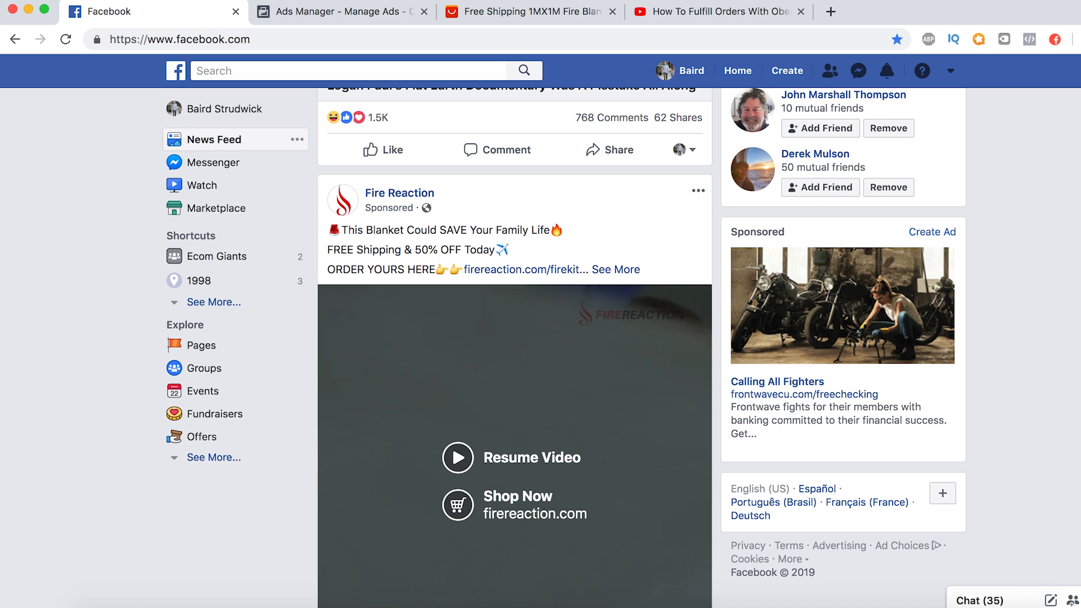
Step: Check the Turbo browser extension's popup, close it, and bring the Fire Reaction sponsored post's video into view
click(1055, 40)
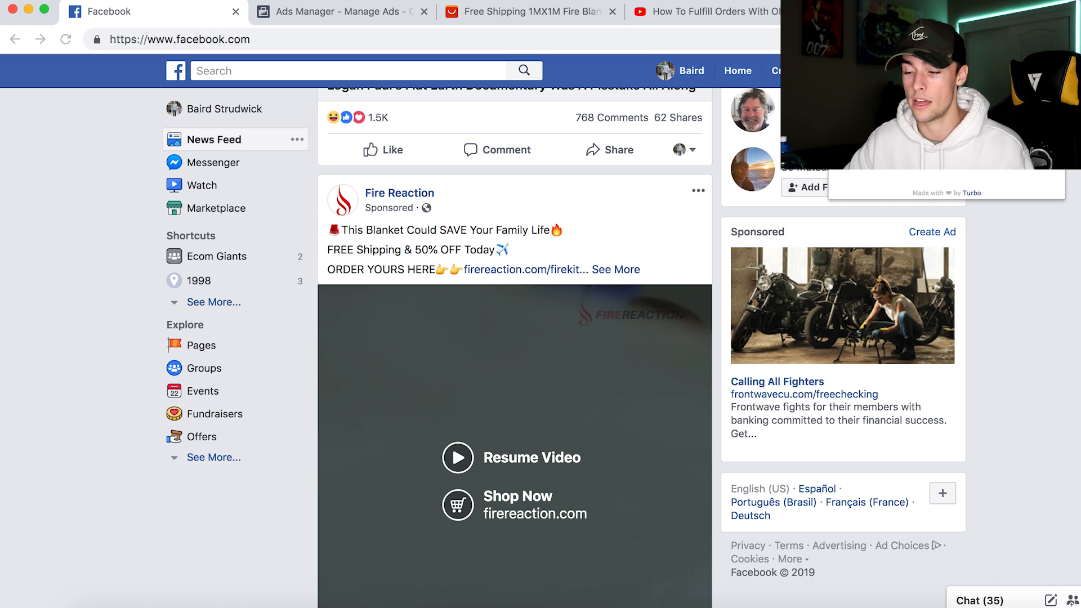
click(711, 189)
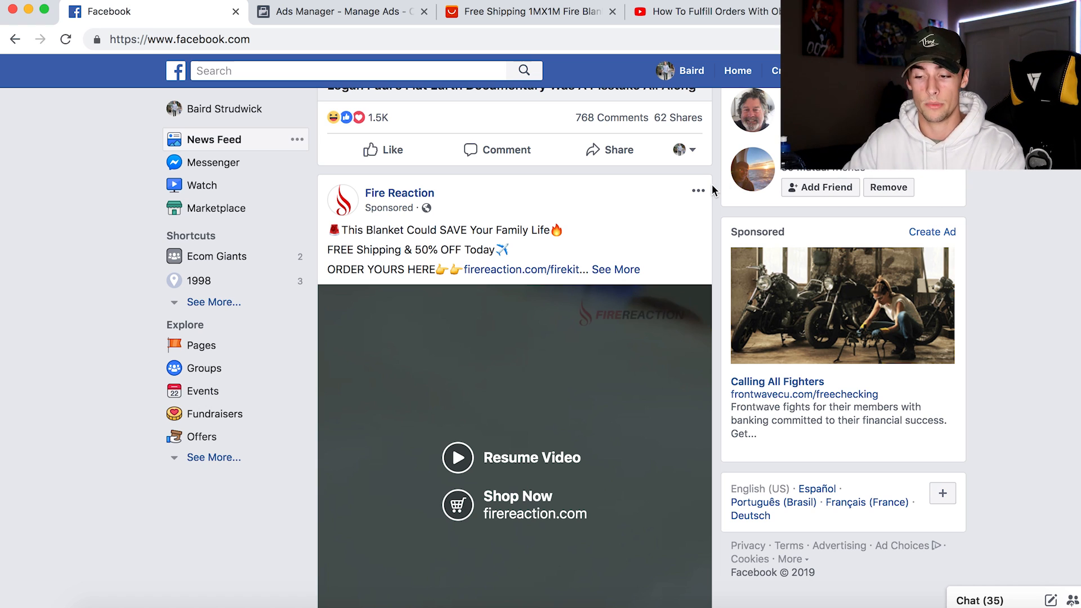
scroll(712, 189, down, 2)
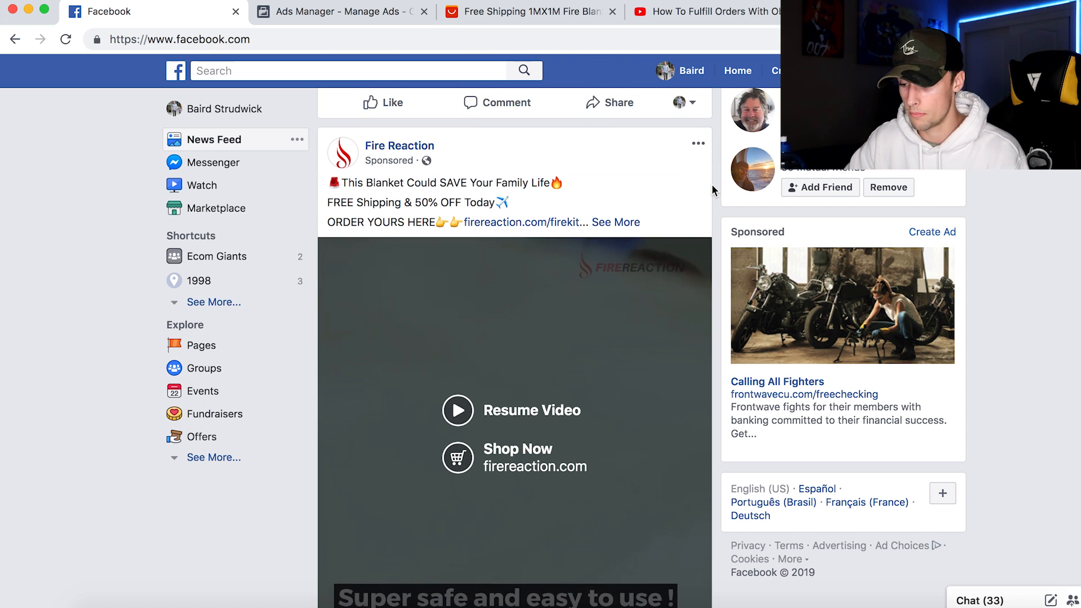
scroll(712, 186, down, 1)
scroll(712, 187, down, 2)
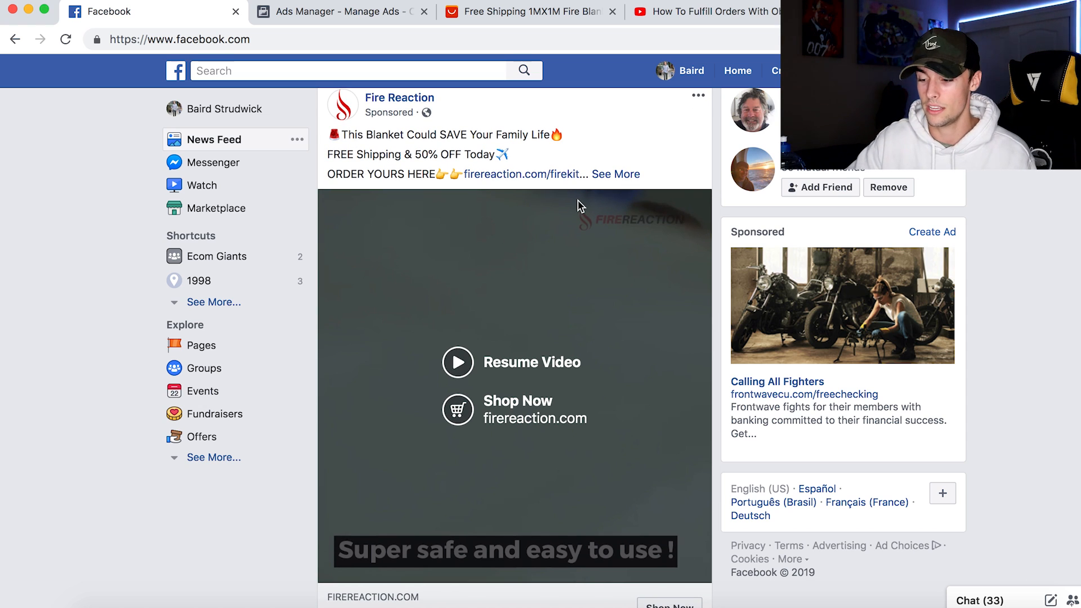
Step: Resume the Fire Reaction video ad and replay it from about 0:01 to review its content and engagement
click(460, 369)
scroll(460, 366, down, 3)
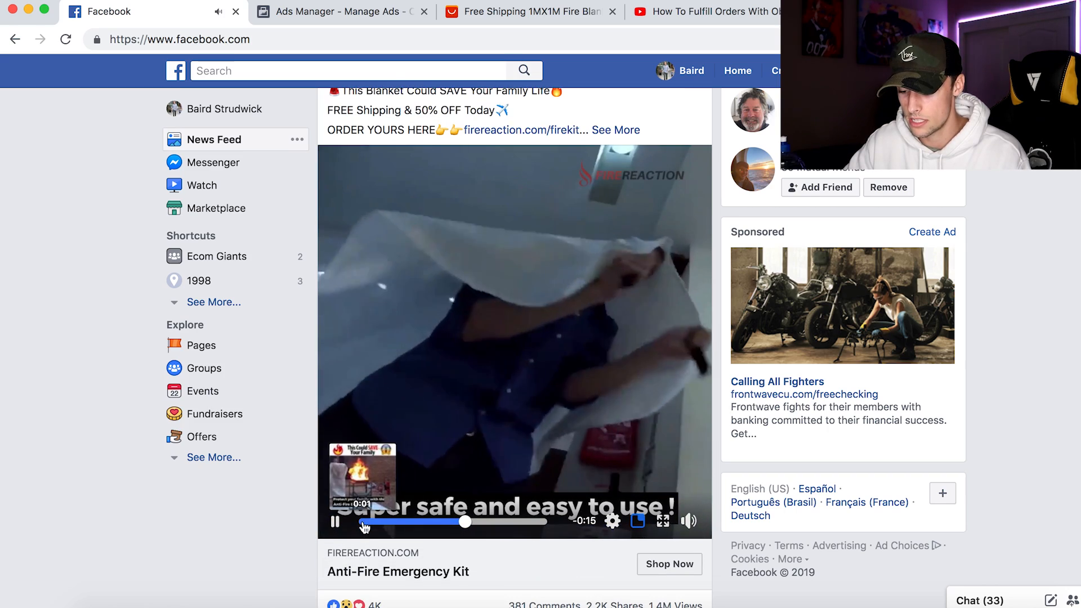
click(365, 527)
scroll(707, 282, down, 3)
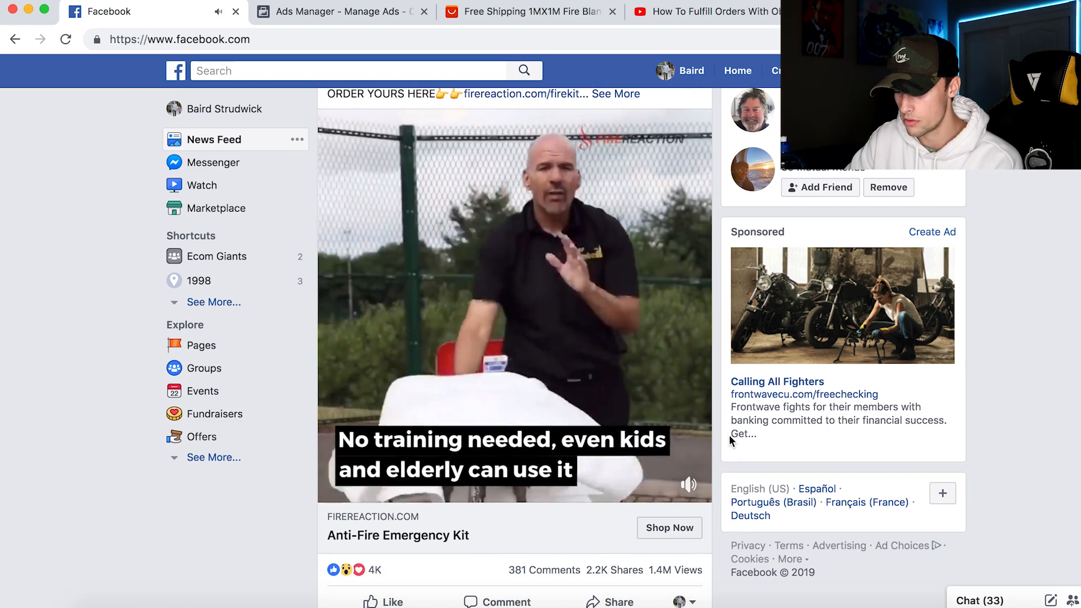
scroll(727, 427, up, 1)
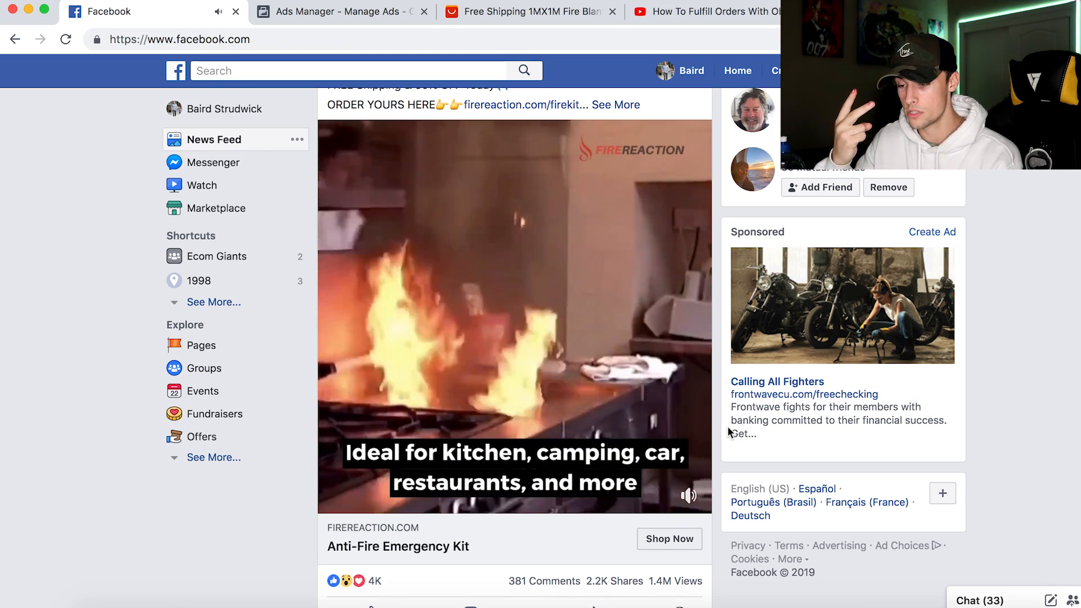
scroll(727, 426, up, 2)
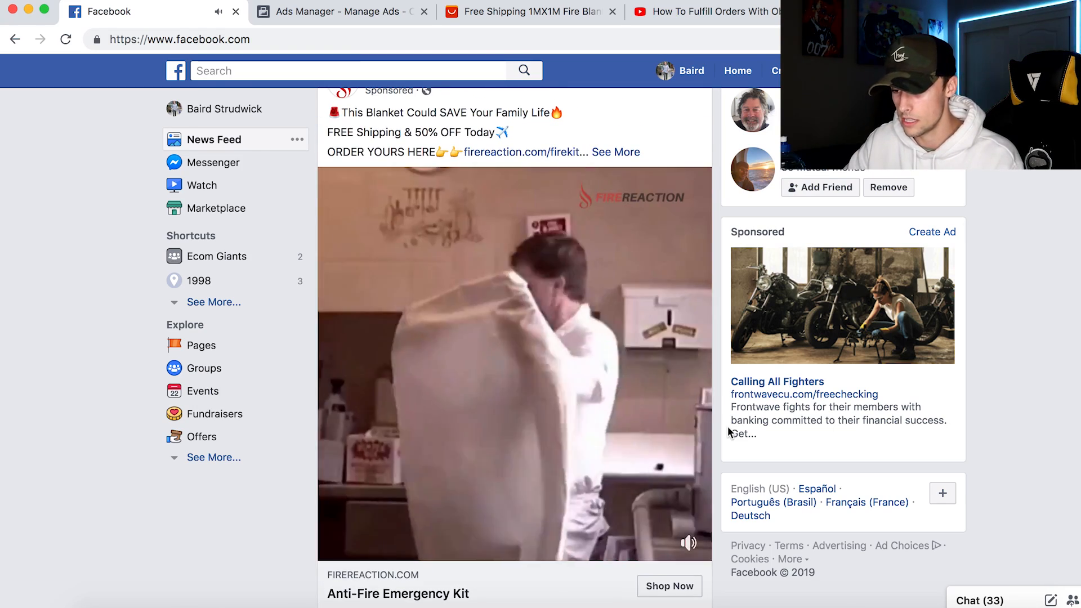
Step: Expand the full text of the Fire Reaction sponsored post and review its ad copy
click(608, 152)
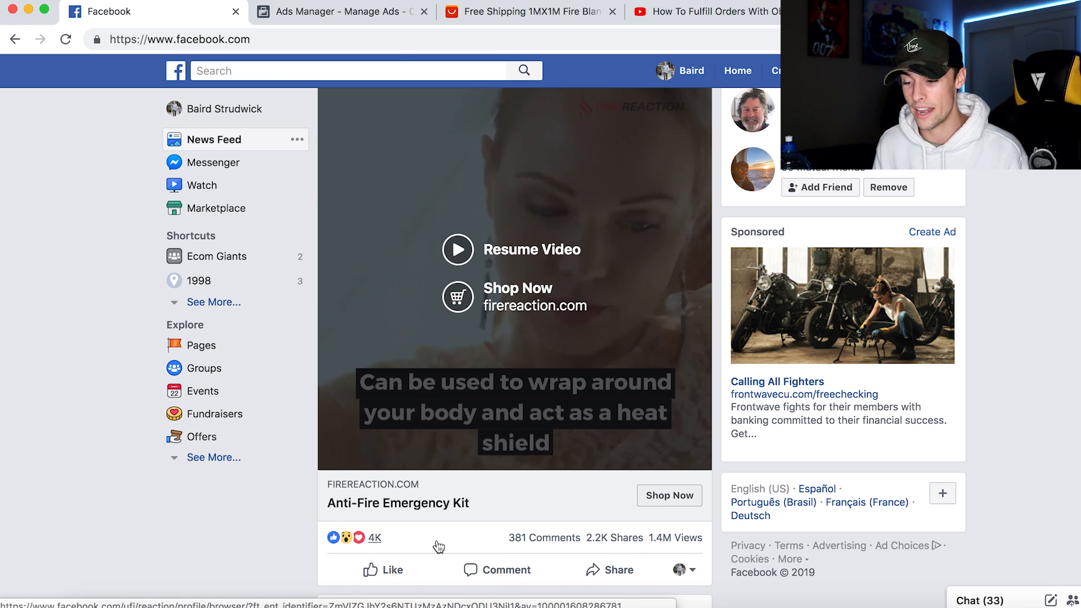
scroll(603, 251, up, 4)
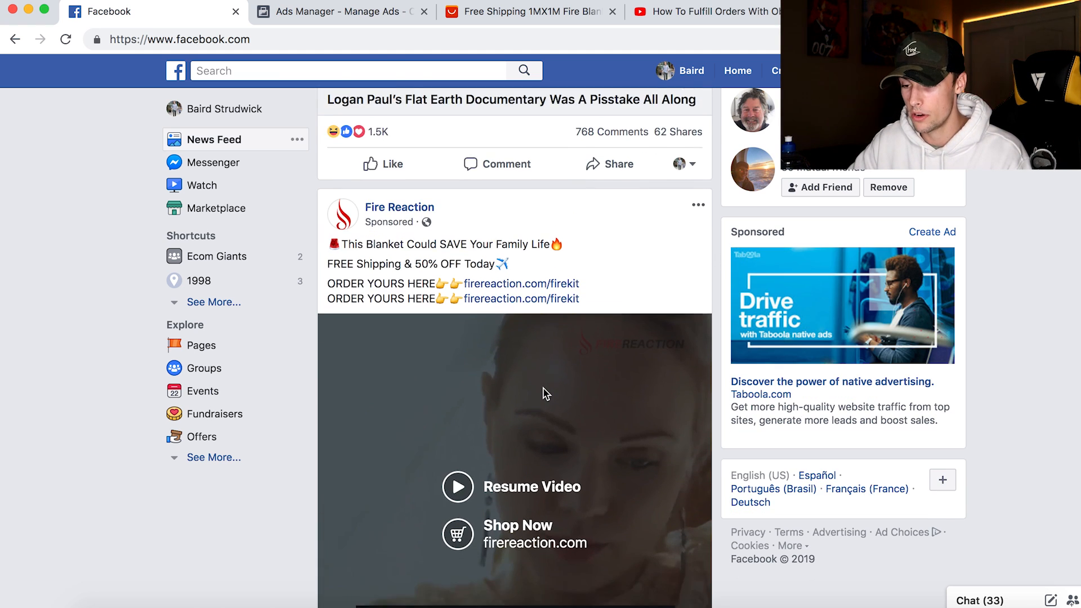
scroll(543, 392, down, 1)
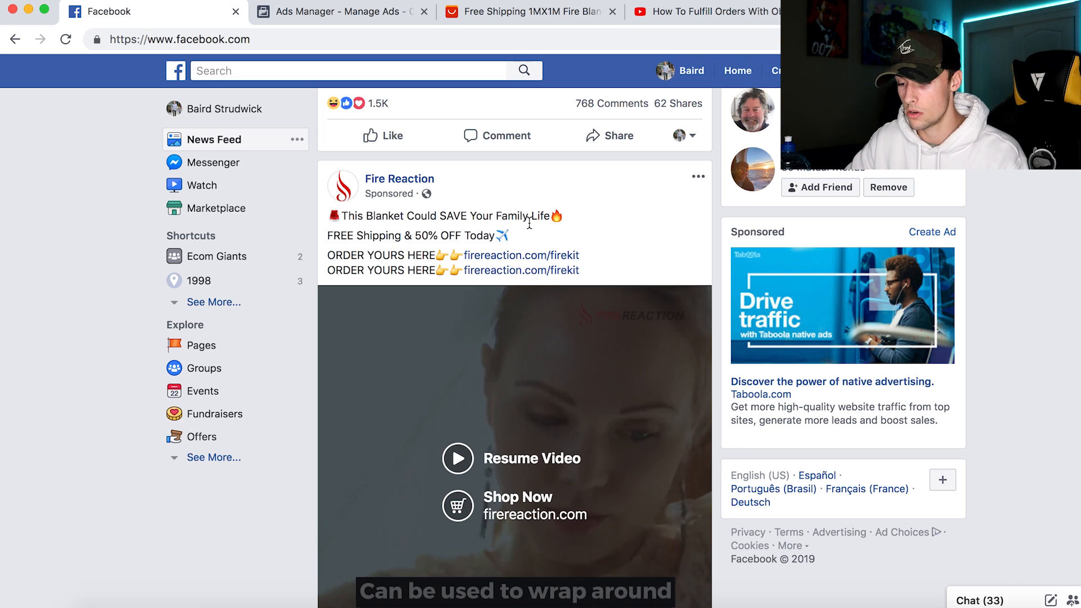
Step: Open the ad's firereaction.com/firekit link in a new browser tab and switch to it
right_click(530, 255)
click(545, 254)
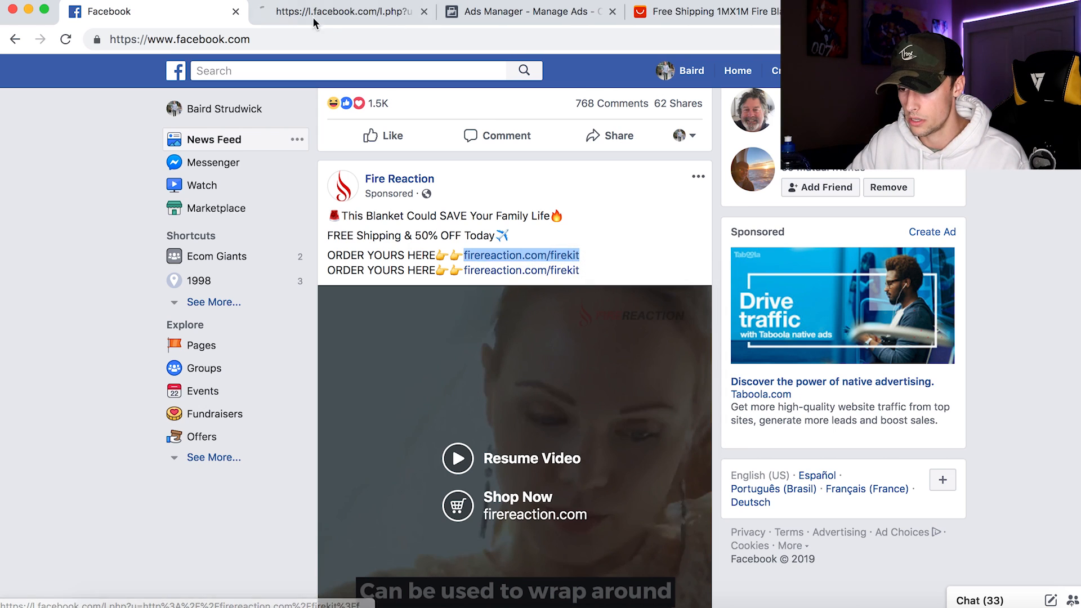
click(325, 12)
Step: Read through the Anti-Fire Emergency Kit product description down to the benefits about family safety
scroll(927, 344, down, 1)
scroll(924, 344, down, 4)
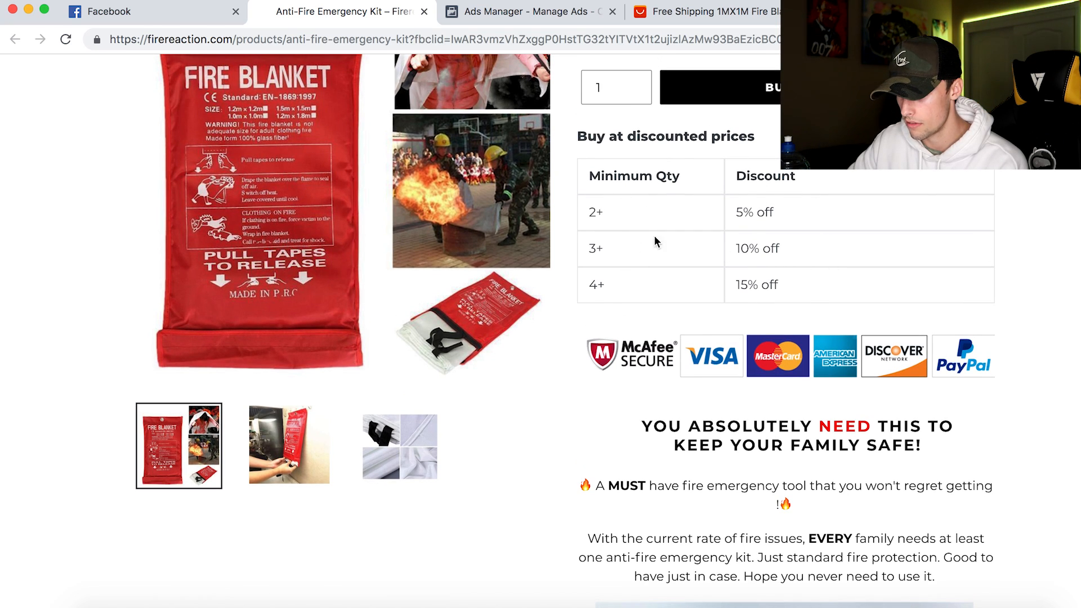
scroll(799, 286, down, 8)
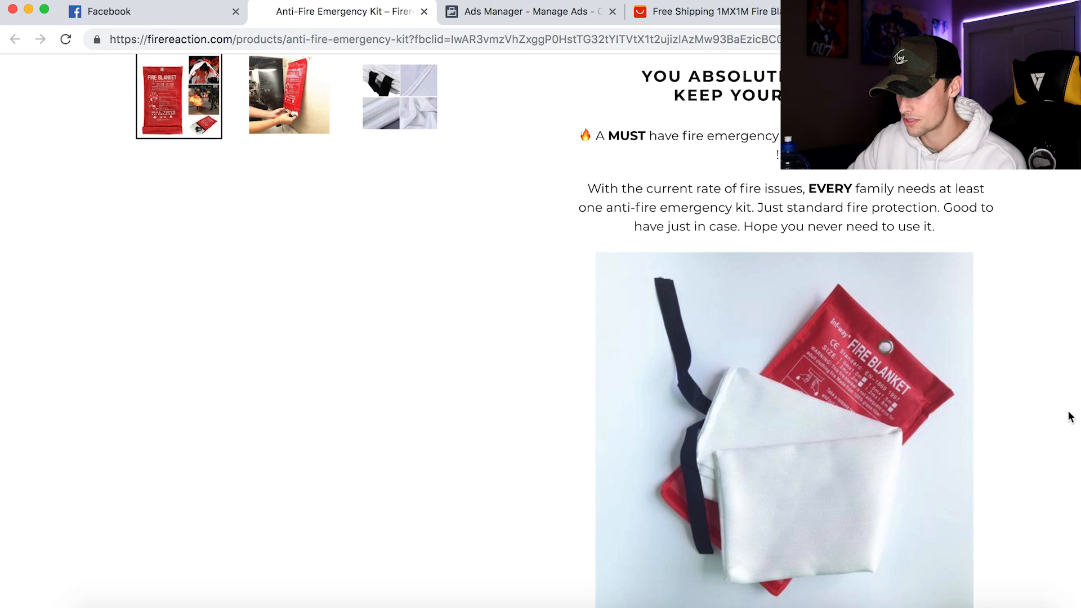
scroll(1069, 417, down, 2)
scroll(1070, 416, down, 6)
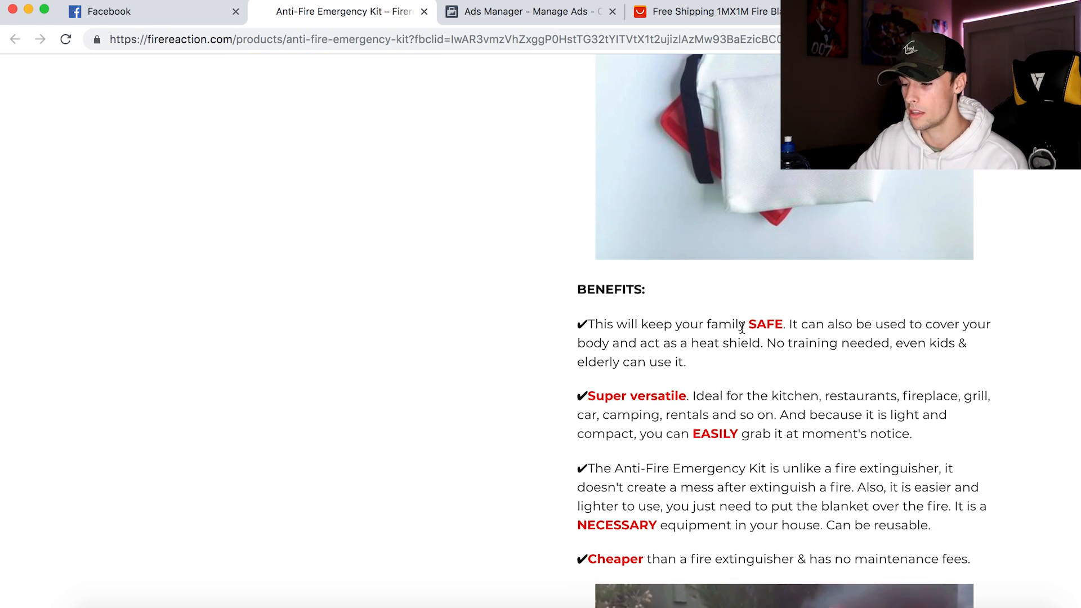
drag(748, 324, 777, 322)
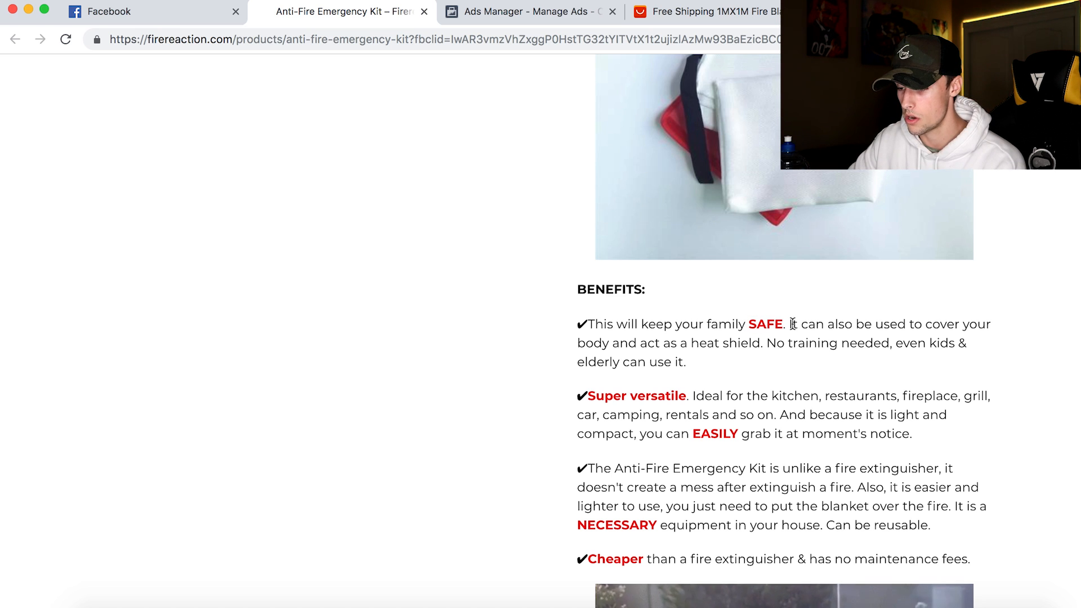
Step: Examine the Anti-Fire Emergency Kit's sale price, quantity discount table and payment badges
scroll(791, 227, up, 7)
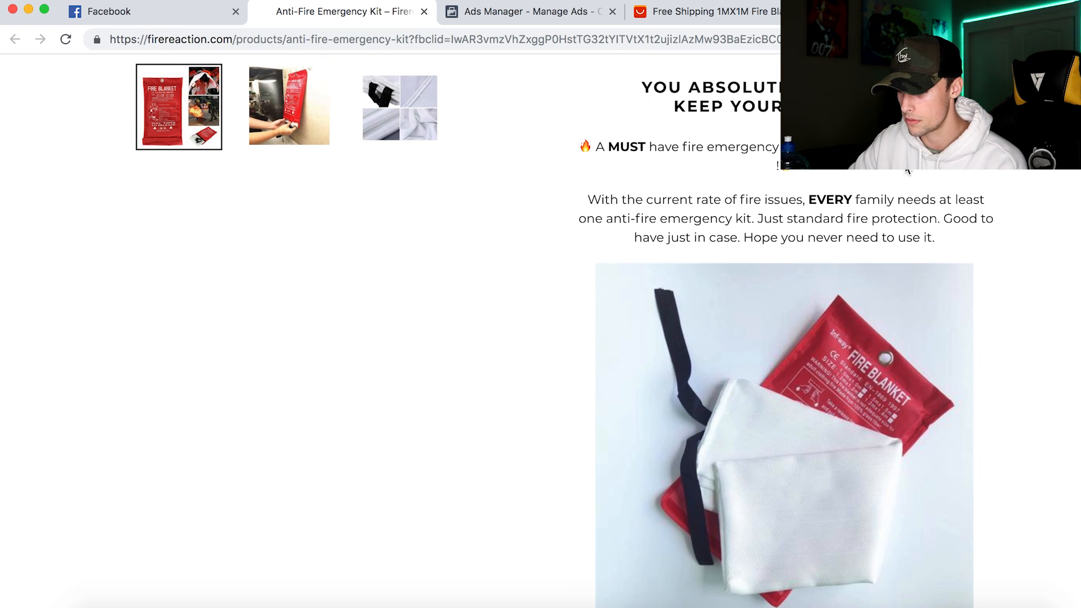
scroll(802, 522, up, 10)
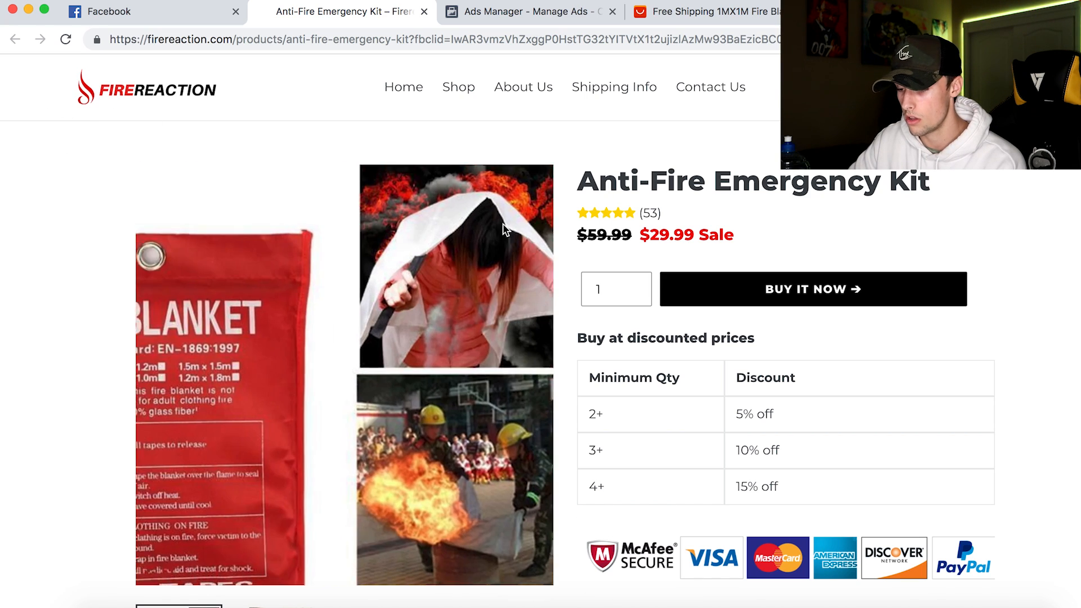
drag(645, 239, 760, 236)
click(760, 236)
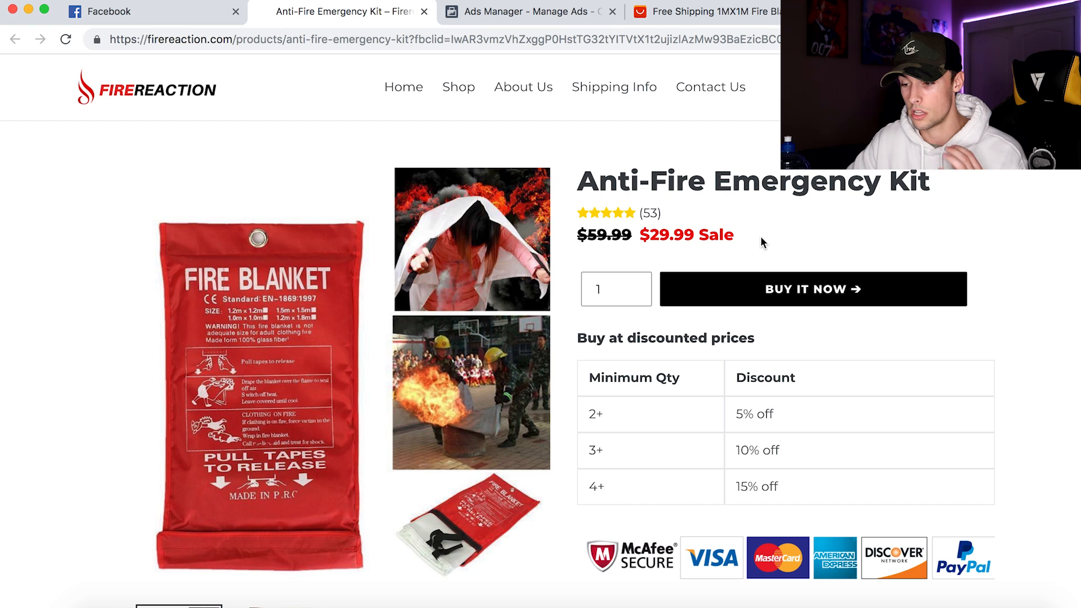
scroll(760, 242, down, 3)
scroll(1025, 299, down, 3)
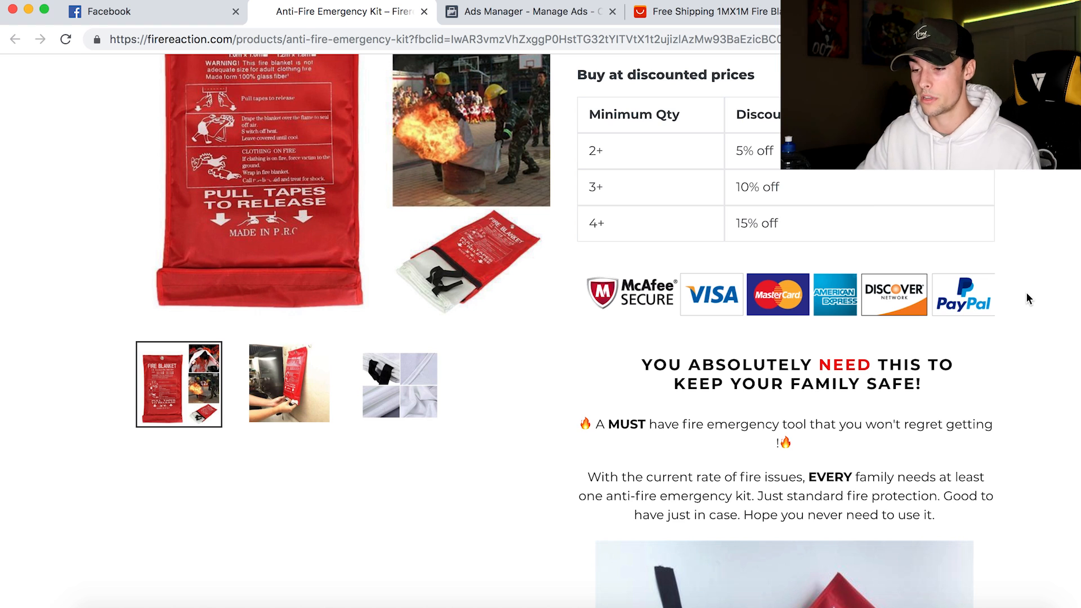
scroll(1026, 293, up, 2)
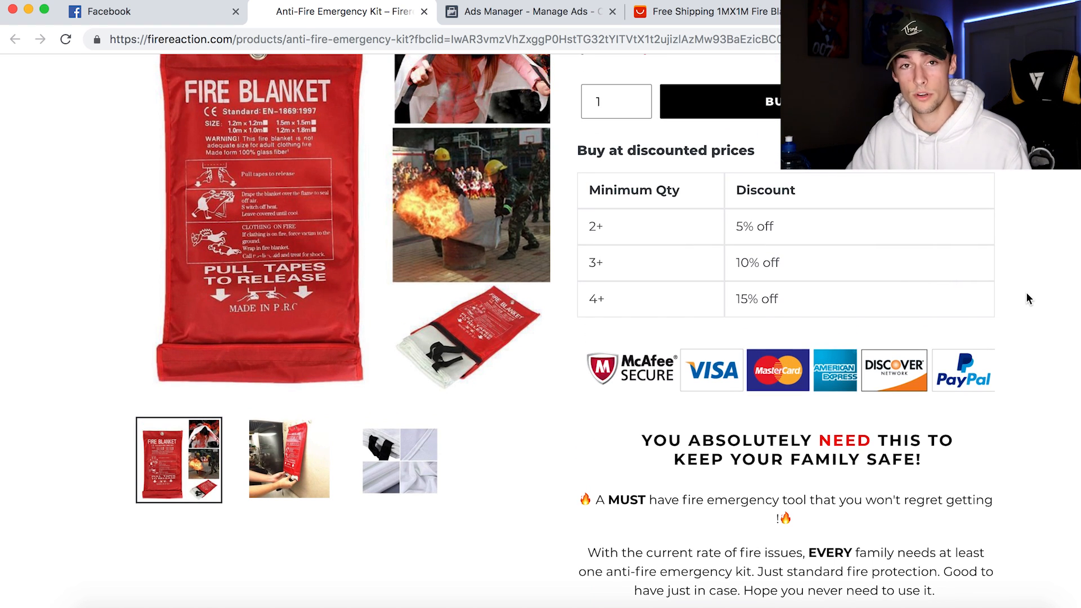
scroll(1025, 291, up, 5)
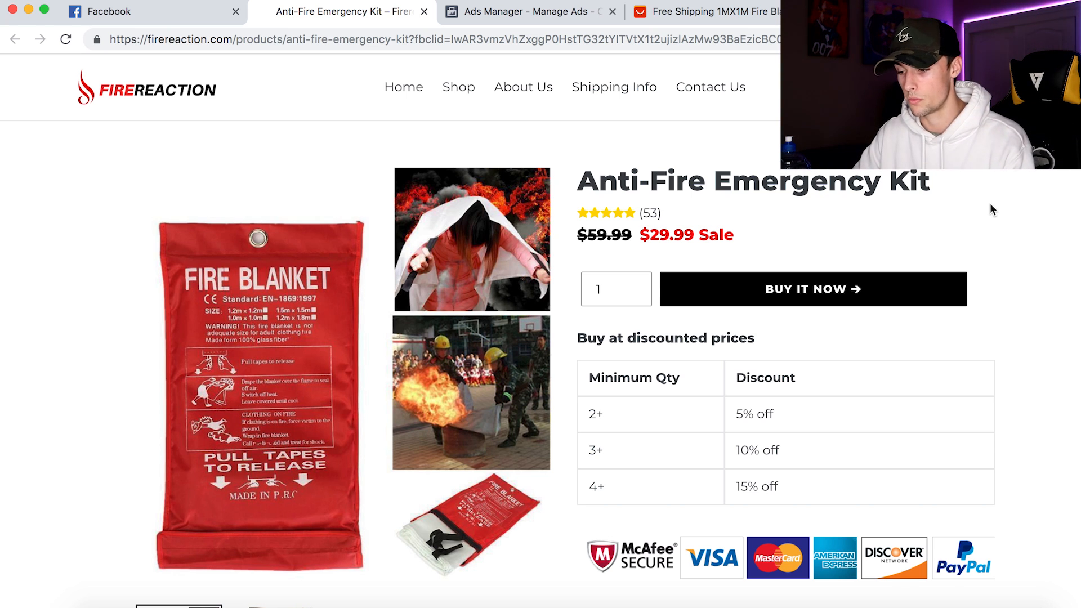
Step: Examine the kit's benefits list, fire demonstration animation, product features and delivery time note
scroll(992, 209, down, 15)
scroll(992, 209, down, 6)
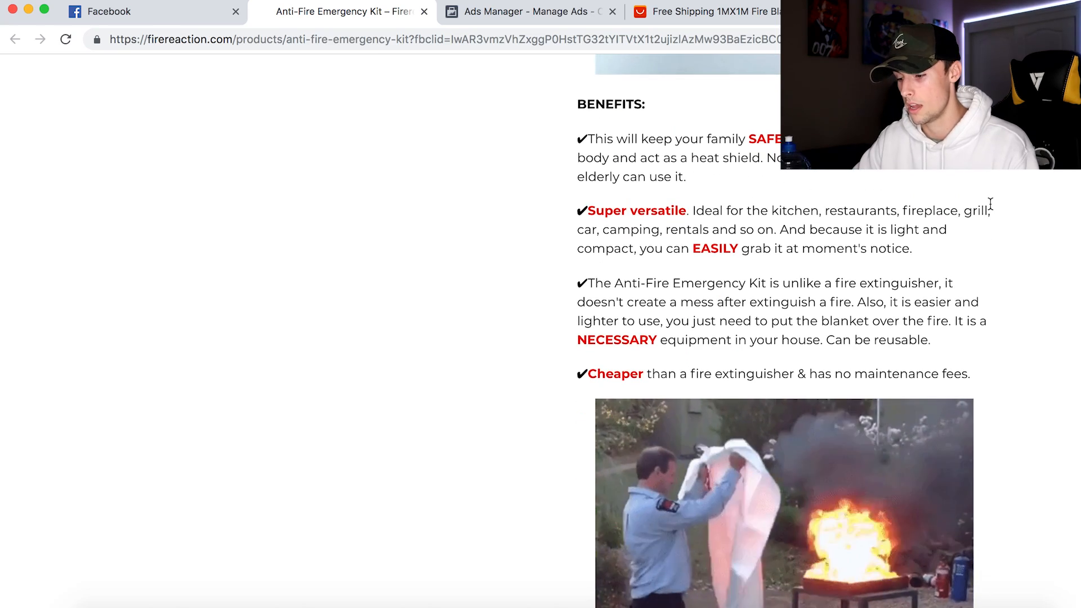
scroll(992, 210, down, 4)
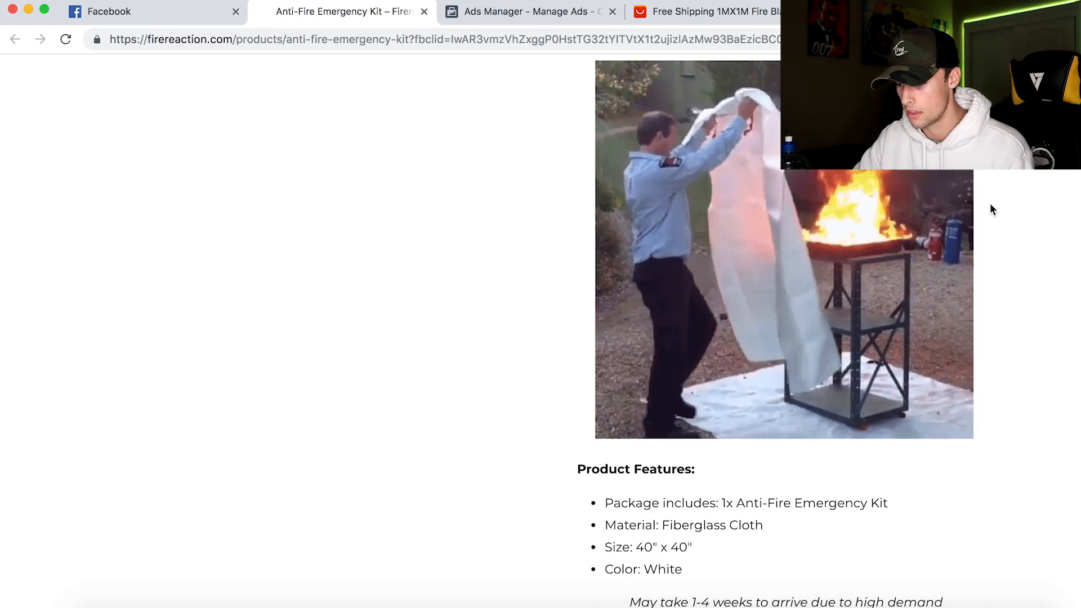
scroll(991, 210, down, 2)
scroll(991, 209, down, 1)
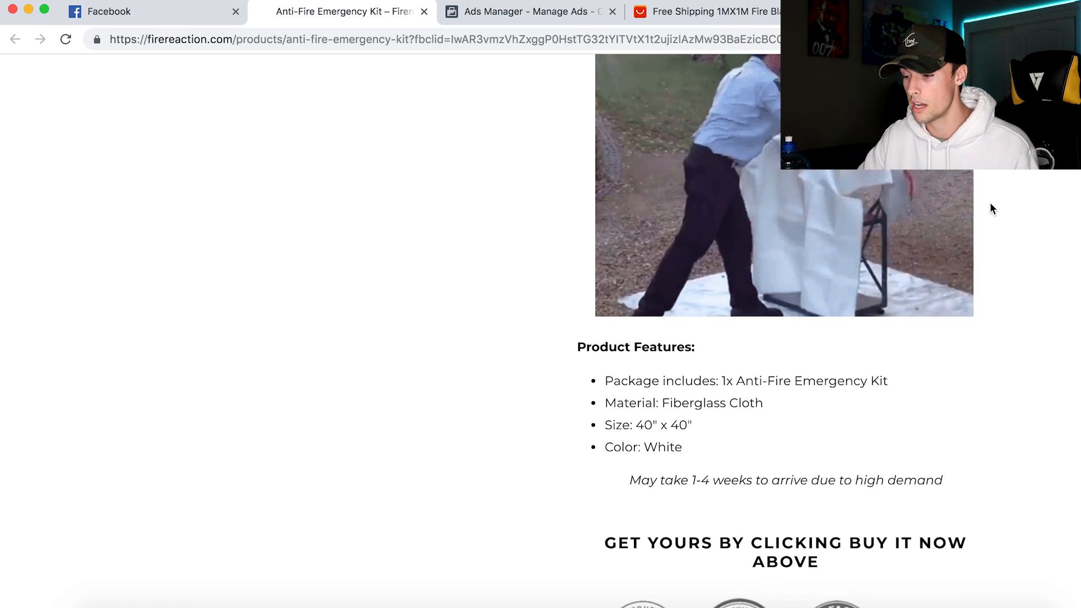
scroll(992, 210, up, 1)
scroll(991, 209, up, 9)
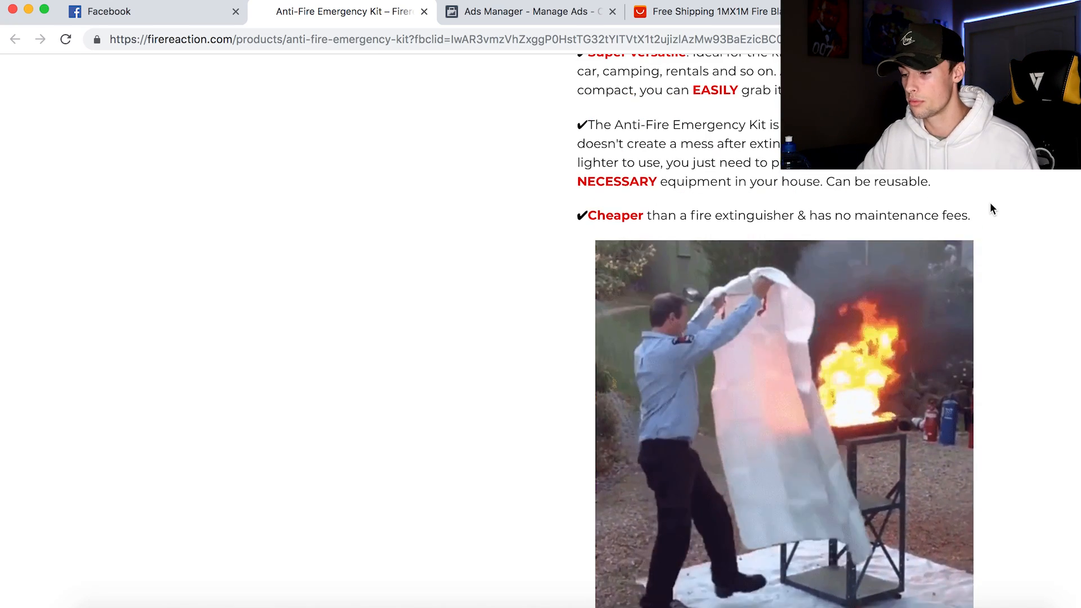
scroll(989, 201, up, 10)
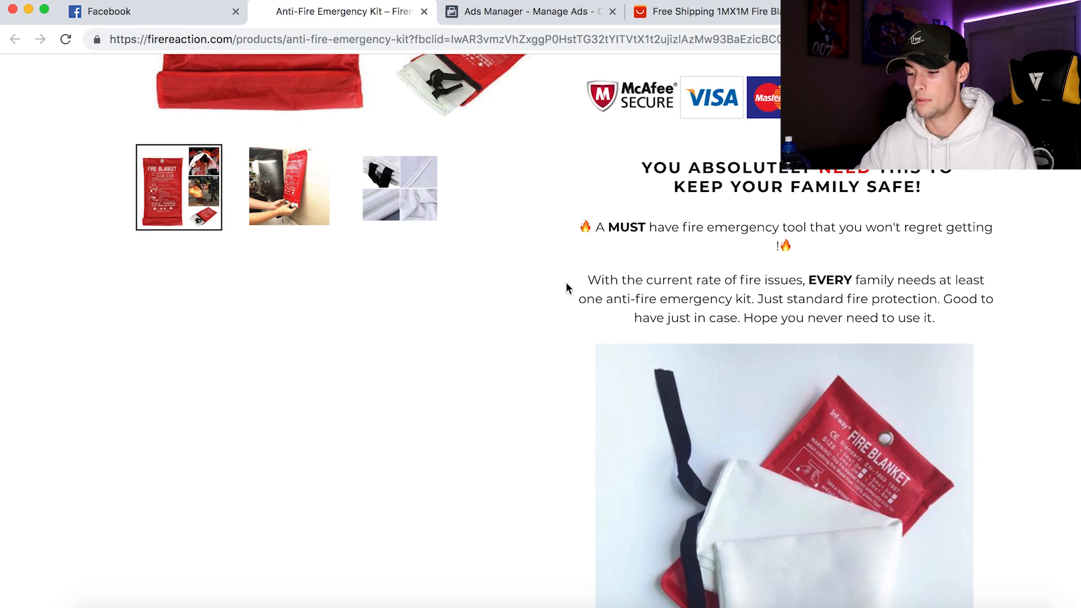
scroll(565, 282, up, 10)
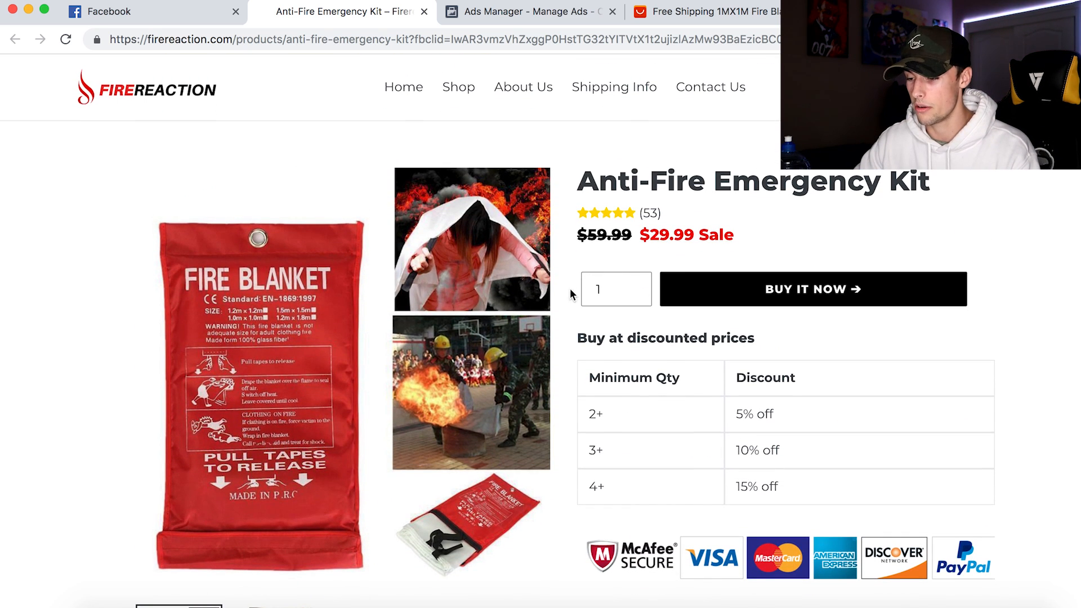
Step: Review the product page's money-back guarantee text and customer photo reviews
scroll(564, 297, down, 2)
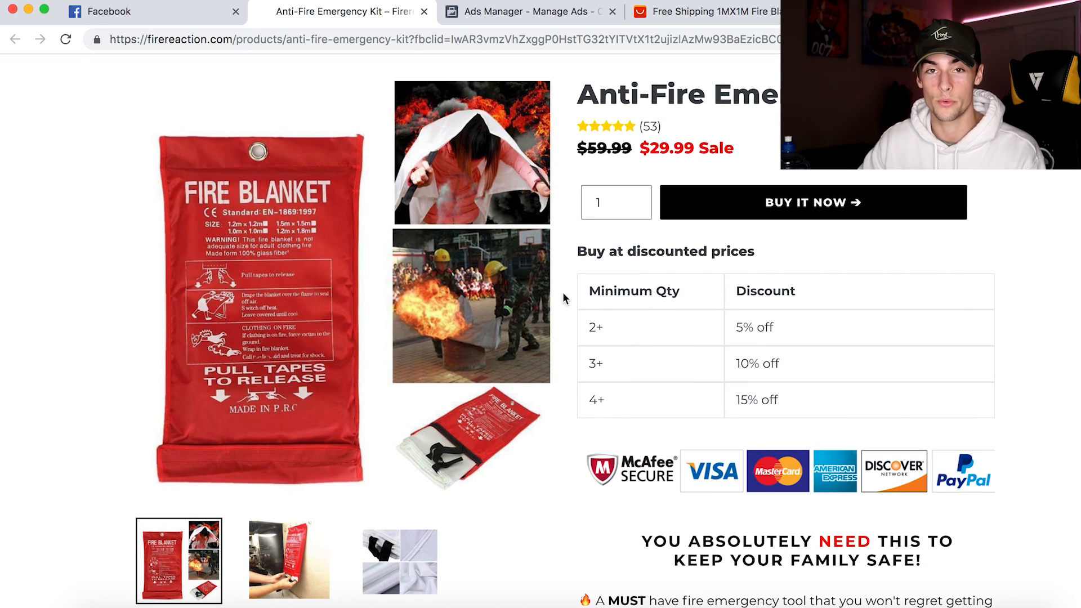
scroll(563, 294, down, 3)
scroll(563, 282, down, 8)
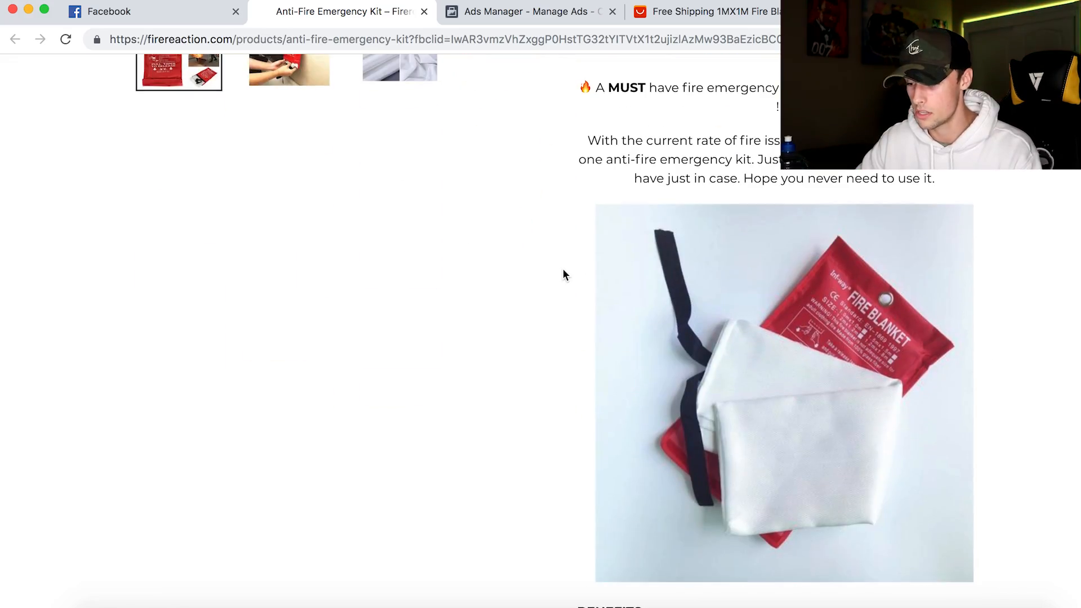
scroll(564, 274, down, 20)
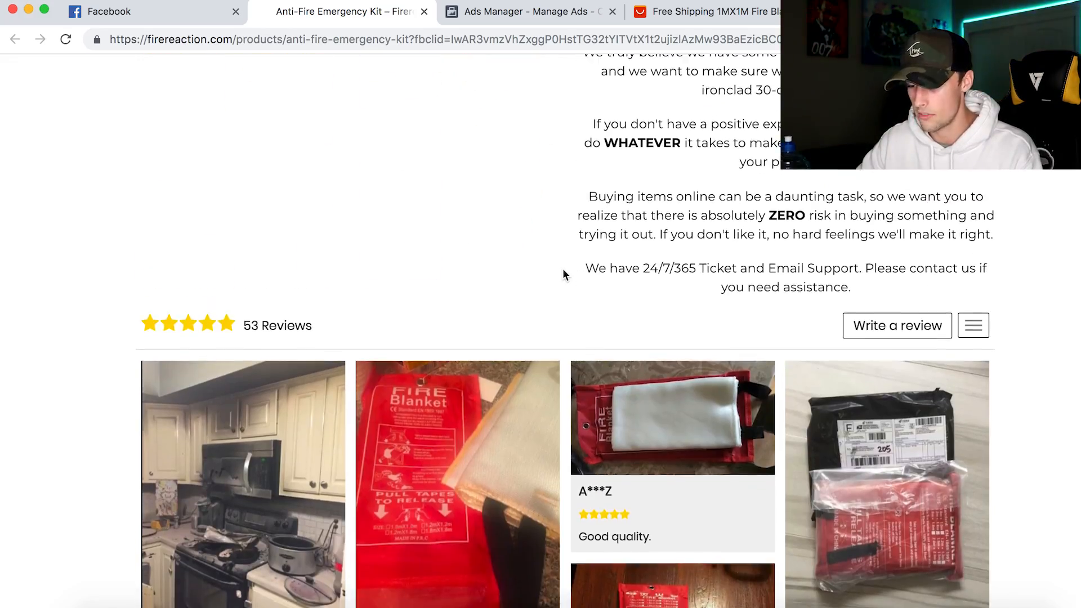
scroll(562, 270, down, 3)
scroll(562, 270, up, 20)
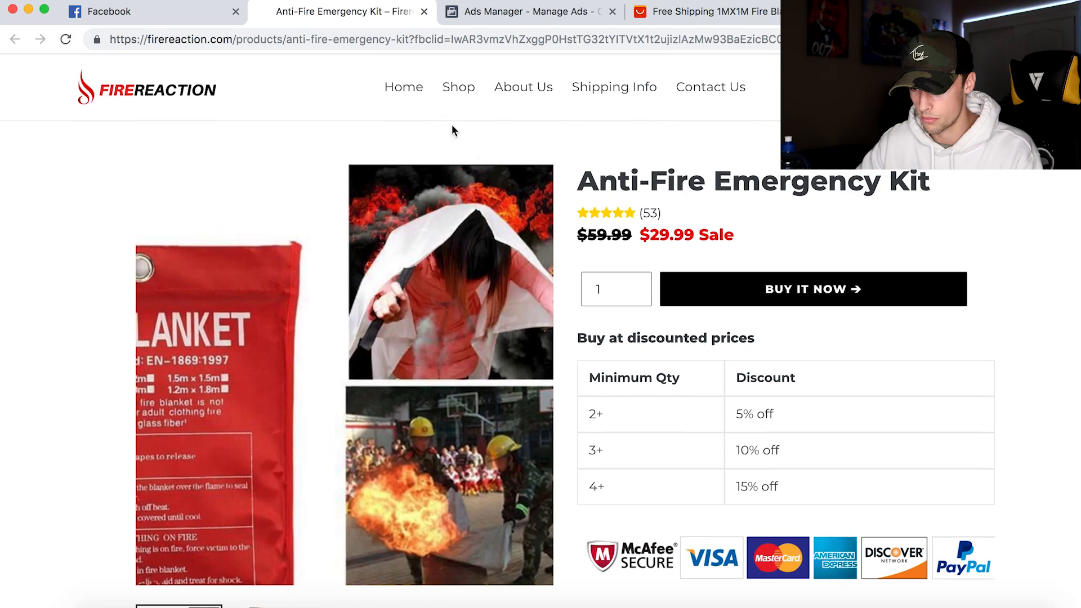
Step: Open the Fire Reaction store's home page and look through its best-selling products
click(403, 87)
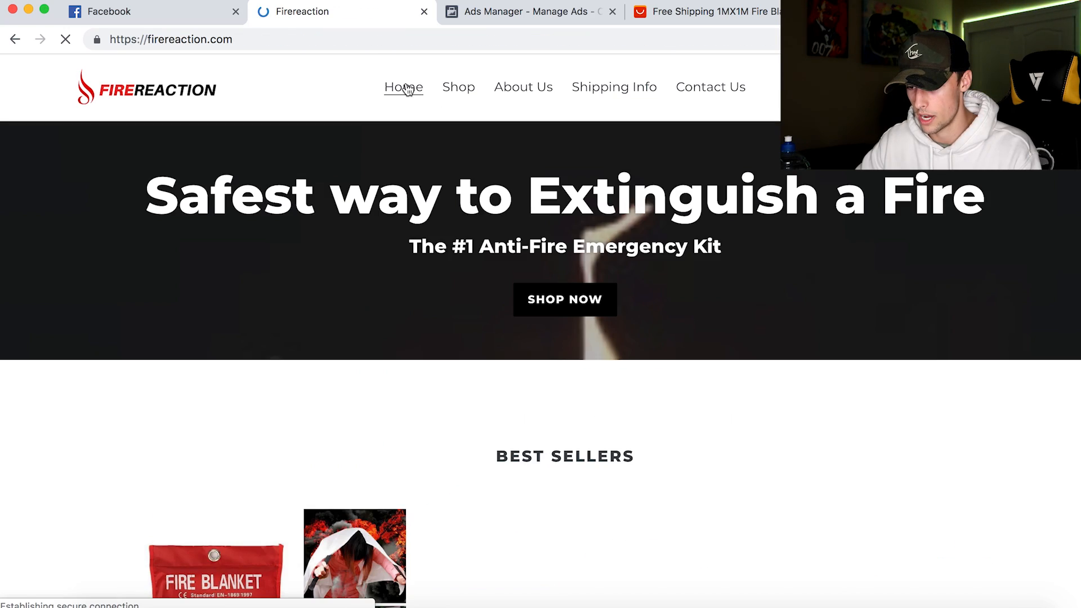
scroll(515, 410, down, 10)
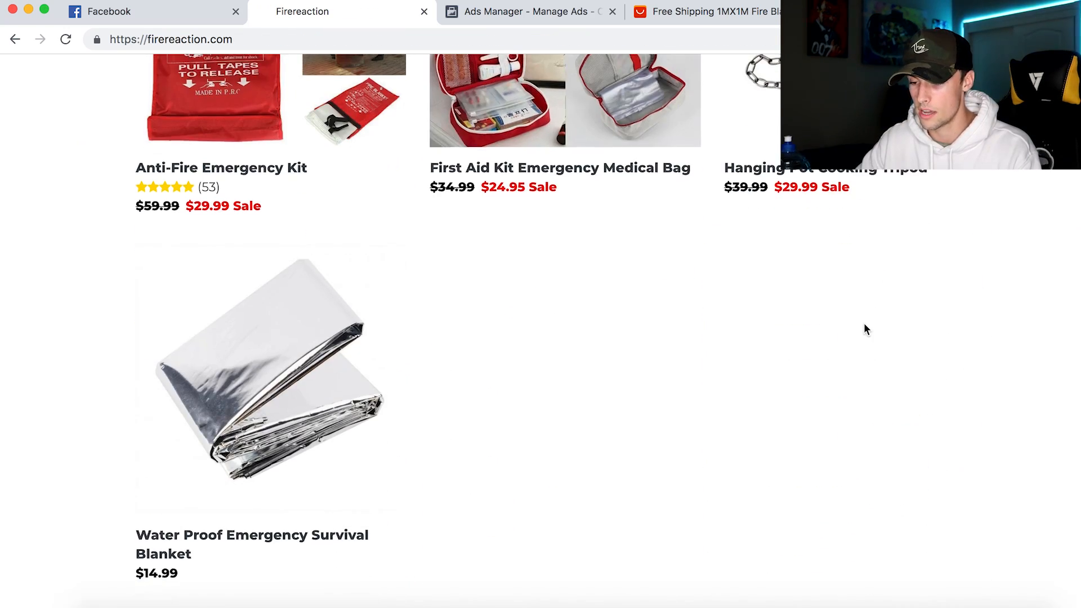
scroll(863, 328, up, 4)
scroll(523, 359, down, 3)
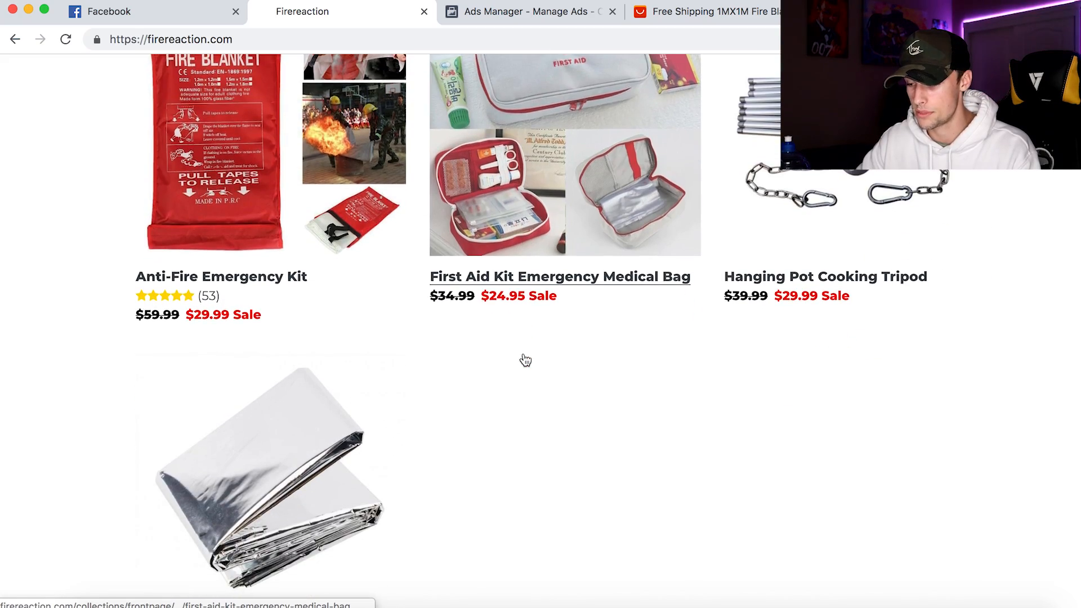
Step: Finish looking over the Fire Reaction best sellers and return to the store's sponsored blanket ad on Facebook
scroll(680, 494, up, 2)
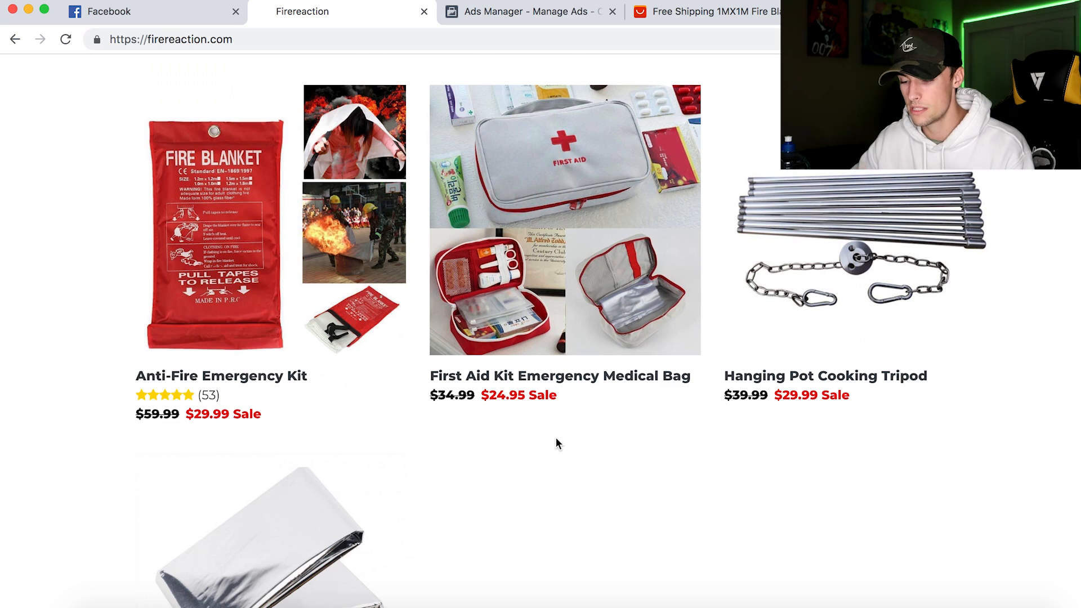
scroll(555, 437, up, 10)
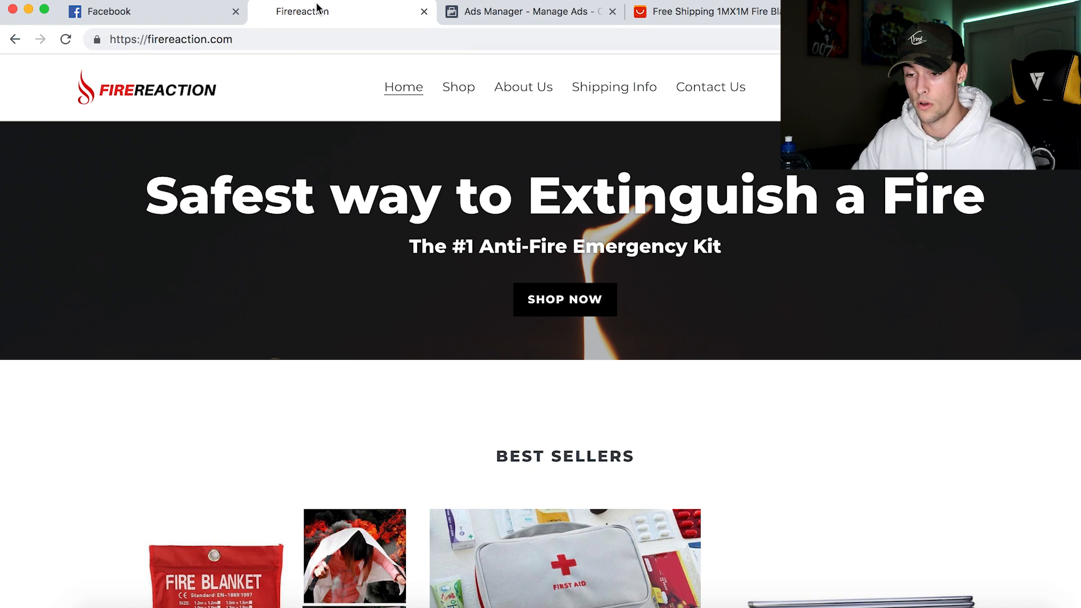
click(186, 17)
click(622, 234)
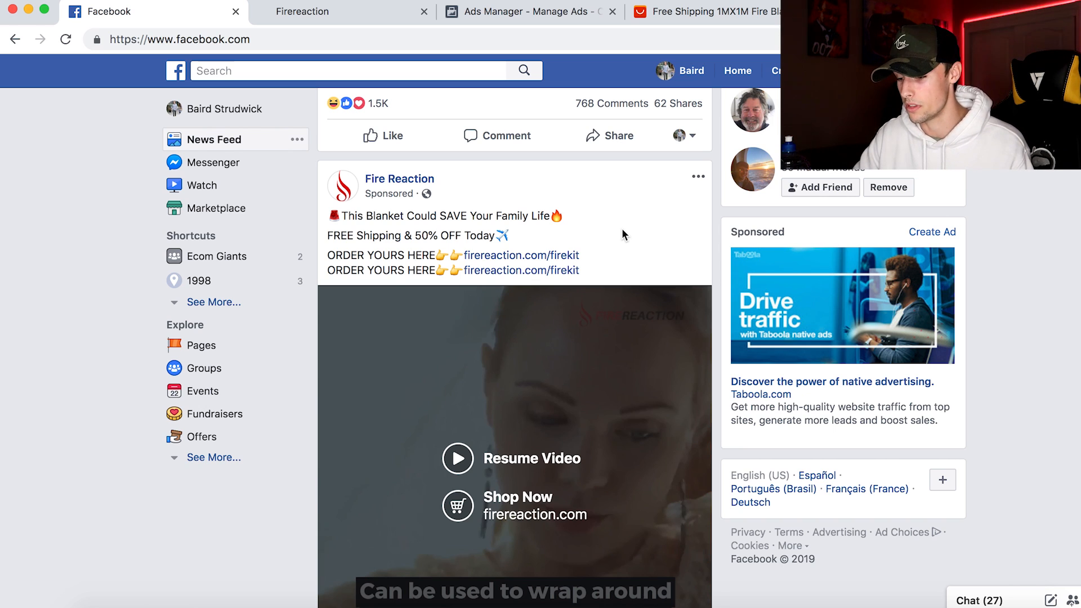
Step: Switch to AliExpress, search for "fire blanket" and sort the results by orders
key(super+4)
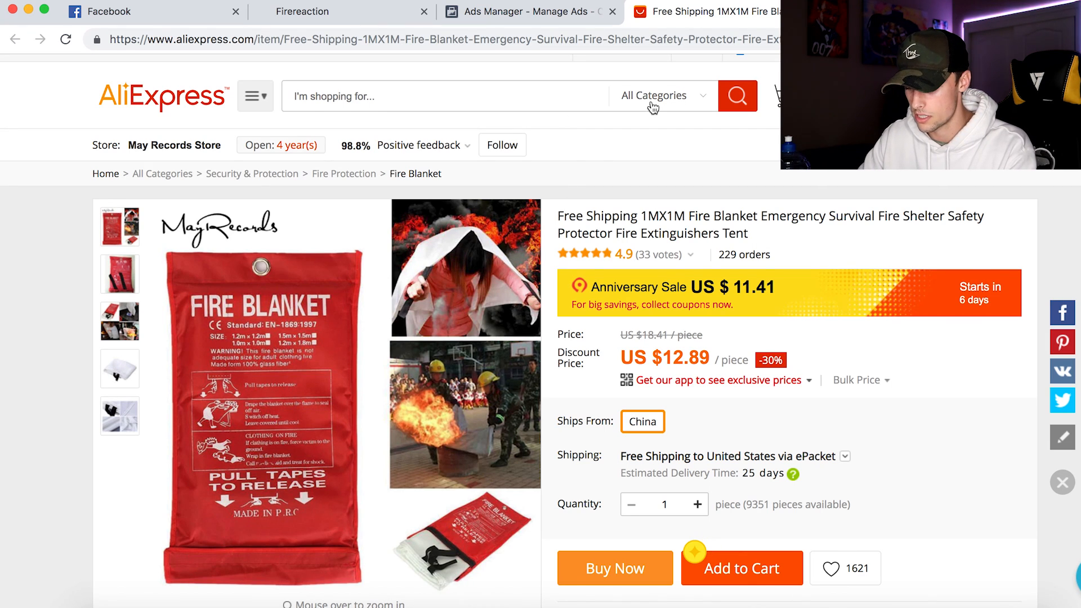
text(blanket)
key(Return)
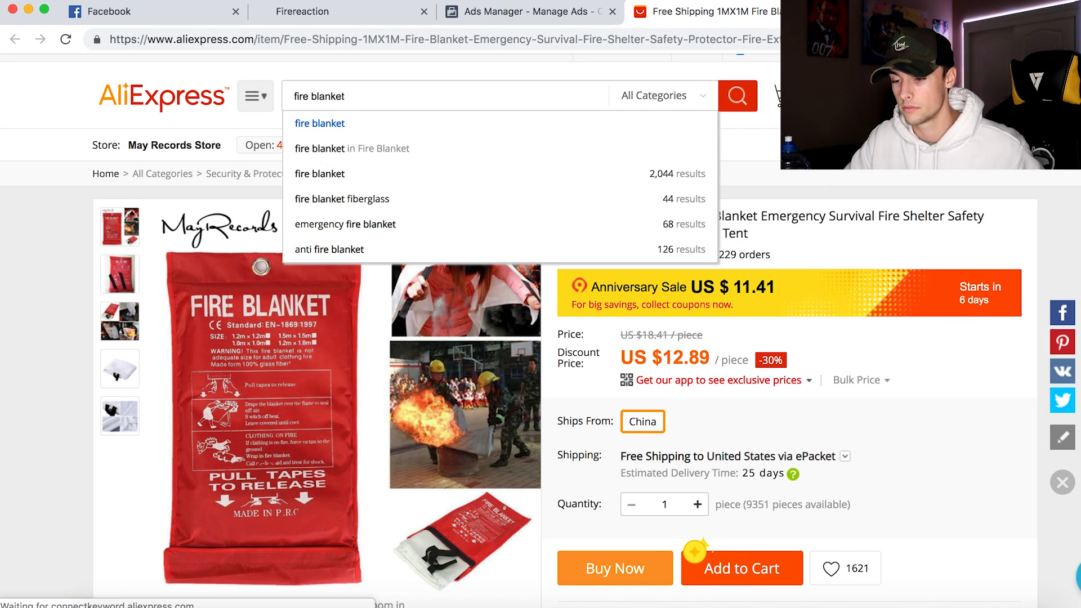
scroll(427, 99, down, 3)
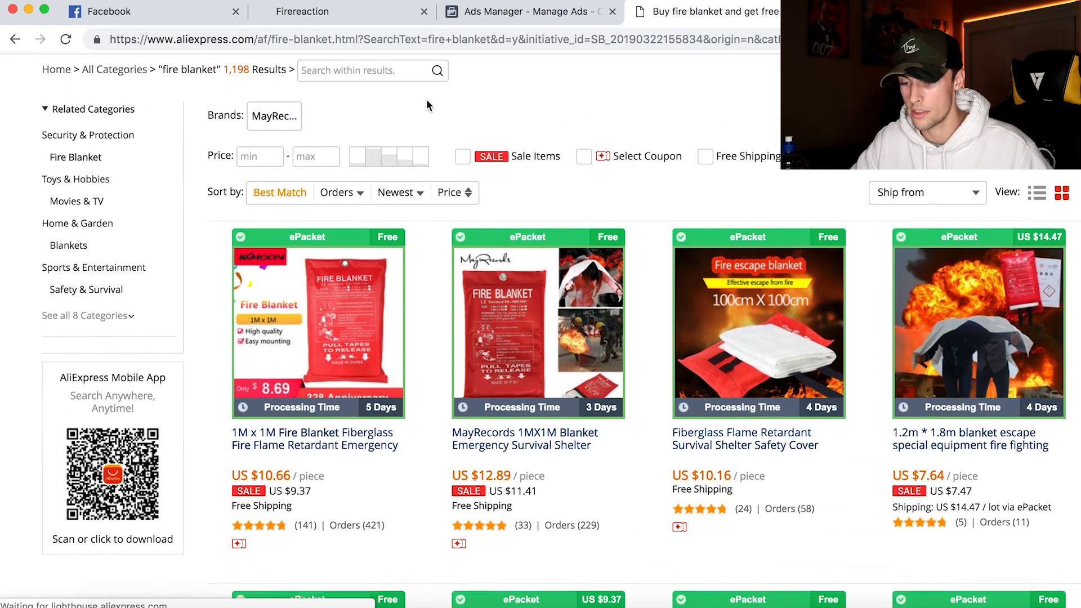
click(339, 213)
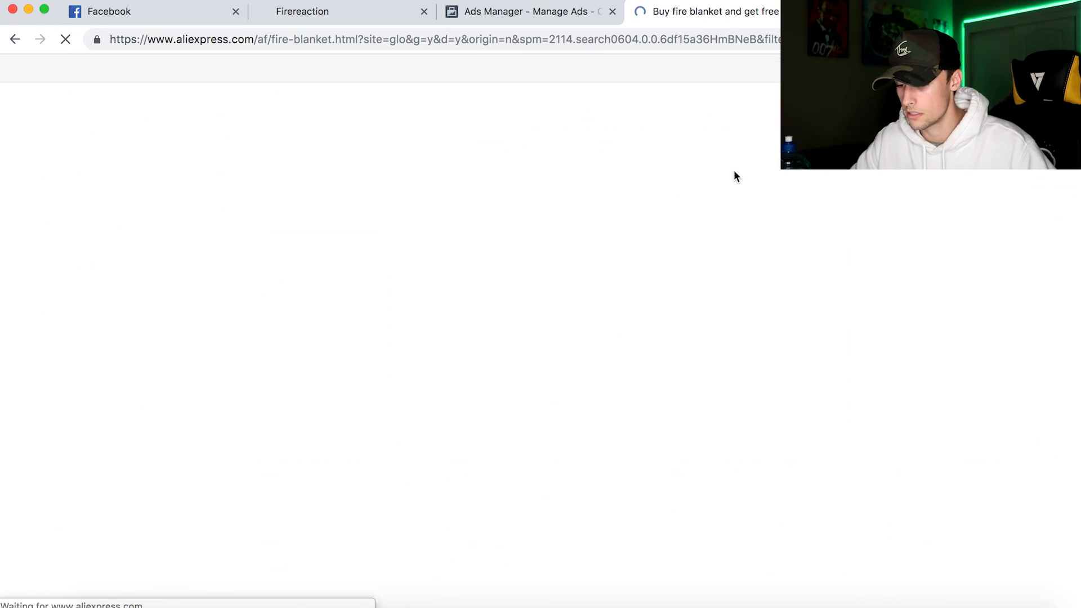
Step: Filter the fire blanket results to items shipping from the United States and look through the listings
scroll(788, 332, down, 2)
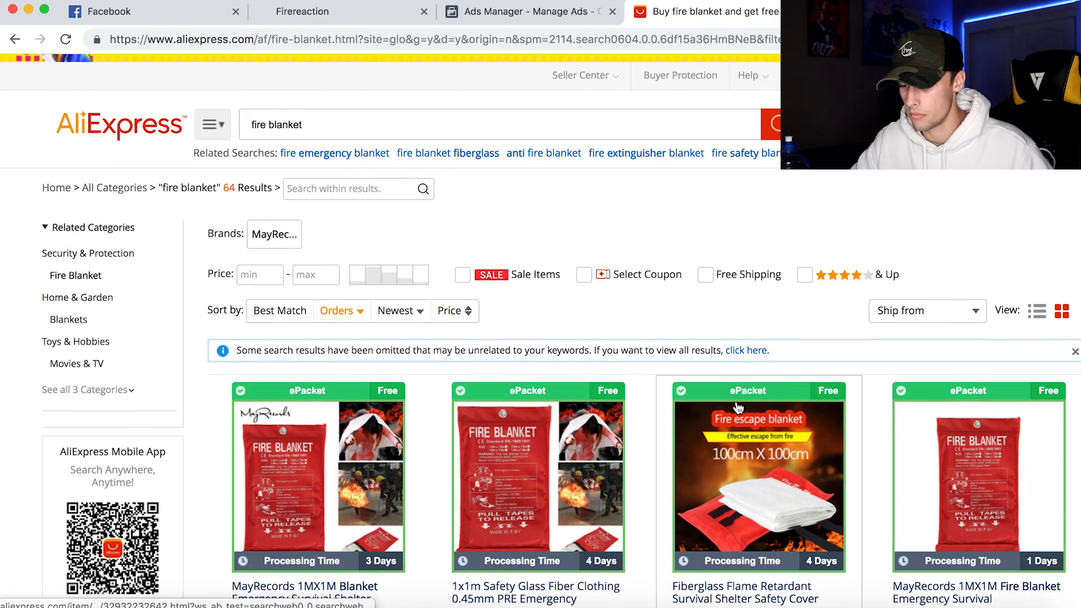
click(947, 326)
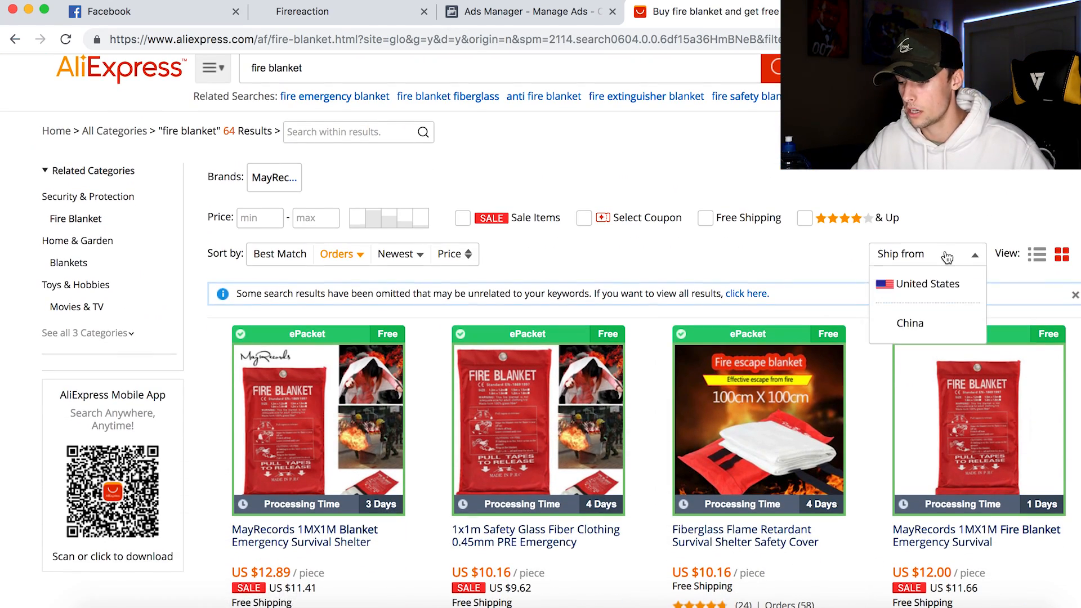
click(925, 285)
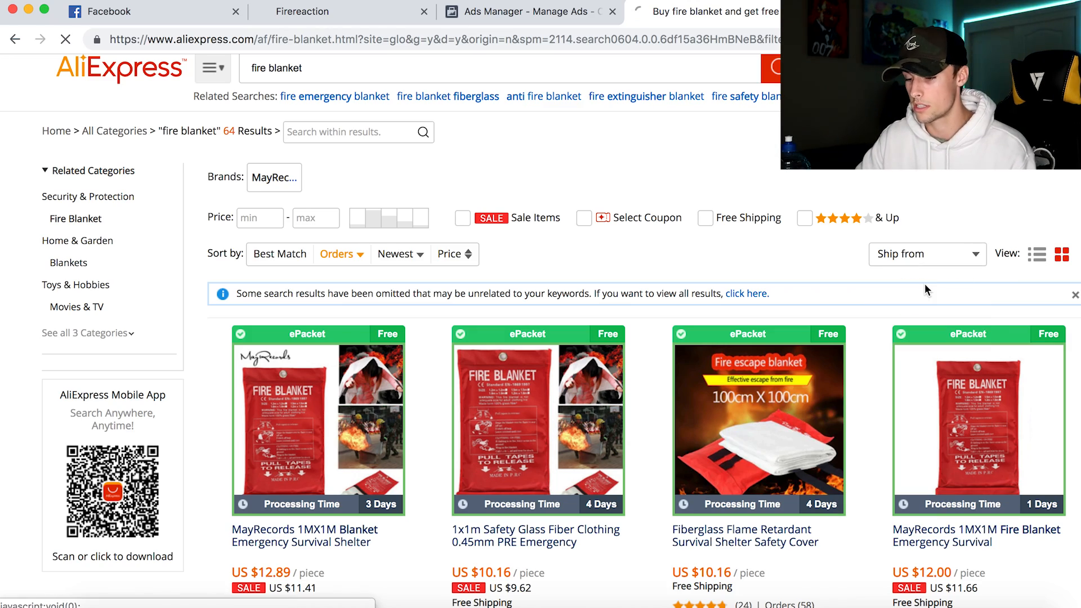
scroll(619, 256, down, 5)
scroll(620, 254, down, 6)
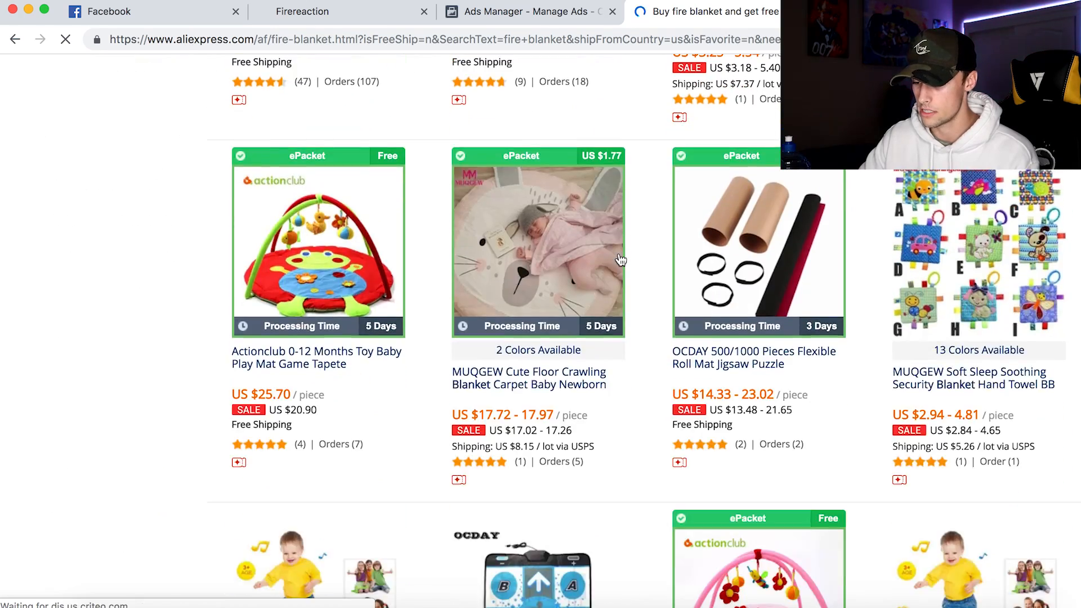
scroll(619, 253, up, 11)
scroll(619, 253, down, 3)
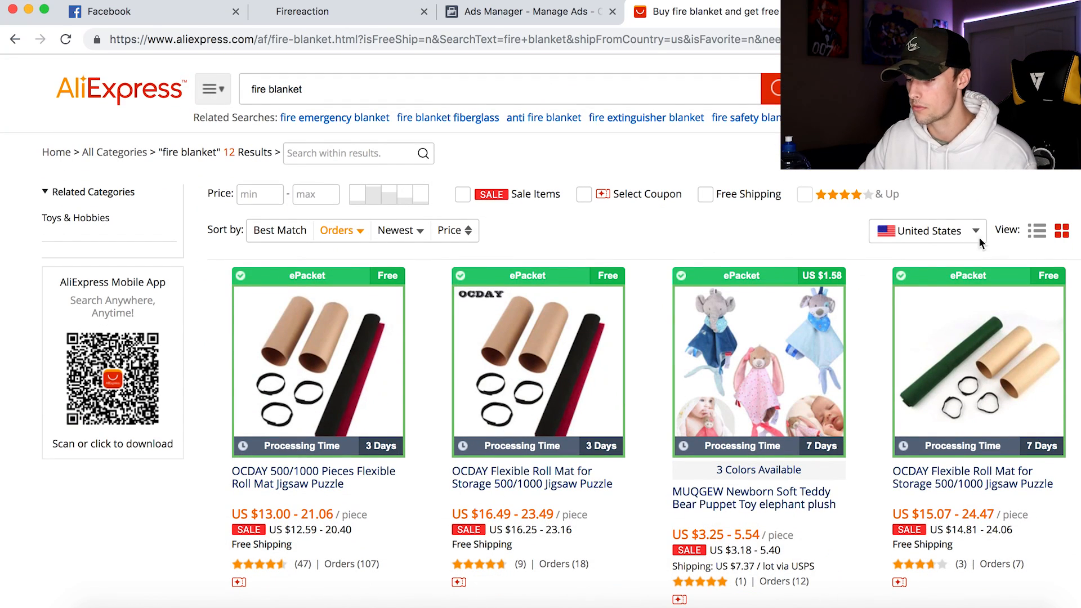
Step: Change the ship-from filter to China, sort by orders and compare the fire blanket listings
click(978, 236)
click(911, 330)
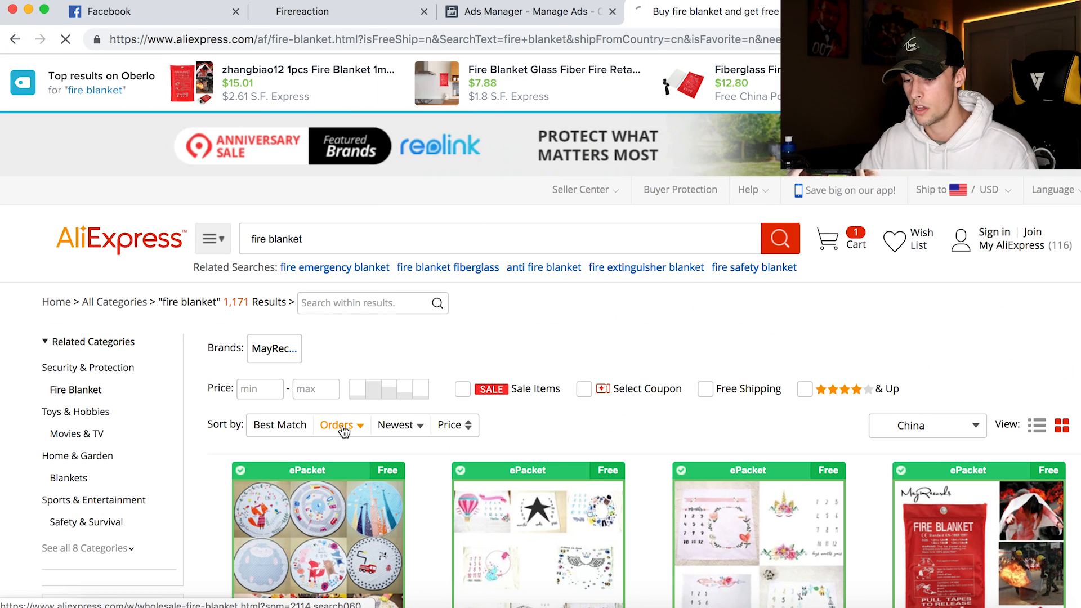
scroll(653, 265, down, 6)
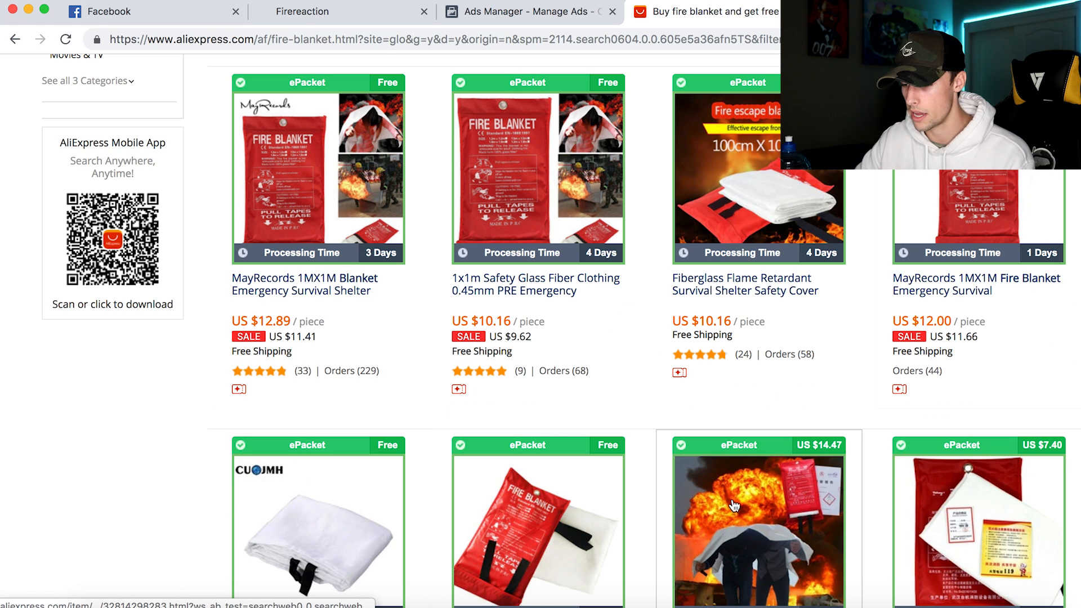
Step: Open the MayRecords 1MX1M fire blanket listing and examine its supplier price, shipping method and delivery time
click(299, 225)
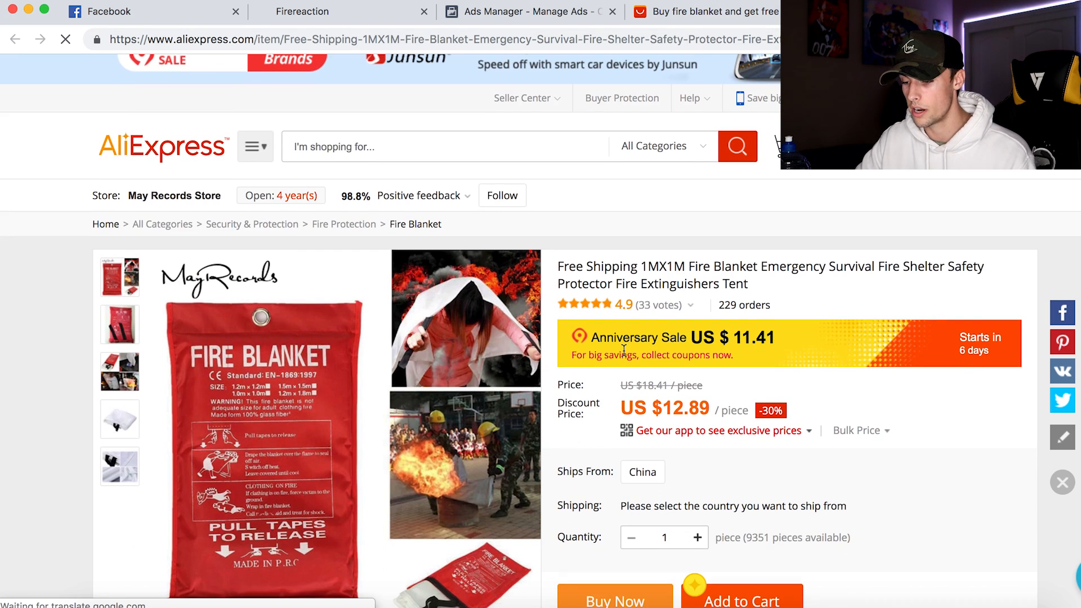
scroll(683, 302, down, 2)
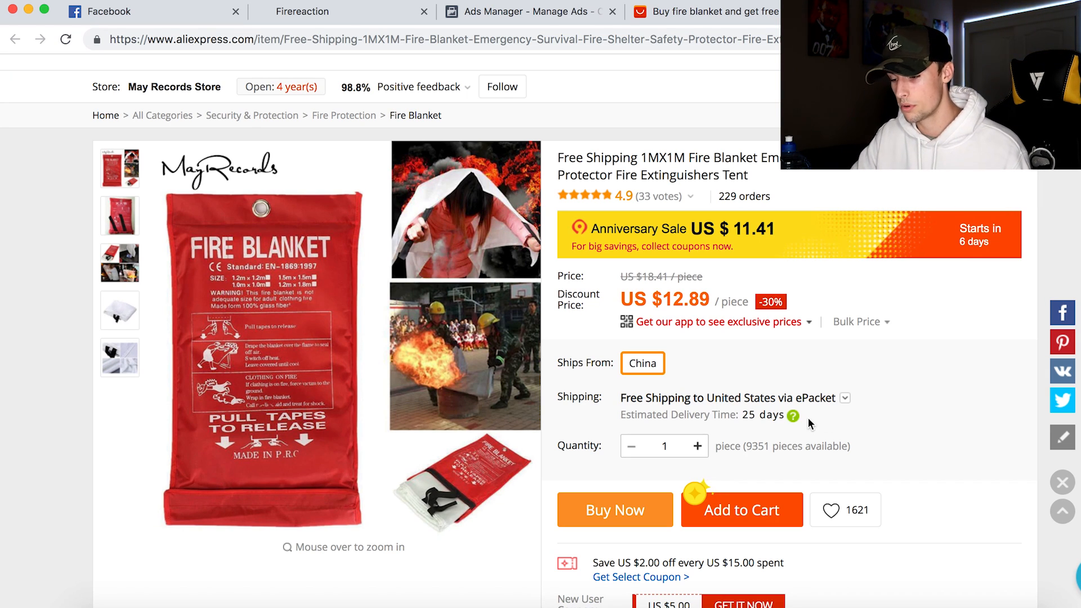
scroll(893, 380, down, 2)
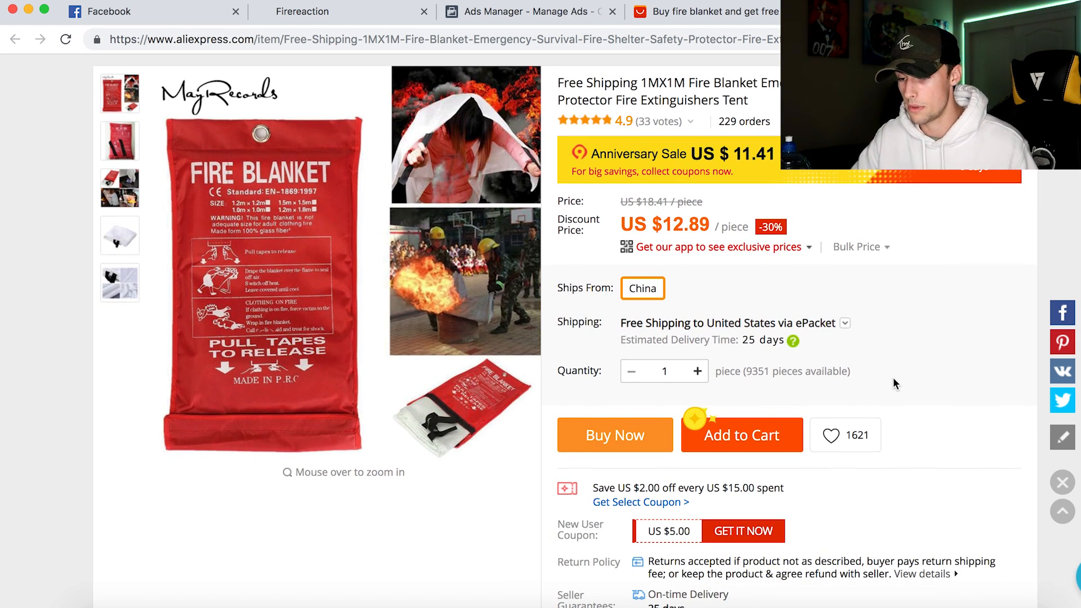
scroll(616, 159, up, 2)
key(super+l)
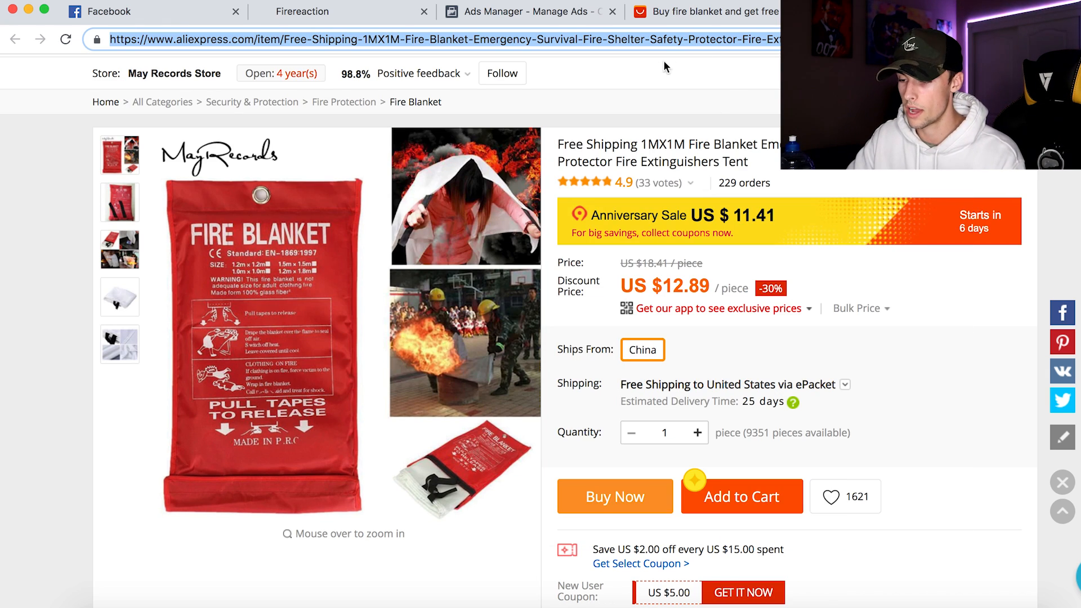
click(723, 121)
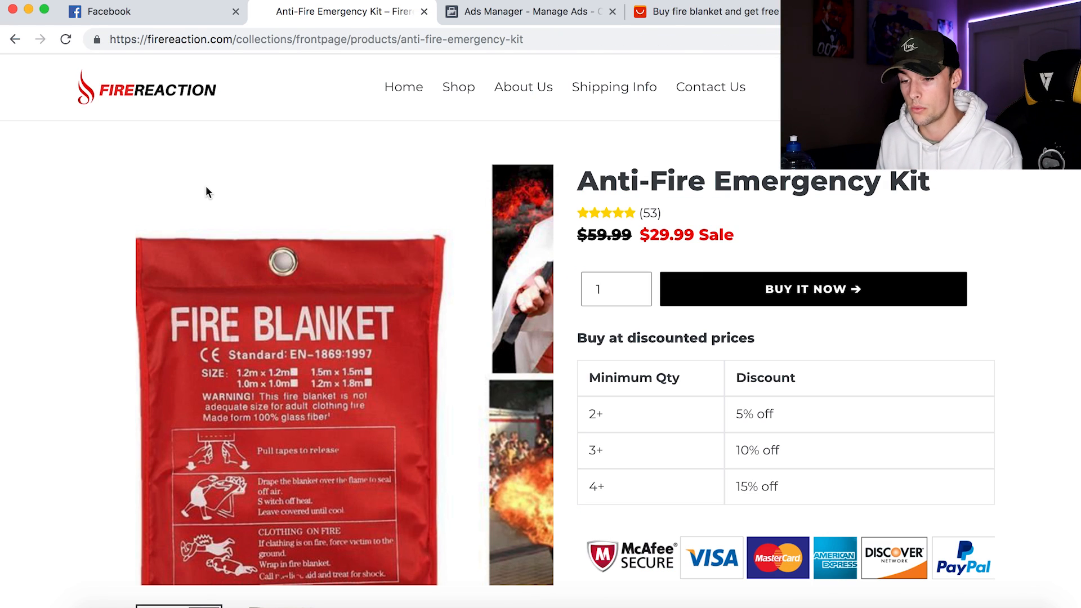
Step: Review the Anti-Fire Emergency Kit page on the Fire Reaction store again, covering its images, benefits, features and delivery note
scroll(205, 192, down, 8)
scroll(662, 205, down, 2)
scroll(786, 387, down, 15)
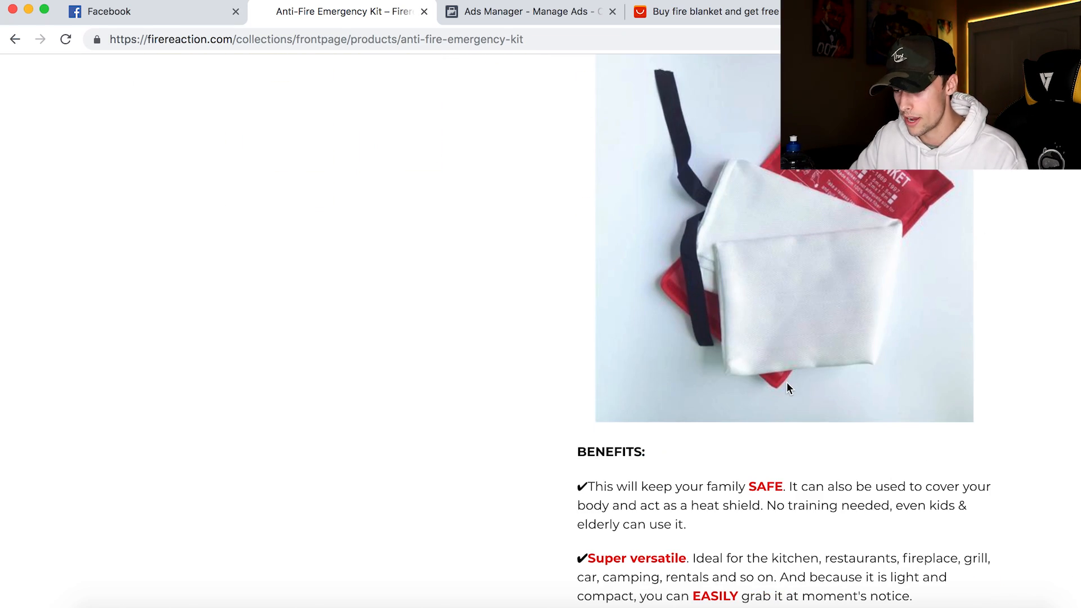
scroll(785, 382, down, 8)
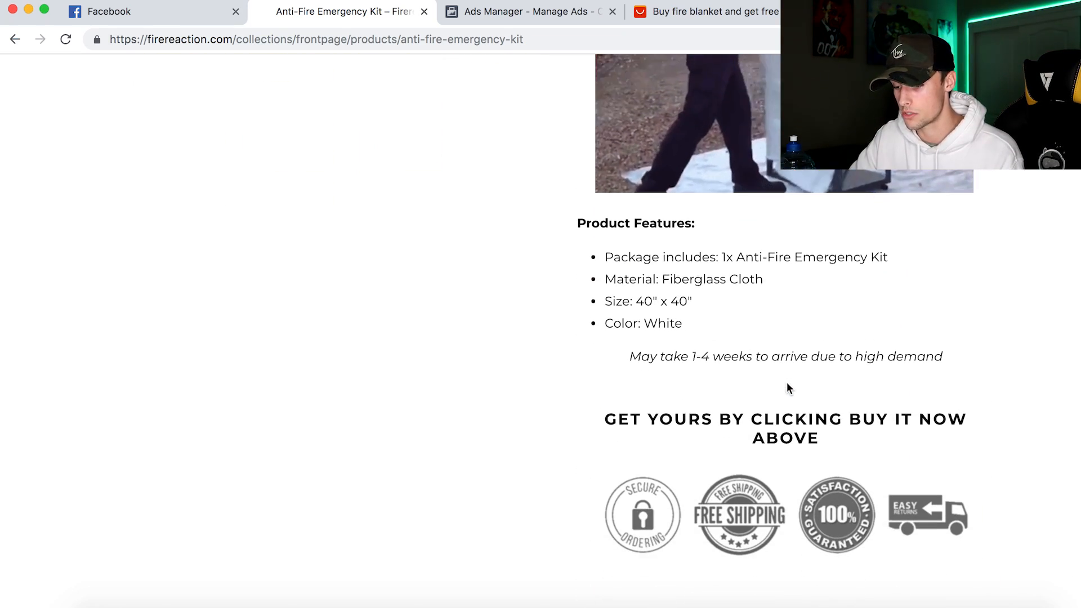
scroll(786, 382, up, 7)
scroll(786, 382, up, 15)
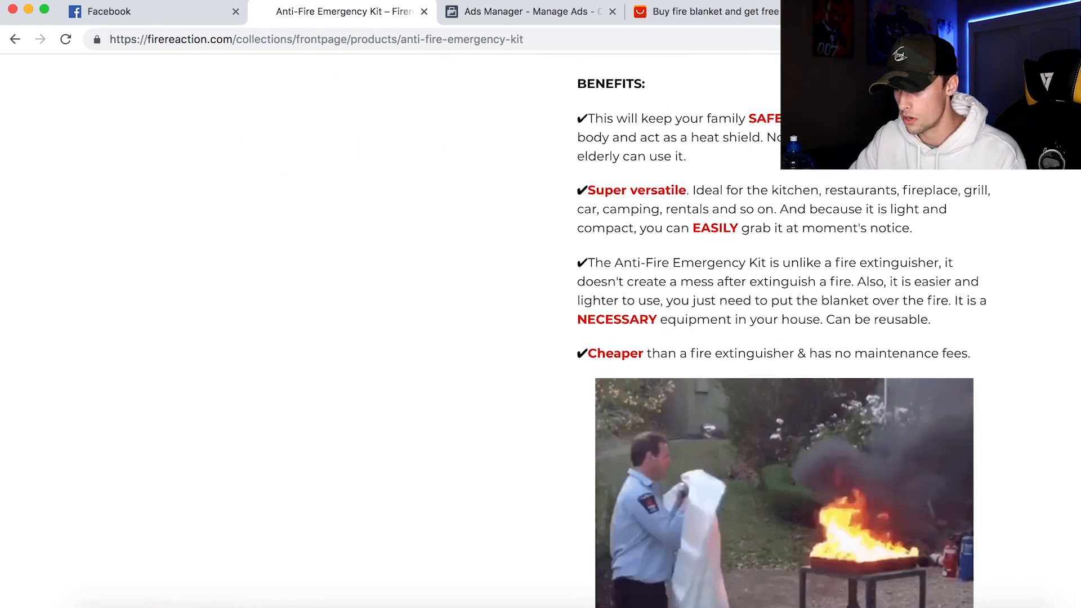
scroll(842, 420, down, 8)
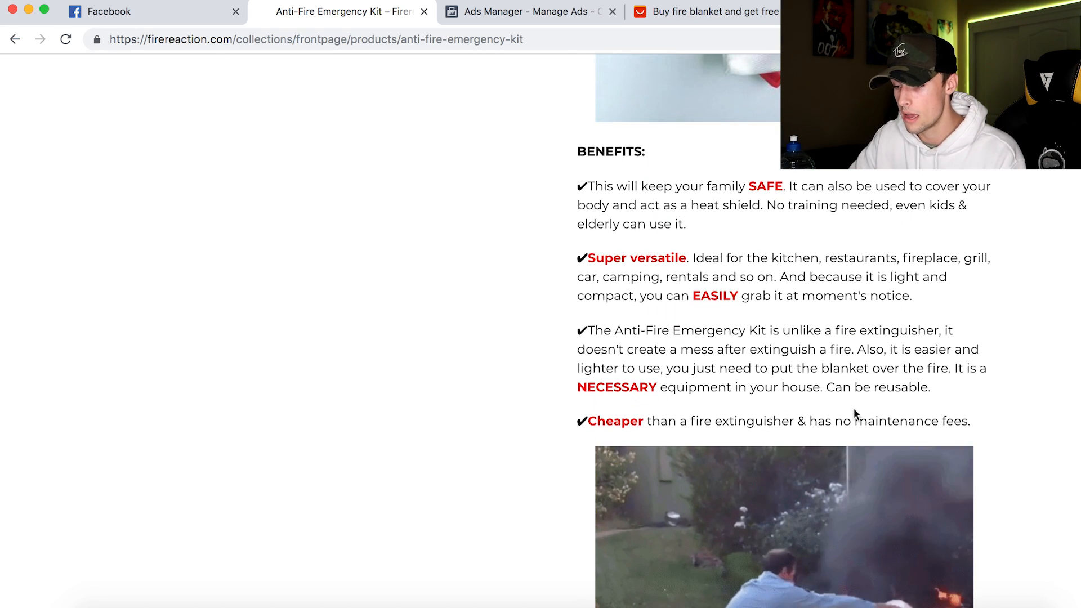
scroll(536, 151, up, 8)
scroll(536, 151, up, 6)
scroll(601, 209, down, 12)
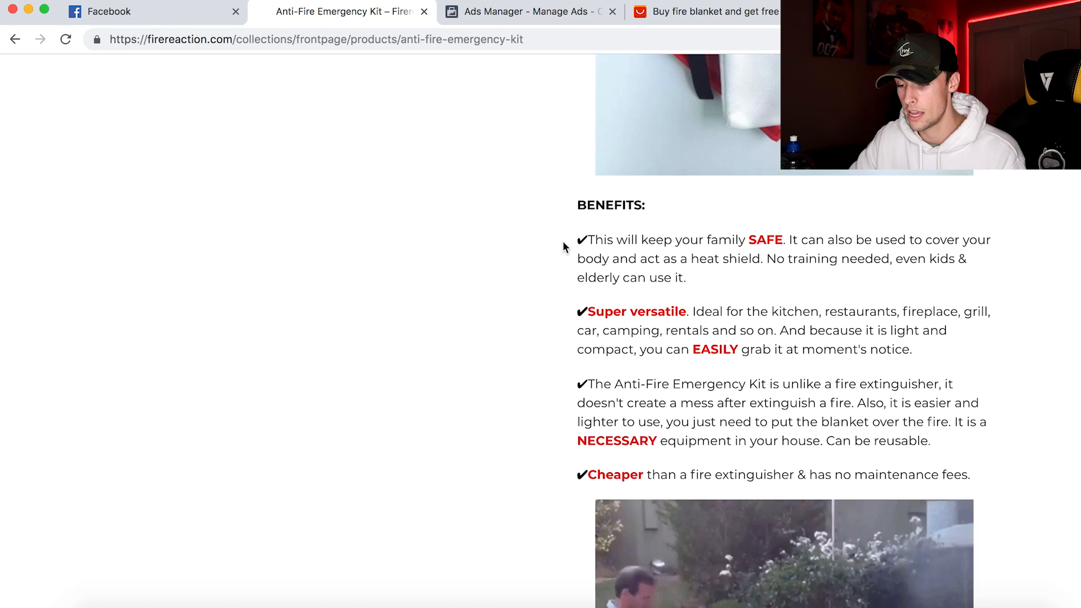
scroll(563, 259, down, 10)
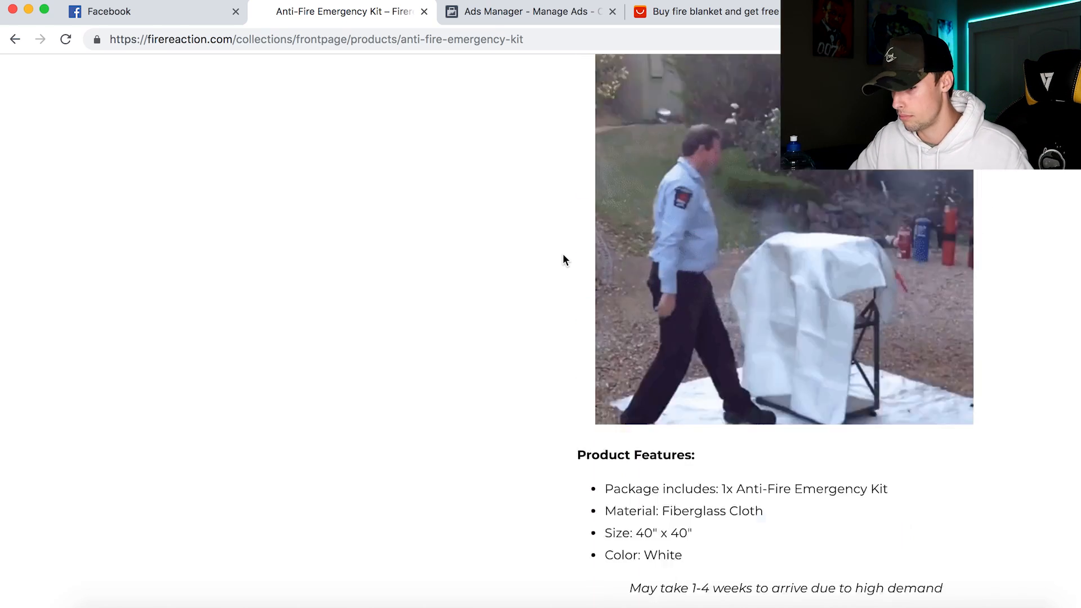
scroll(563, 259, up, 7)
scroll(564, 260, up, 10)
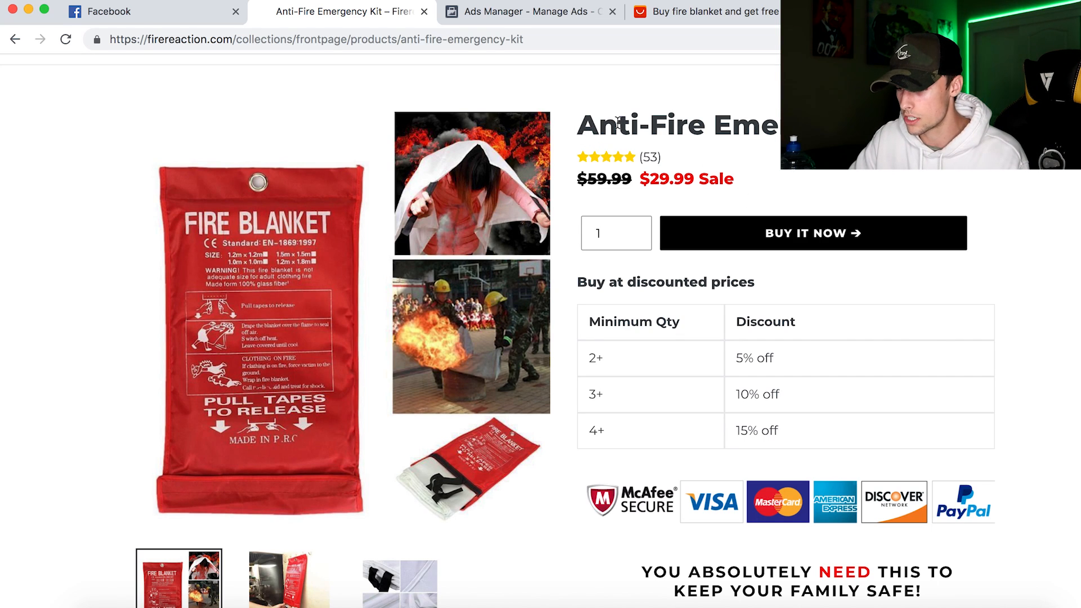
Step: Copy the Anti-Fire Emergency Kit product name, search Google for "Anti-Fire Emergency Kit + Shopify" and scan the results
drag(576, 128, 816, 127)
key(super+c)
key(super+t)
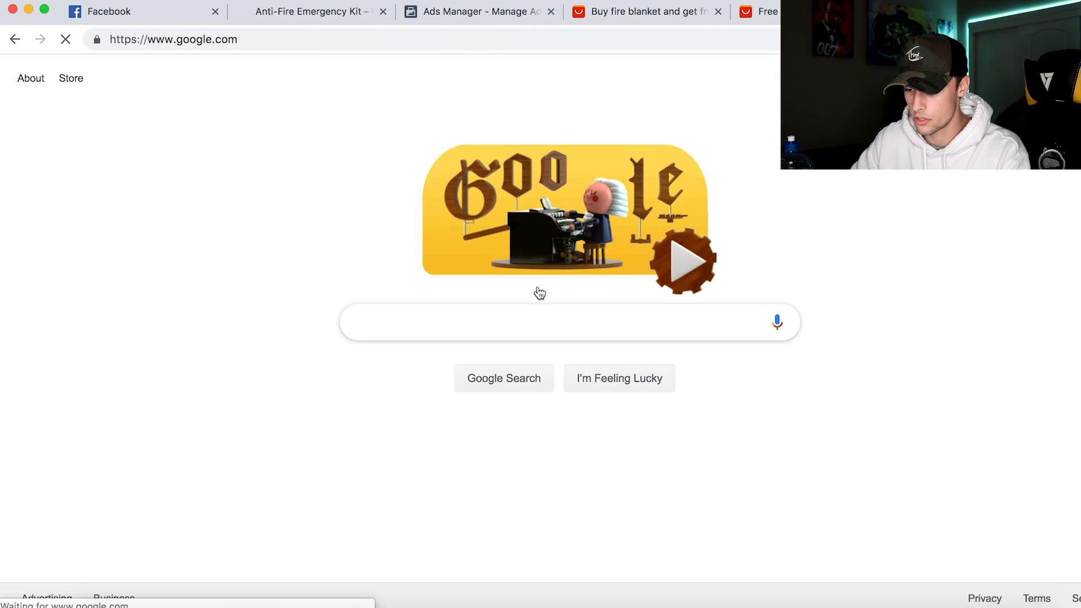
key(super+v)
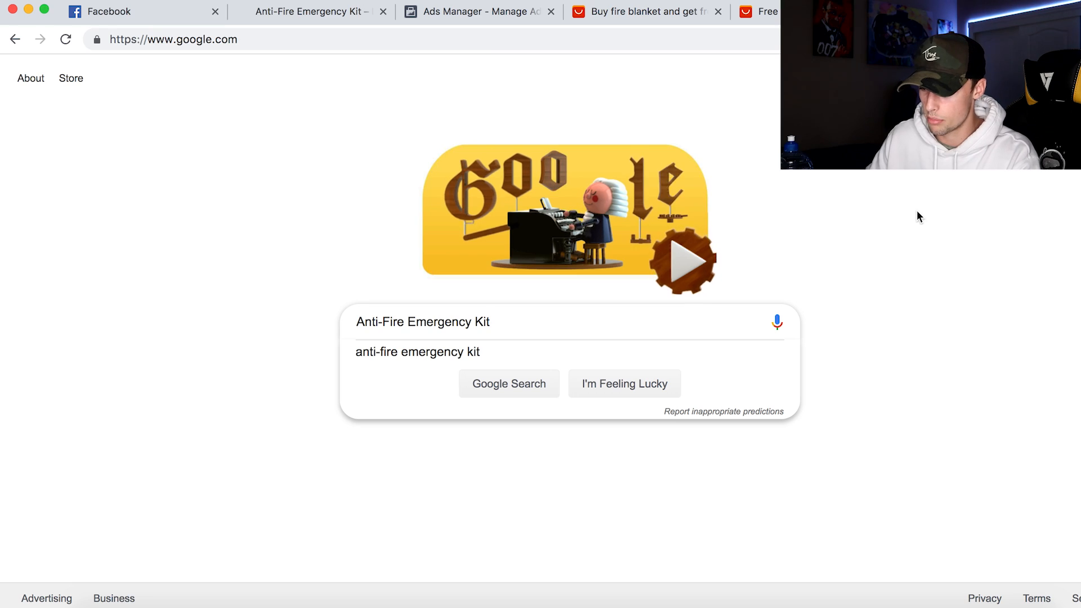
text(+ Shopify)
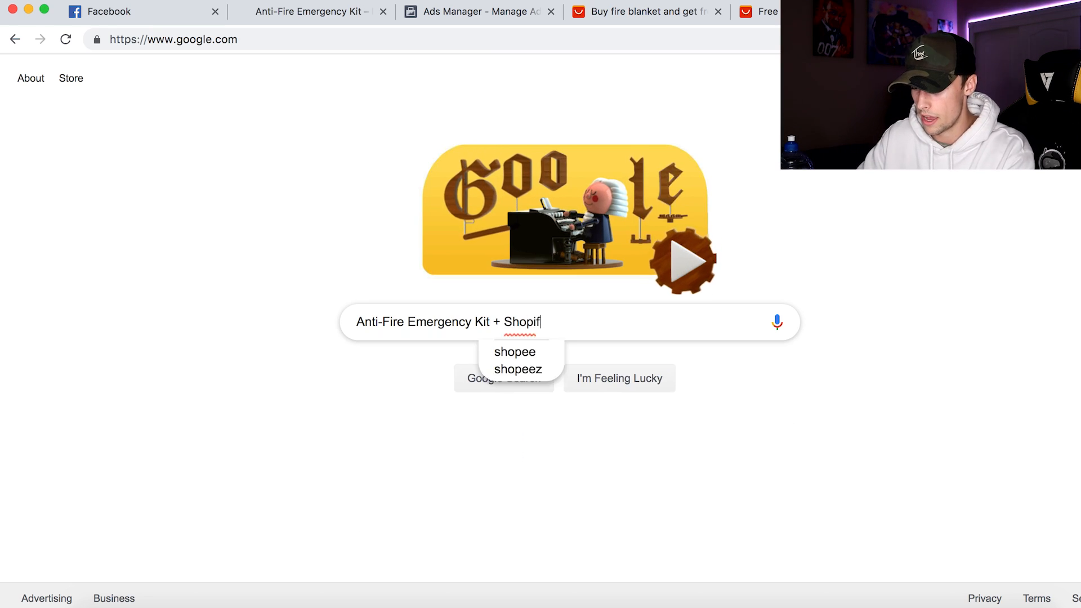
key(Return)
scroll(350, 357, down, 10)
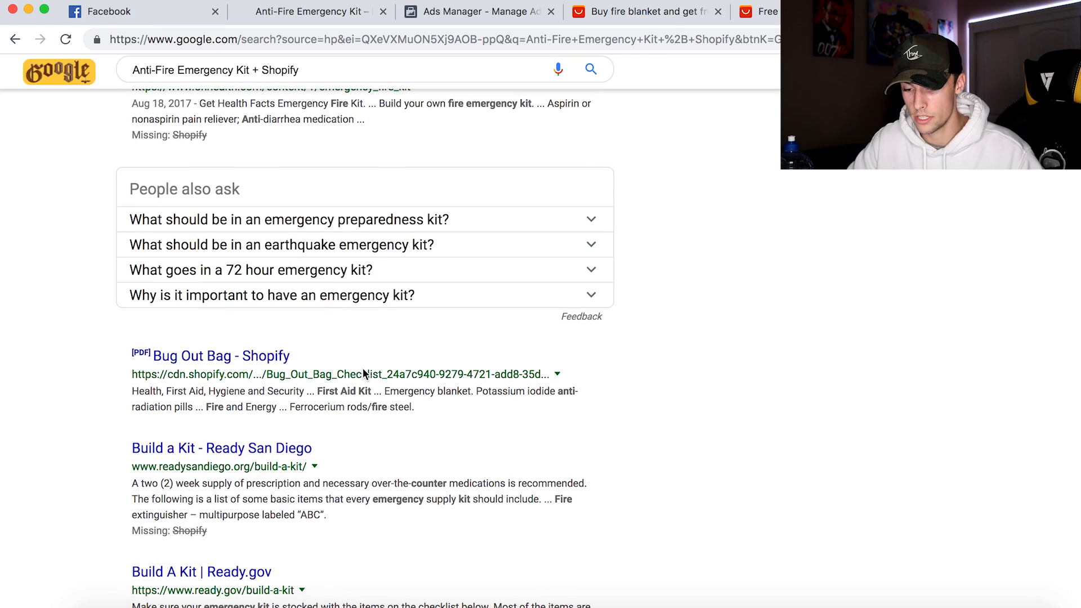
scroll(400, 437, up, 7)
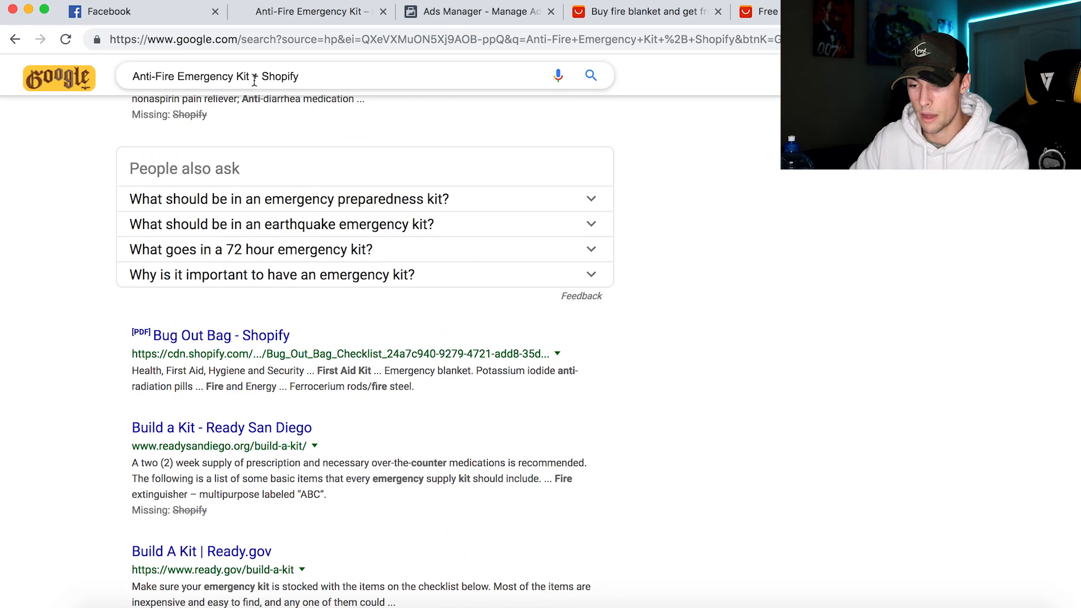
Step: Refine the Google search to "Anti-Fire Emergency blanket + Shopify"
double_click(241, 77)
text(blanket)
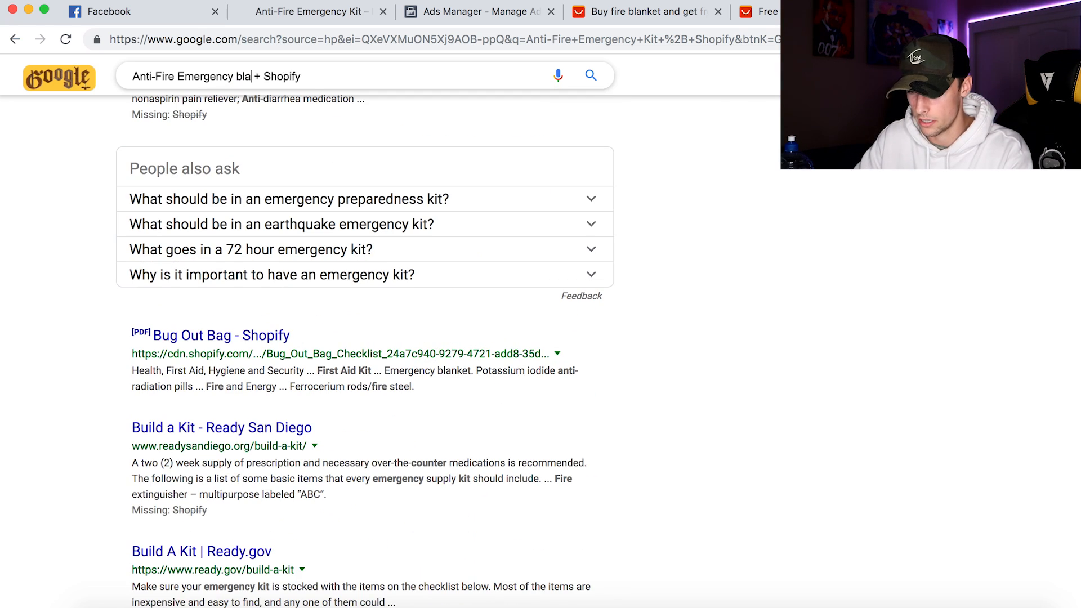
key(Return)
Step: Open the Trendy Paradize "Emergency Household Fire Blanket" search result in a new tab
scroll(313, 253, down, 1)
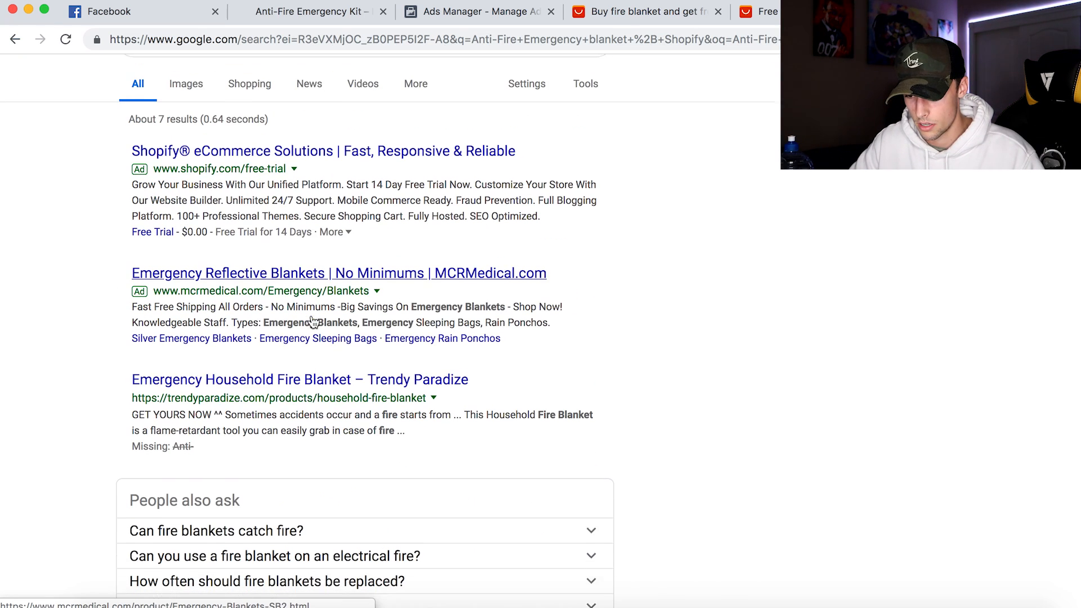
scroll(321, 332, down, 1)
right_click(333, 300)
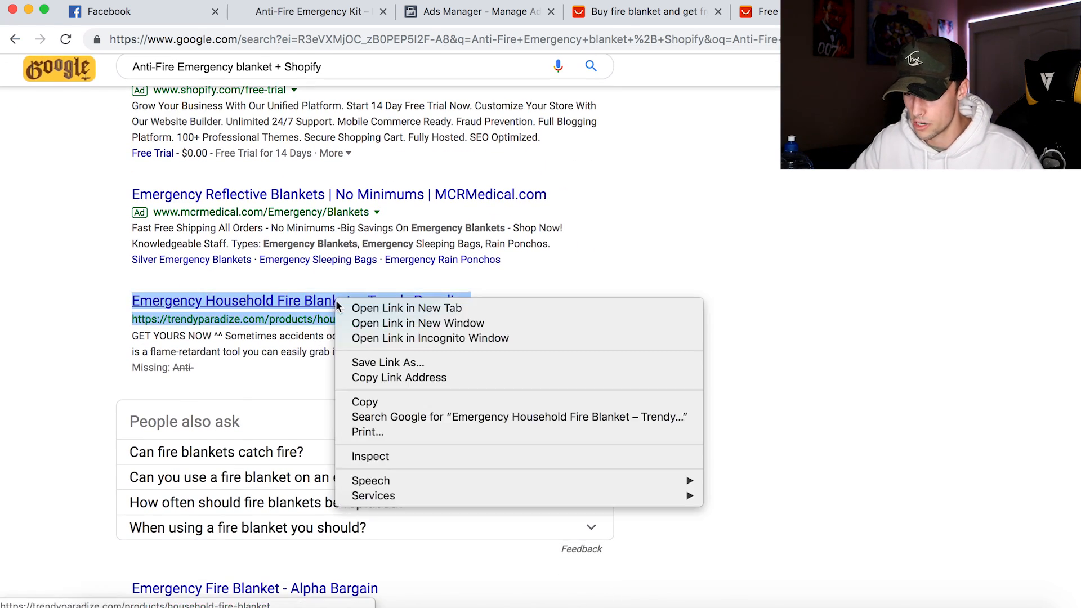
click(370, 302)
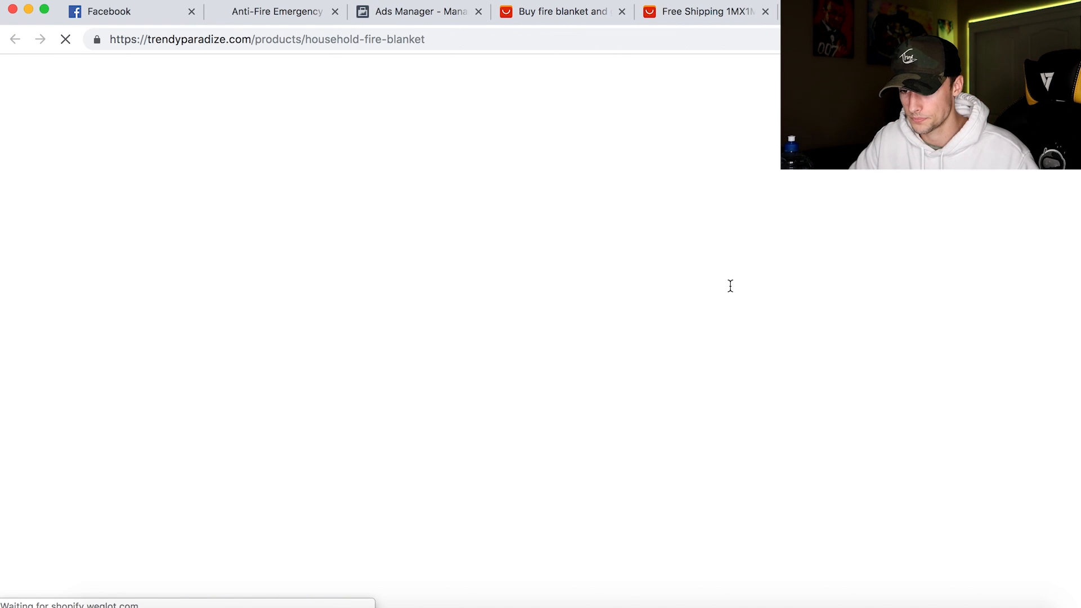
Step: Review the Trendy Paradize Emergency Household Fire Blanket page, covering price, images, description and specification, and close it along with the Google results
scroll(856, 428, down, 3)
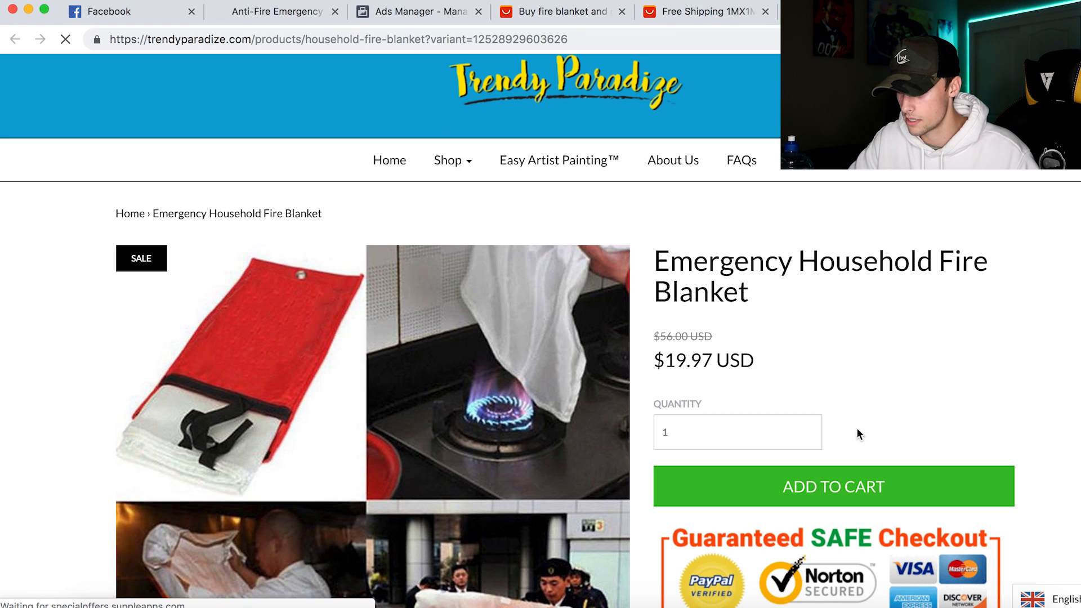
scroll(934, 338, down, 5)
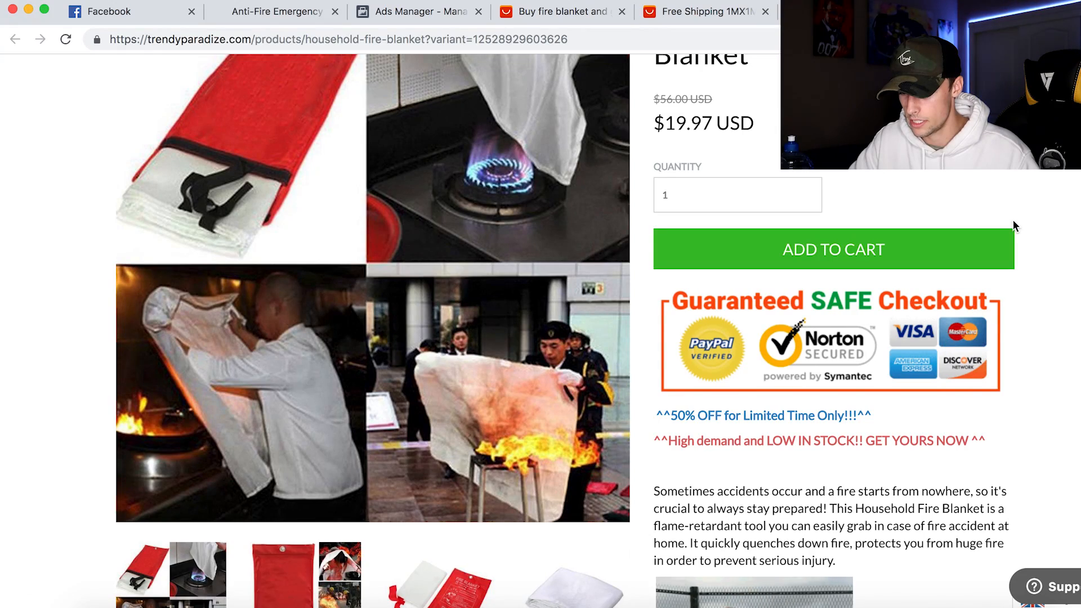
scroll(1012, 220, down, 8)
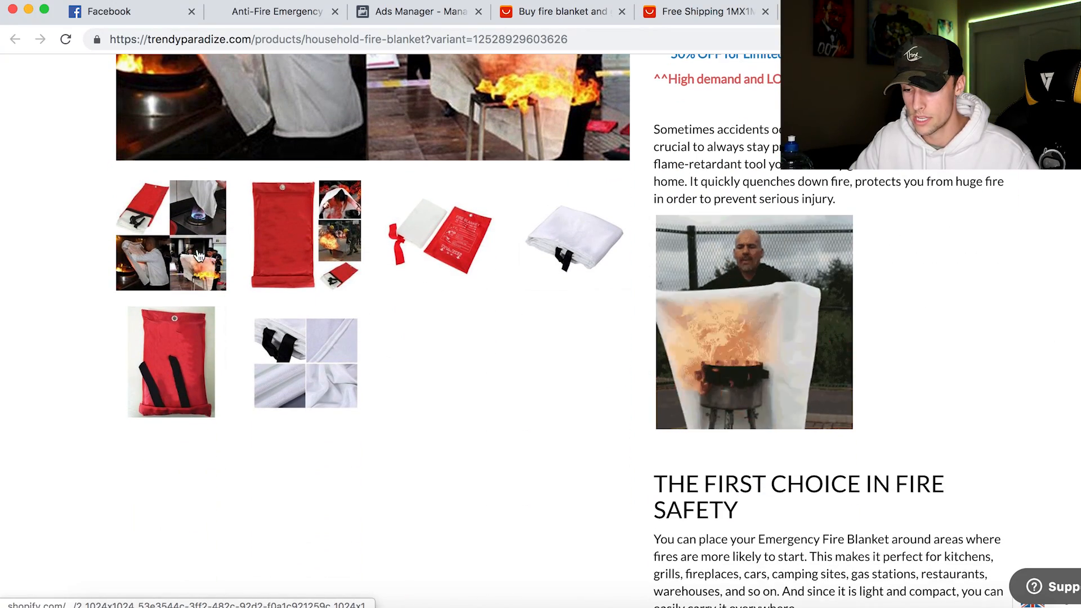
scroll(267, 211, up, 4)
scroll(267, 211, down, 5)
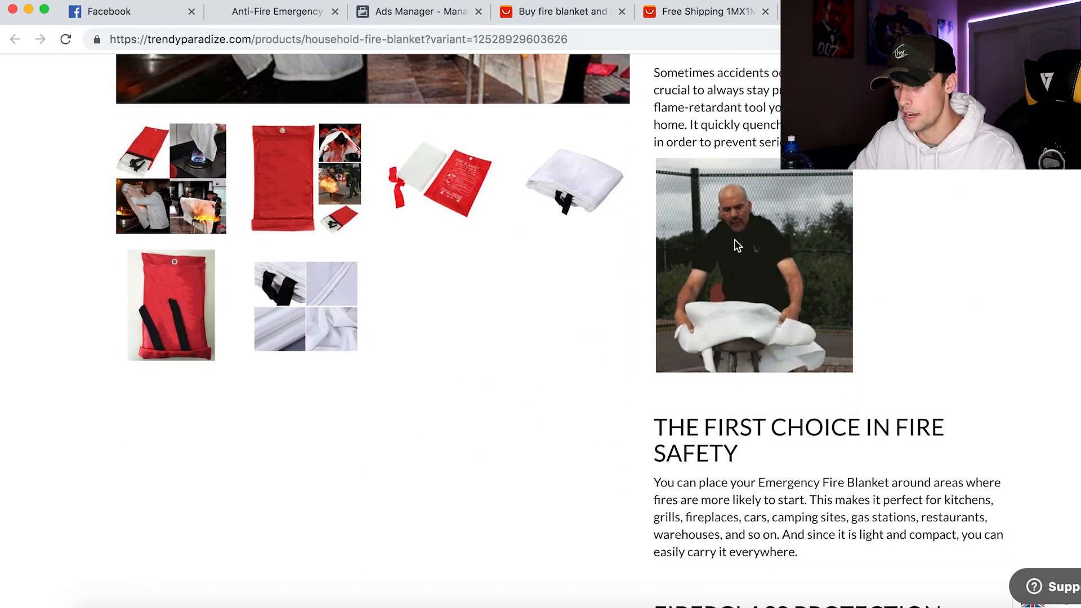
scroll(870, 292, down, 5)
scroll(901, 342, up, 10)
scroll(900, 342, down, 6)
scroll(901, 341, down, 15)
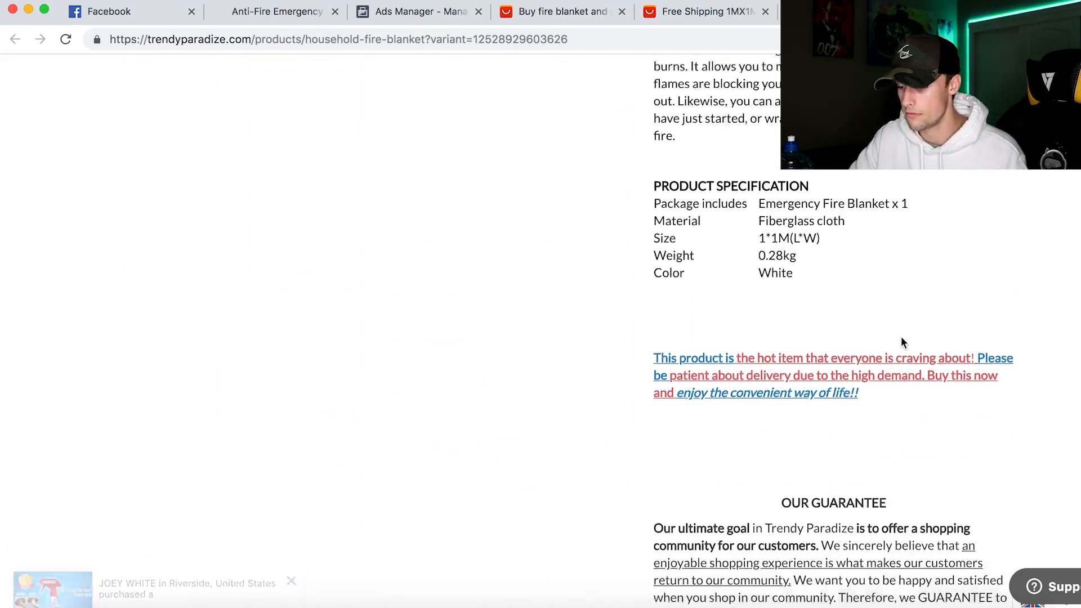
scroll(902, 332, down, 3)
scroll(903, 316, up, 20)
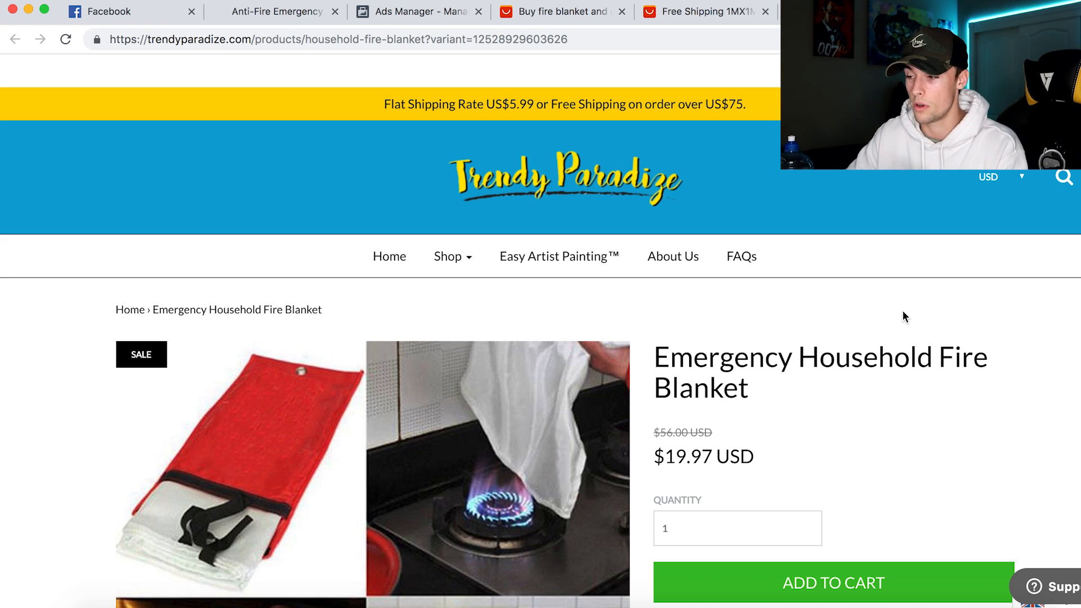
key(super+w)
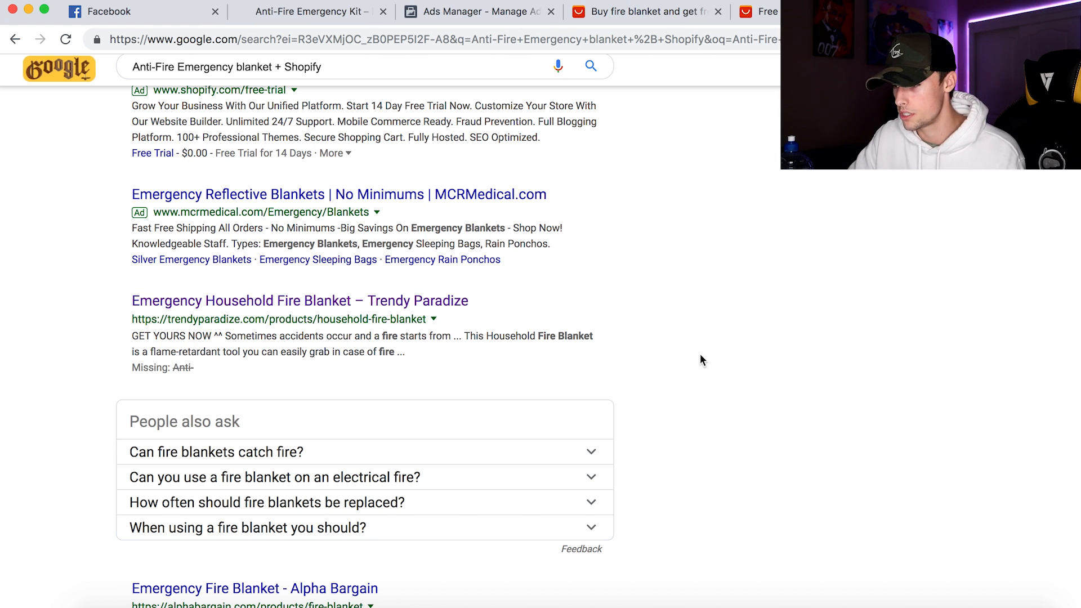
key(super+w)
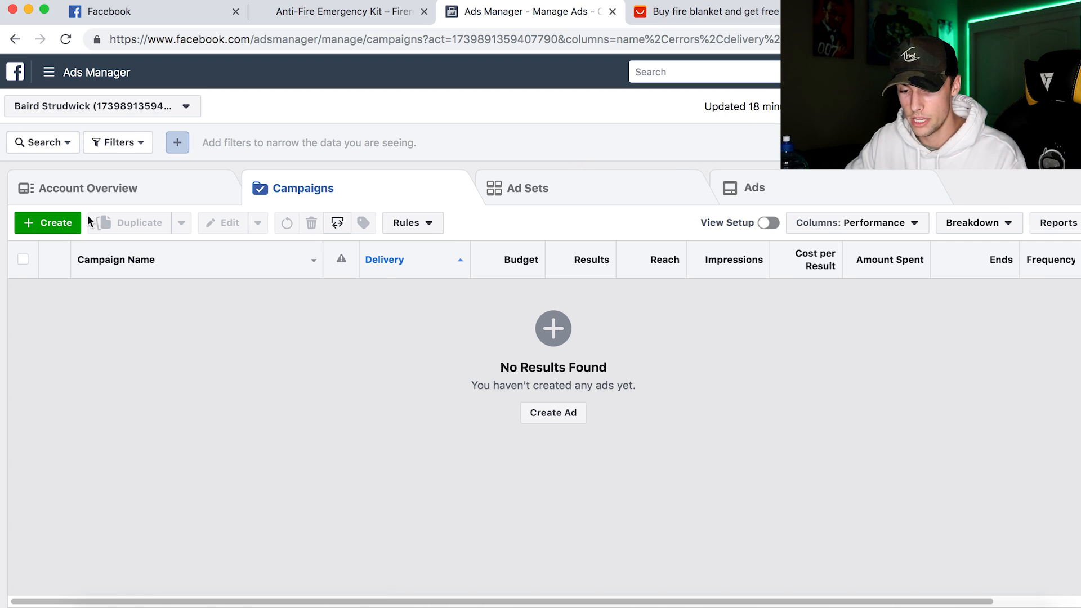
Step: Create a new campaign in Facebook Ads Manager with Conversions as its marketing objective
click(48, 224)
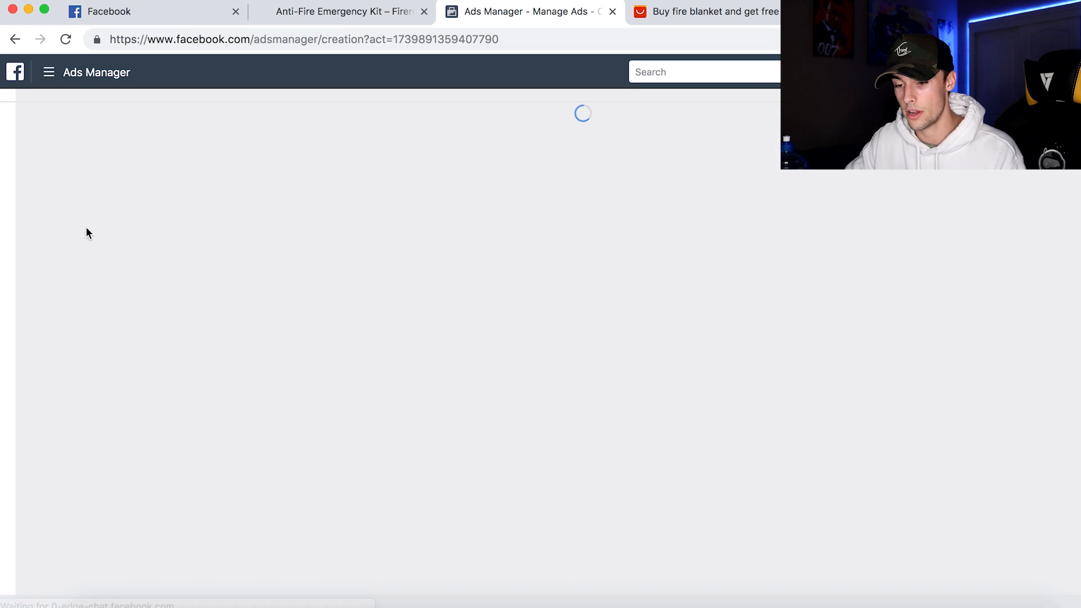
scroll(675, 270, down, 1)
scroll(714, 247, down, 1)
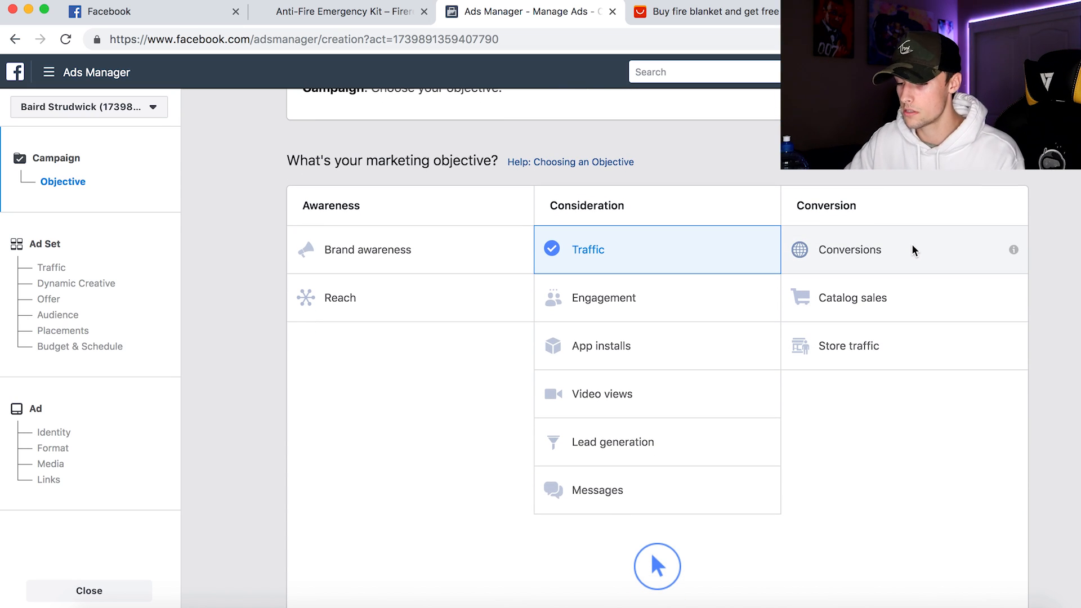
click(864, 259)
Step: Name the campaign "Fire Blanket" and continue to the ad set setup
scroll(867, 262, down, 1)
scroll(920, 349, down, 5)
double_click(659, 350)
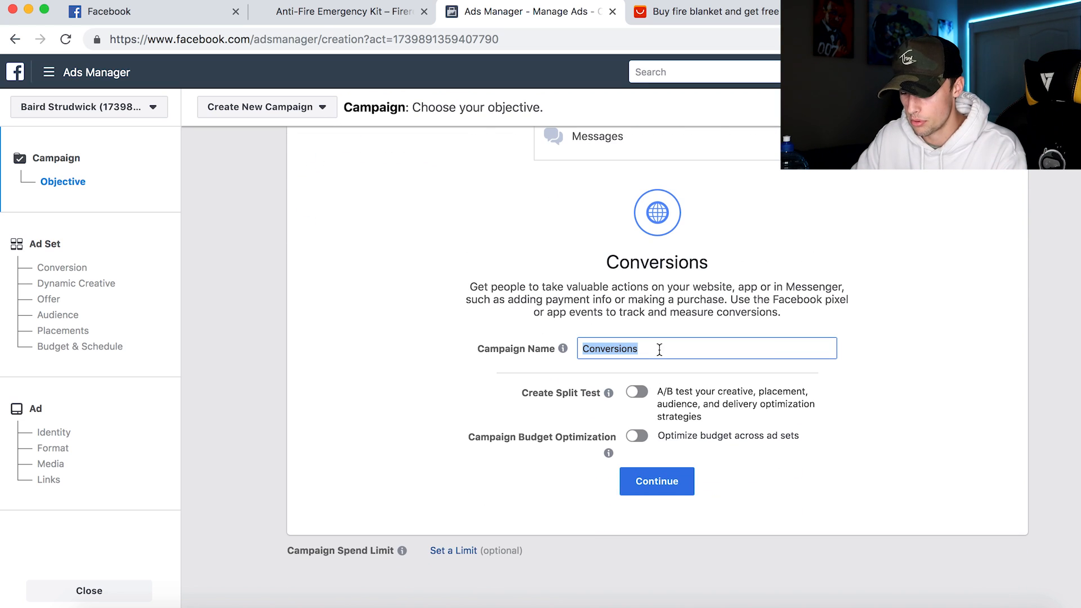
text(R)
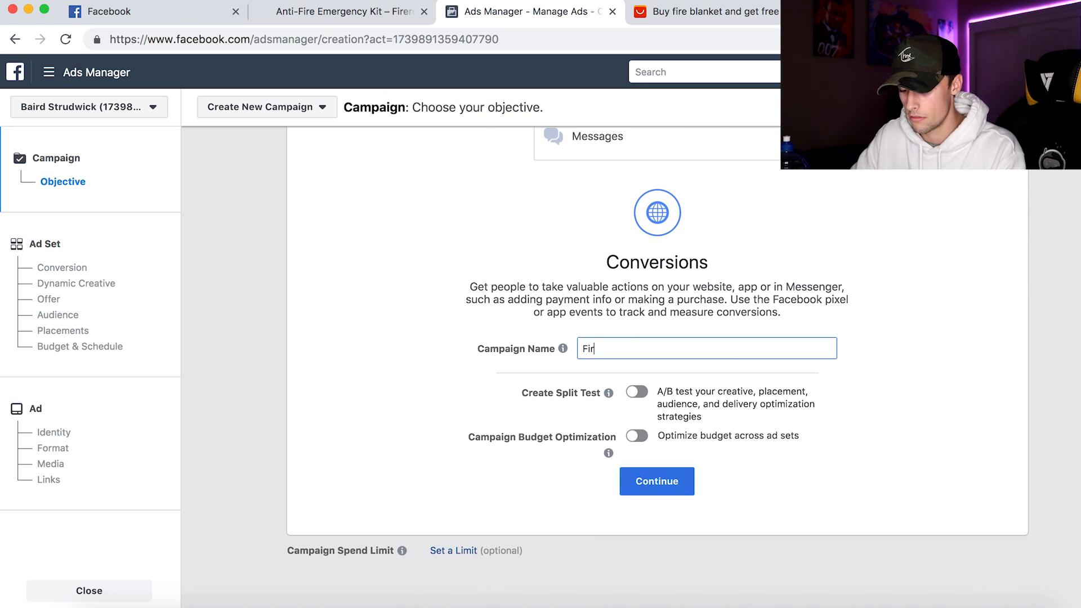
text(ire Blanket)
click(691, 379)
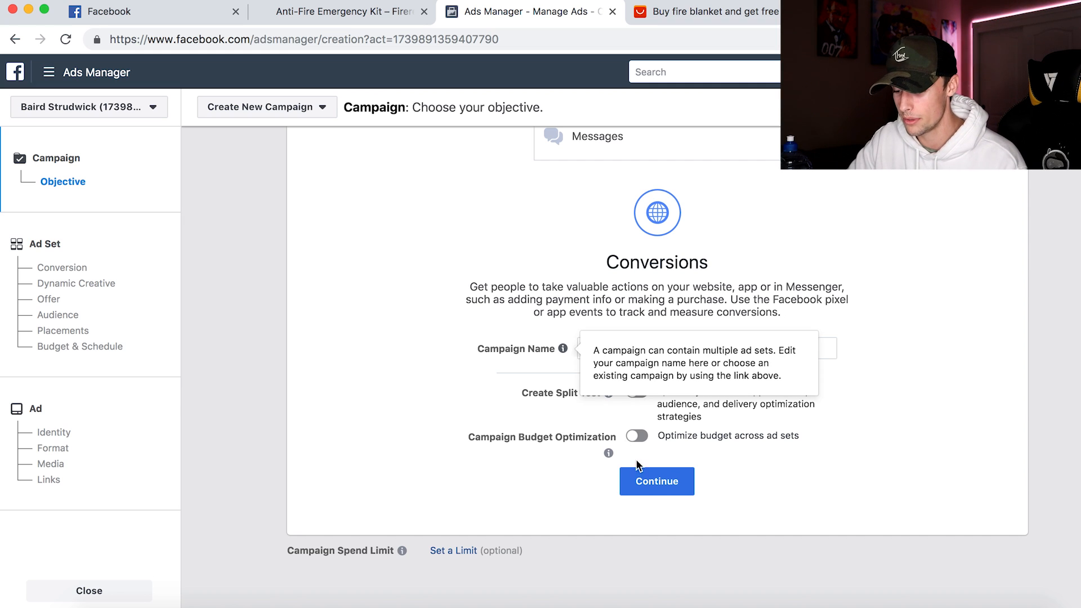
click(664, 493)
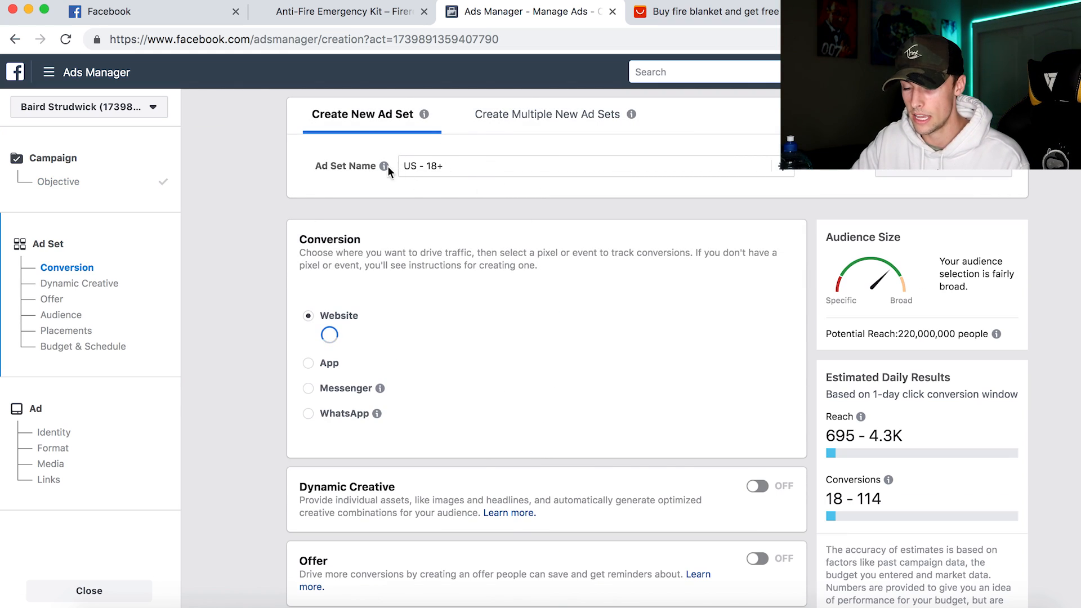
Step: Set the ad set's website conversion event to Purchase
scroll(427, 300, down, 1)
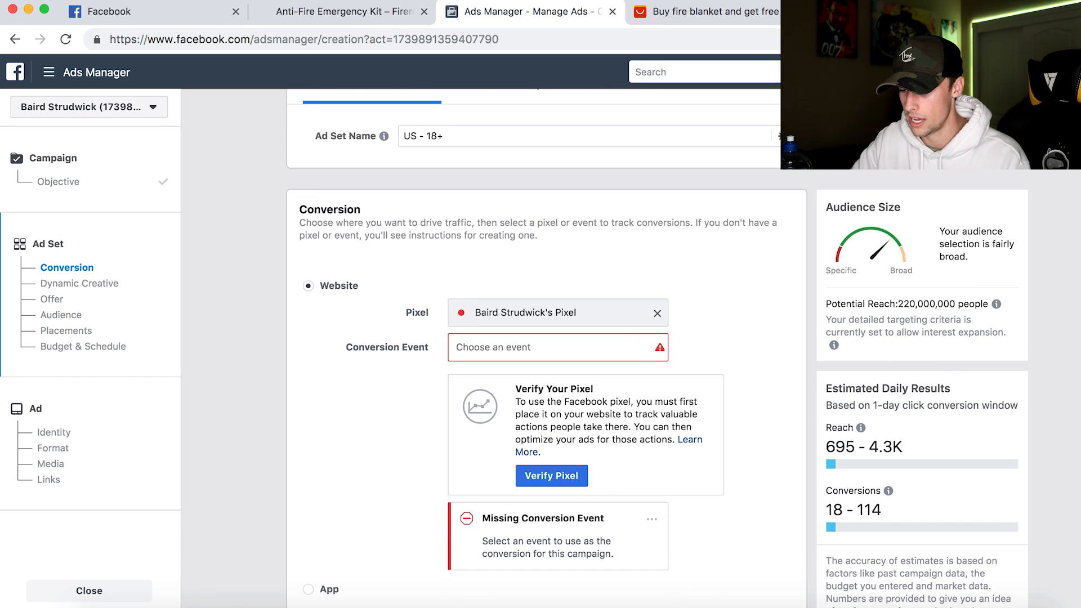
scroll(362, 390, down, 1)
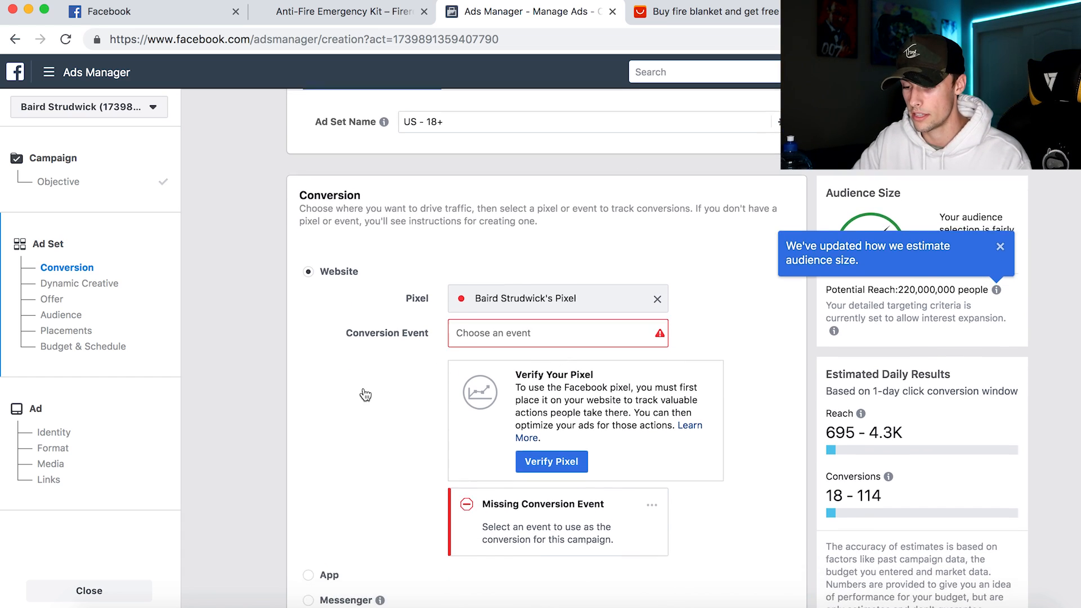
click(524, 331)
scroll(562, 413, down, 2)
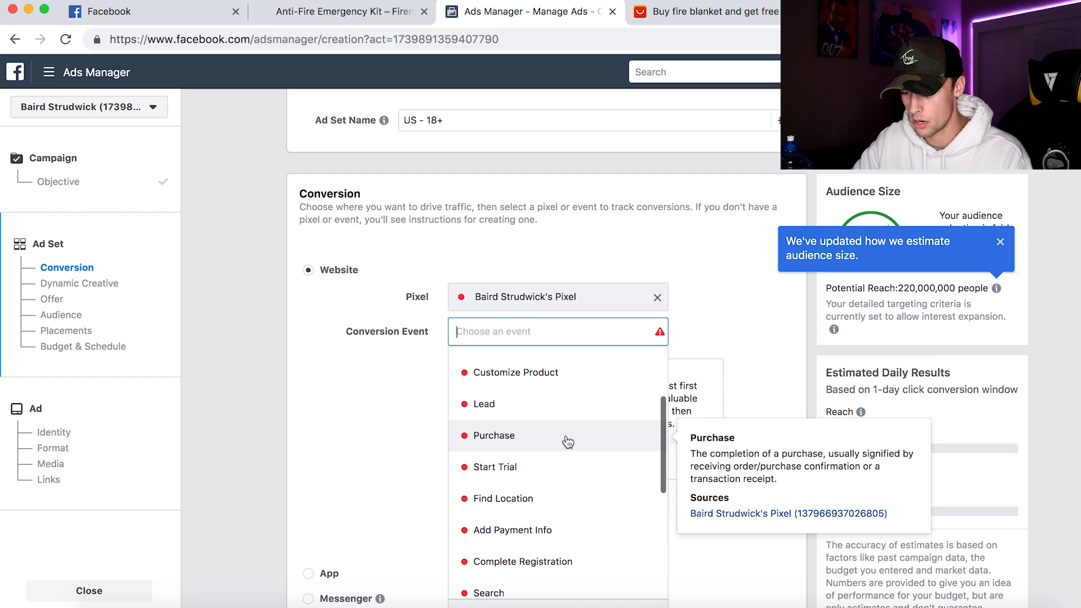
click(565, 441)
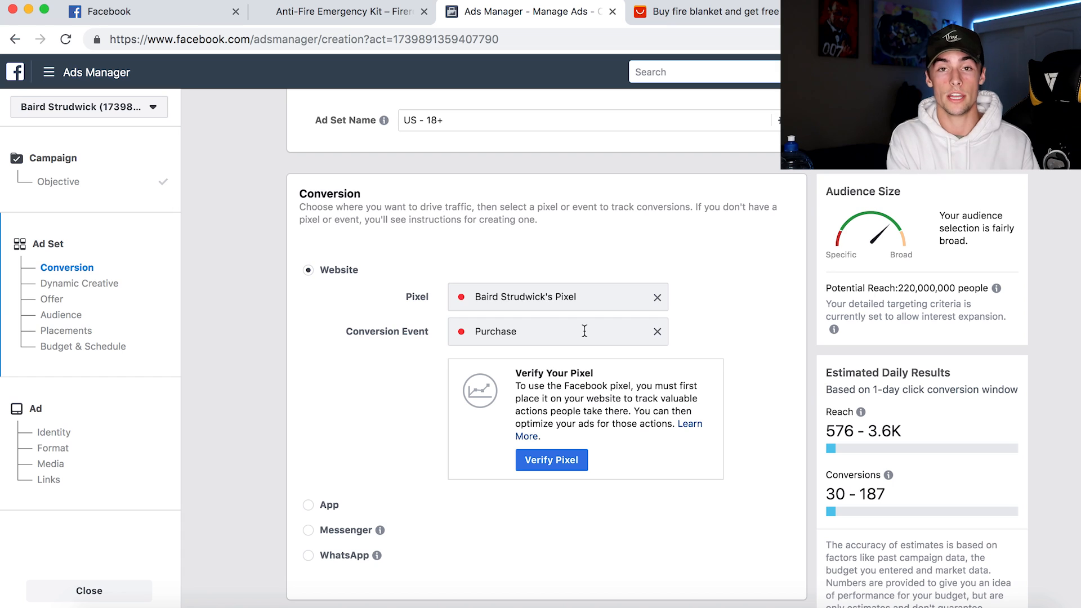
Step: Look over the ad set's Dynamic Creative, Offer and Audience settings, including the location map, age, gender and detailed targeting
scroll(761, 349, down, 1)
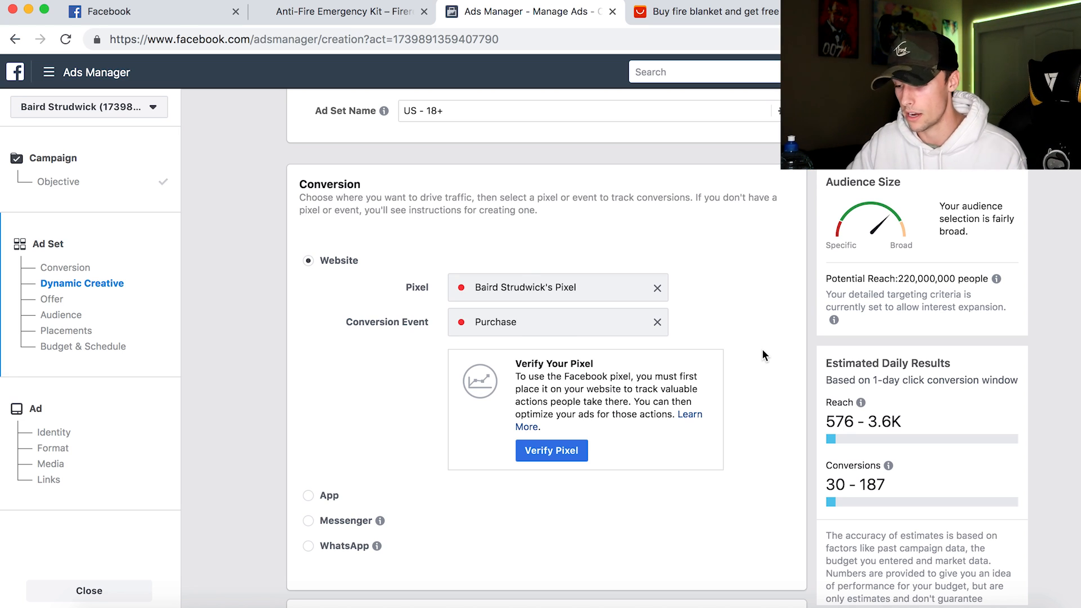
scroll(761, 349, down, 3)
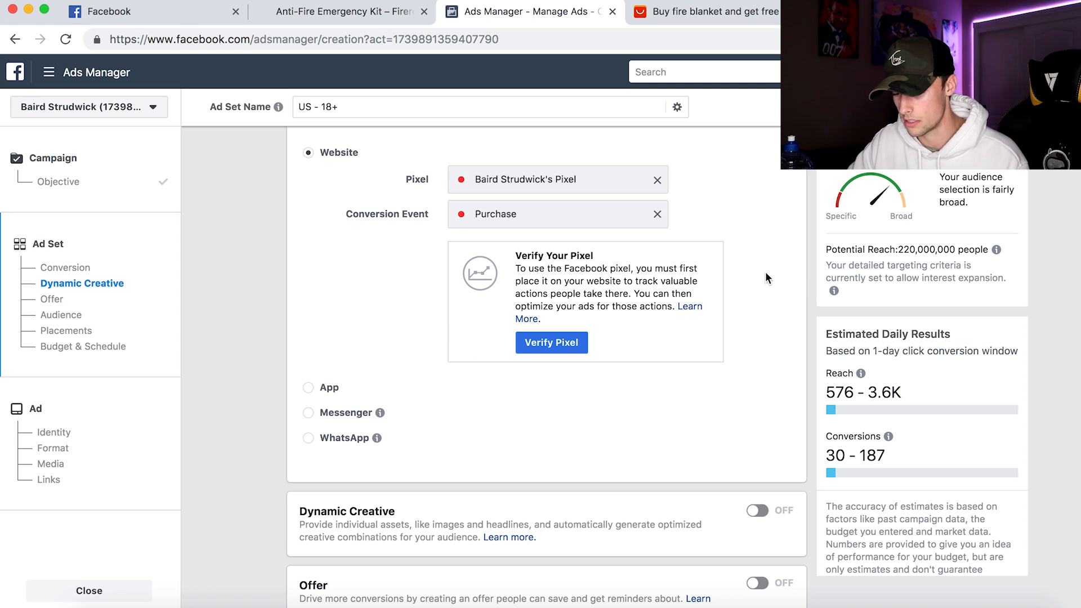
scroll(799, 286, down, 3)
scroll(802, 288, down, 3)
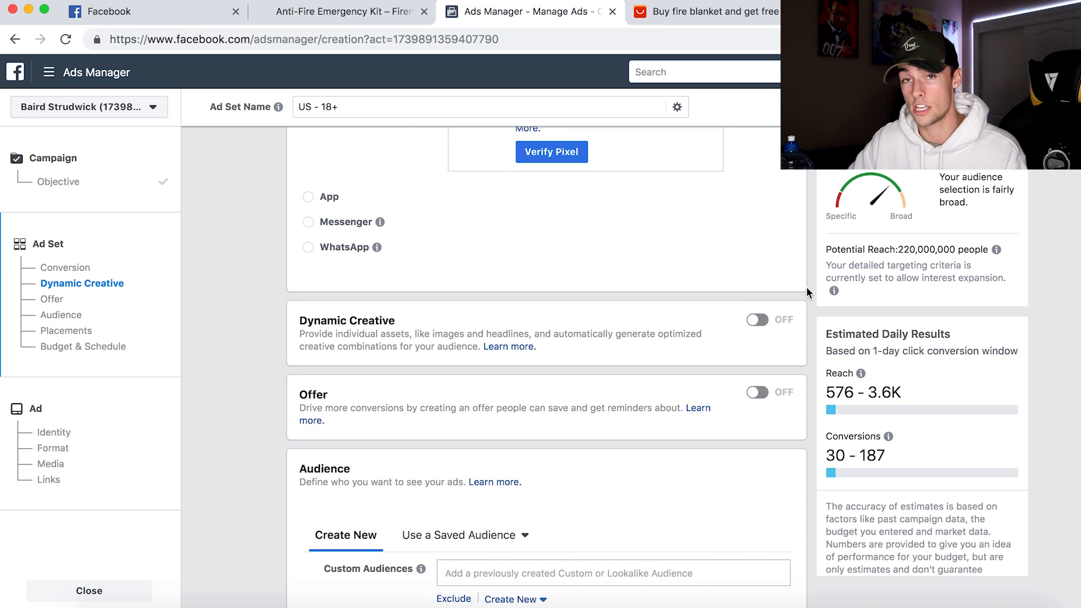
scroll(806, 286, down, 10)
scroll(810, 276, up, 9)
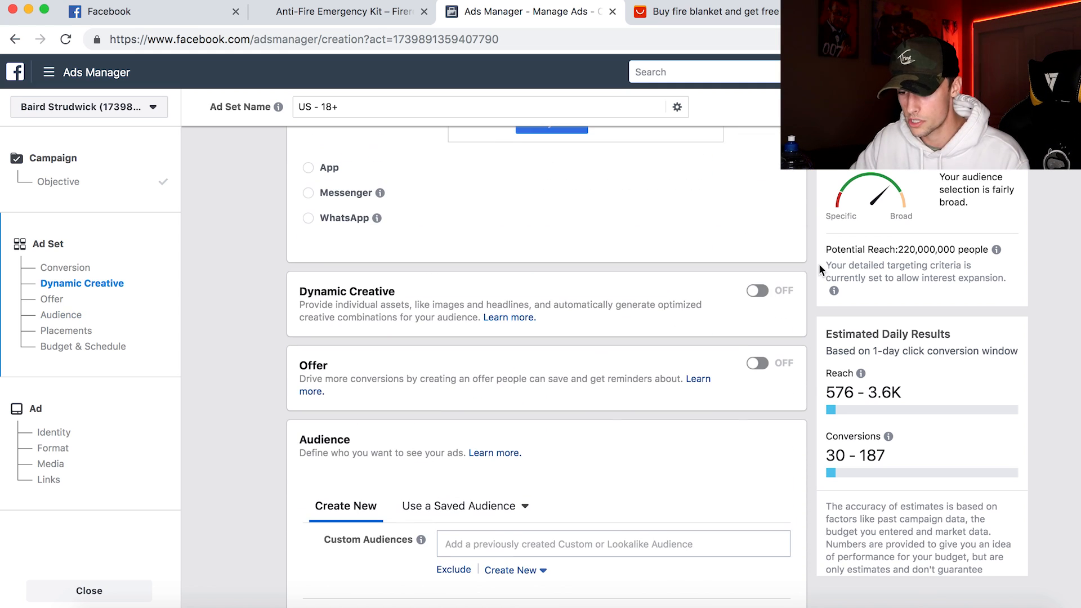
scroll(622, 369, up, 5)
scroll(711, 346, down, 12)
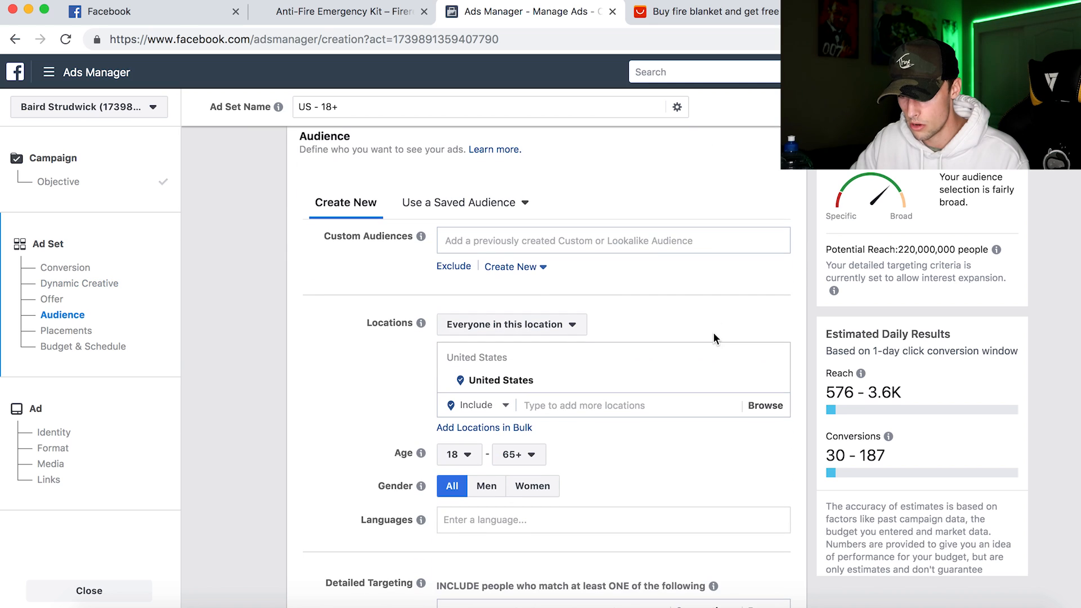
scroll(783, 301, down, 3)
click(577, 243)
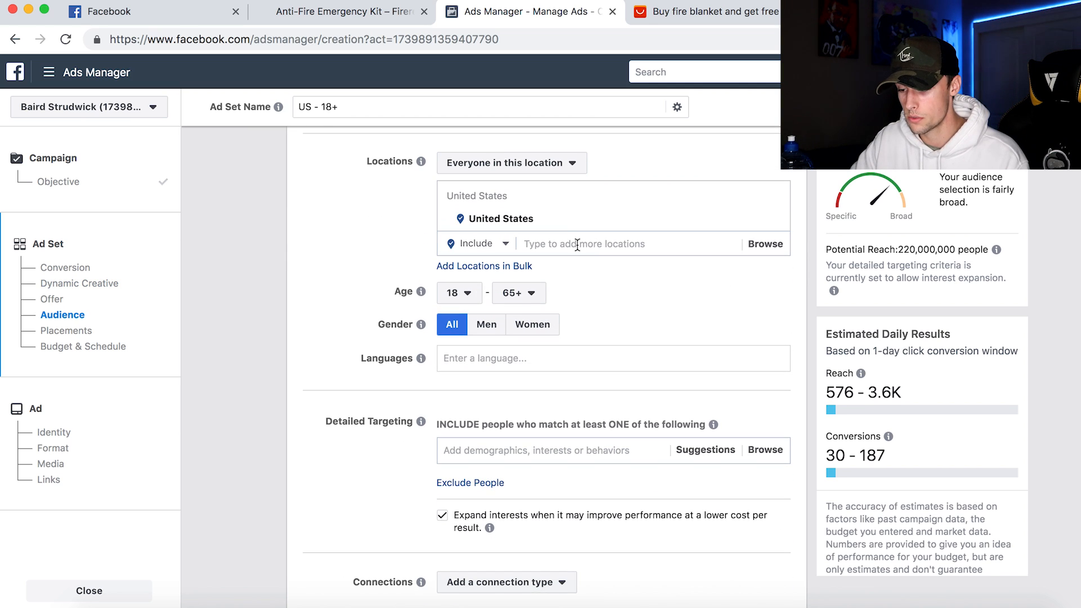
click(357, 251)
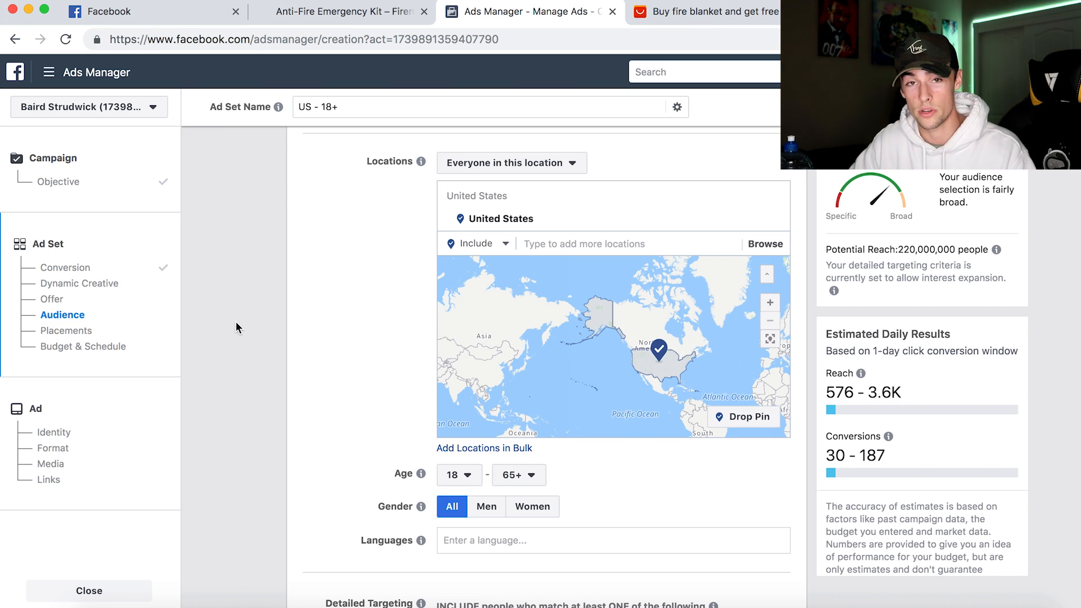
scroll(353, 262, down, 2)
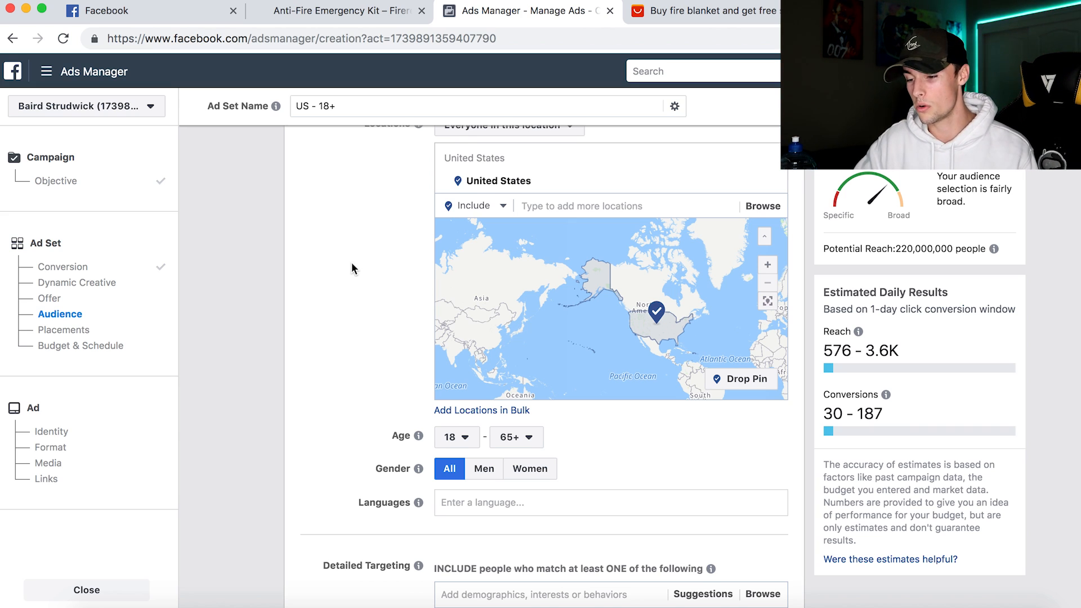
scroll(351, 268, up, 1)
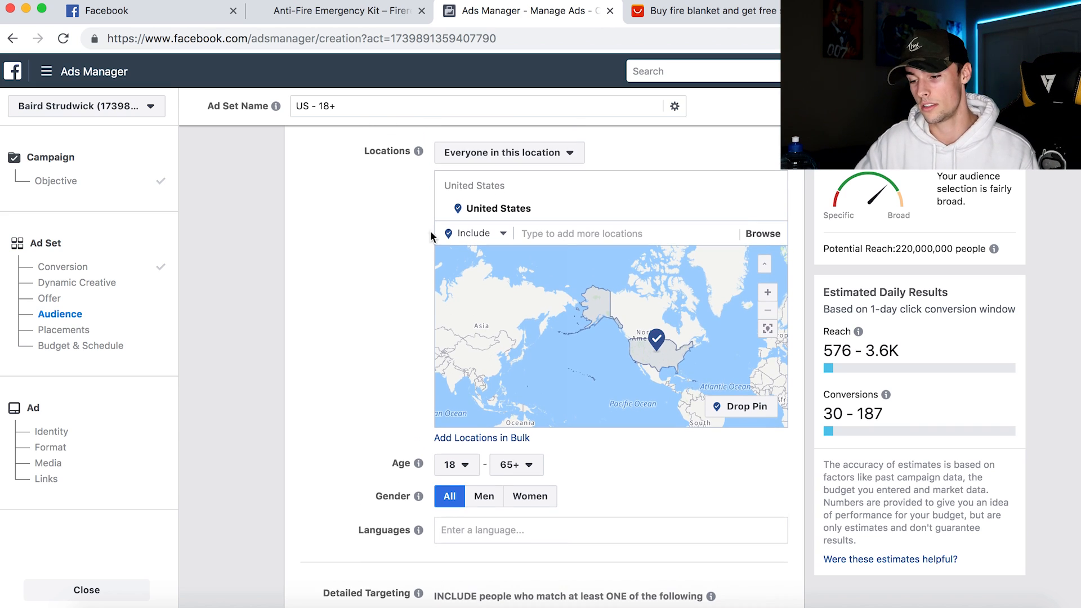
Step: Change the audience location from United States to Worldwide
click(652, 241)
text(worldwide)
click(507, 253)
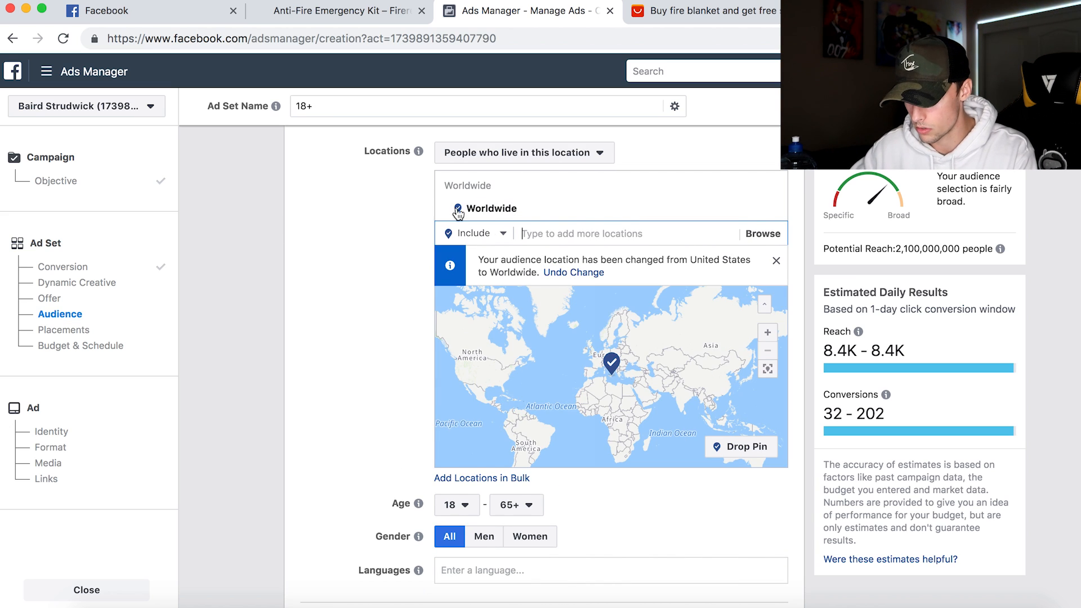
Step: Exclude the countries India and Indonesia from the audience locations
click(496, 233)
click(473, 279)
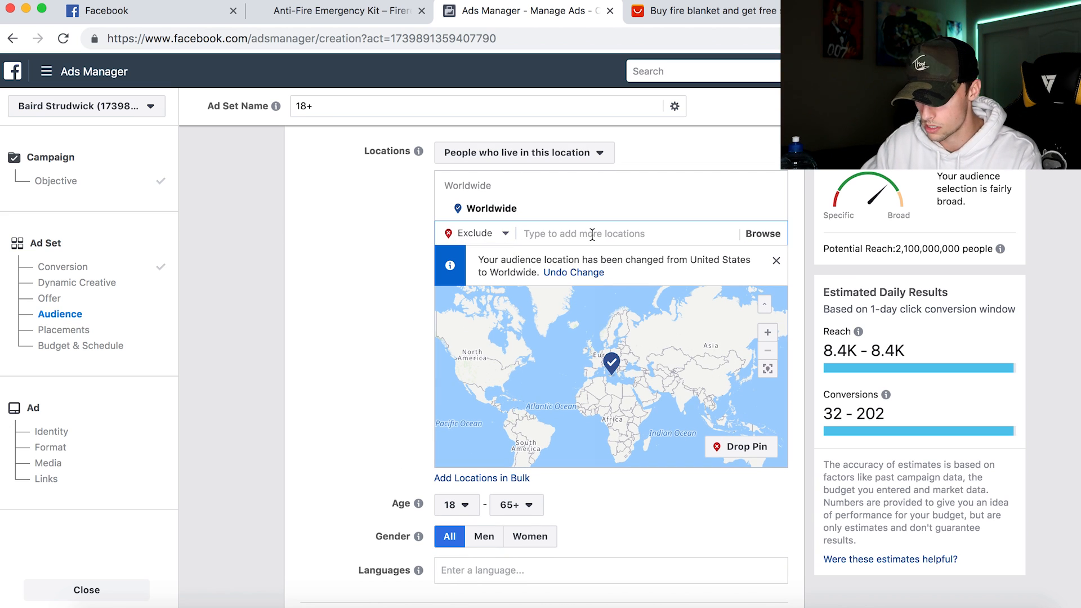
text(india)
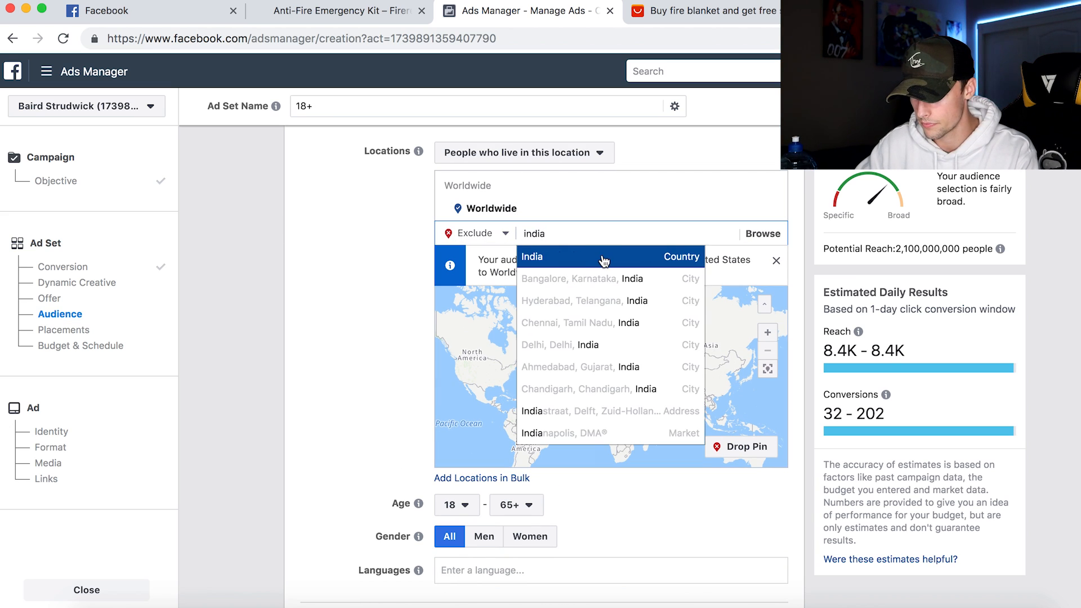
click(602, 257)
text(indo)
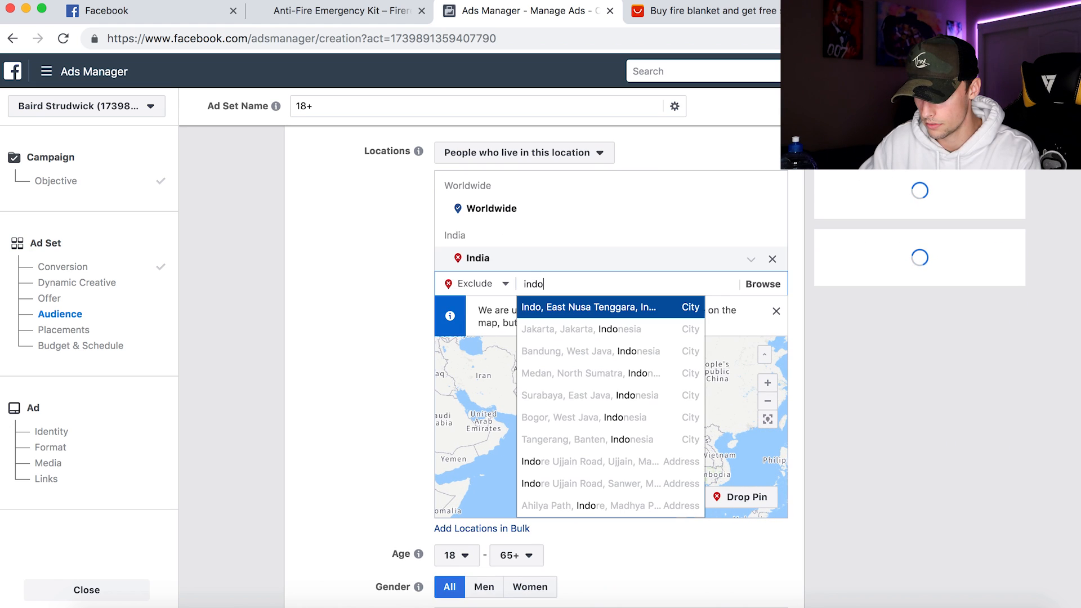
text(nesia)
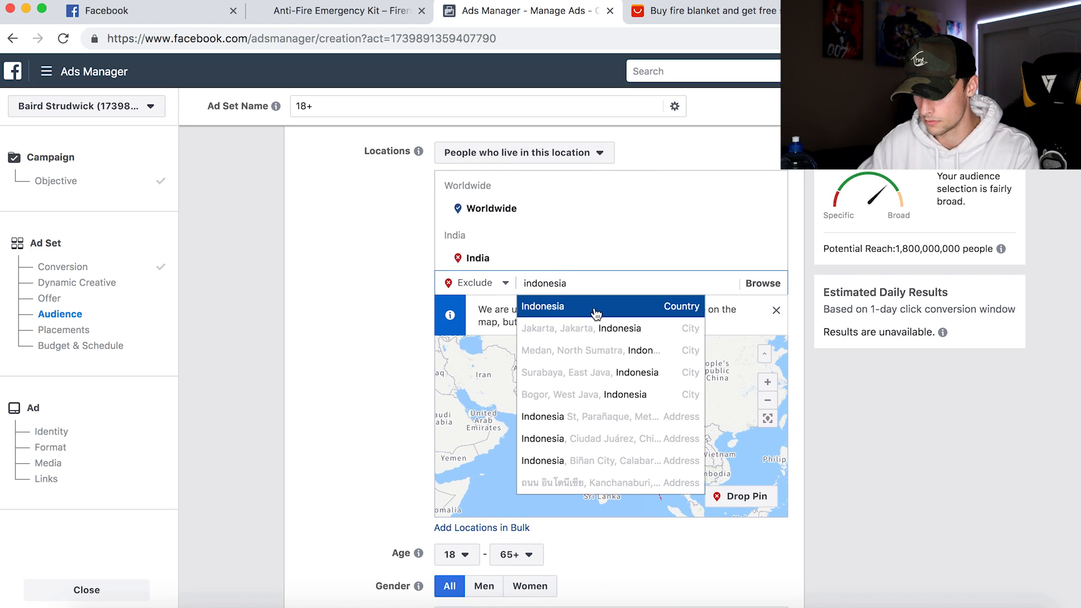
click(595, 309)
Step: Exclude the Africa region and the country Thailand from the audience locations
text(a)
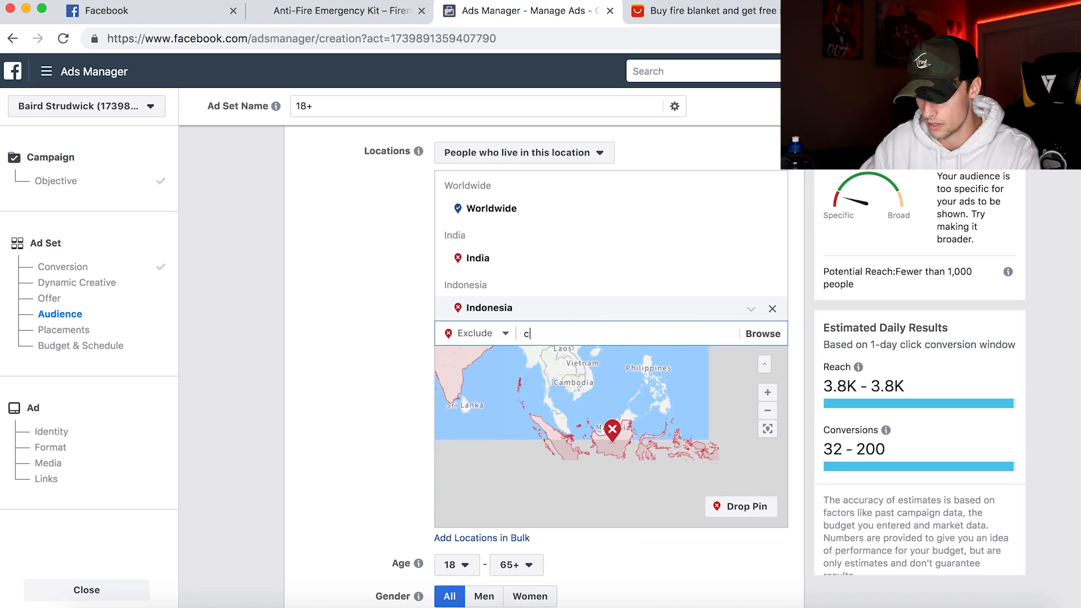
text(frica)
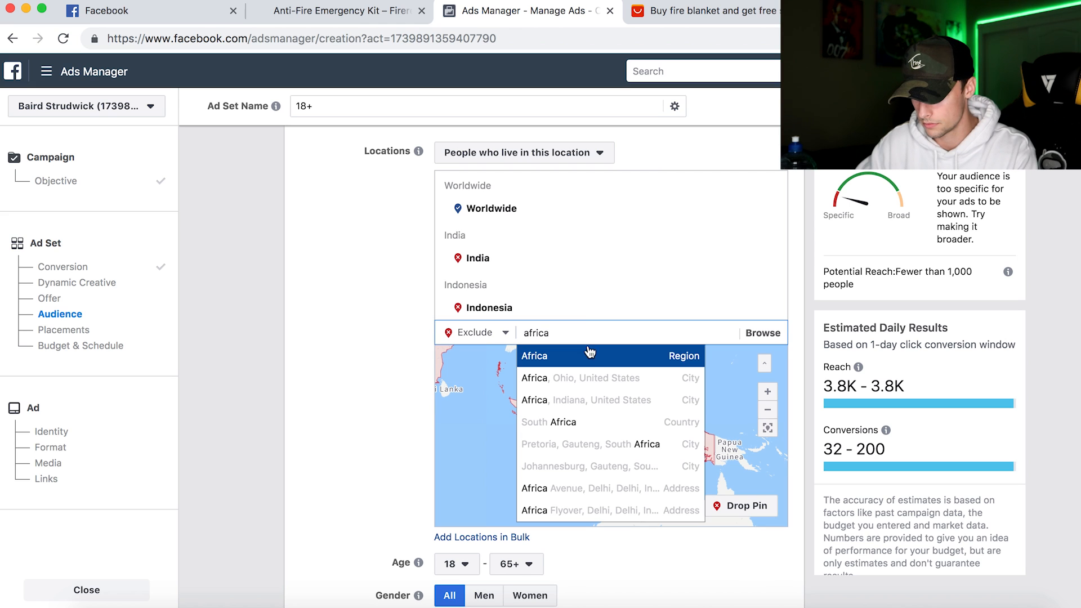
click(583, 363)
text(thailand)
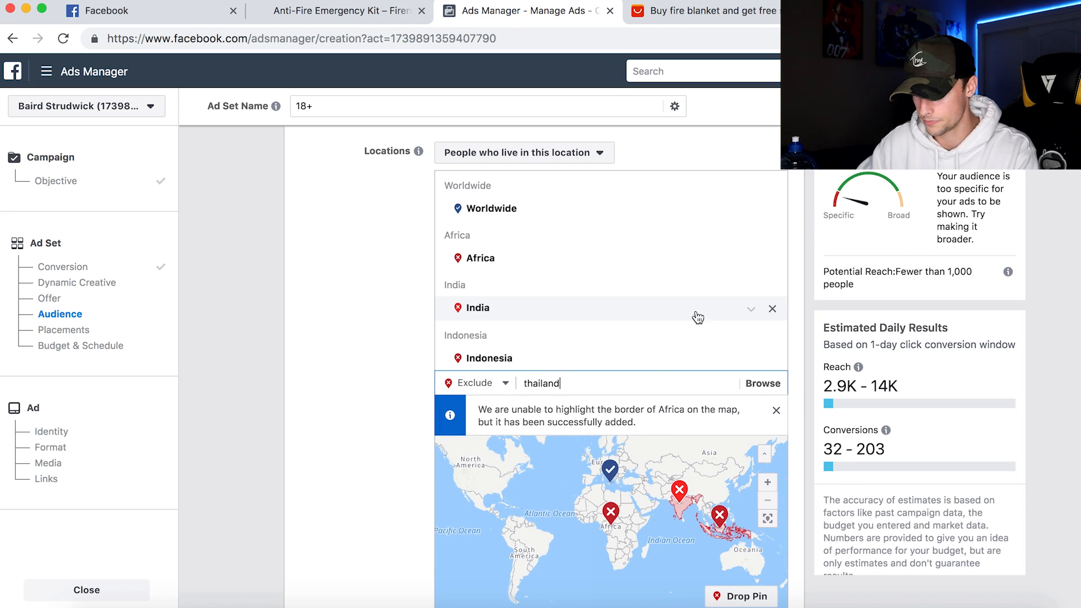
click(577, 406)
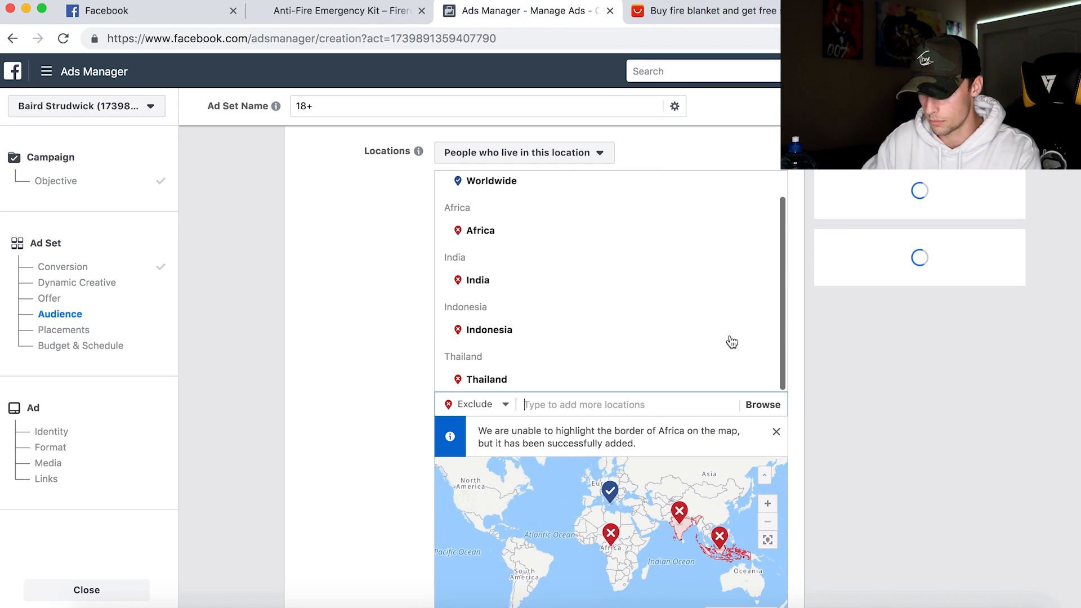
Step: Exclude the countries Brazil, Philippines and China from the audience locations
text(brazil)
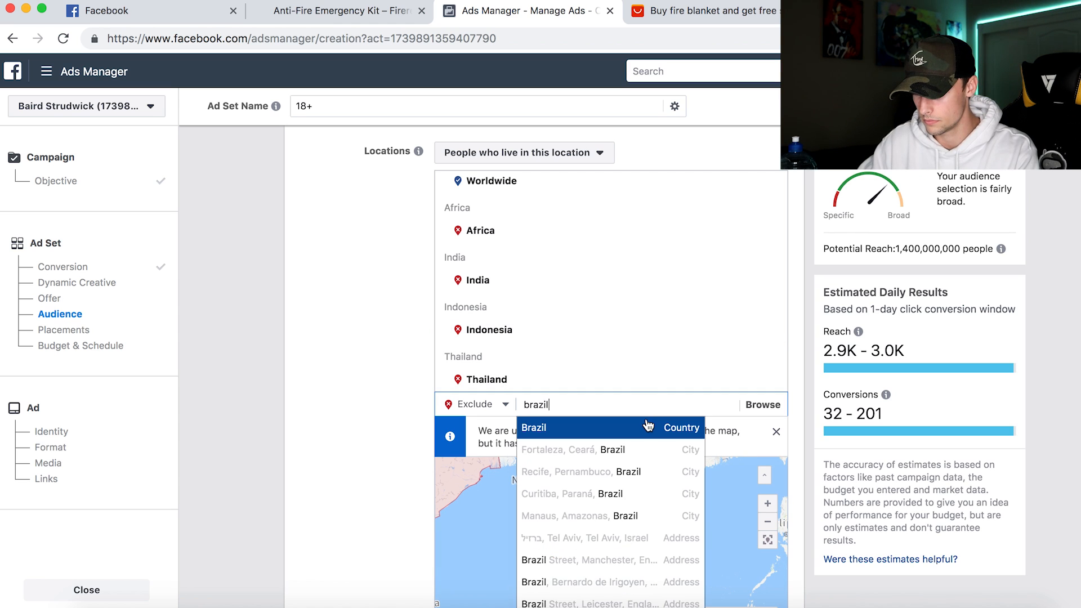
click(648, 426)
text(phili)
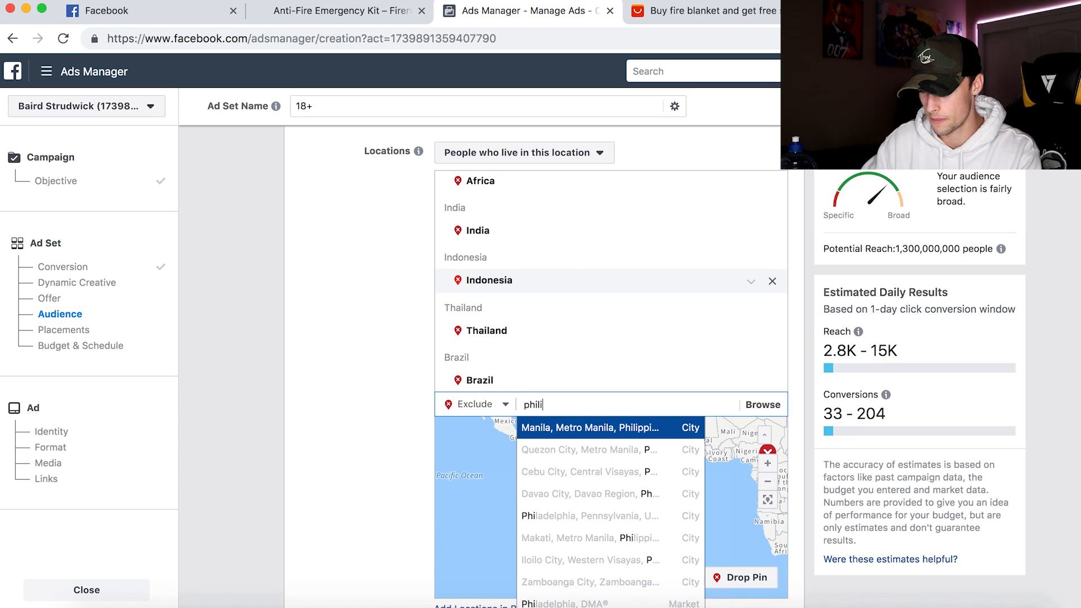
text(ppines)
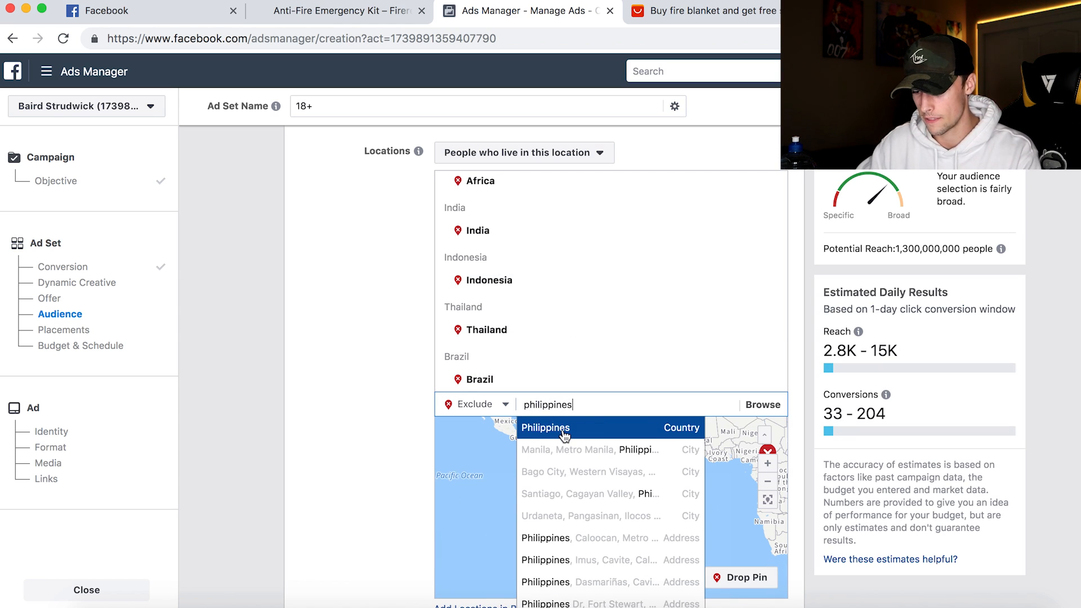
click(564, 427)
text(china)
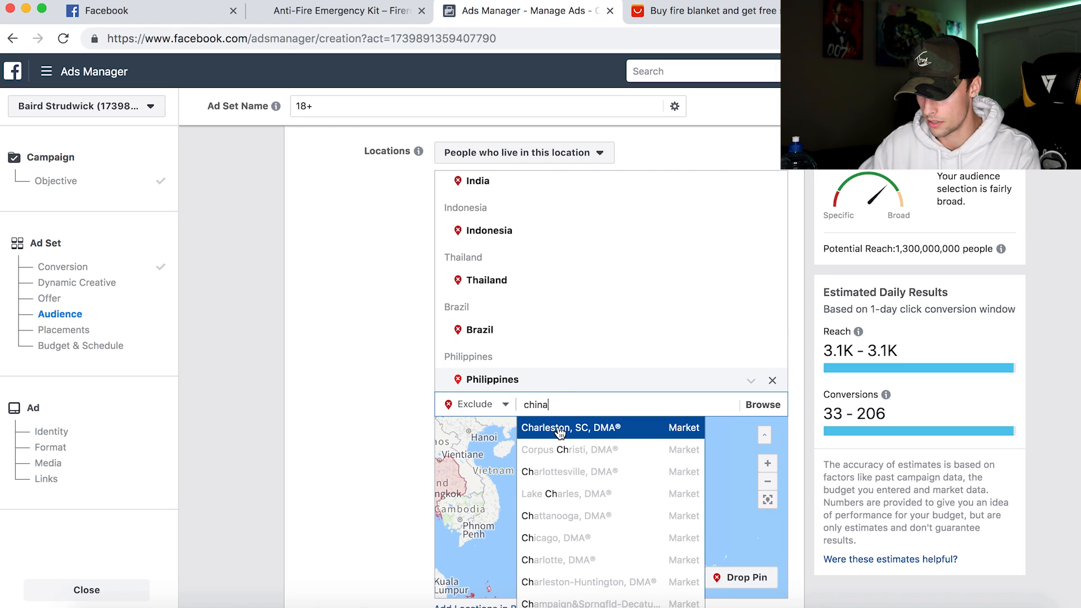
click(560, 429)
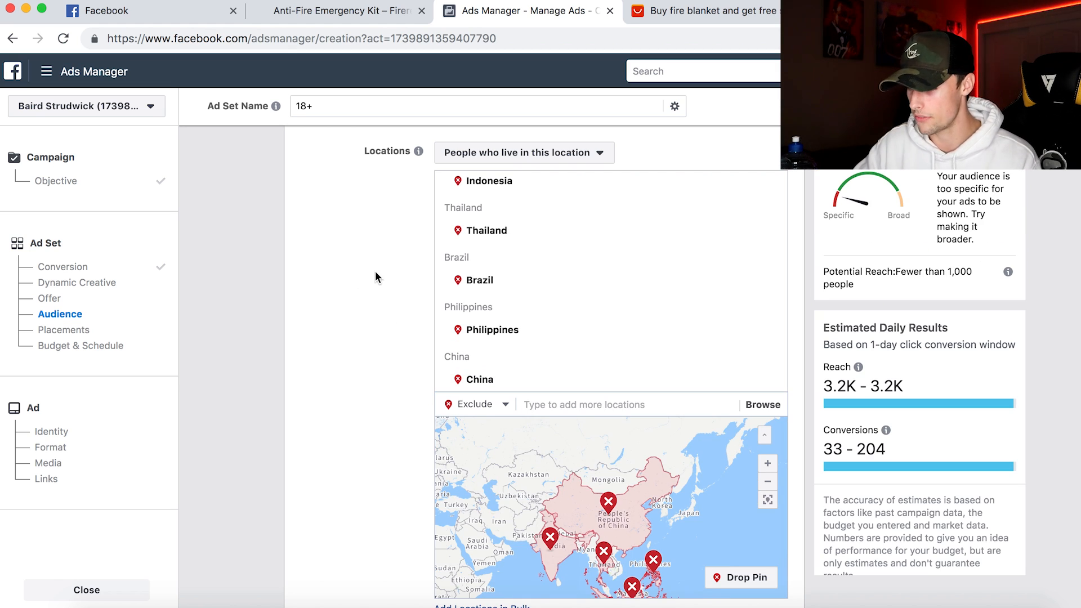
Step: Look over the full list of included and excluded locations and the remaining audience and detailed targeting settings
scroll(375, 271, down, 5)
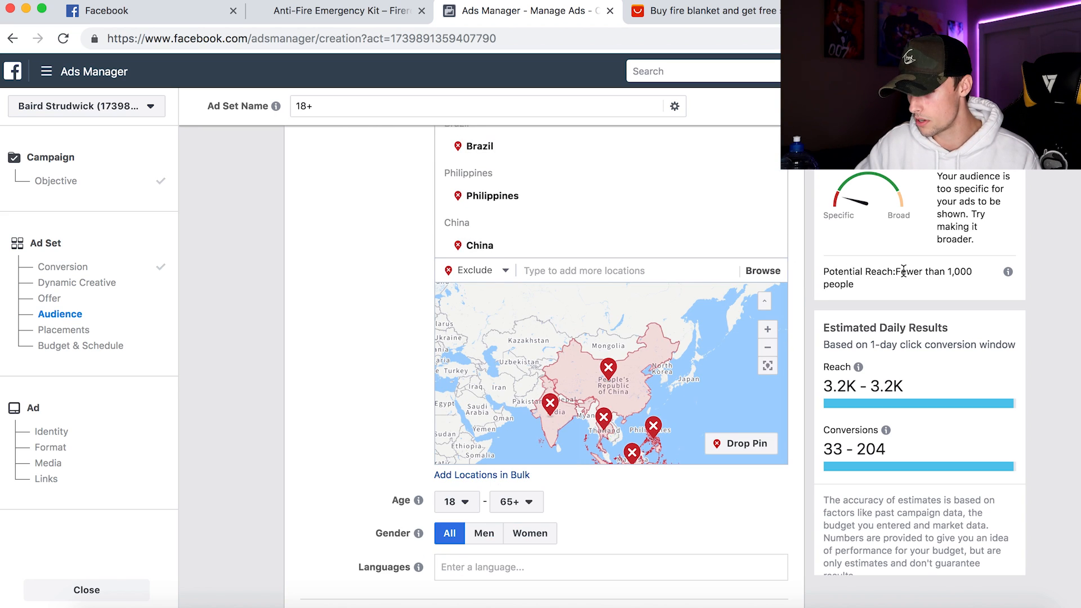
scroll(313, 363, down, 2)
scroll(313, 363, up, 7)
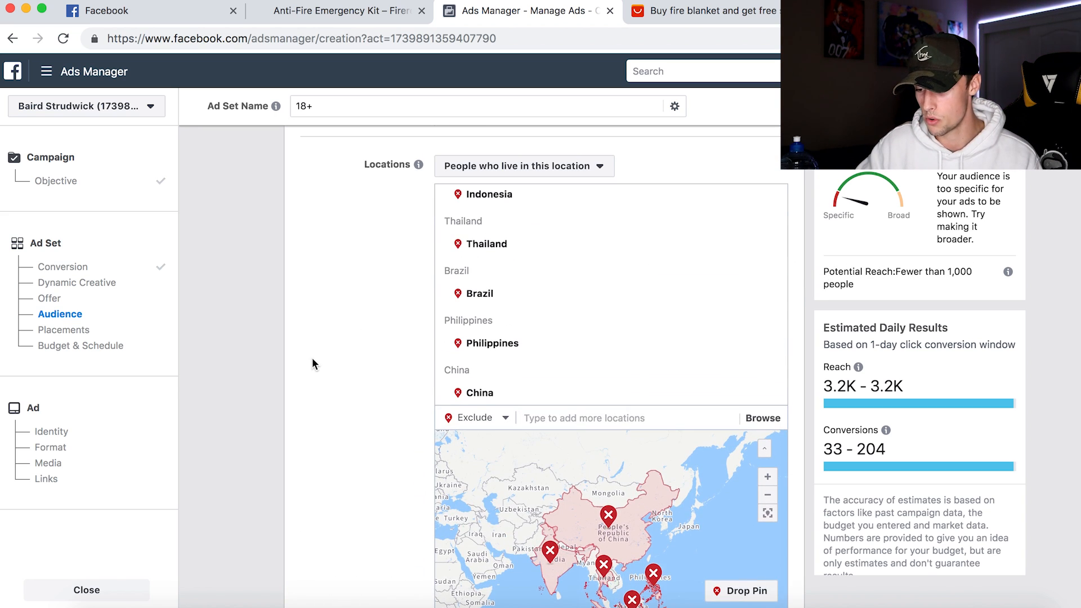
scroll(615, 265, up, 4)
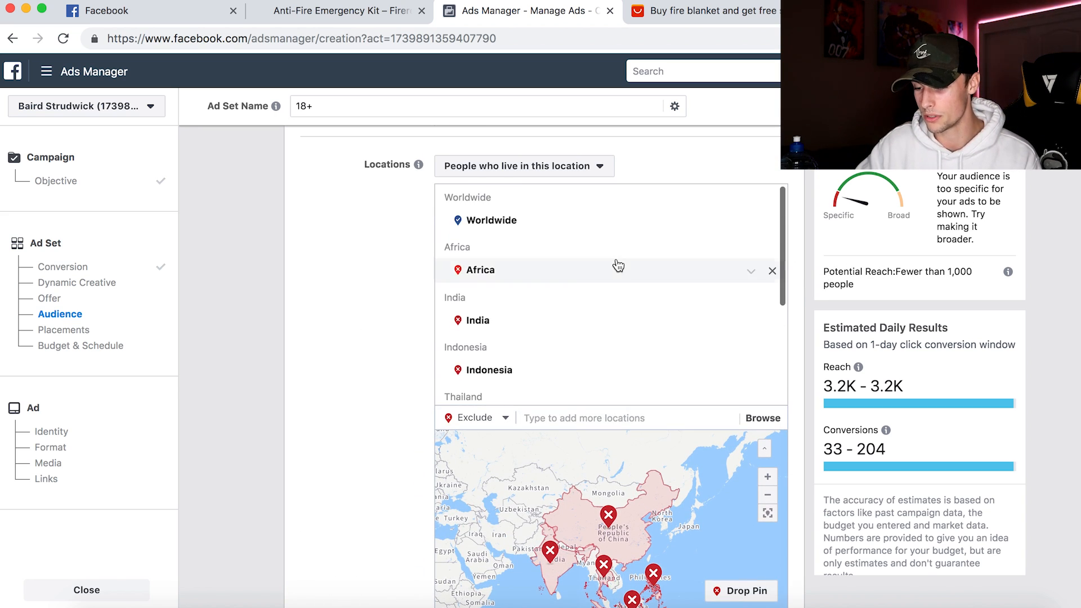
scroll(583, 345, down, 5)
scroll(398, 314, down, 20)
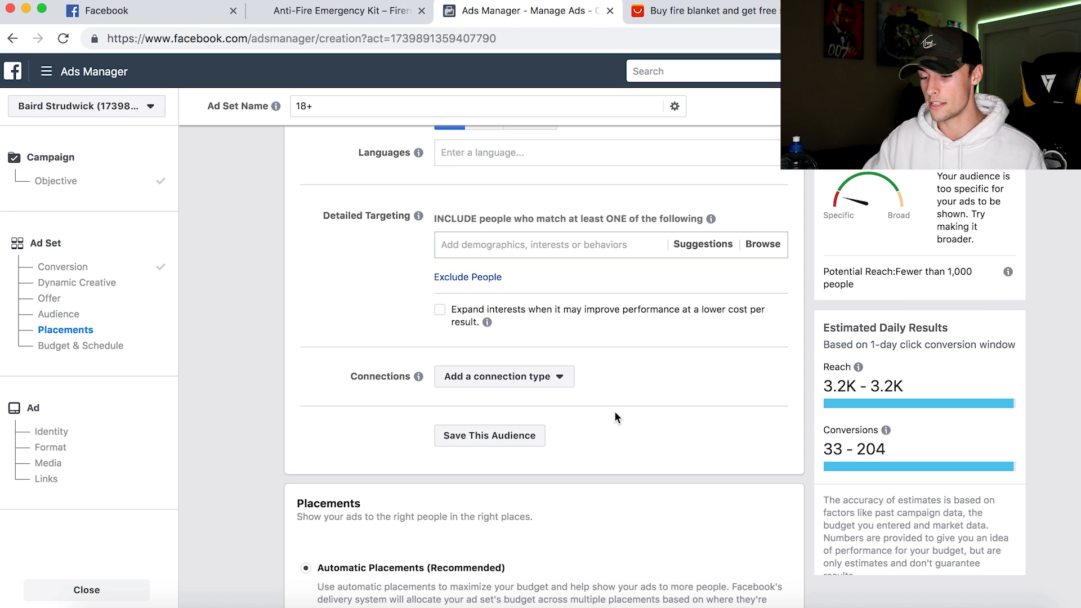
scroll(400, 377, up, 6)
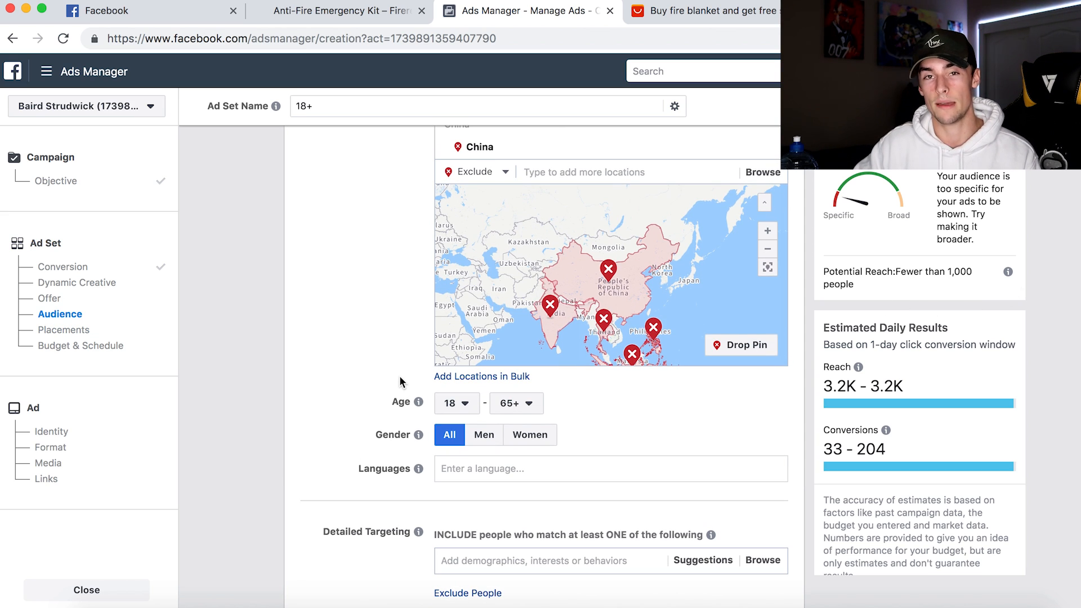
Step: Try minimum ages of 24 and 22 for the ad set audience, and settle on 20
click(463, 405)
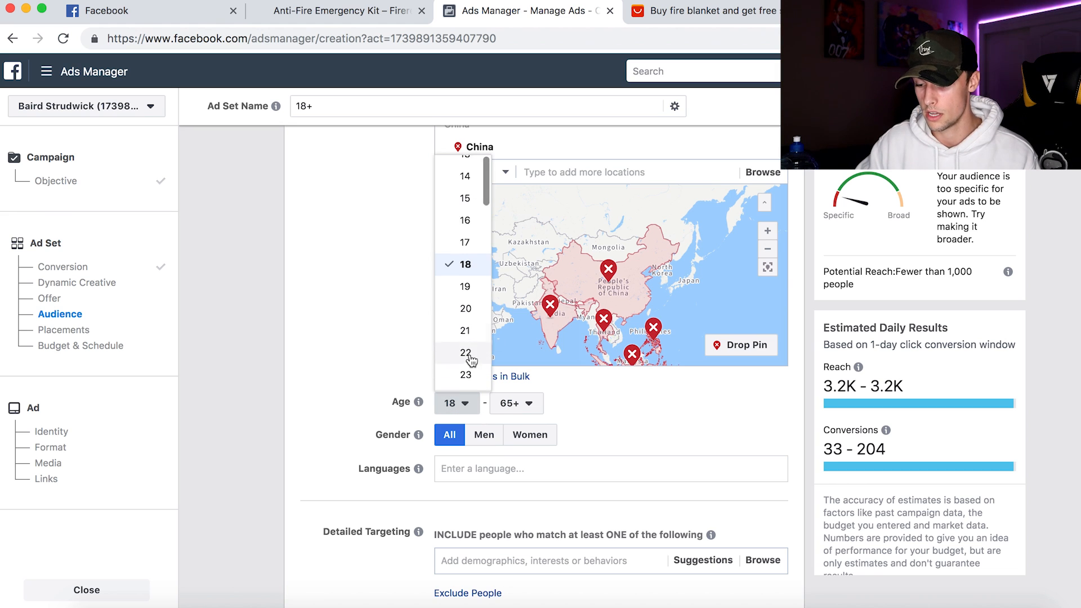
scroll(471, 363, down, 3)
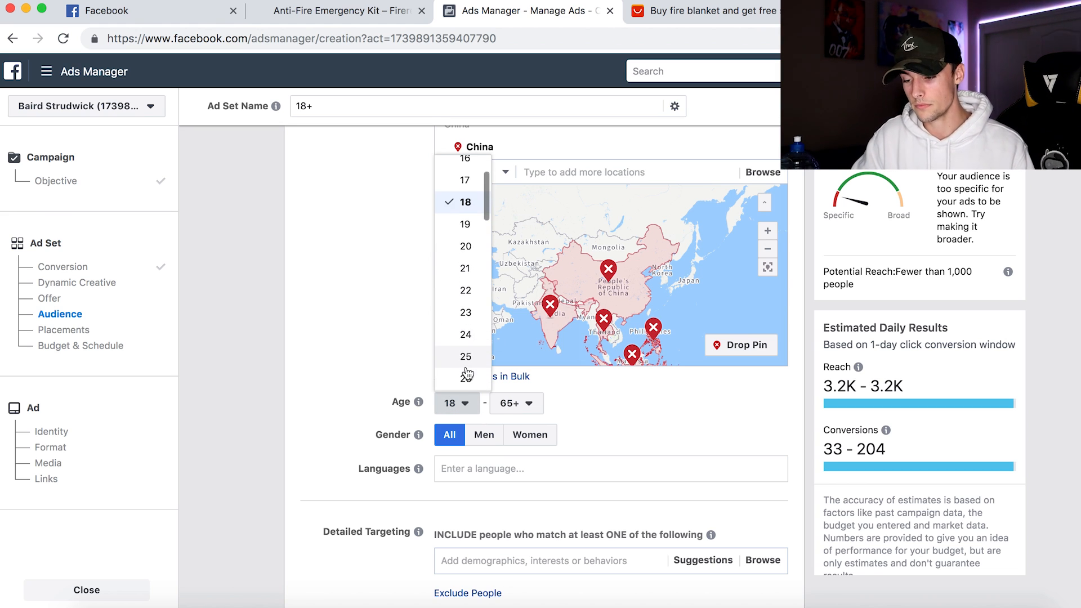
click(471, 333)
click(465, 403)
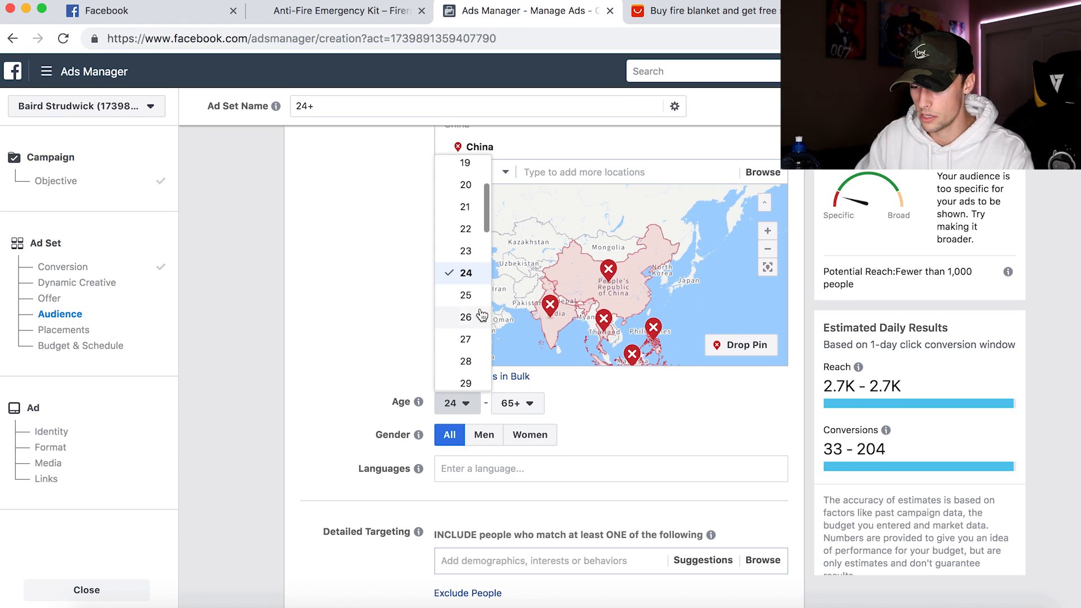
click(471, 236)
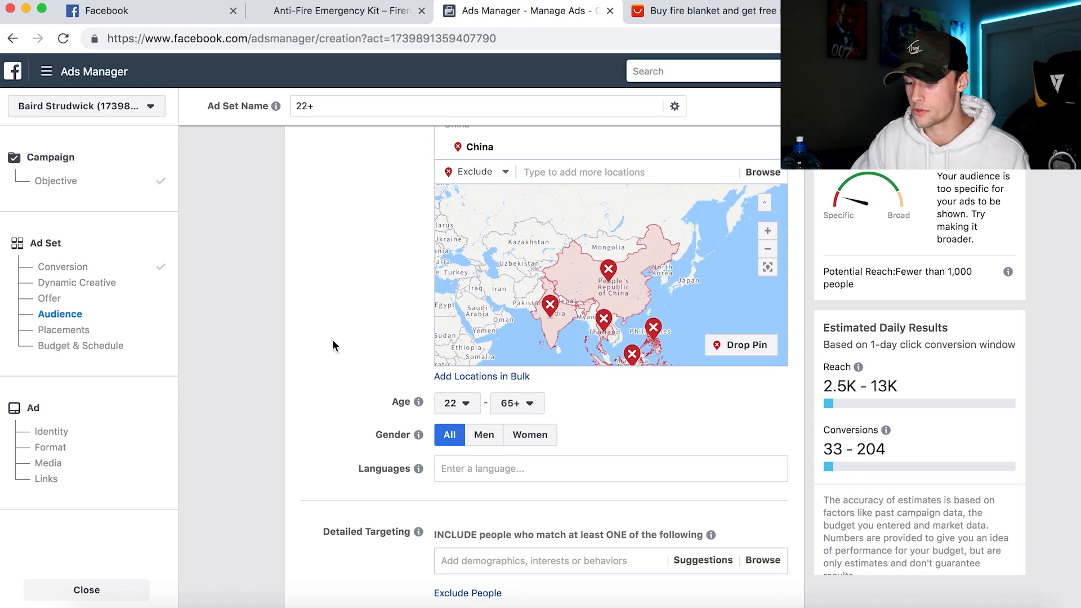
key(Up)
key(Up)
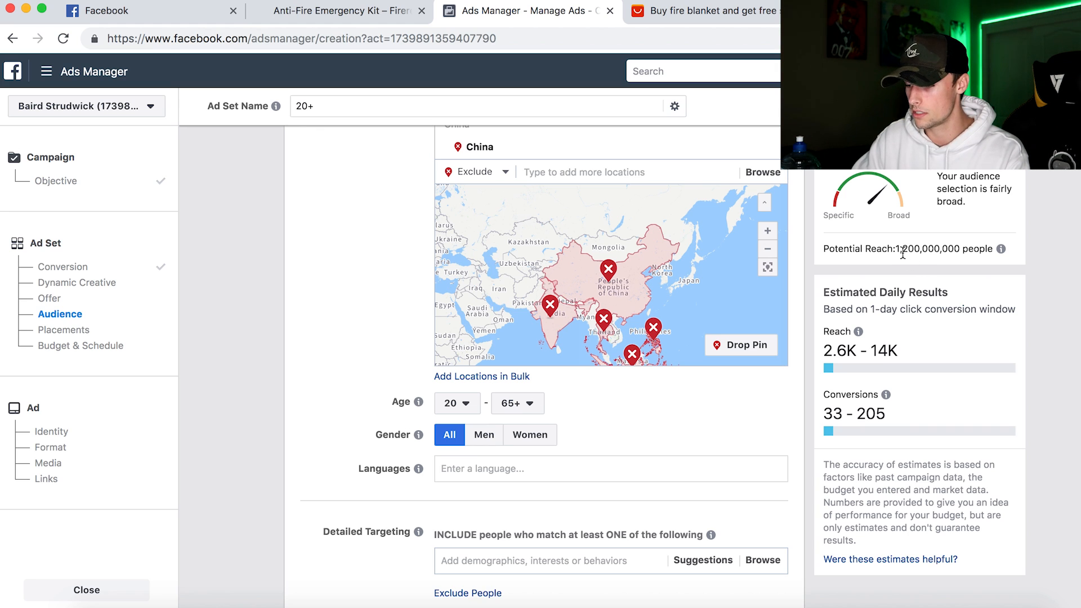
Step: Restrict the audience's language to English (US)
scroll(793, 352, down, 5)
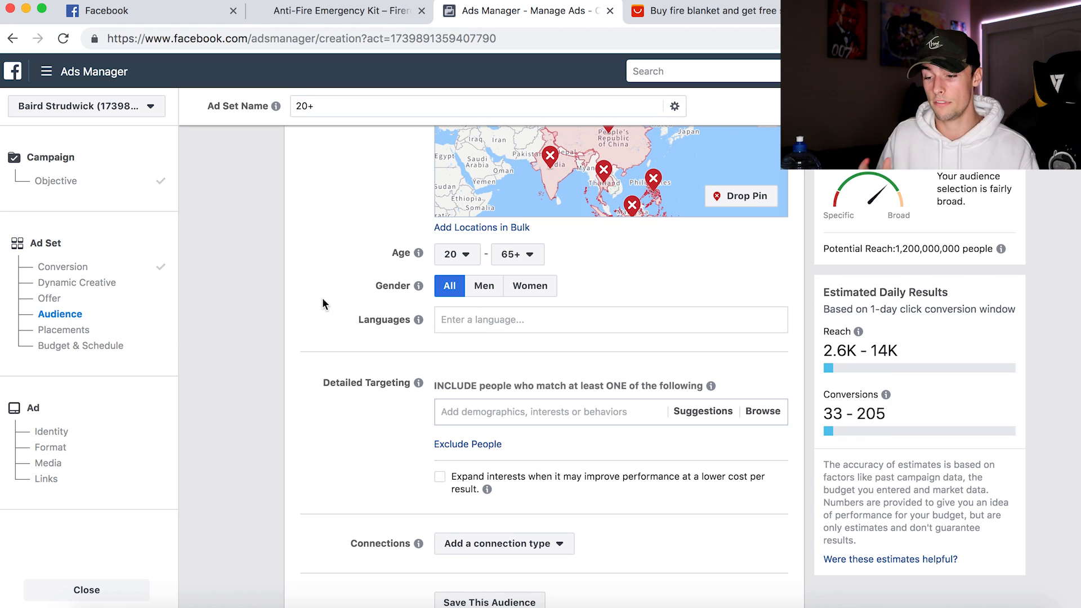
click(552, 321)
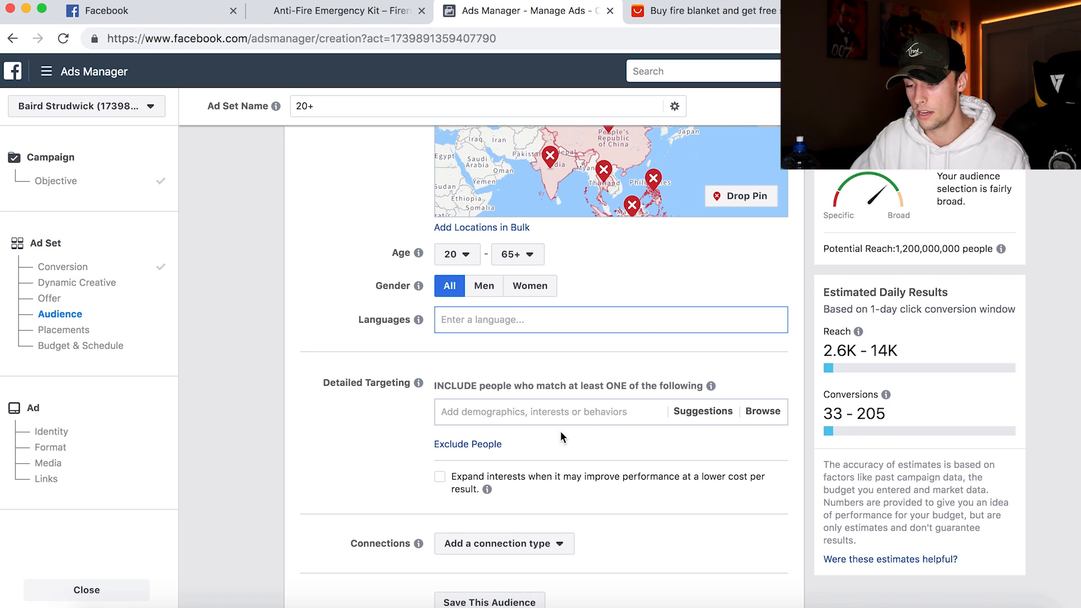
text(engli)
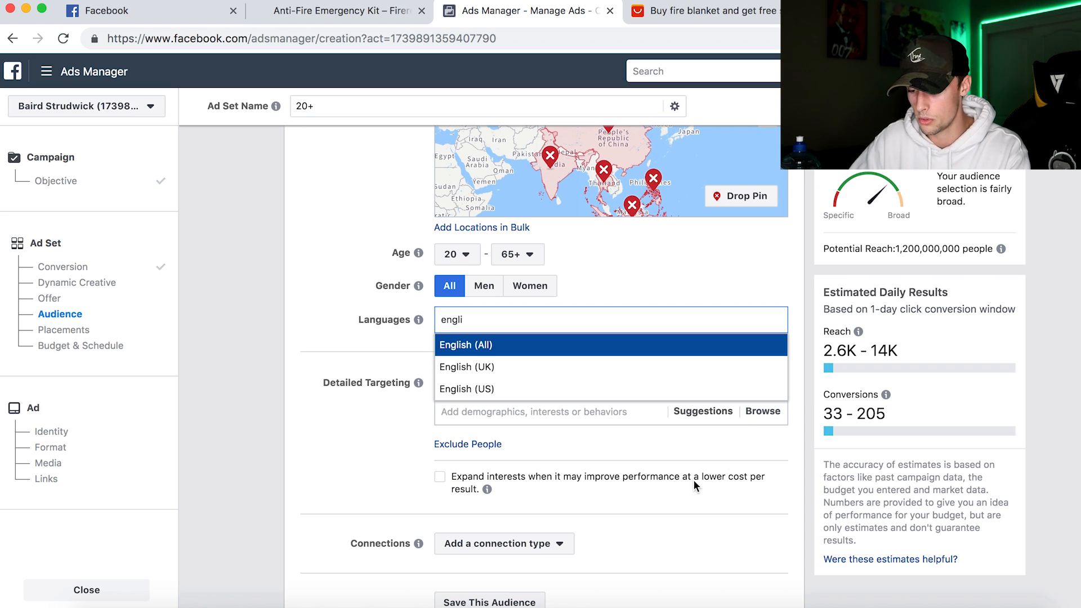
click(546, 397)
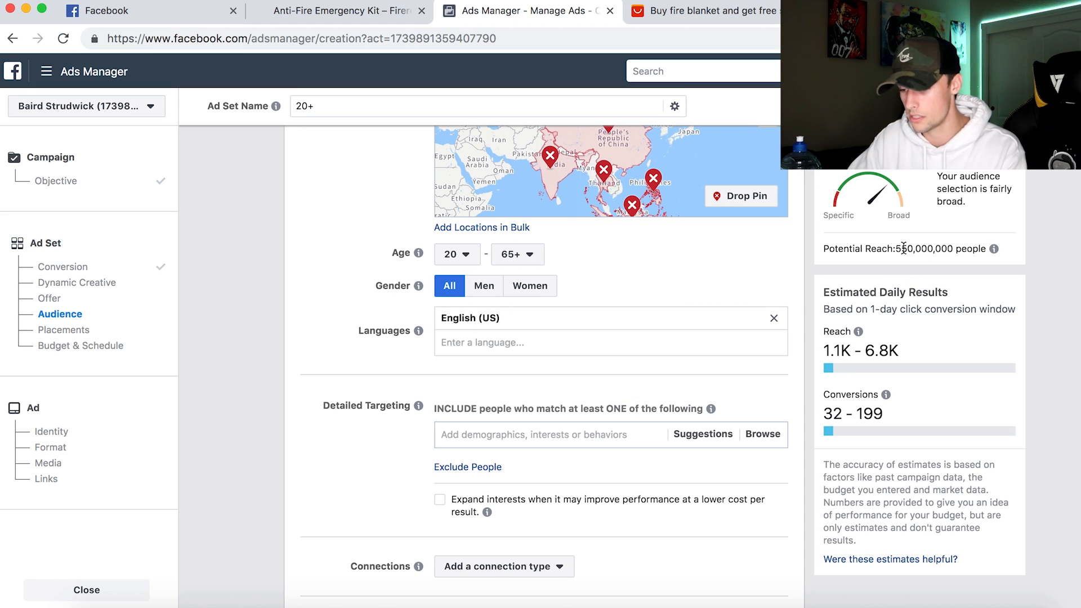
Step: Open Audience Insights in a new browser tab and start with the Everyone on Facebook audience
scroll(342, 363, down, 3)
scroll(384, 299, down, 1)
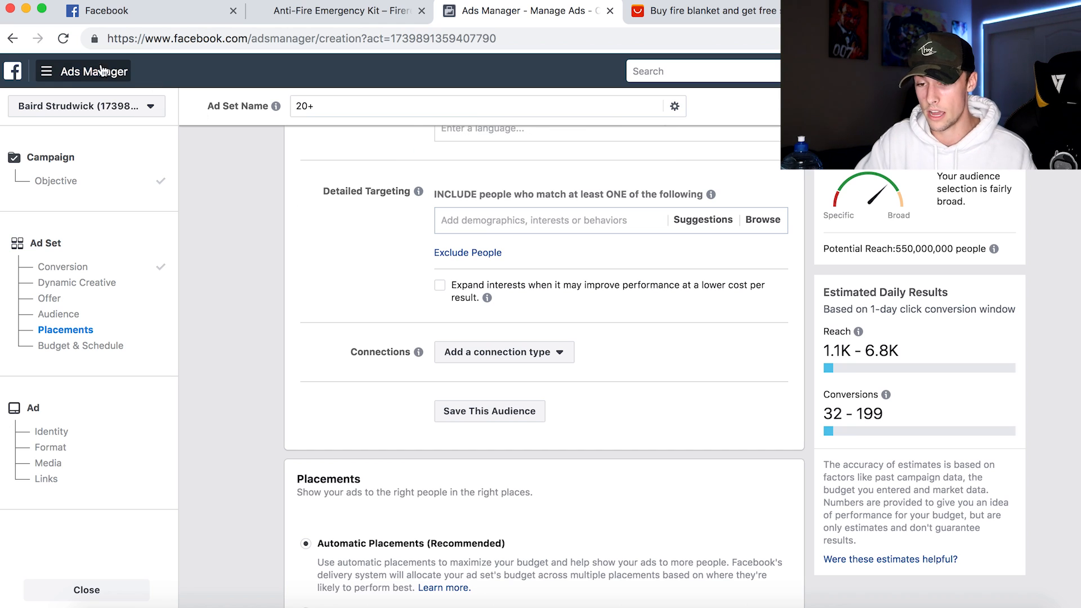
click(46, 71)
right_click(84, 153)
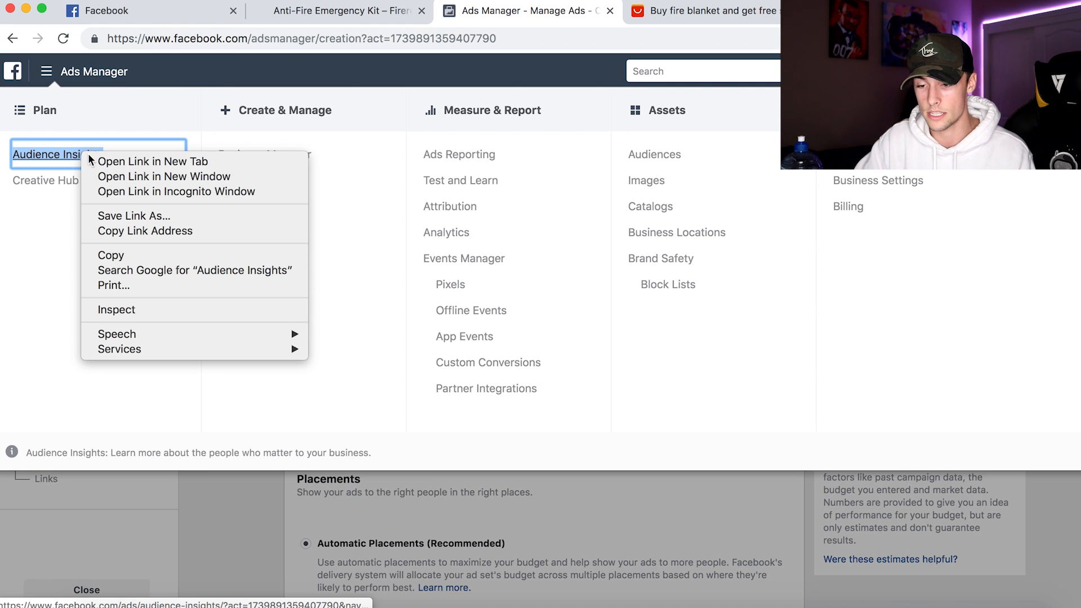
click(98, 161)
click(625, 12)
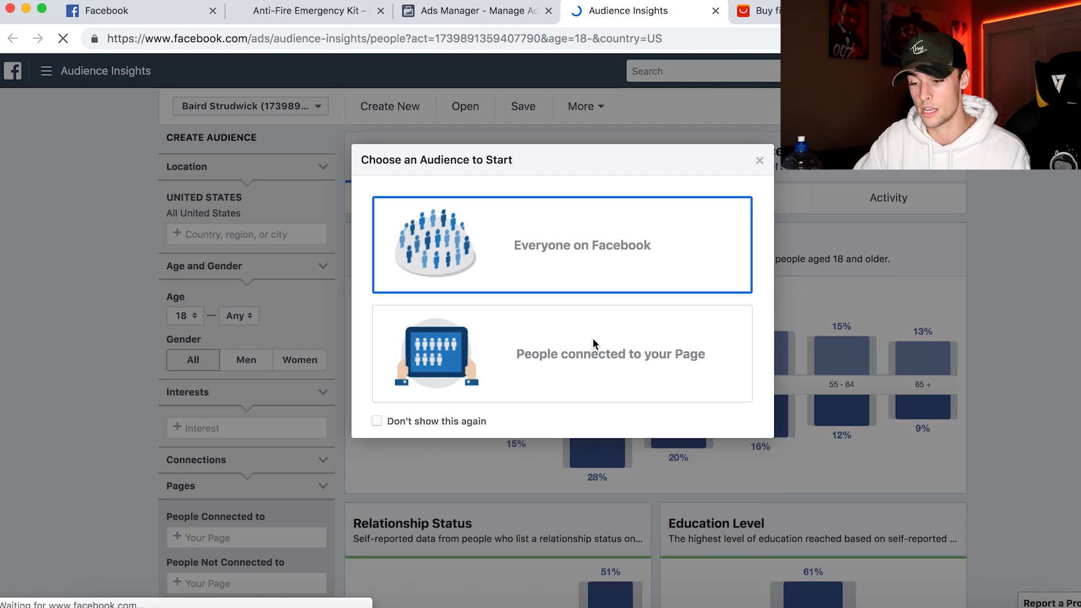
click(603, 268)
Step: Try to add worldwide as the location of the Audience Insights audience
scroll(459, 352, down, 2)
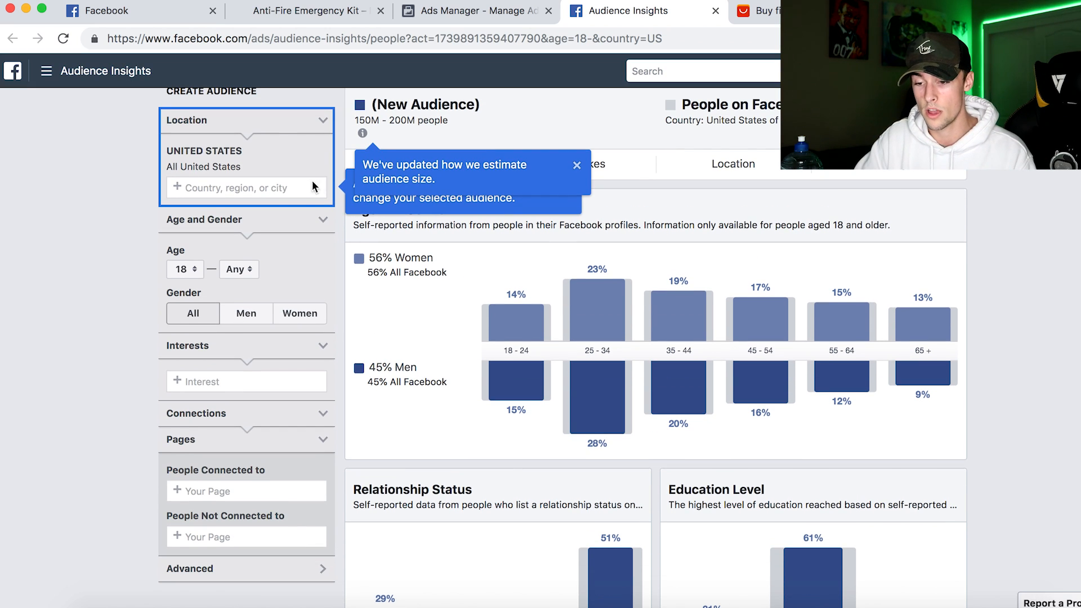
click(279, 192)
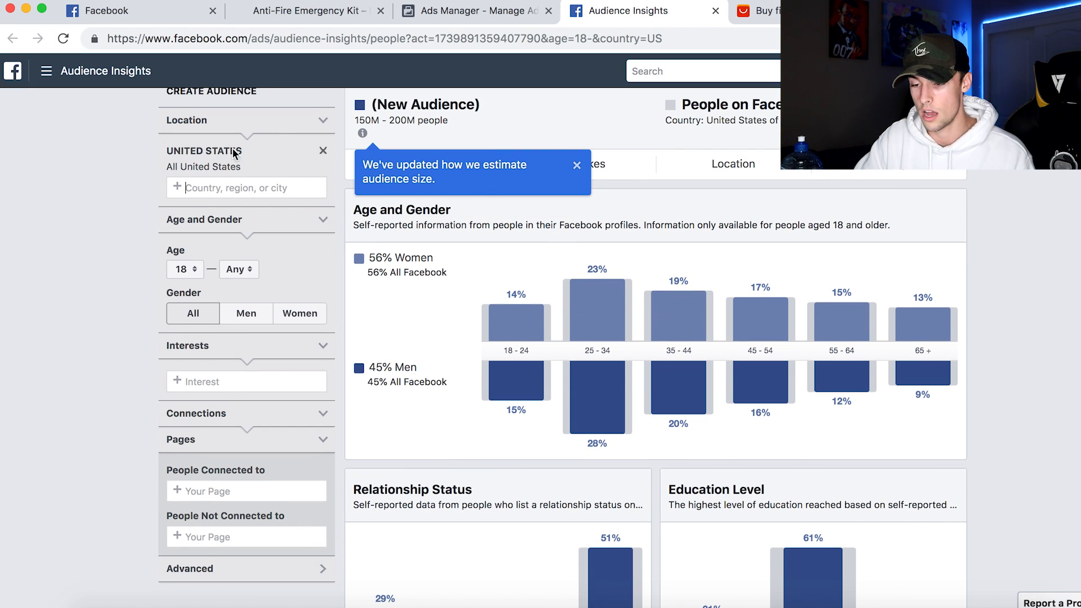
text(worldwide)
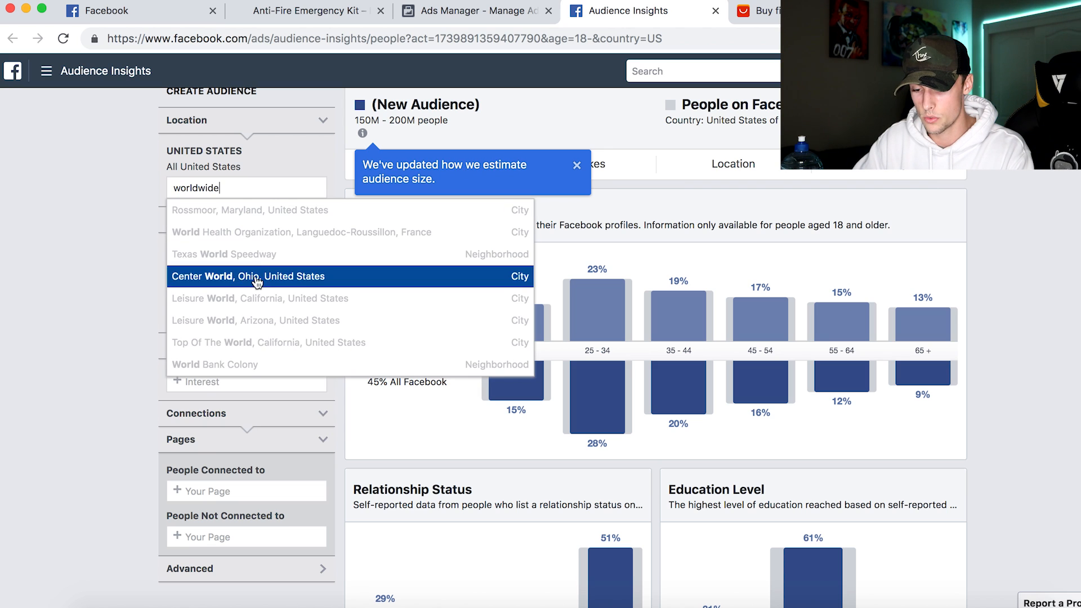
click(45, 248)
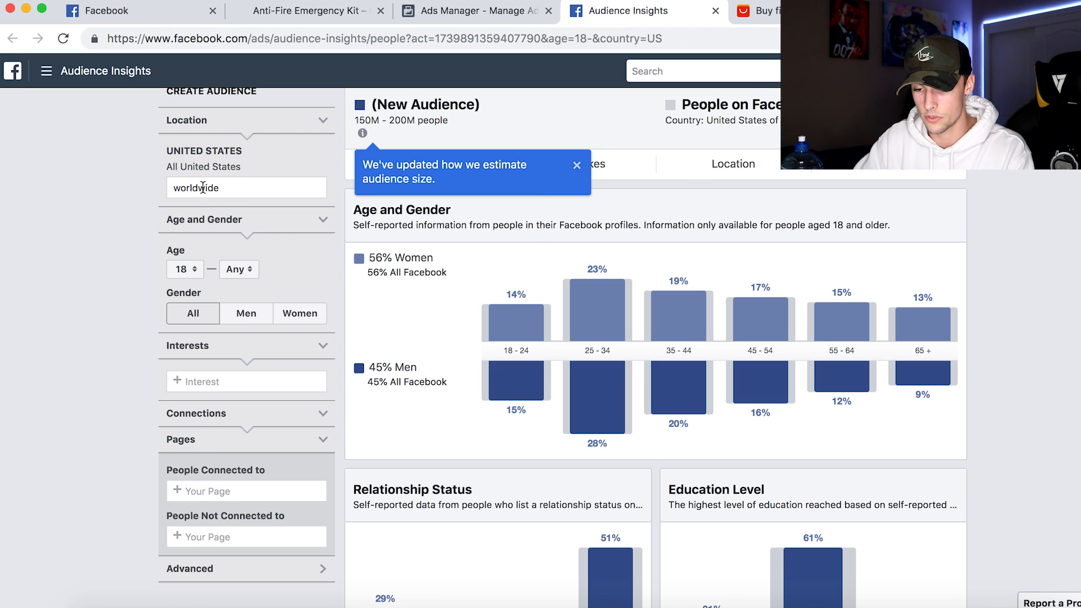
Step: Set the minimum age of the Audience Insights audience to 20
scroll(107, 284, down, 2)
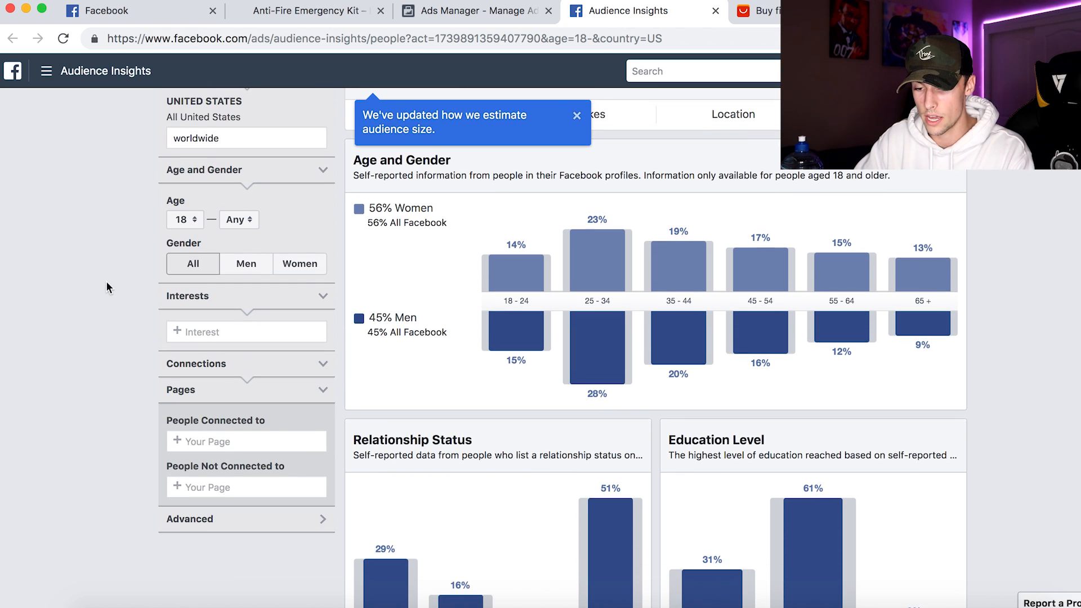
click(191, 231)
click(183, 256)
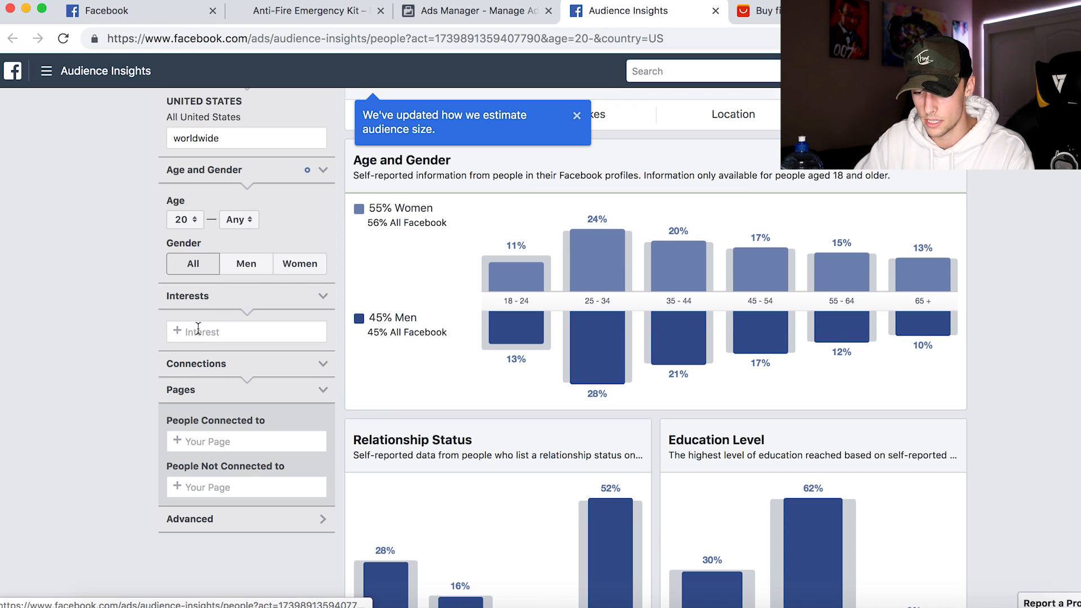
Step: Search the interests for "fire" and add Firefighting to the Audience Insights audience
click(224, 332)
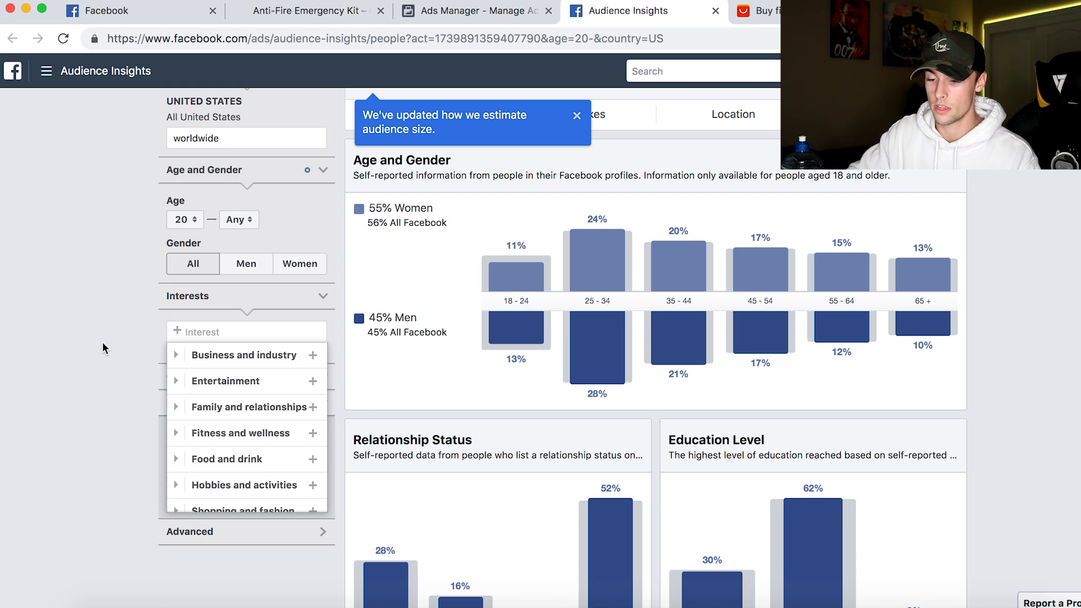
text(fire)
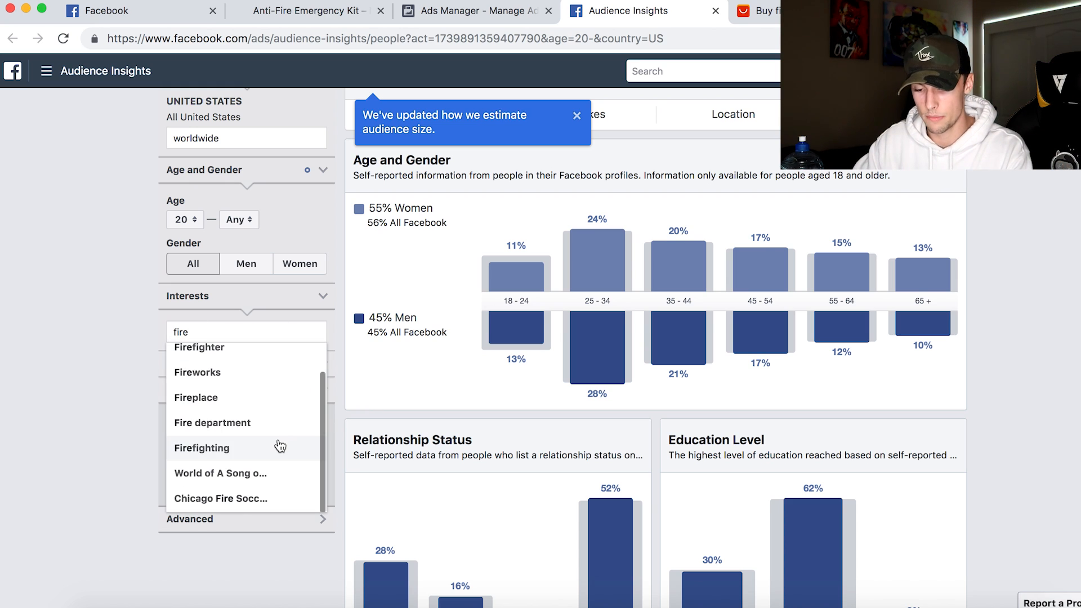
click(280, 447)
click(65, 306)
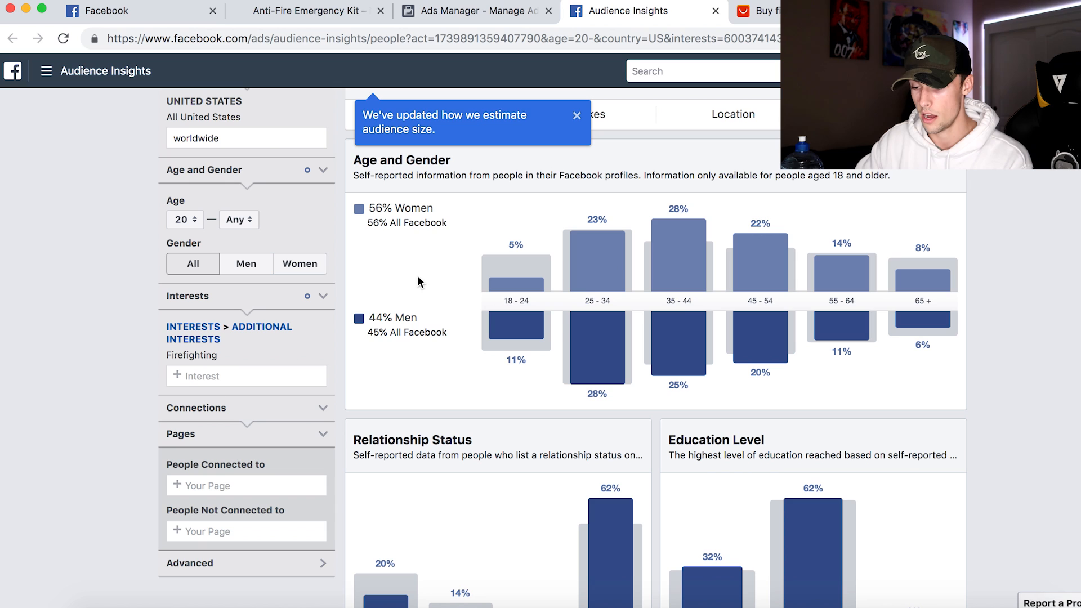
Step: Examine the age, gender, relationship, education and job title breakdowns of the Firefighting audience
click(577, 116)
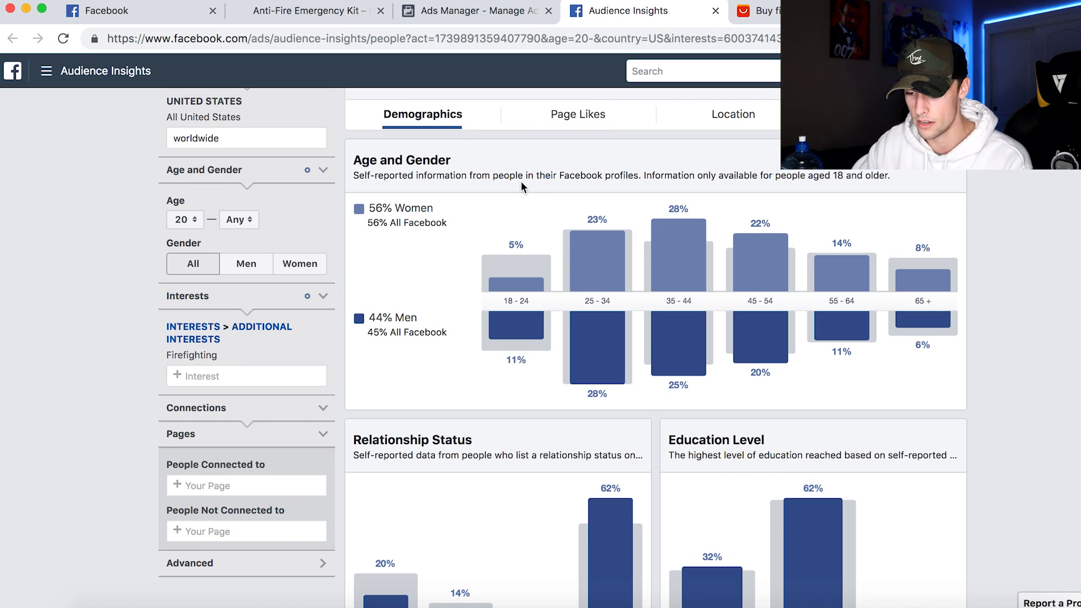
scroll(529, 282, up, 1)
scroll(533, 315, down, 5)
mouse_move(612, 317)
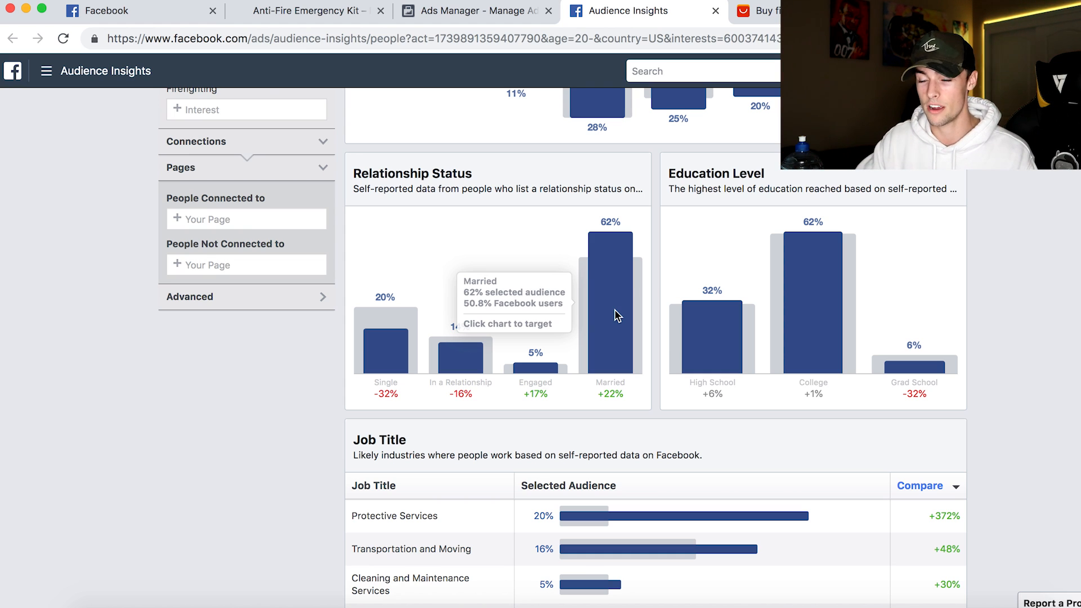
scroll(625, 332, down, 3)
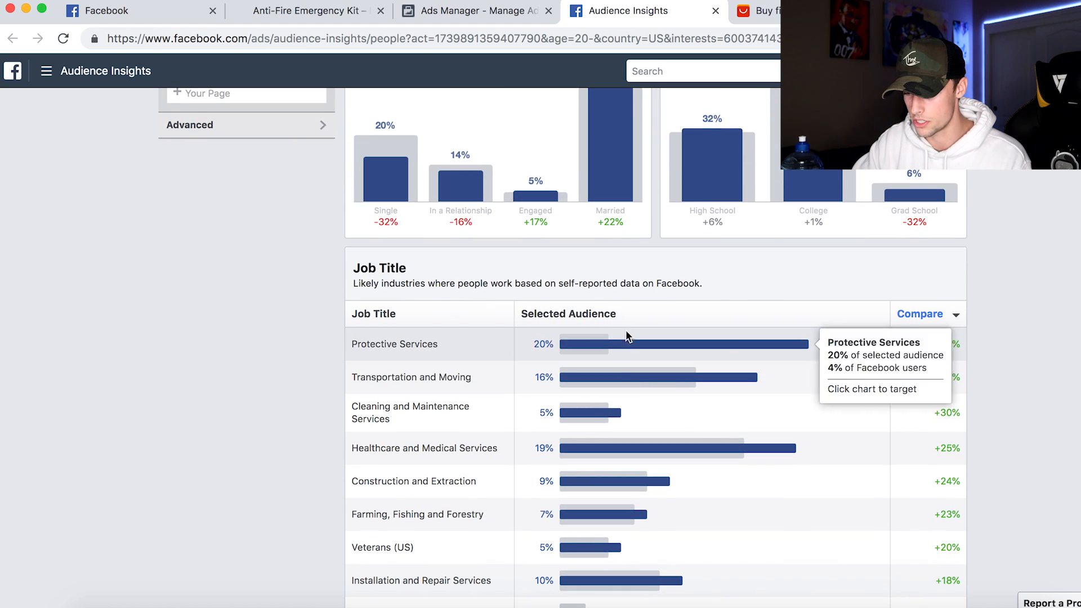
Step: Examine the top categories of page likes for the Firefighting audience to find related interests
scroll(591, 270, up, 10)
click(635, 218)
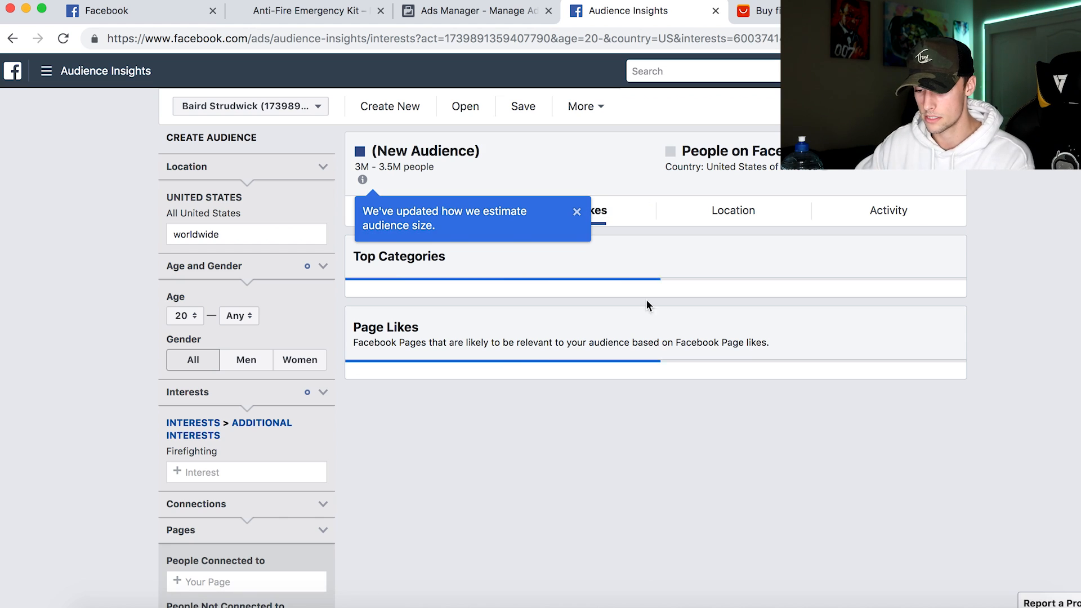
scroll(663, 360, down, 1)
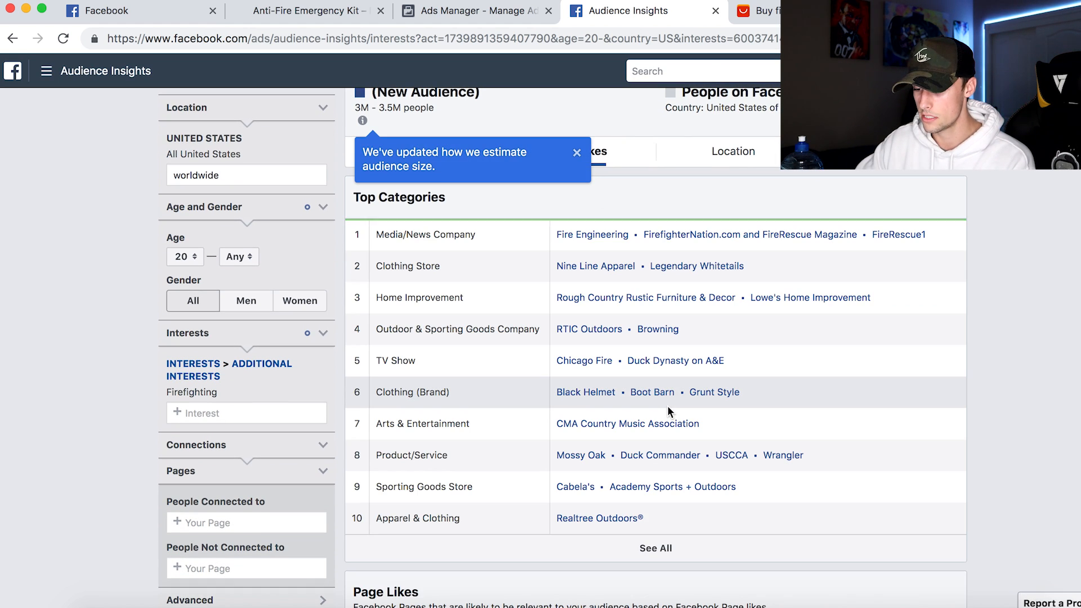
scroll(997, 364, down, 1)
scroll(998, 364, down, 1)
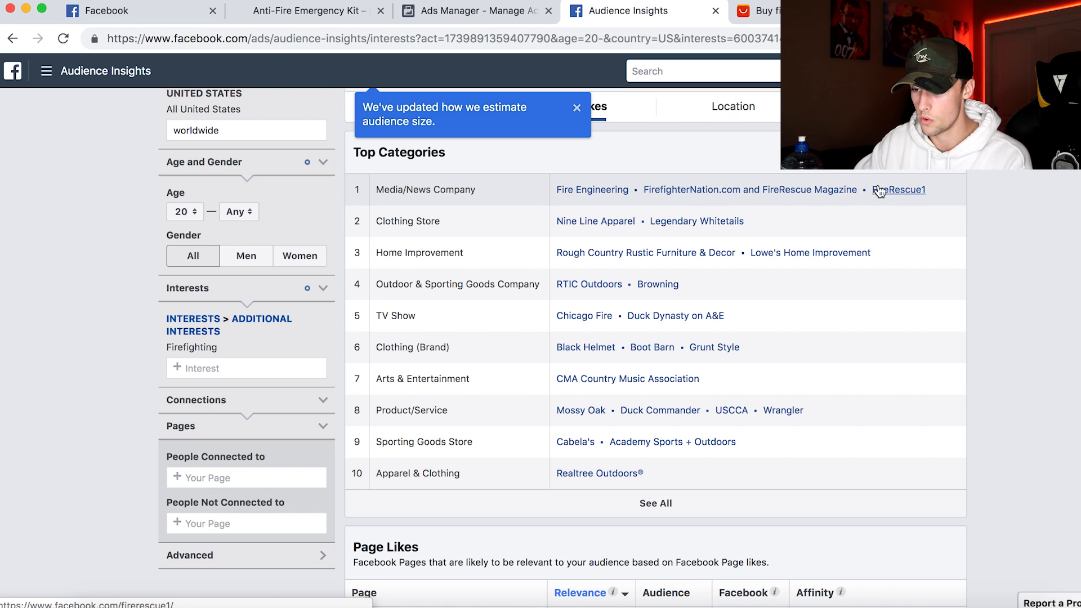
Step: Return to the ad set in Ads Manager and add the Fire Engineering interest to its detailed targeting
key(ctrl+shift+Tab)
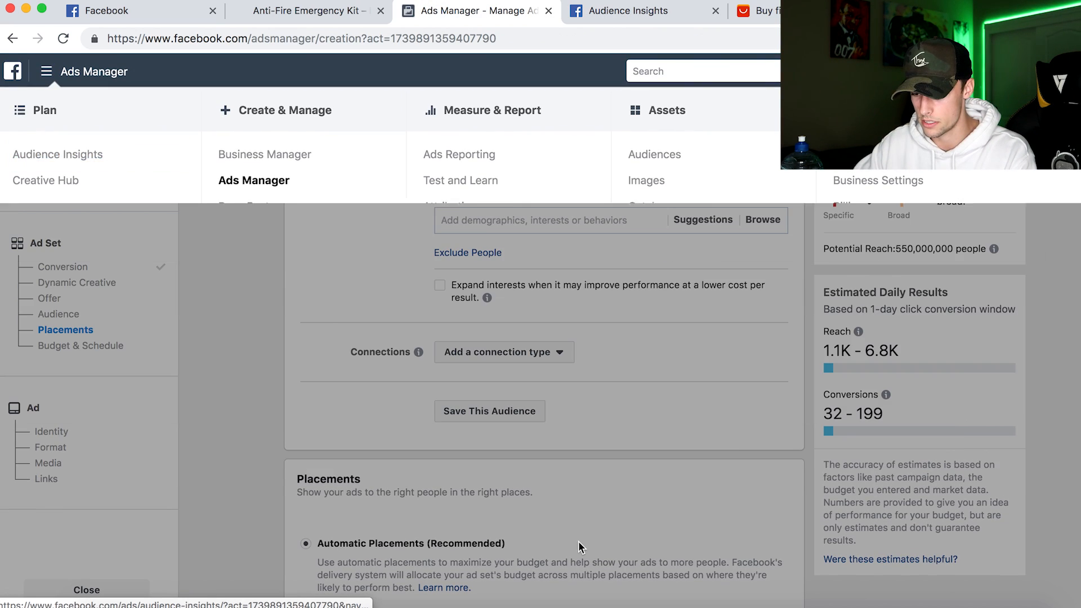
click(563, 219)
text(fire)
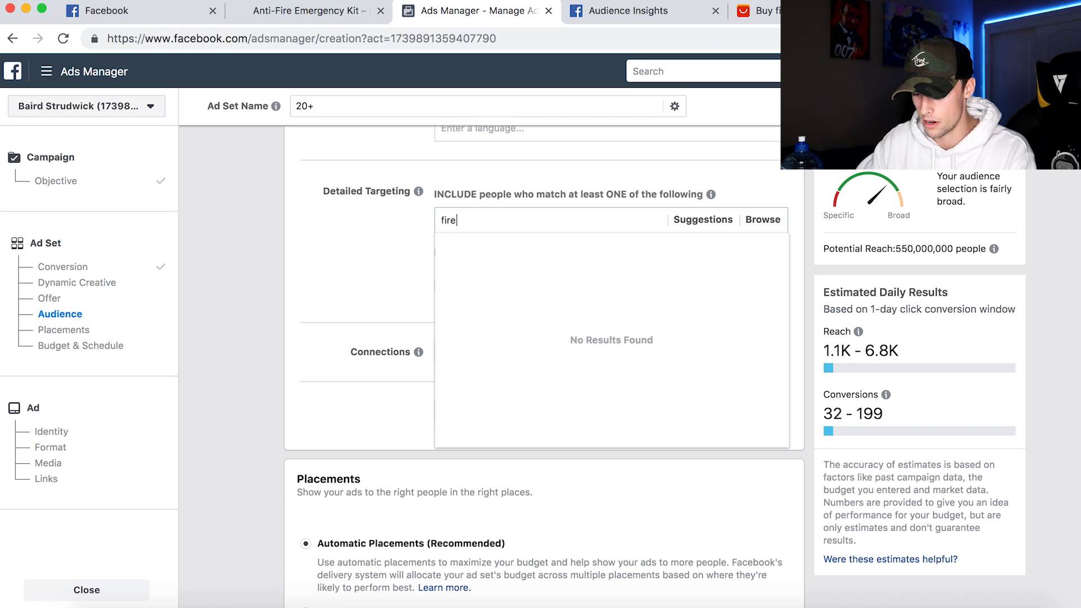
click(661, 15)
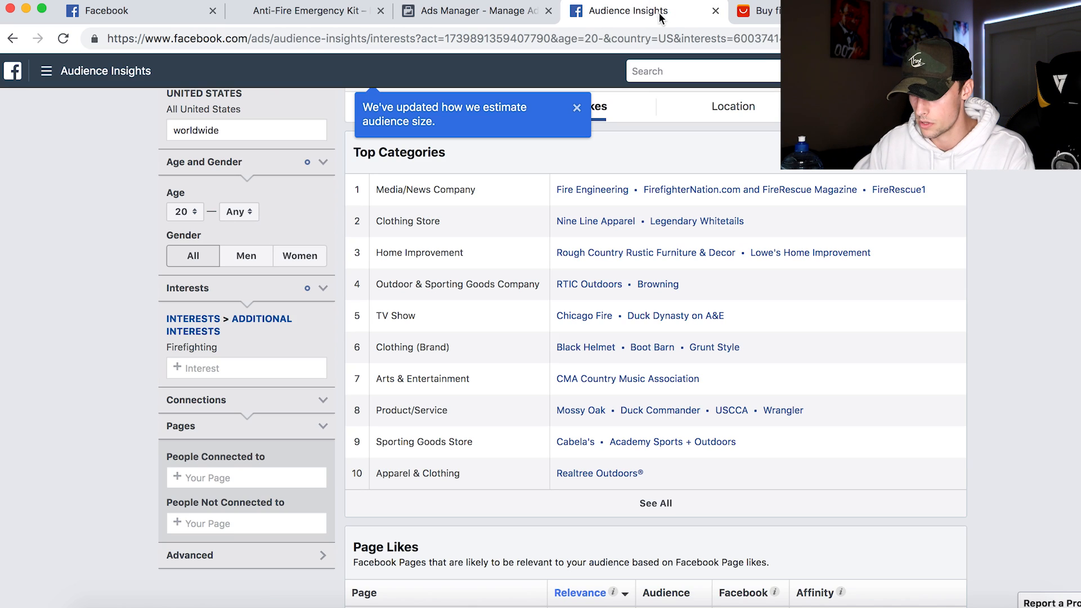
click(496, 16)
text(engin)
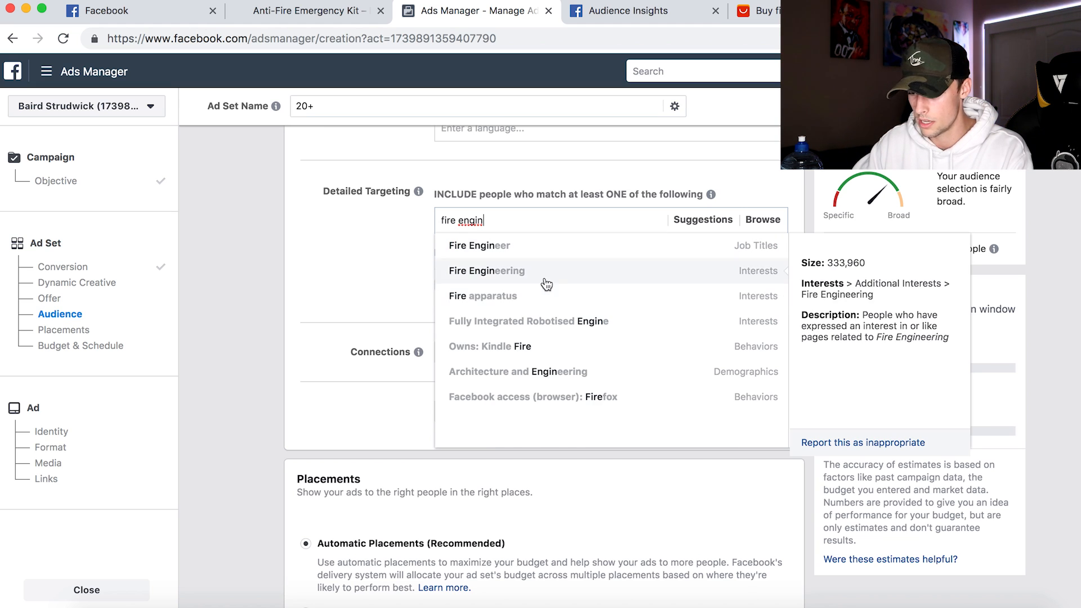
click(542, 271)
Step: Review the suggested related interests for detailed targeting and the ad set's audience, placement and budget settings
scroll(447, 353, down, 2)
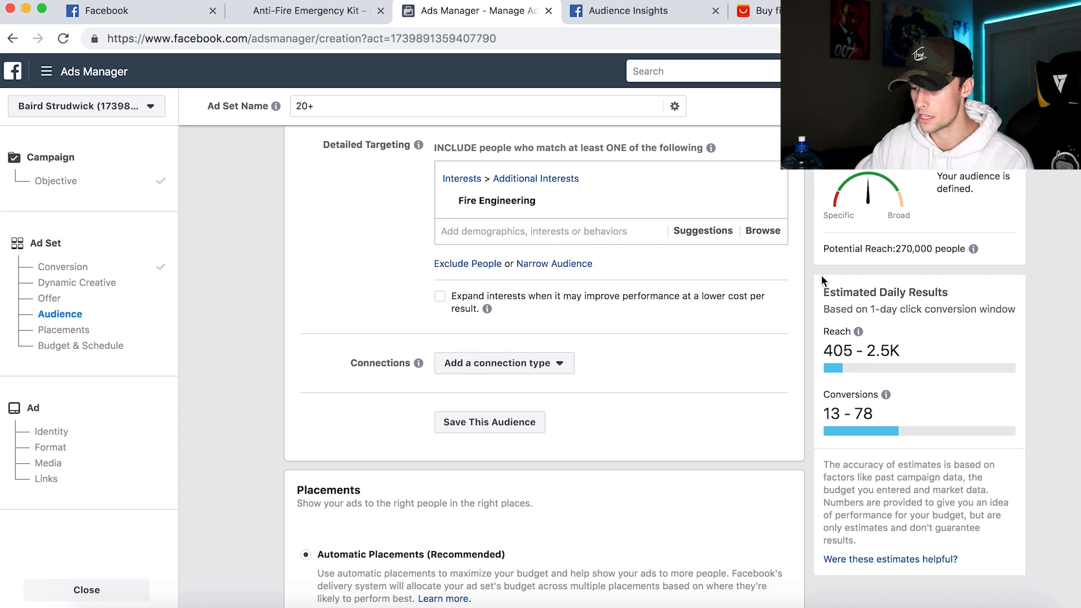
click(705, 230)
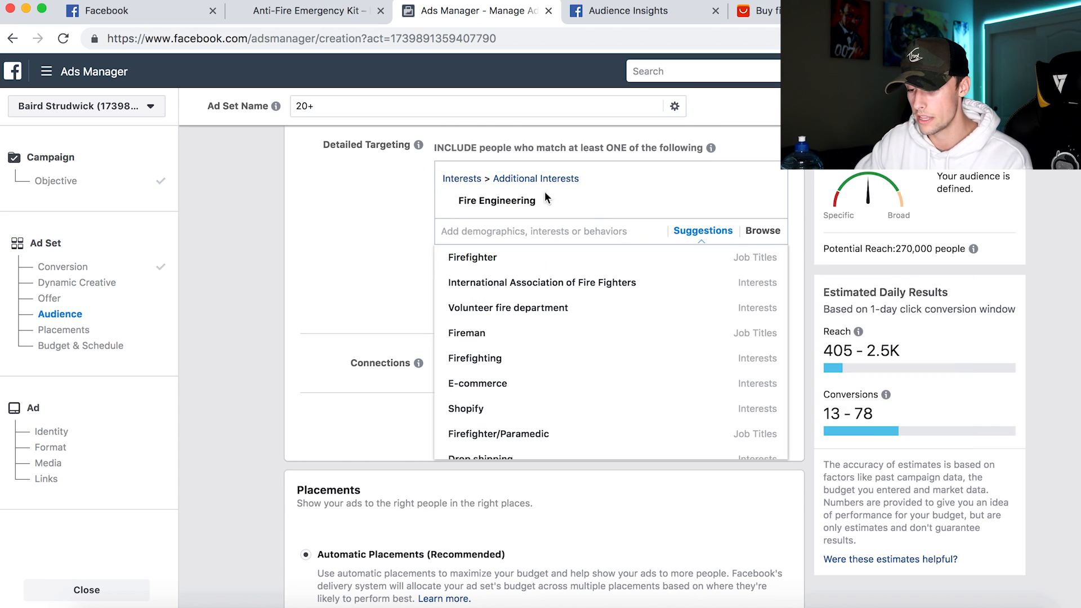
click(411, 256)
scroll(566, 416, up, 4)
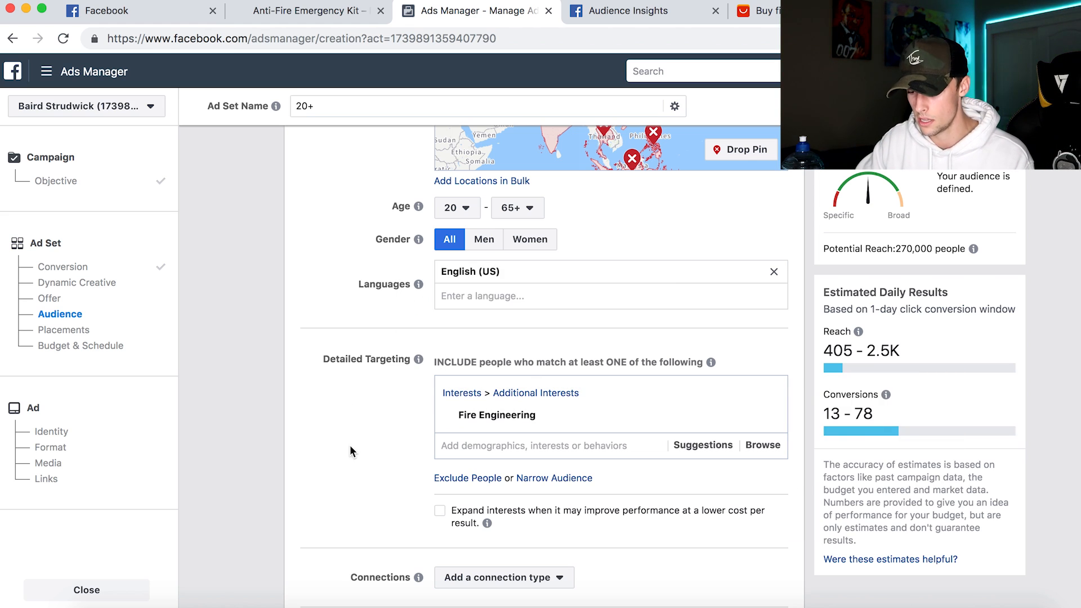
scroll(349, 445, down, 5)
scroll(349, 445, down, 4)
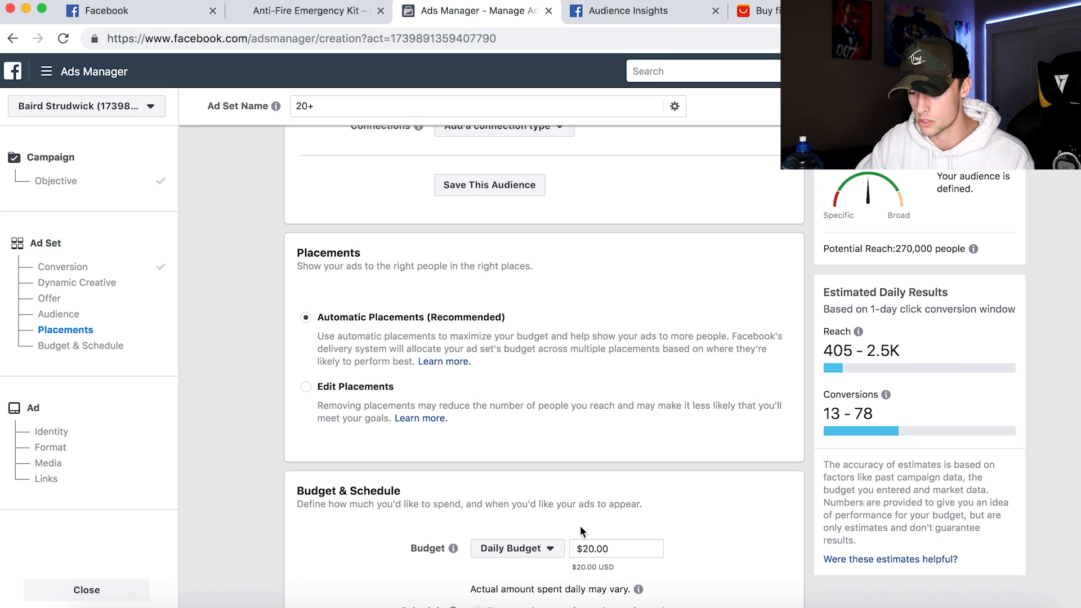
scroll(668, 414, up, 3)
scroll(635, 506, up, 4)
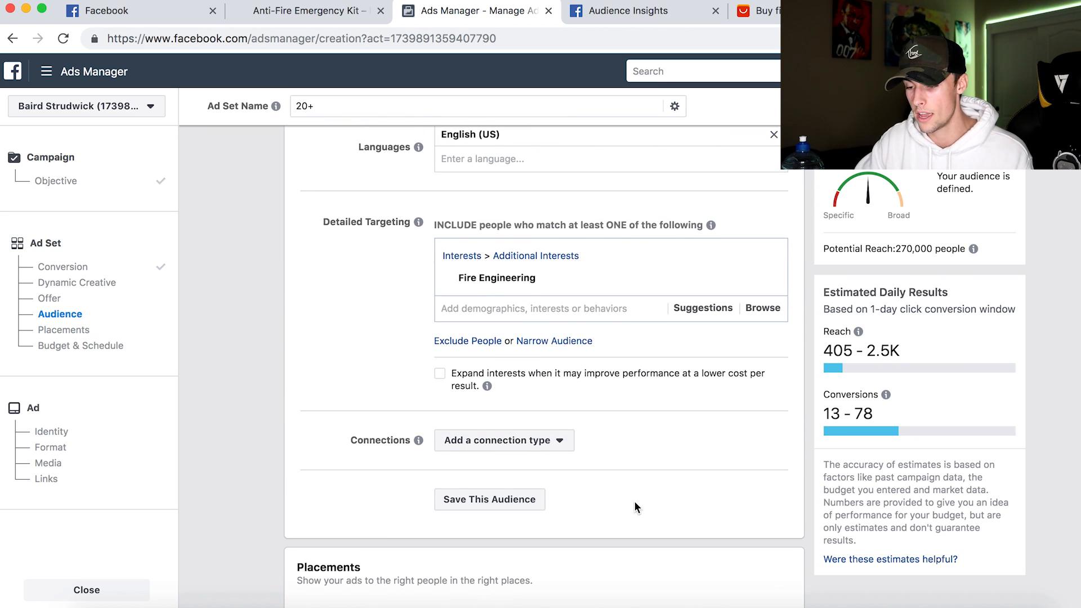
Step: Try narrowing the Fire Engineering audience with the Engaged Shoppers purchase behavior, and remove that condition
mouse_move(577, 332)
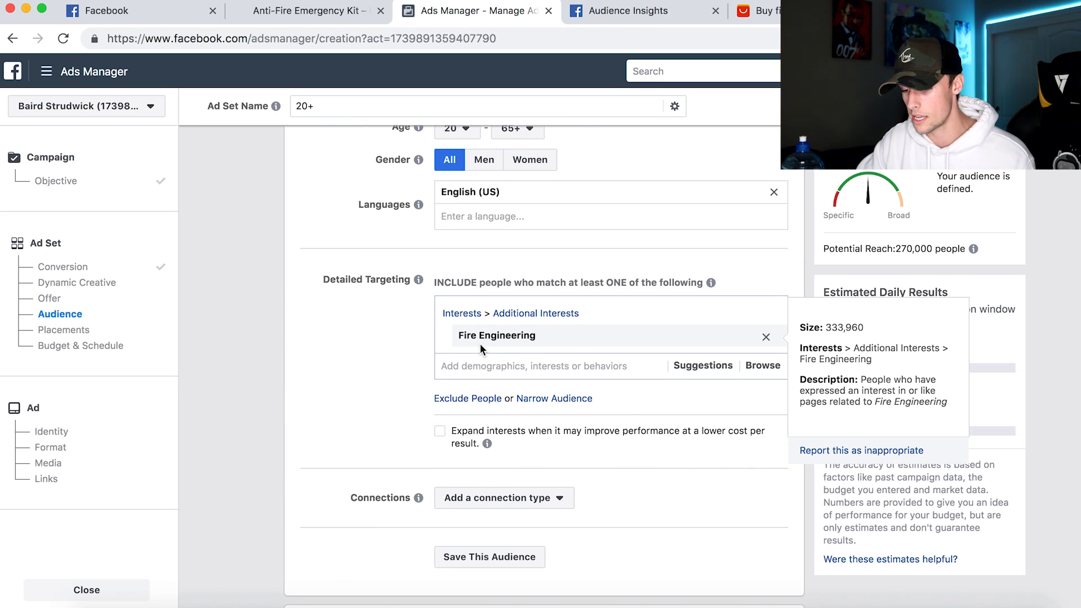
click(549, 397)
text(enga)
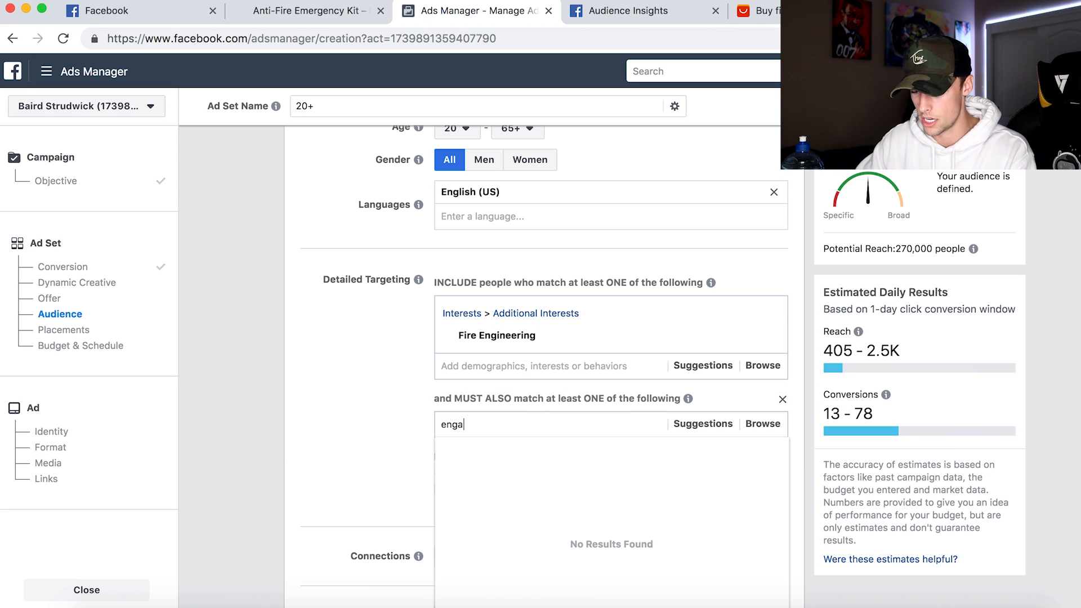
text(ged shoppe)
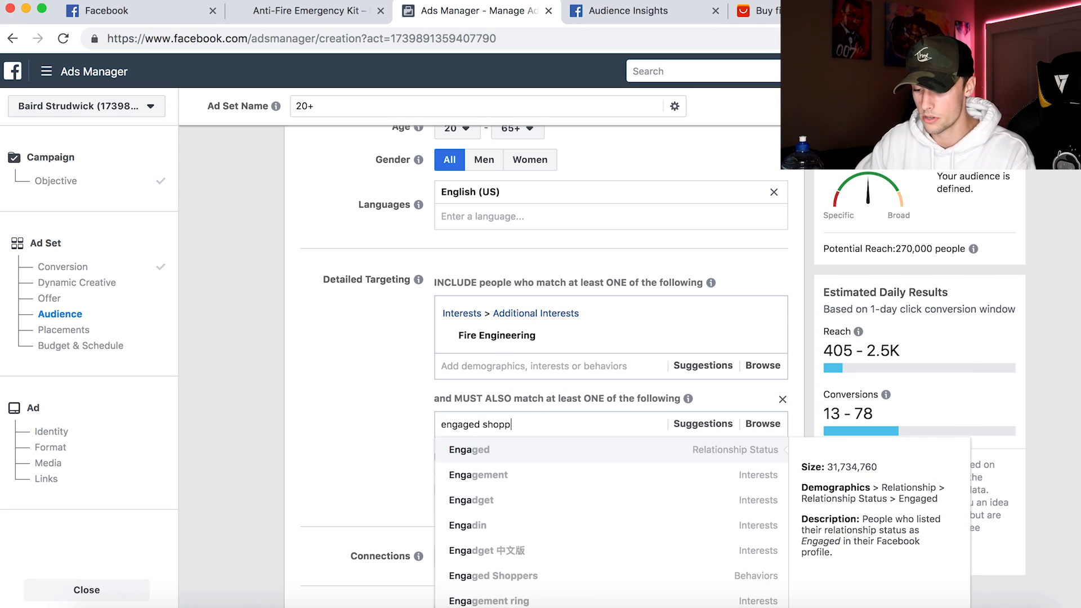
click(500, 449)
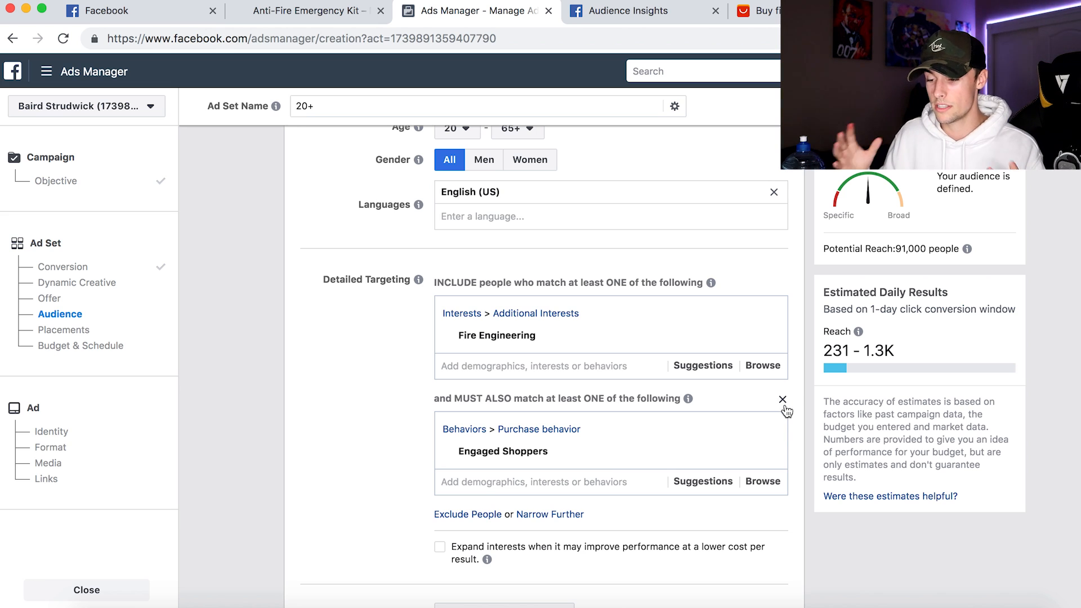
click(782, 400)
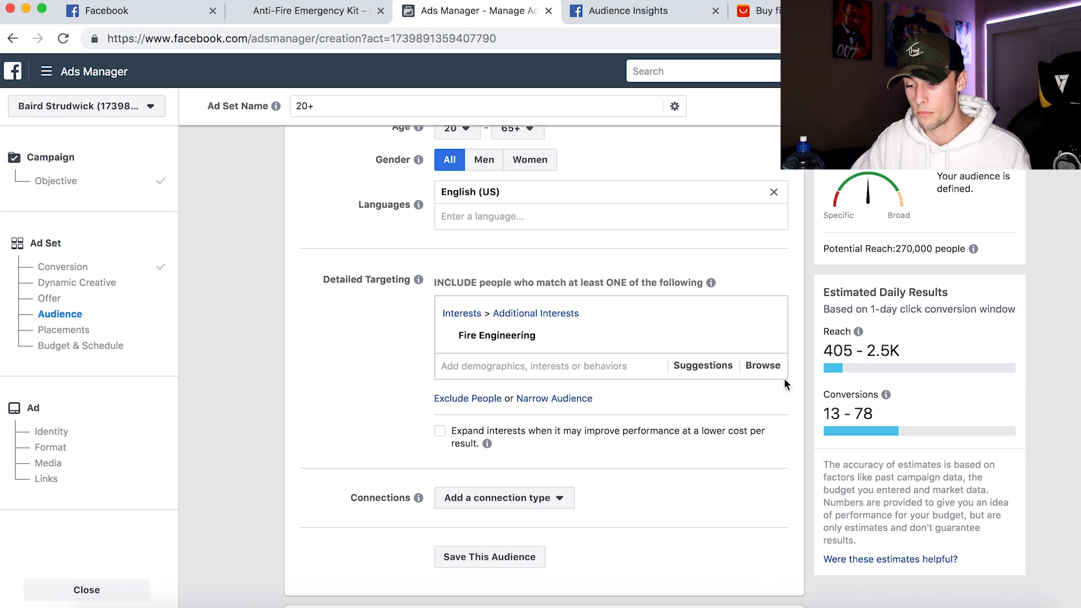
Step: Switch the ad set from automatic to edited placements and deselect all Facebook placements
scroll(349, 396, down, 7)
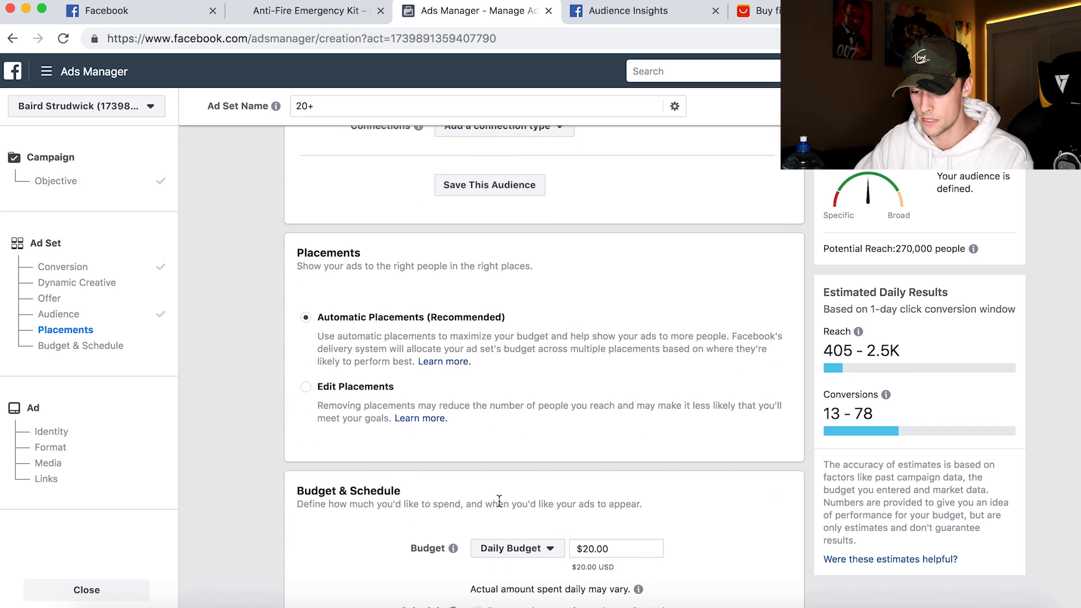
scroll(499, 501, down, 3)
click(358, 223)
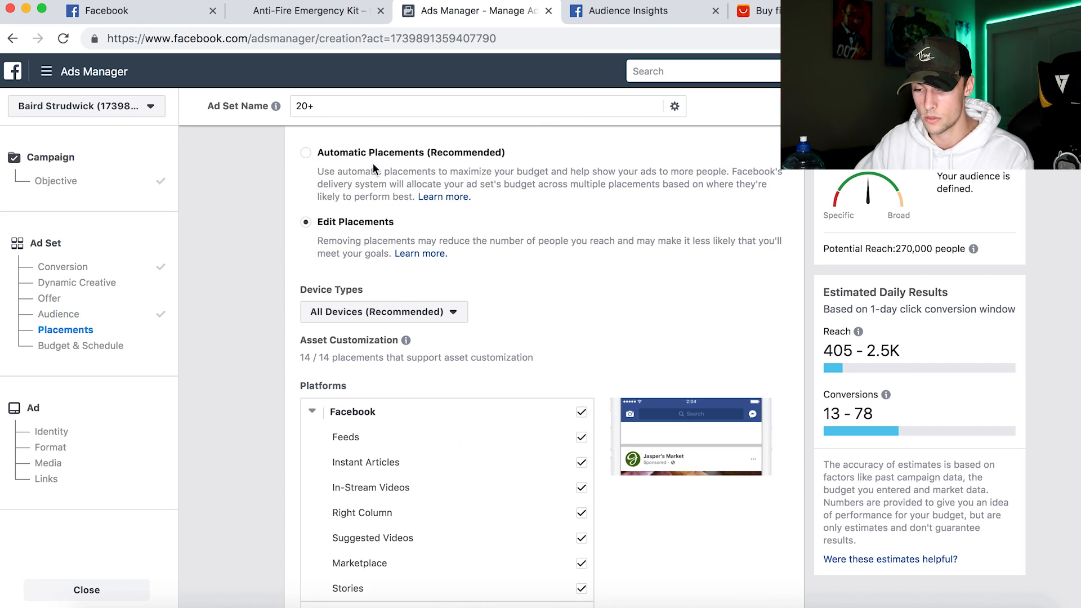
scroll(637, 326, down, 2)
scroll(563, 225, up, 1)
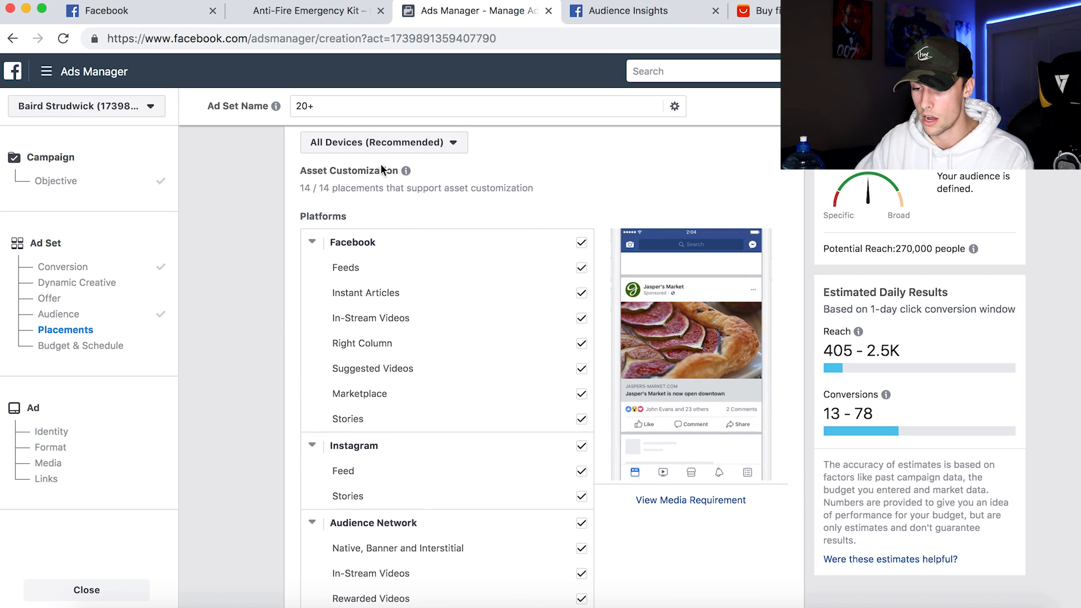
click(451, 147)
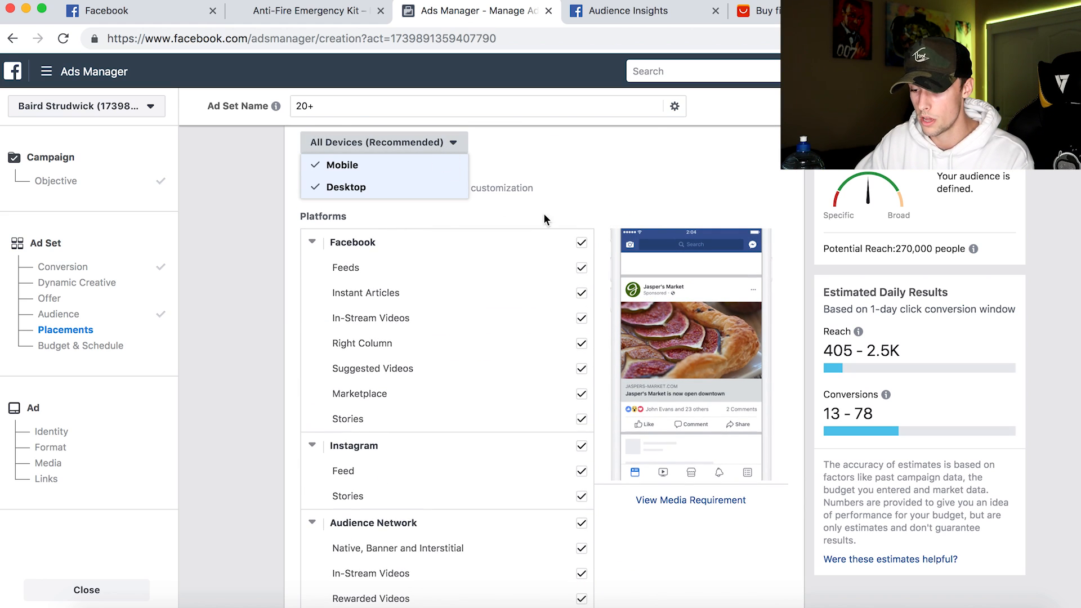
click(581, 243)
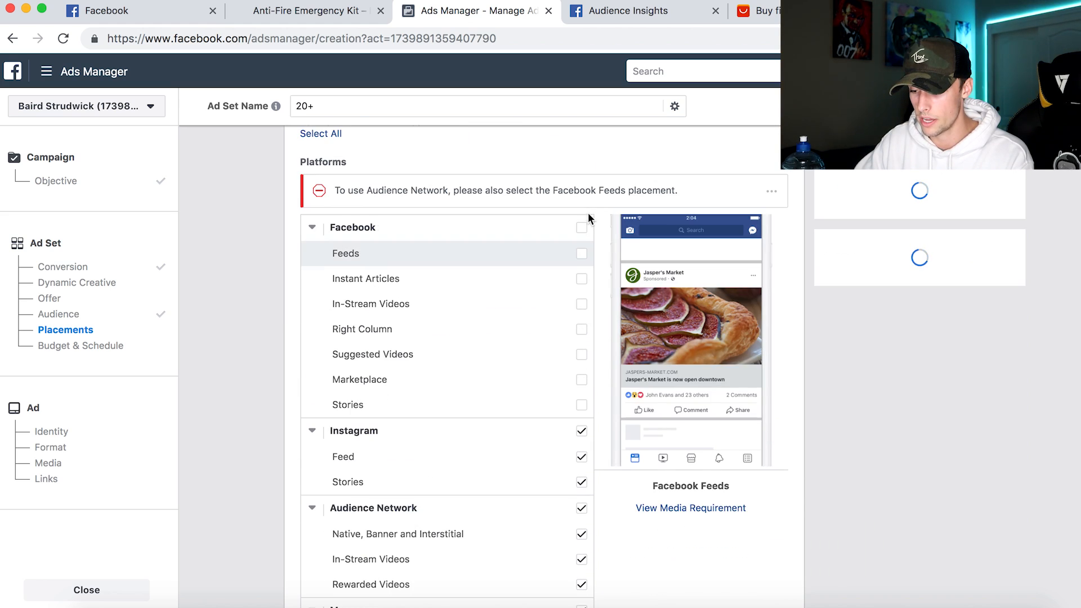
Step: Deselect Instagram Stories, Audience Network and Messenger, leaving only Facebook Feeds and Instagram Feed as placements
scroll(584, 259, down, 3)
scroll(583, 315, down, 2)
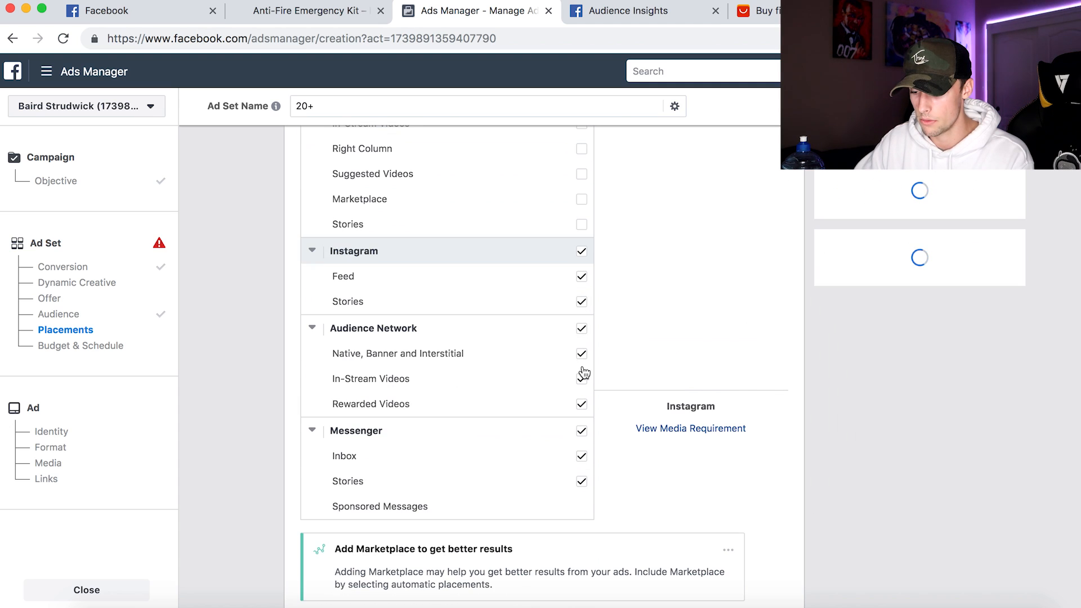
click(581, 301)
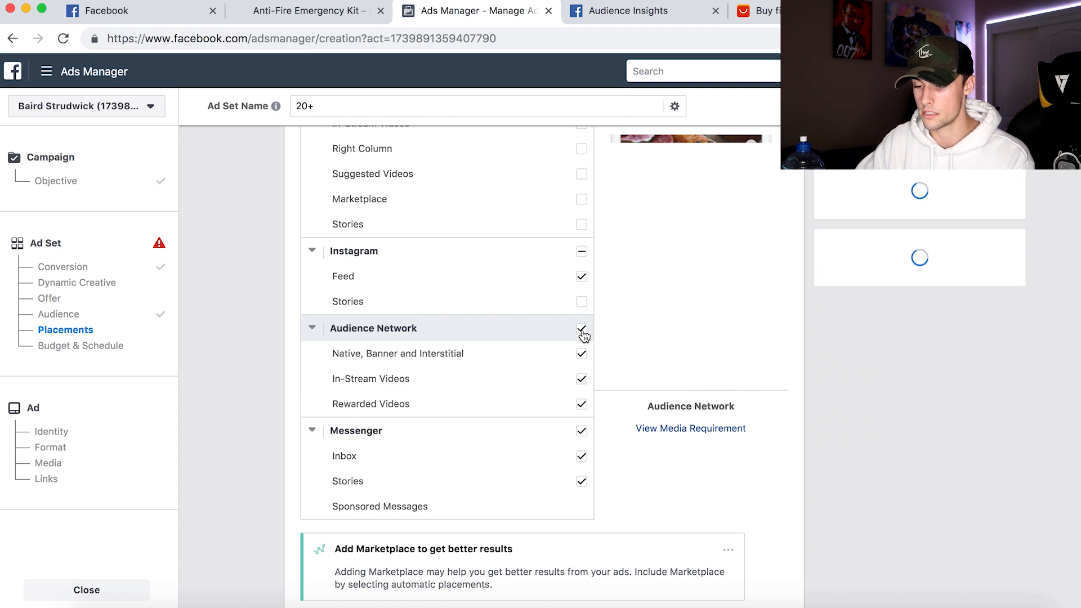
click(589, 424)
click(581, 328)
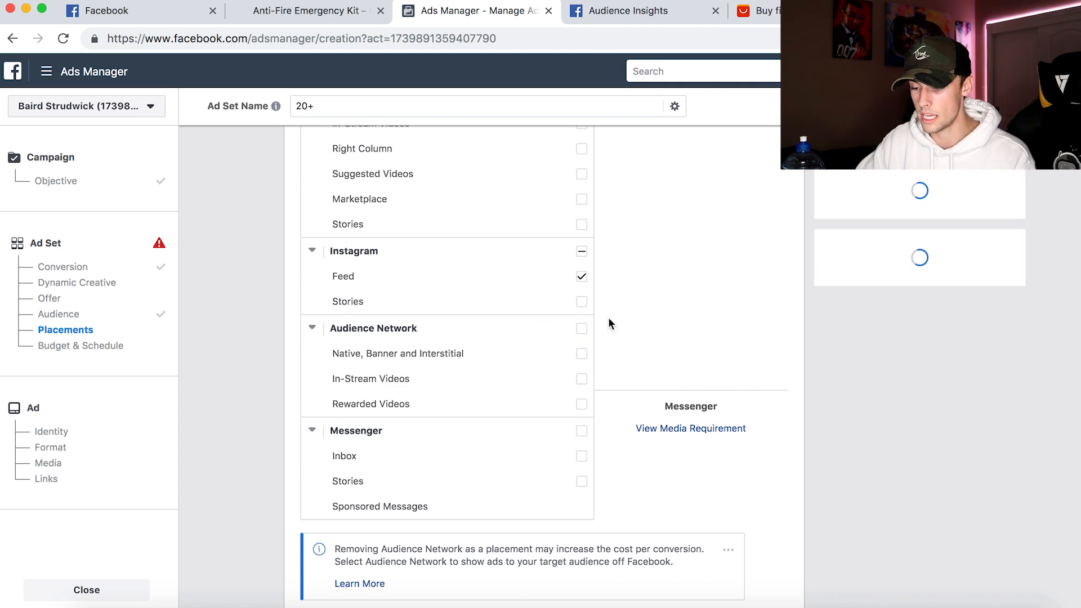
scroll(629, 313, up, 2)
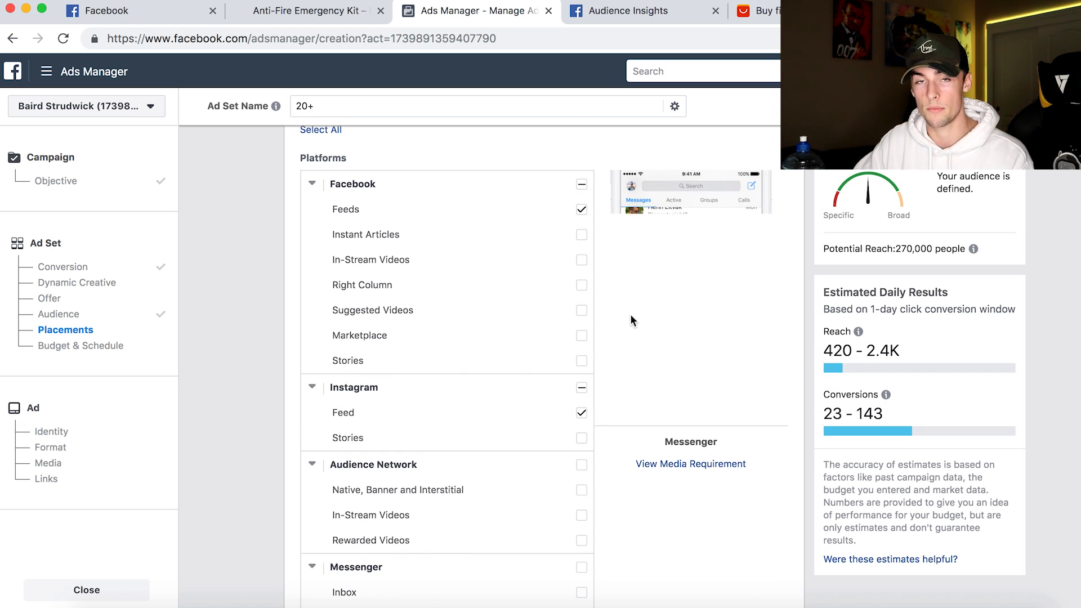
Step: Set the ad set's daily budget to $5.00
scroll(622, 434, down, 10)
scroll(622, 430, down, 5)
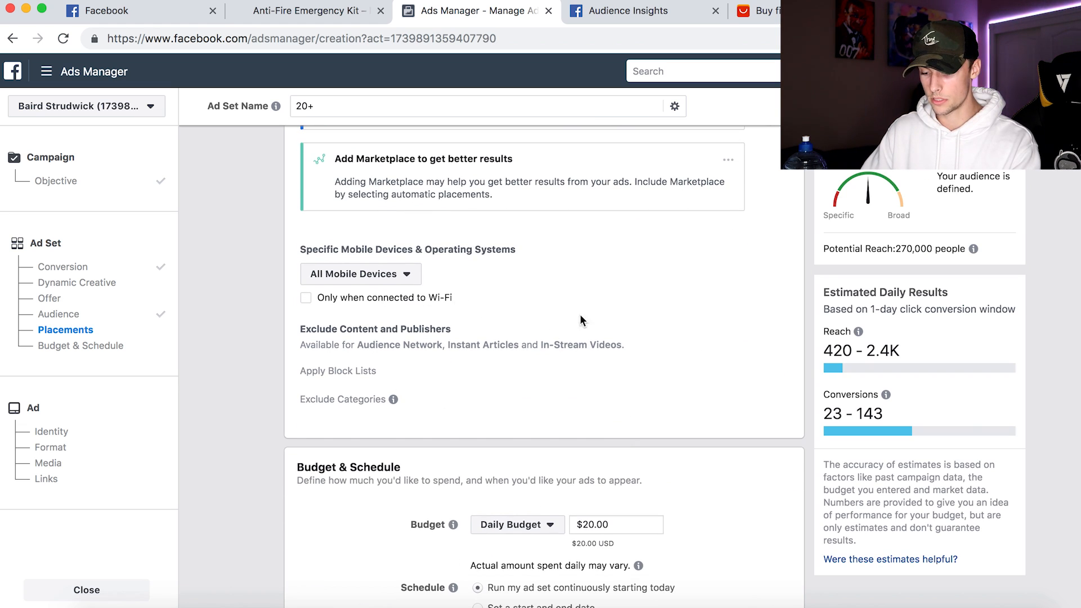
triple_click(632, 289)
text(5)
click(694, 260)
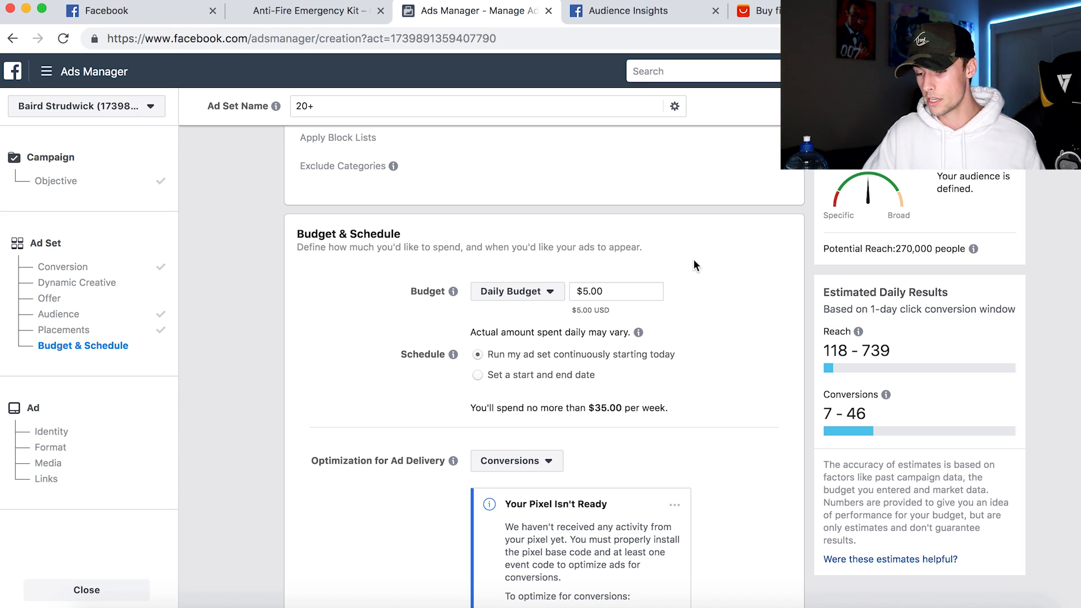
Step: Review the optimization, bid strategy and delivery settings of the ad set and continue to the ad setup
scroll(694, 259, down, 3)
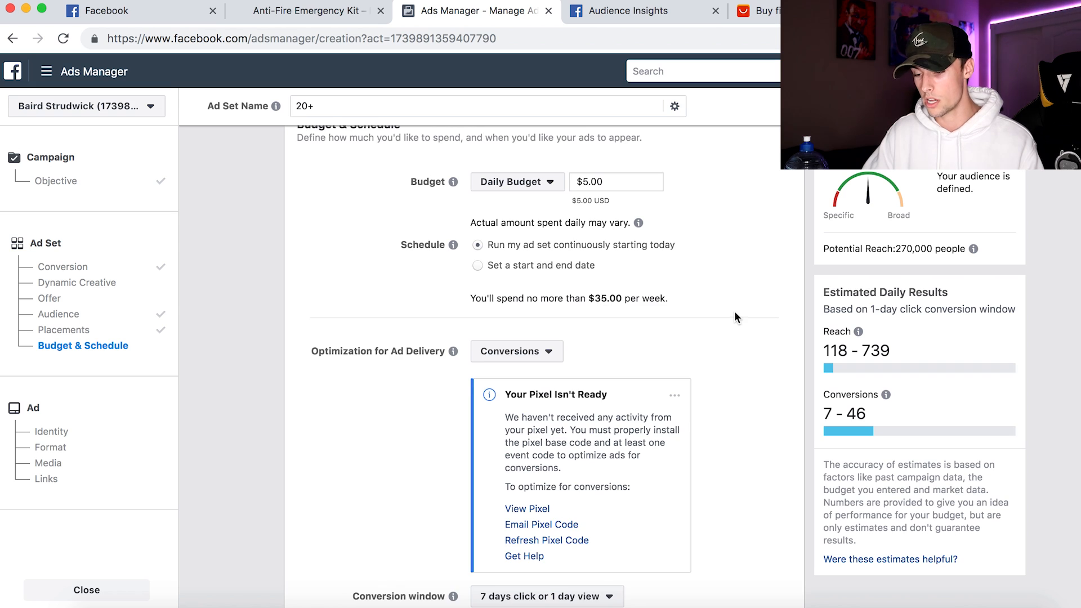
scroll(734, 311, down, 5)
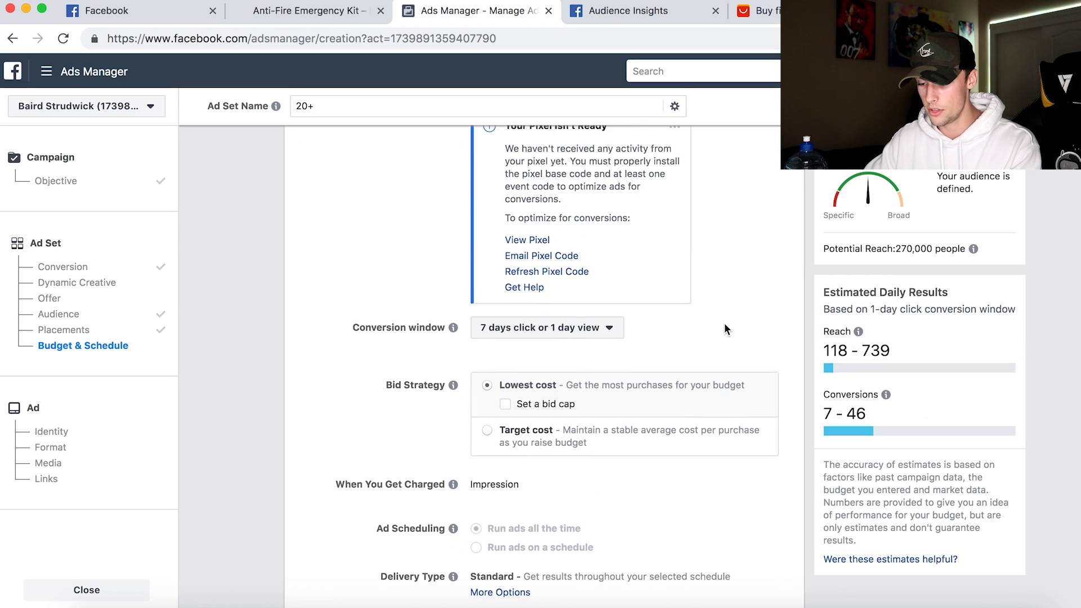
scroll(724, 322, down, 2)
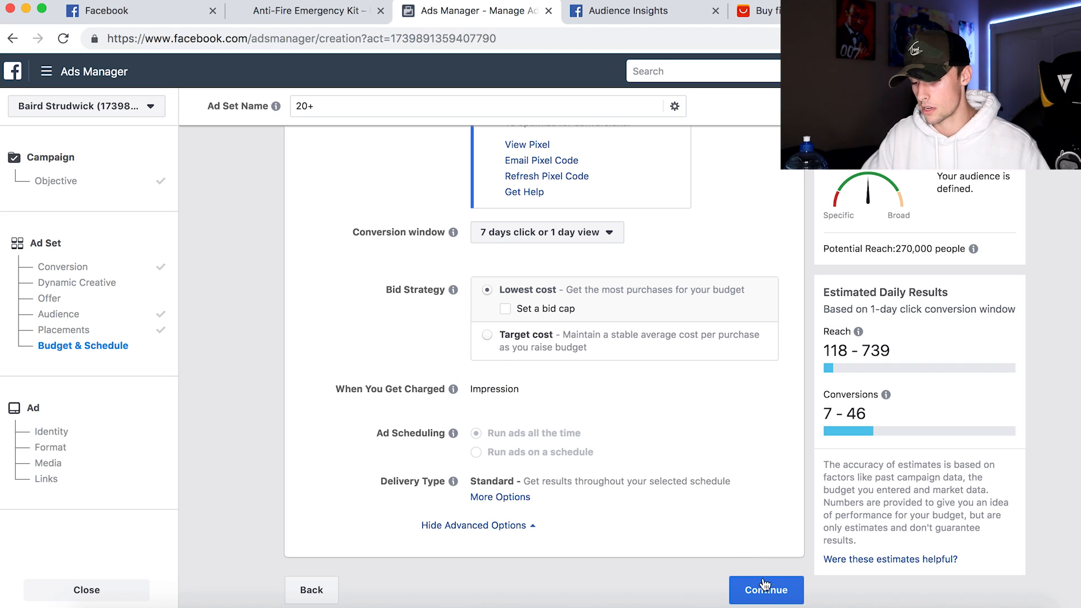
click(766, 597)
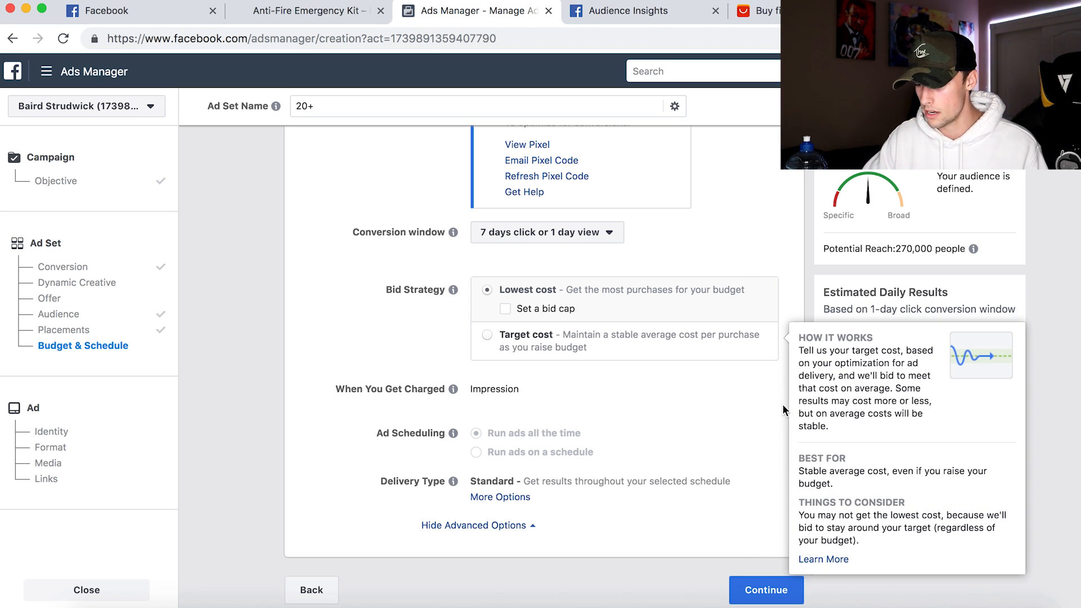
Step: Rename the ad set as Fire Engineering to match its targeted interest
click(766, 585)
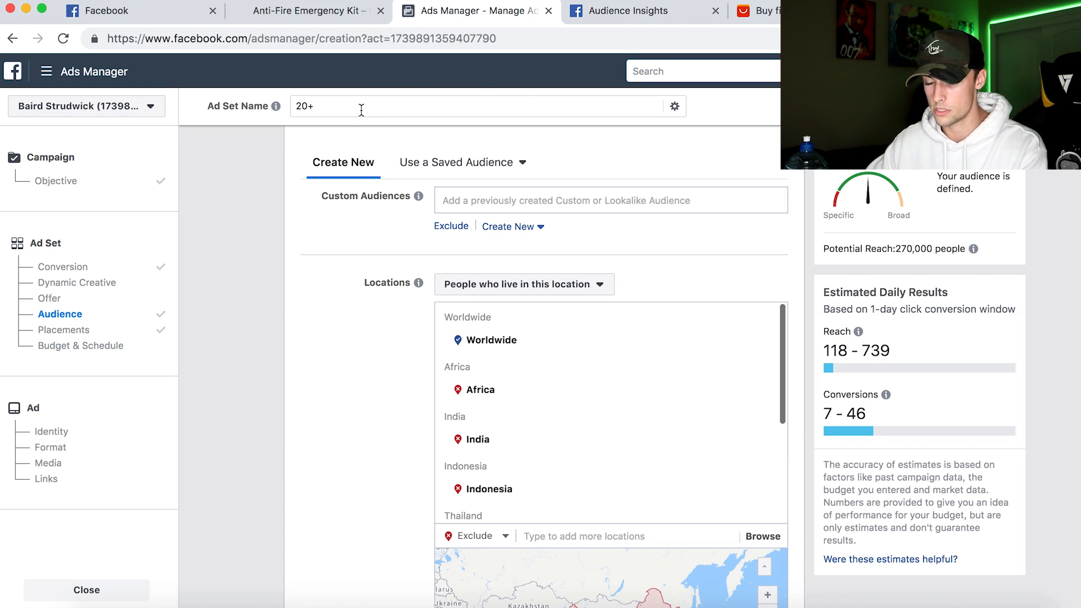
triple_click(363, 106)
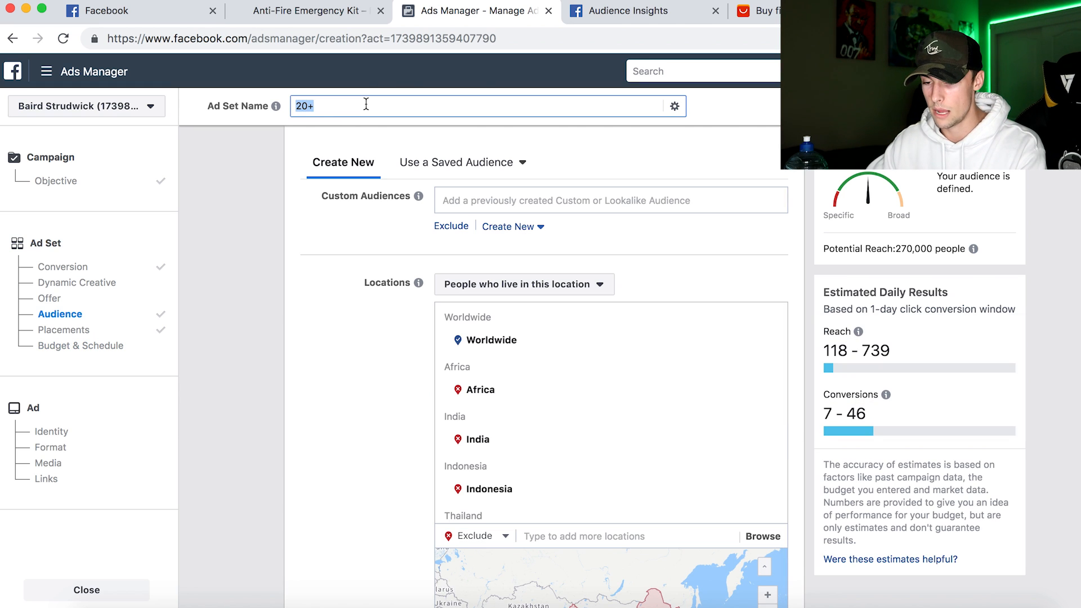
scroll(324, 390, down, 10)
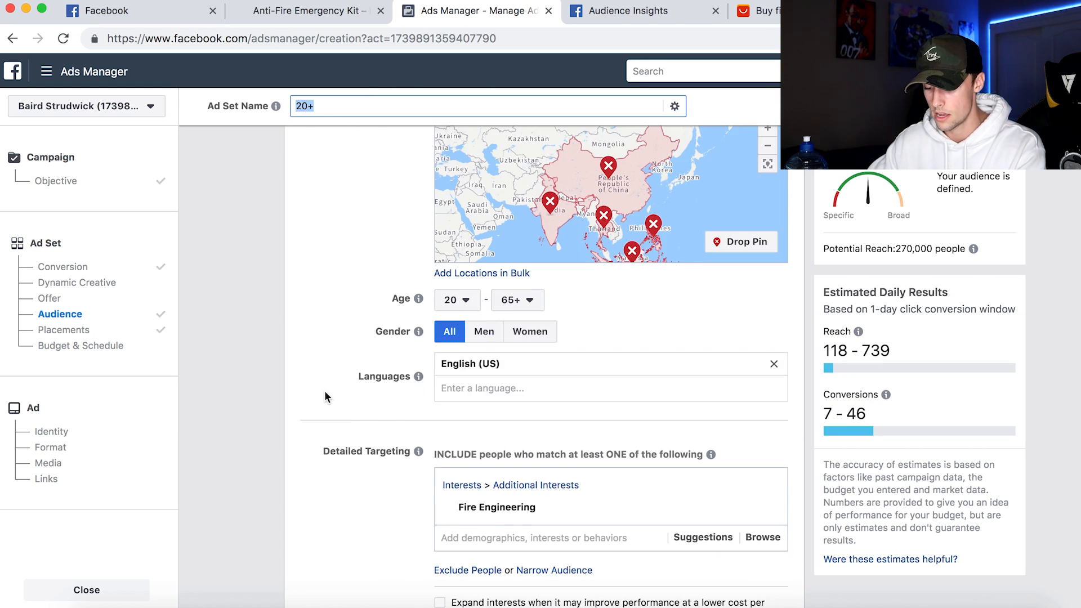
text(Fire Engin)
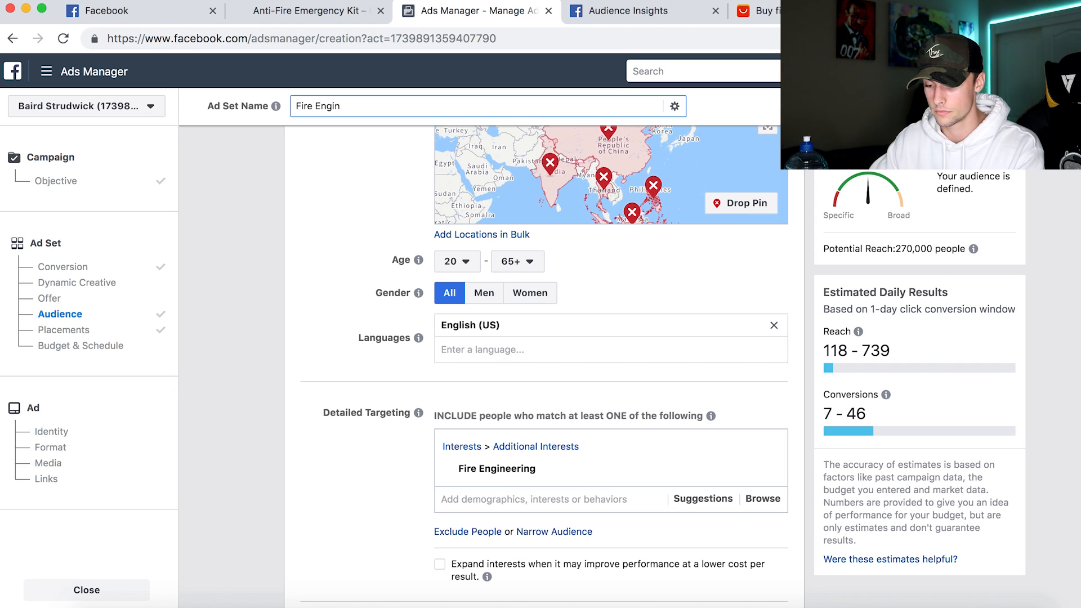
text(gng)
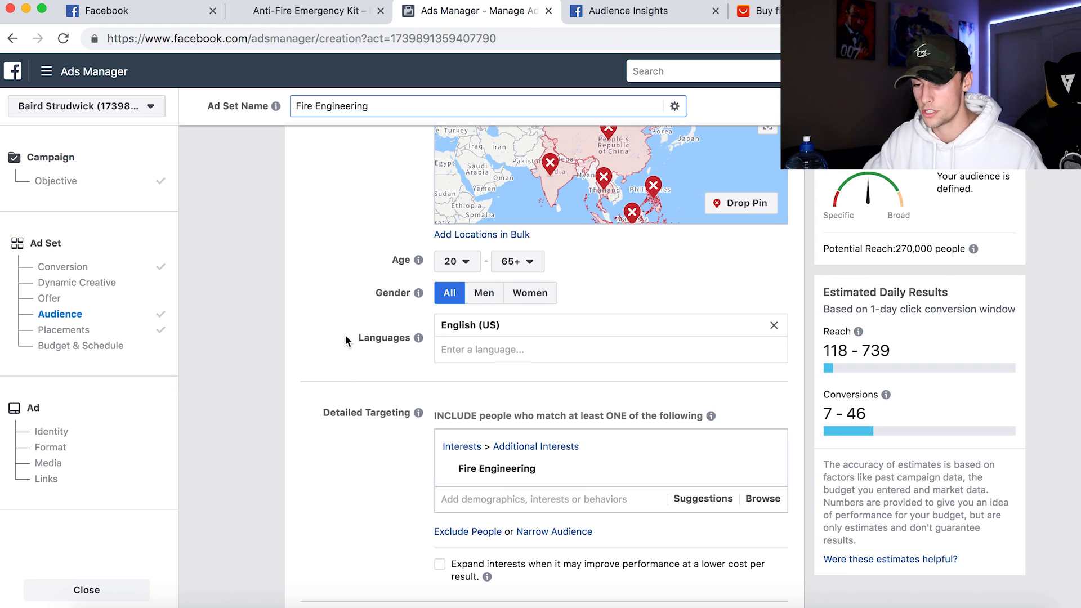
Step: Go past the ad set's audience, placement and budget settings and continue to the ad setup
click(344, 334)
scroll(344, 334, down, 12)
scroll(339, 378, down, 20)
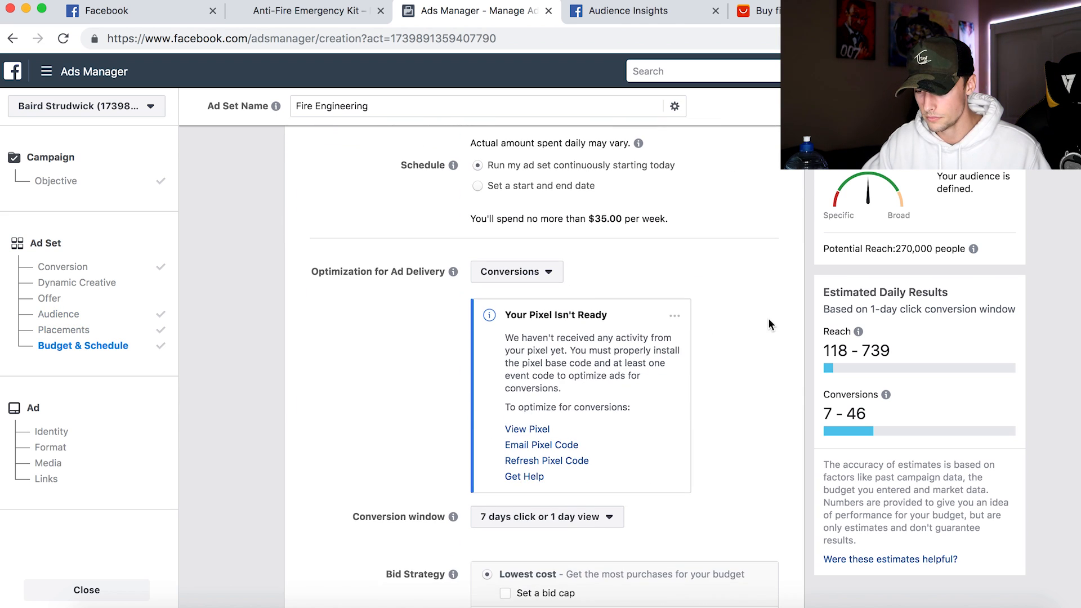
scroll(767, 318, down, 5)
click(775, 595)
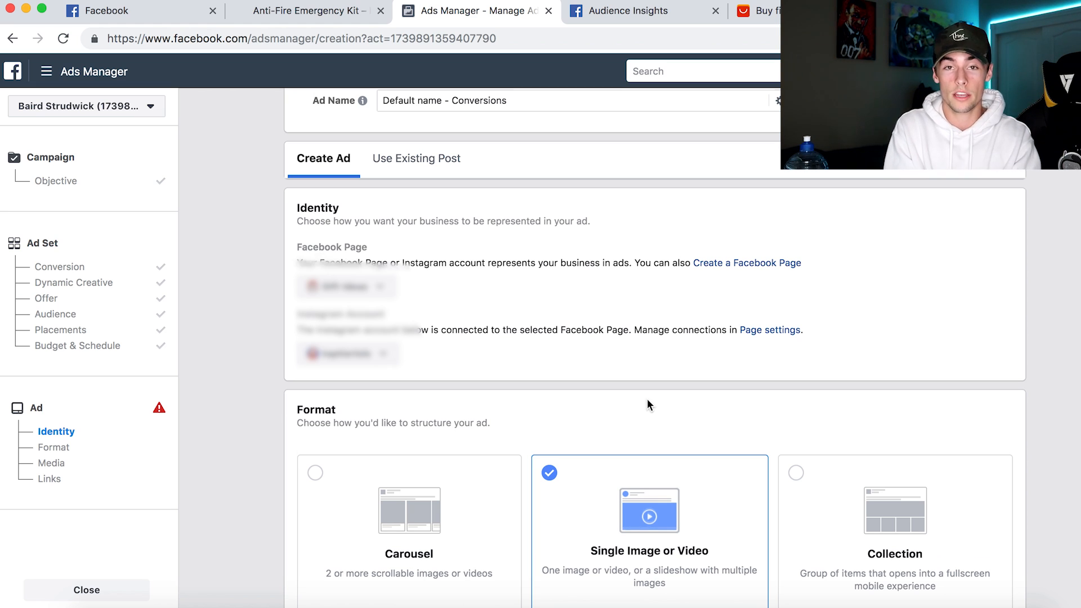
Step: Set the ad's identity to the Healthy Style Living Facebook Page and use the selected Page for Instagram
scroll(646, 399, down, 3)
click(346, 280)
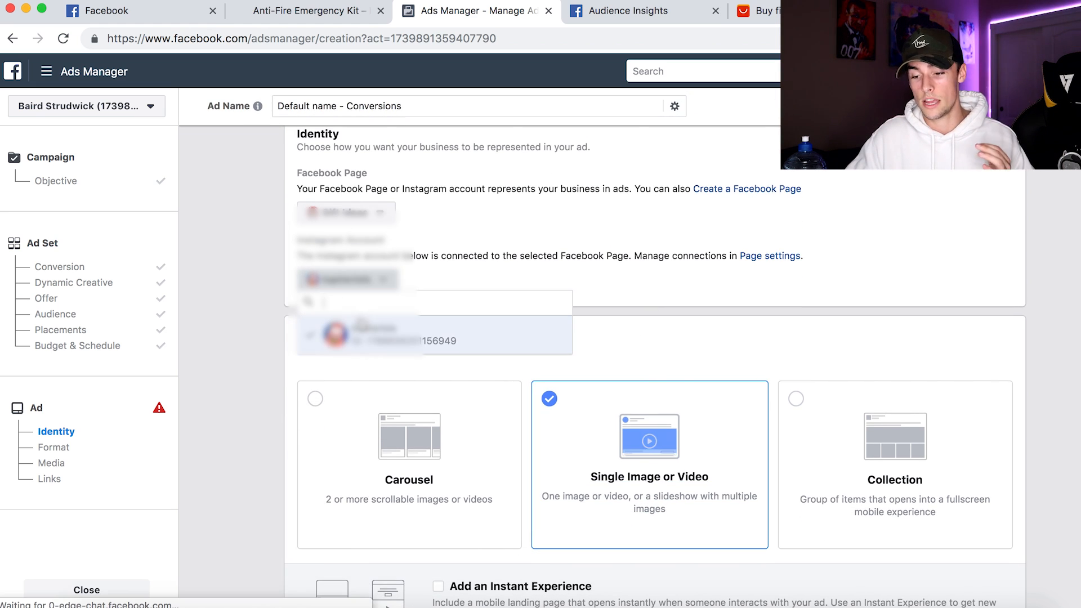
click(346, 328)
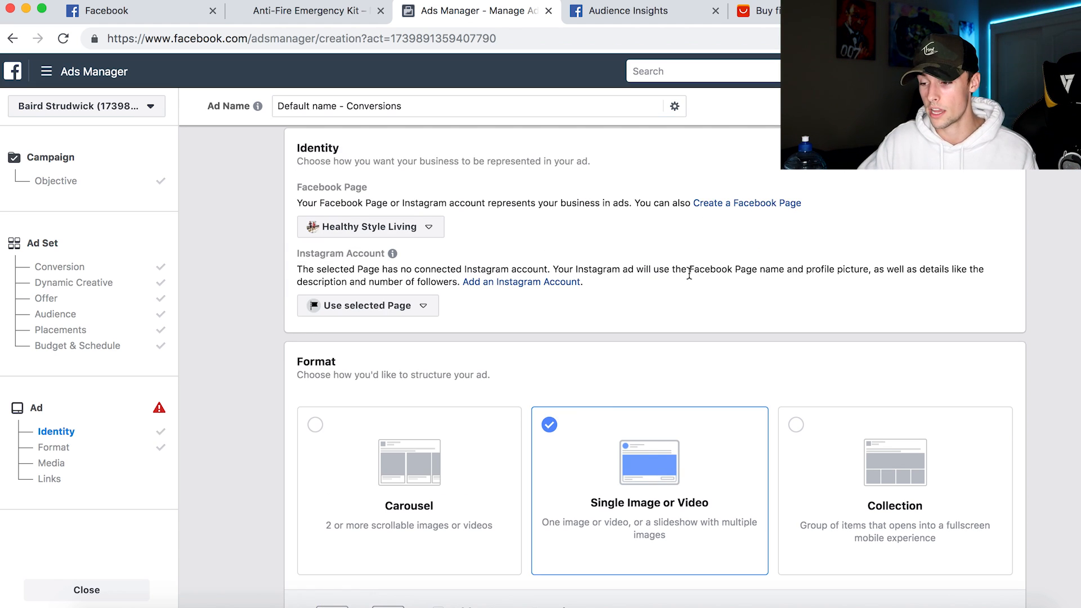
Step: Switch to the Facebook news feed, preview the Fire Reaction page from its sponsored post, and return to Ads Manager
click(66, 12)
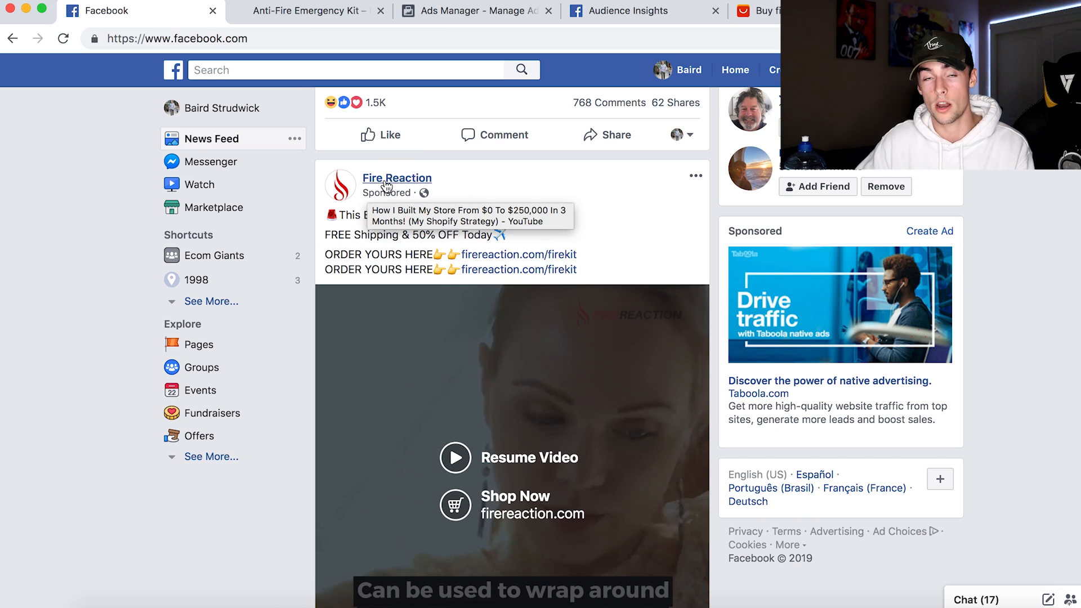
mouse_move(382, 184)
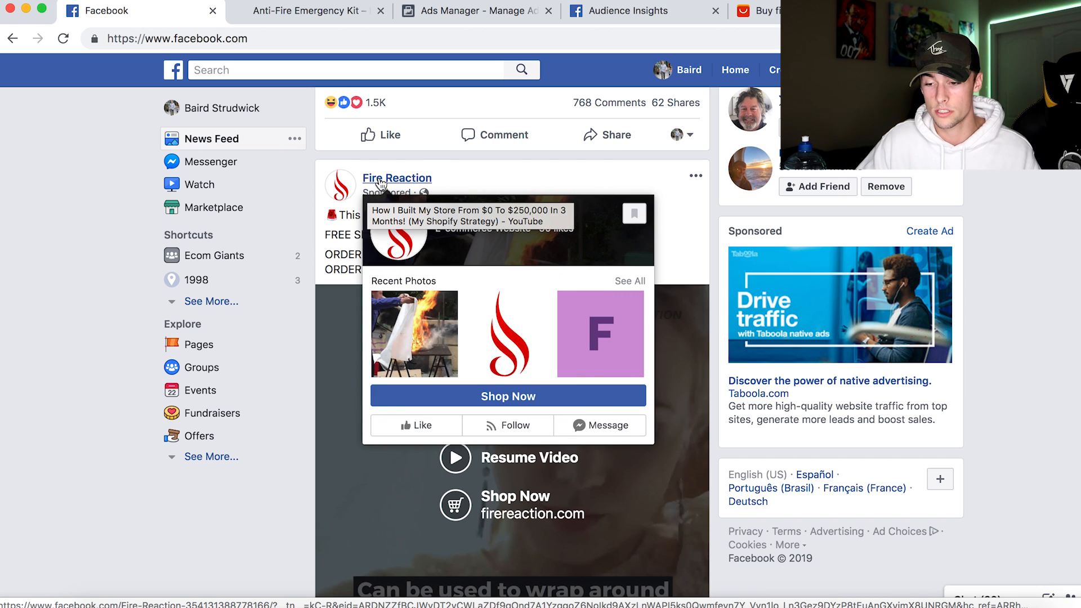
click(472, 11)
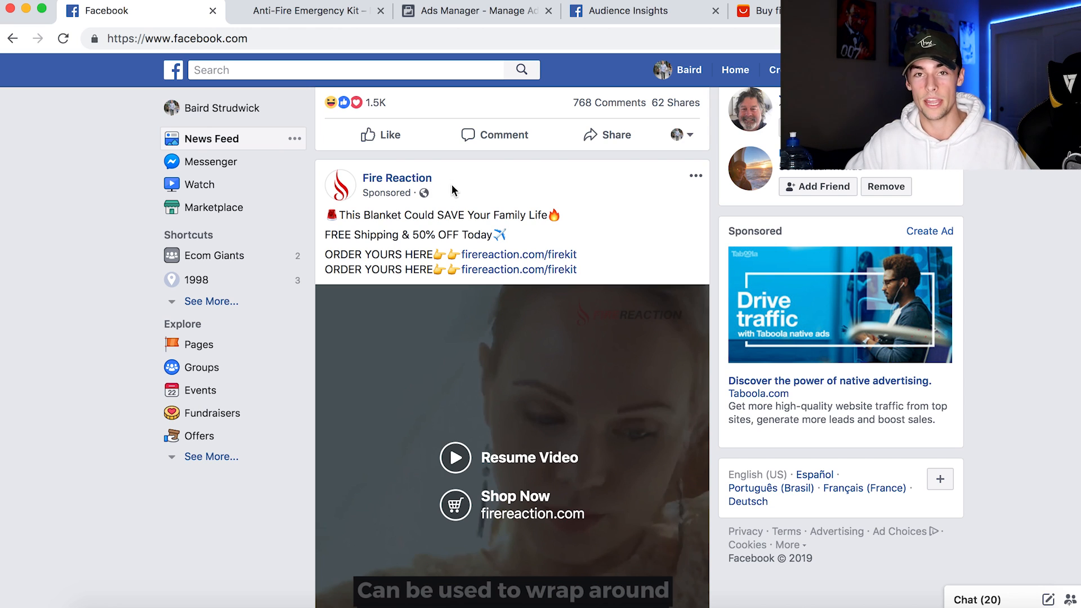
Step: Review the ad's identity, format and media options in Ads Manager, including the image upload area
scroll(455, 193, down, 1)
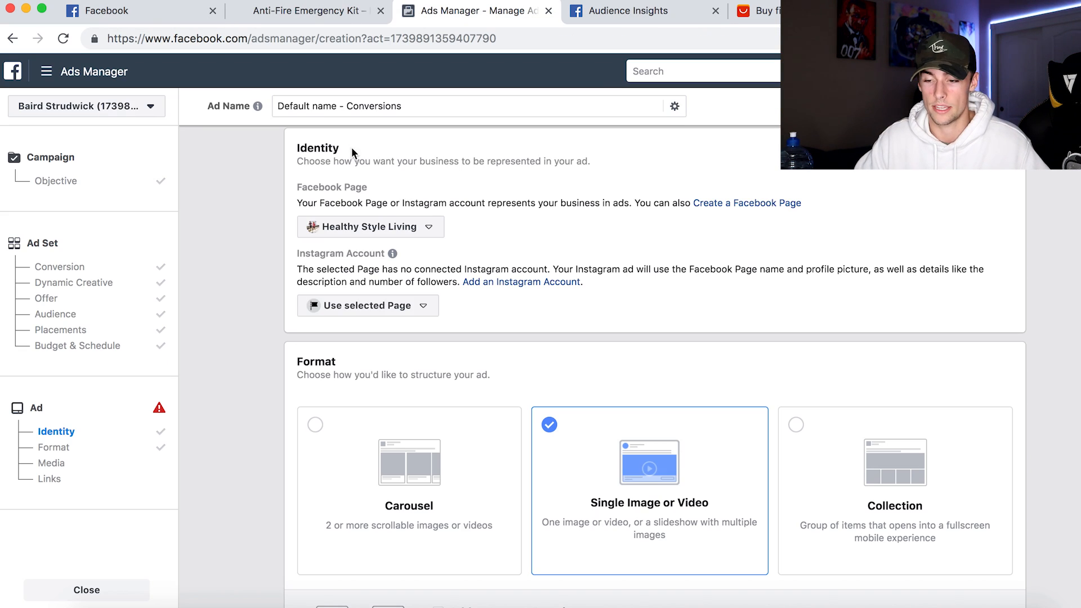
scroll(364, 266, down, 5)
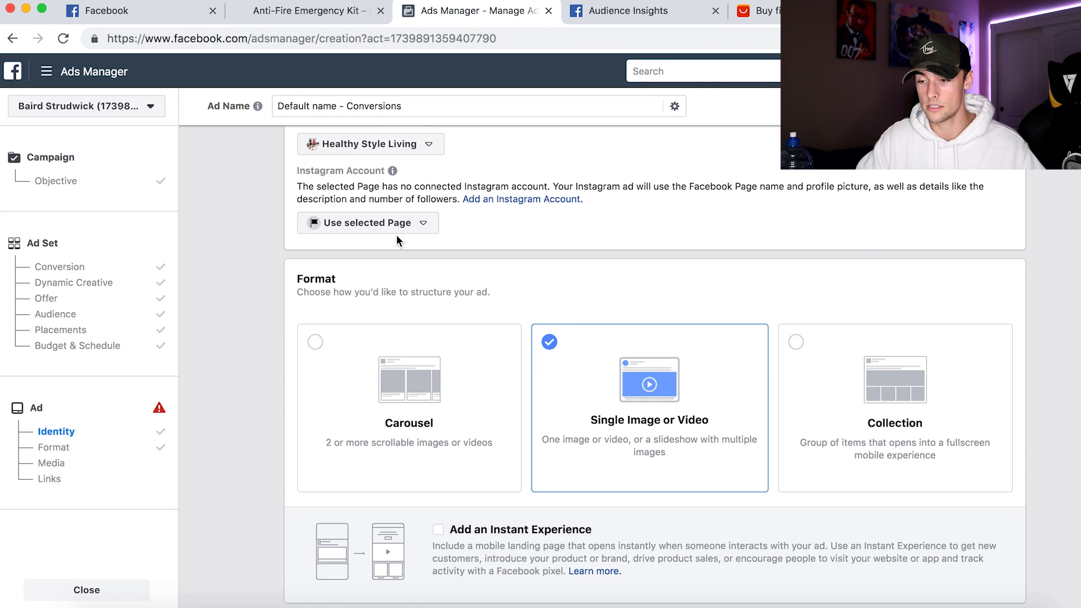
scroll(622, 248, down, 3)
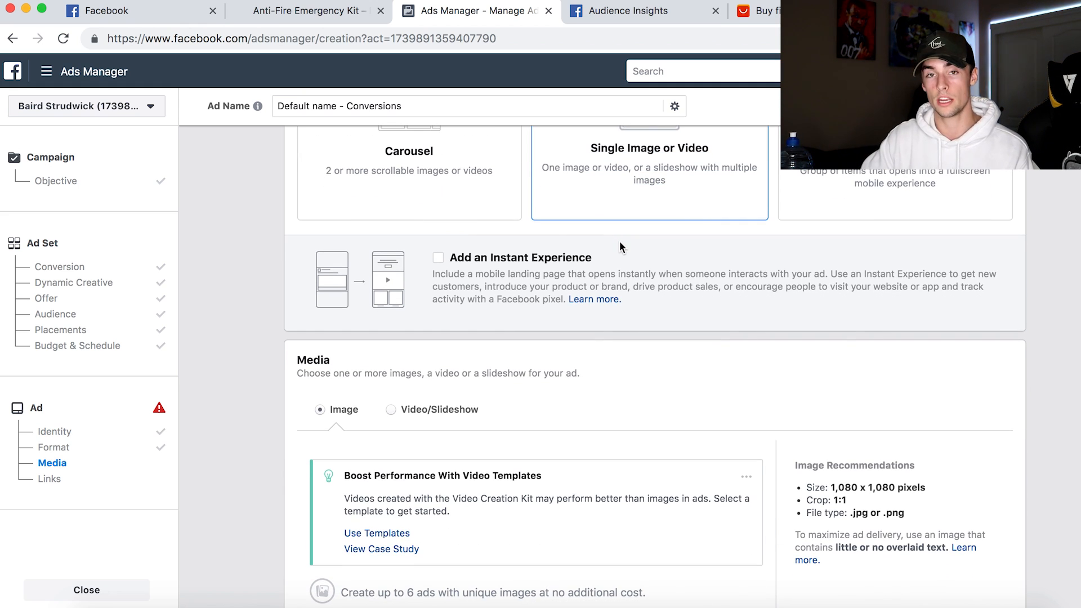
scroll(619, 247, down, 1)
scroll(429, 365, down, 7)
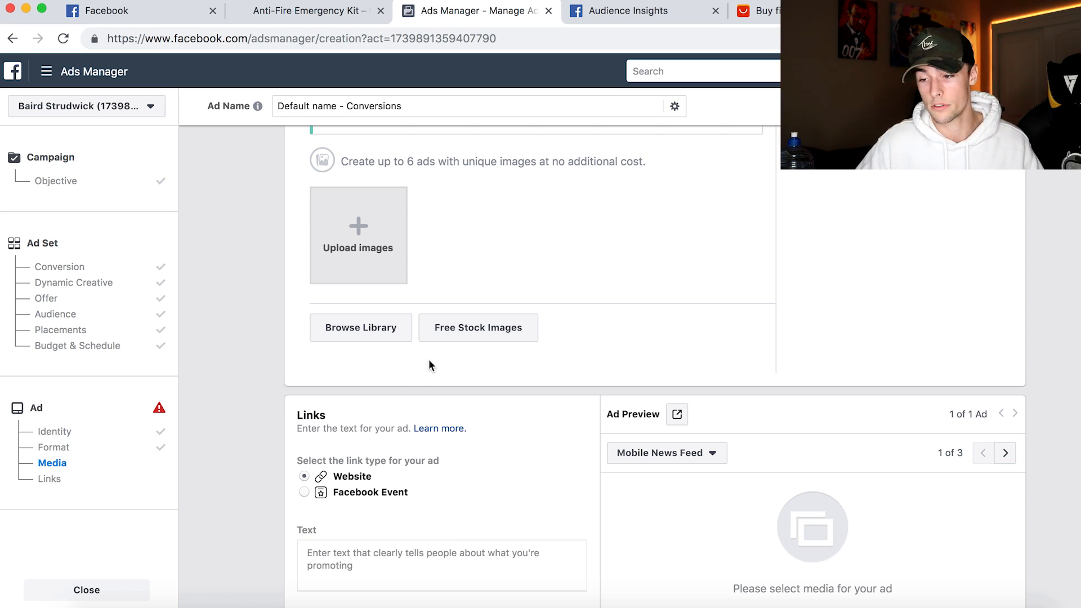
Step: Switch to the Facebook news feed and play the Fire Reaction video ad from near its start
click(101, 9)
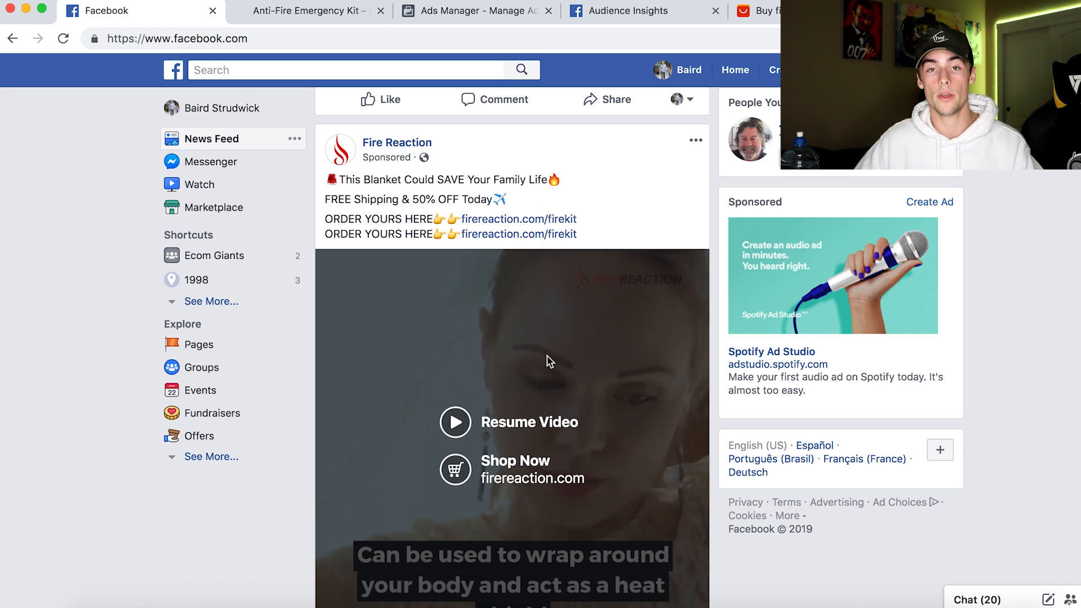
scroll(558, 320, down, 1)
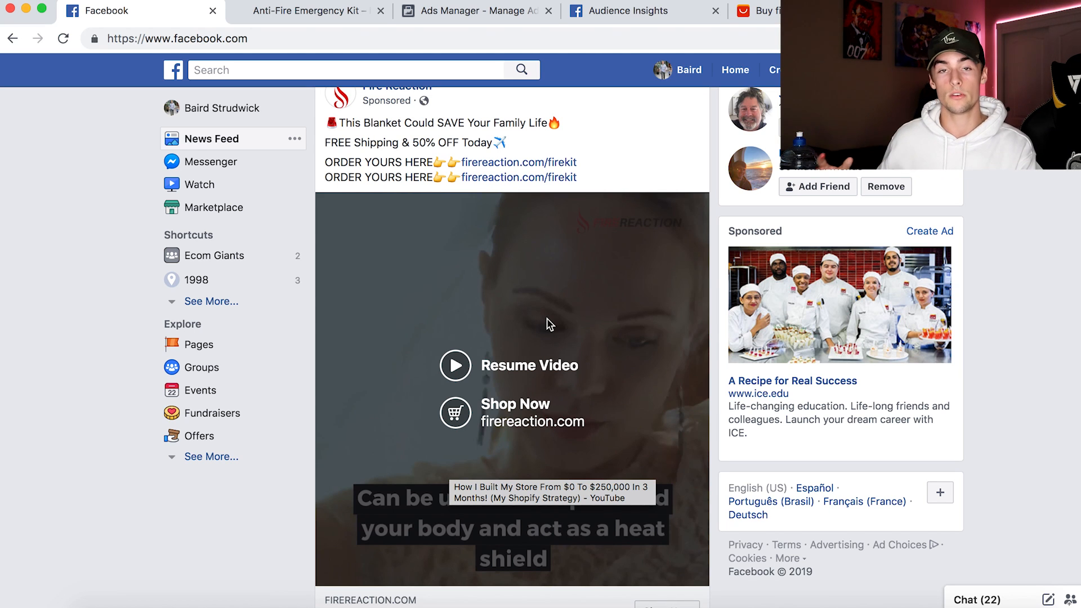
click(480, 366)
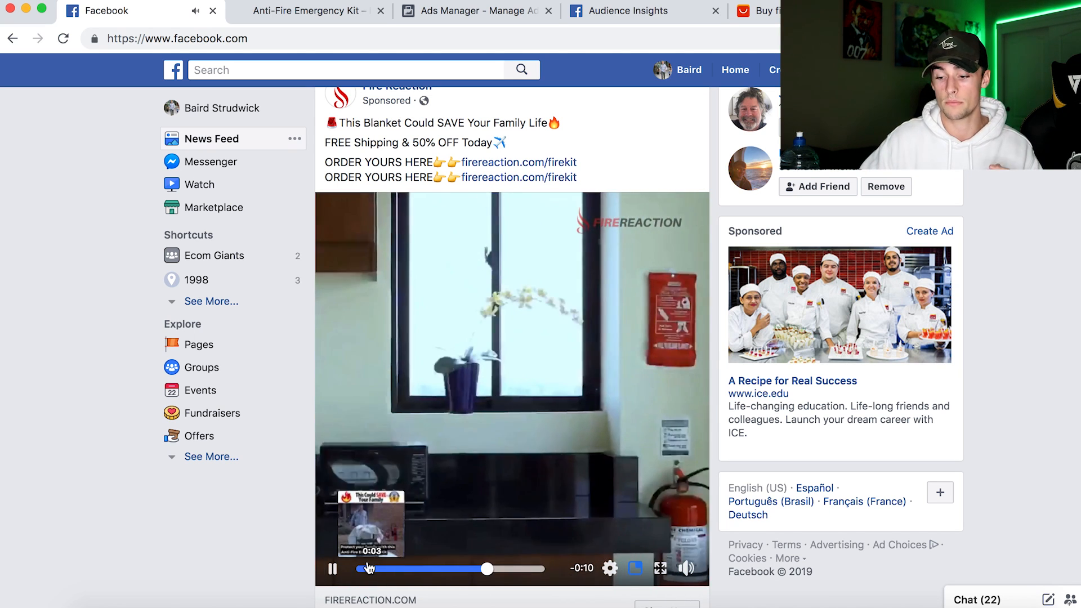
click(363, 568)
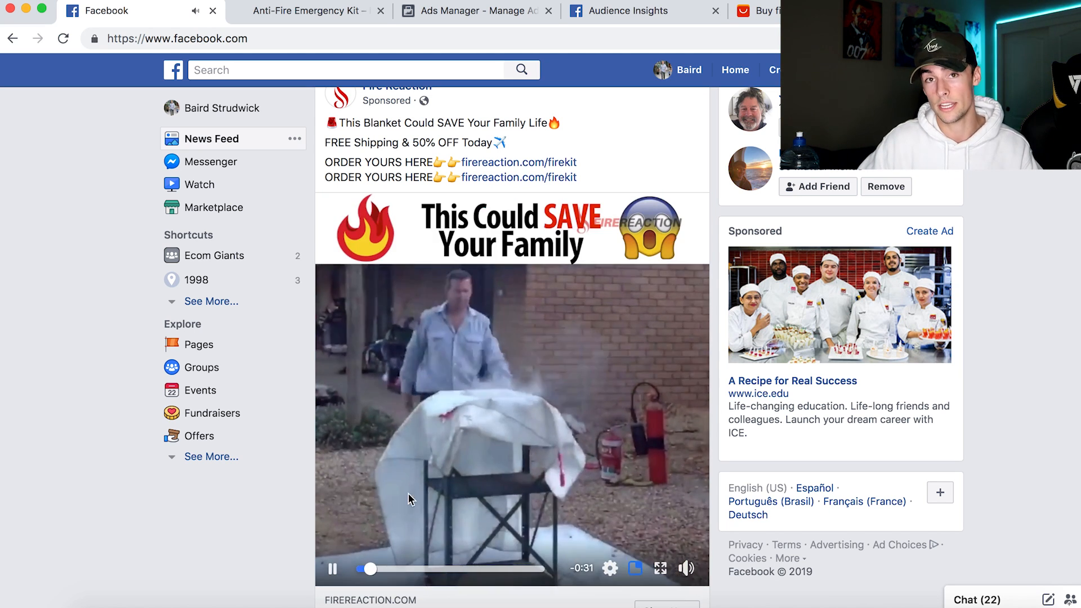
click(489, 358)
key(XF86AudioMute)
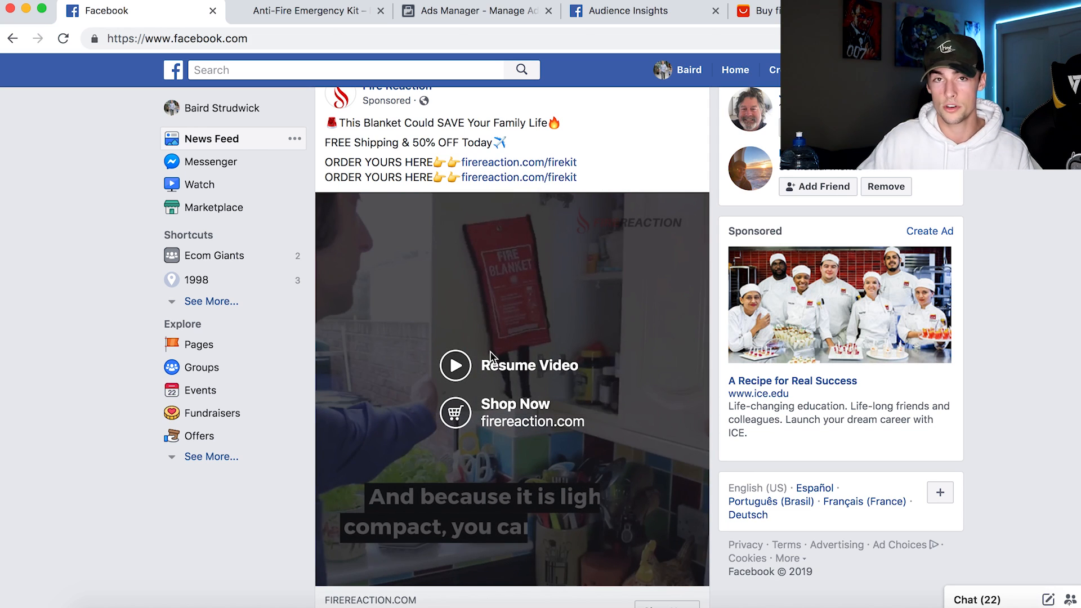
click(457, 372)
scroll(532, 393, down, 1)
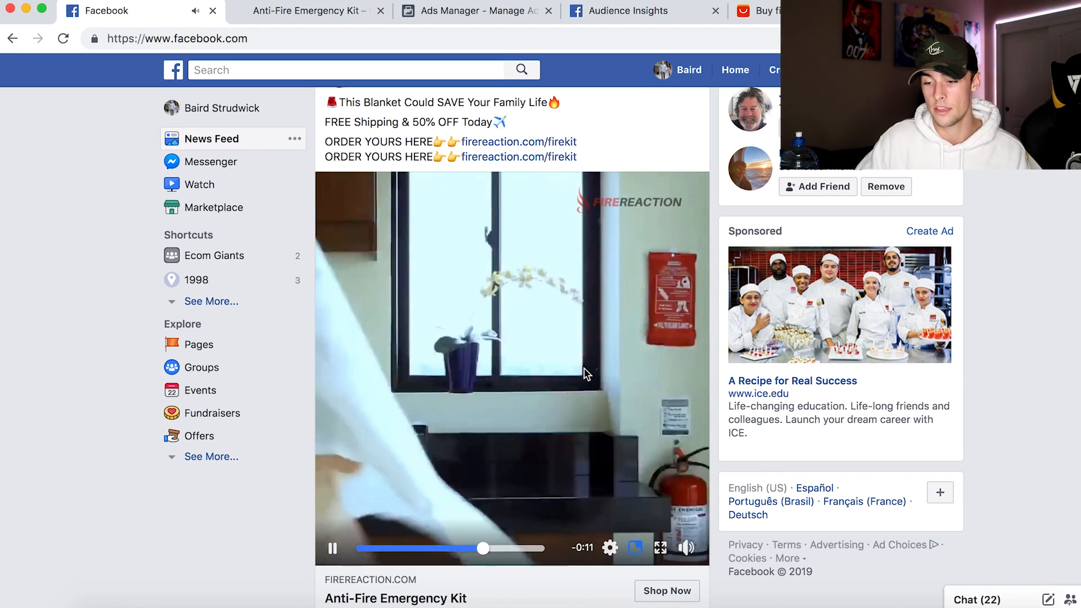
Step: Open the Fiverr gig "I Will Design Facebook, Instagram Video Ads", review its Basic package and close the page
right_click(514, 303)
click(526, 313)
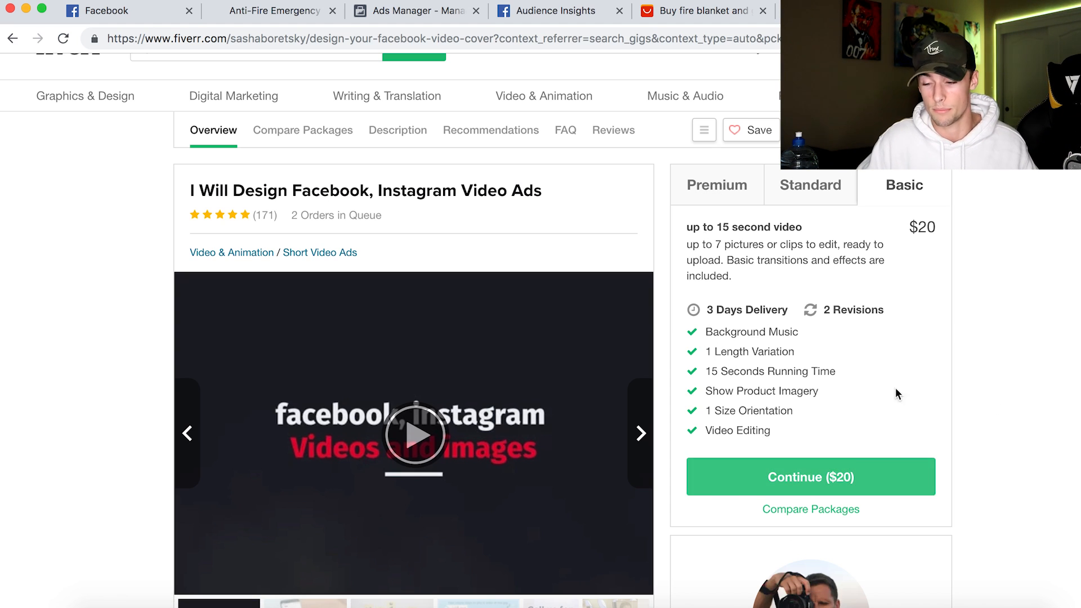
scroll(861, 386, down, 3)
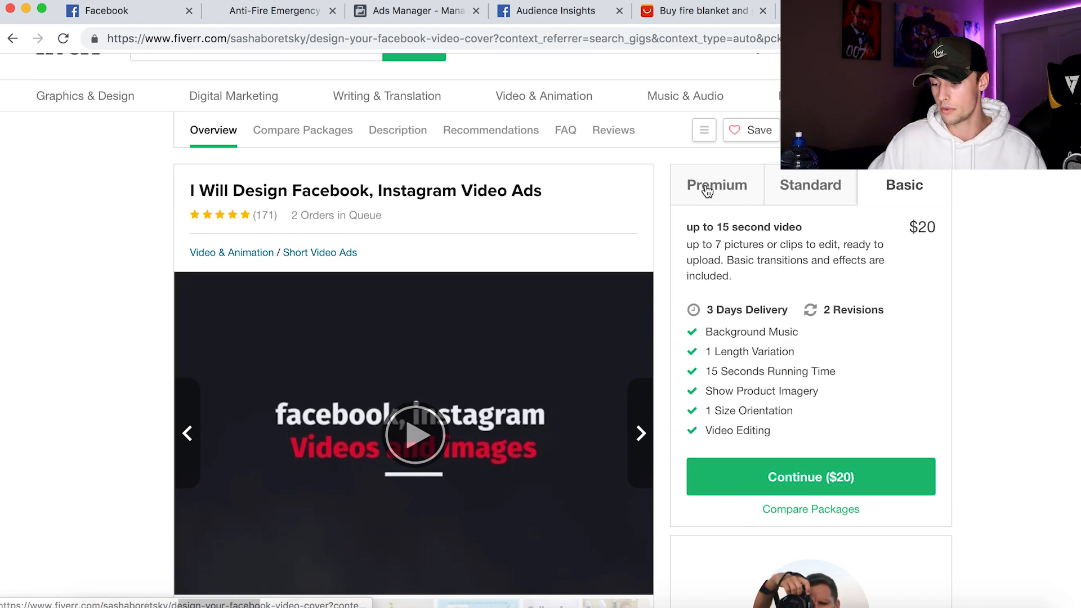
scroll(859, 386, up, 2)
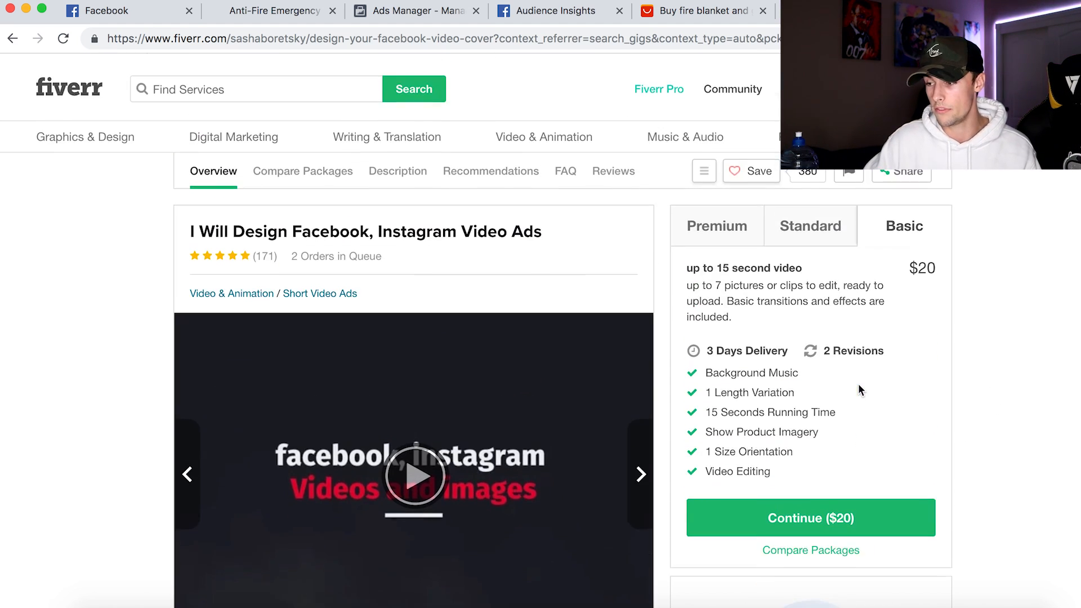
key(super+w)
Step: Start on the ad's text in Ads Manager and examine the Fire Reaction post's copy, headline and call to action as reference
click(400, 446)
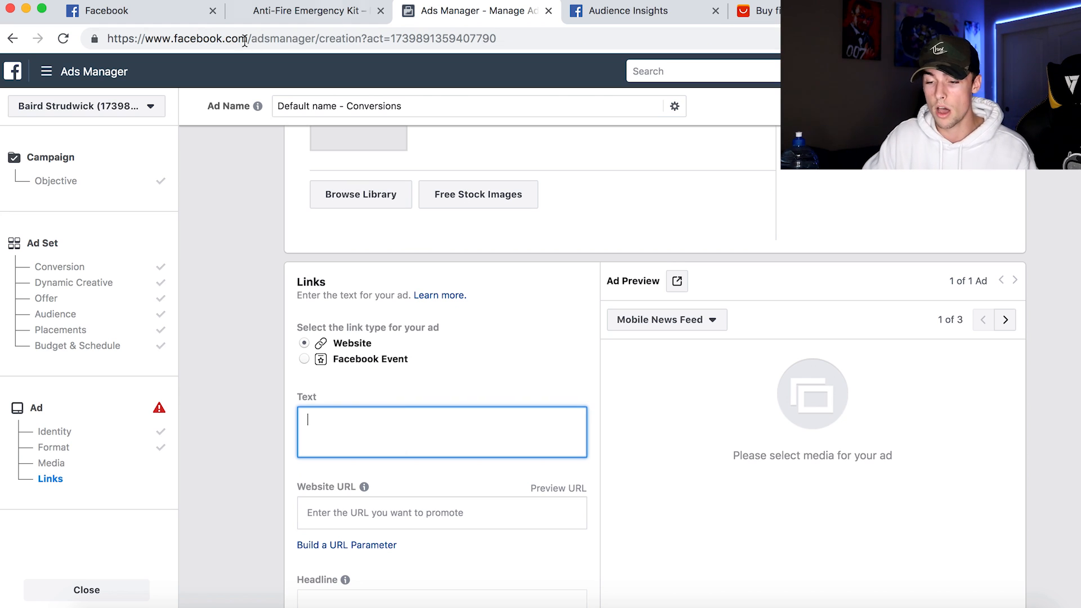
click(172, 18)
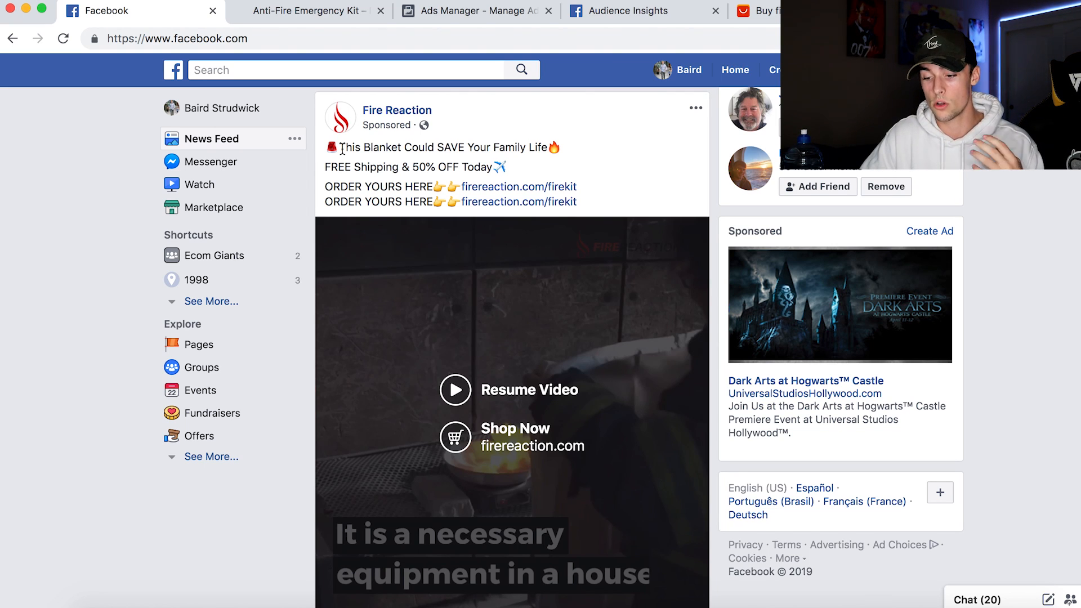
scroll(550, 411, down, 1)
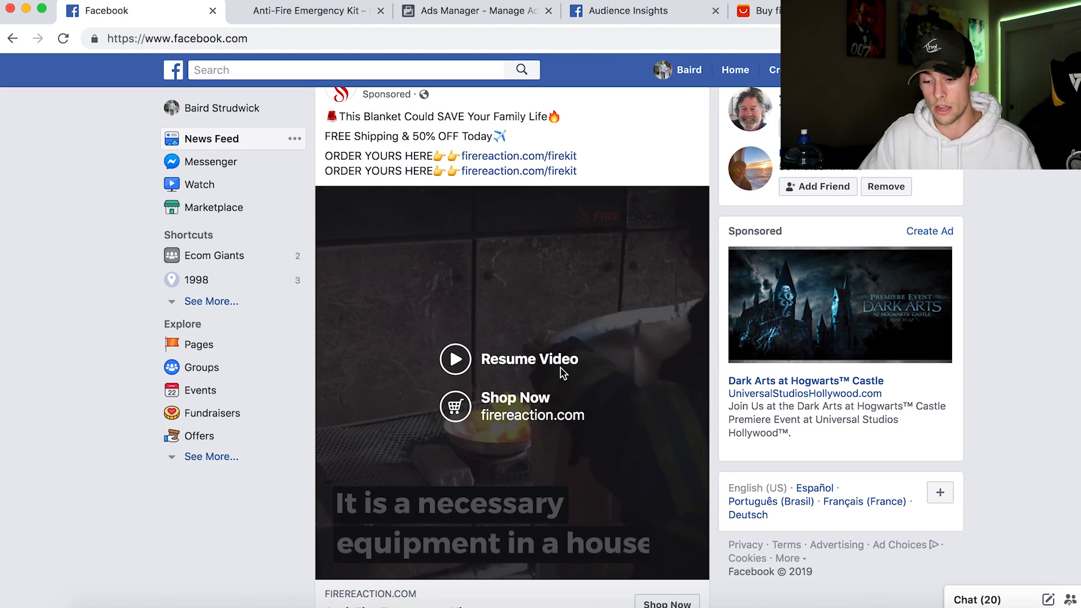
scroll(579, 255, down, 5)
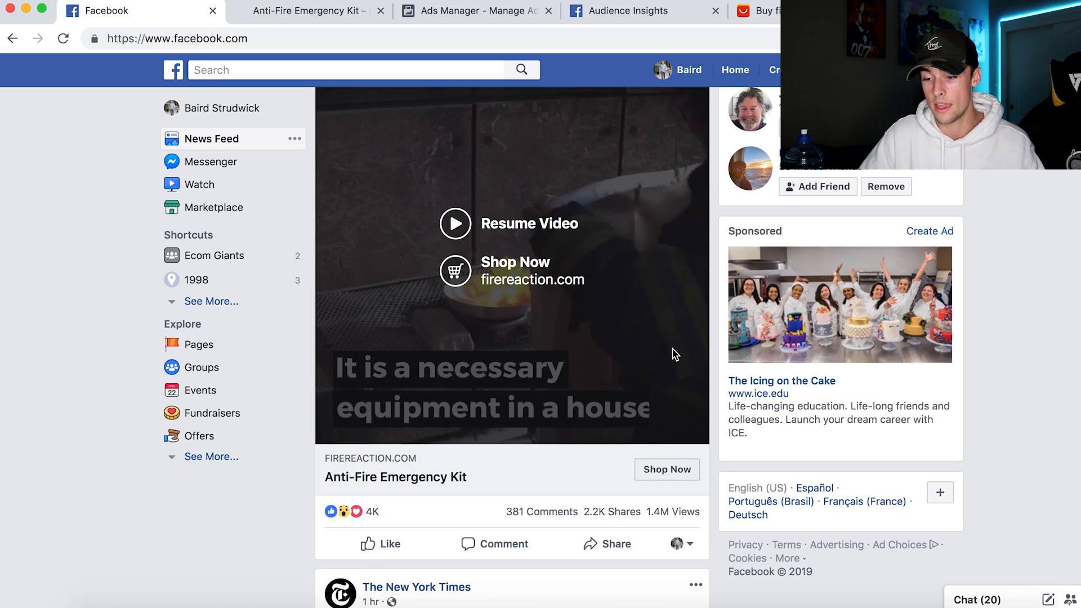
scroll(655, 333, up, 7)
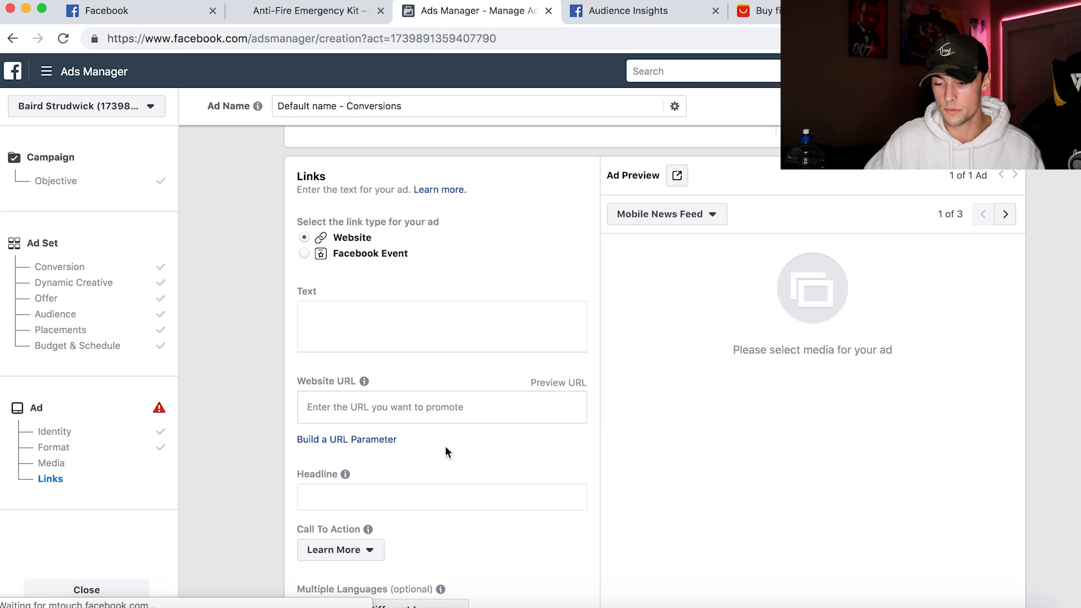
Step: Go through the ad's Text, Website URL and Headline fields in the Ads Manager link settings
click(381, 313)
scroll(388, 313, down, 3)
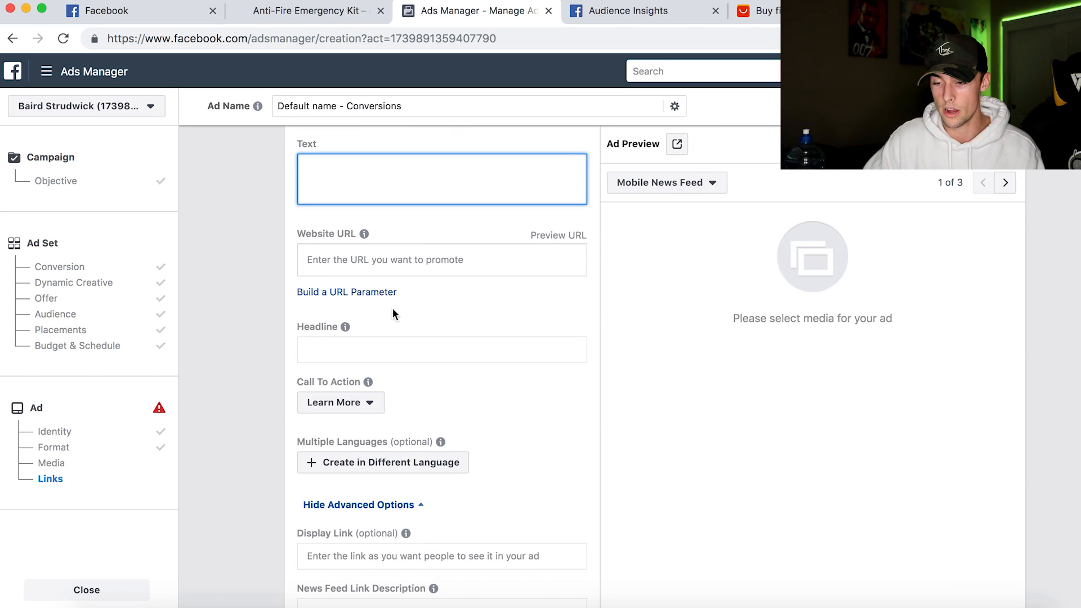
click(428, 259)
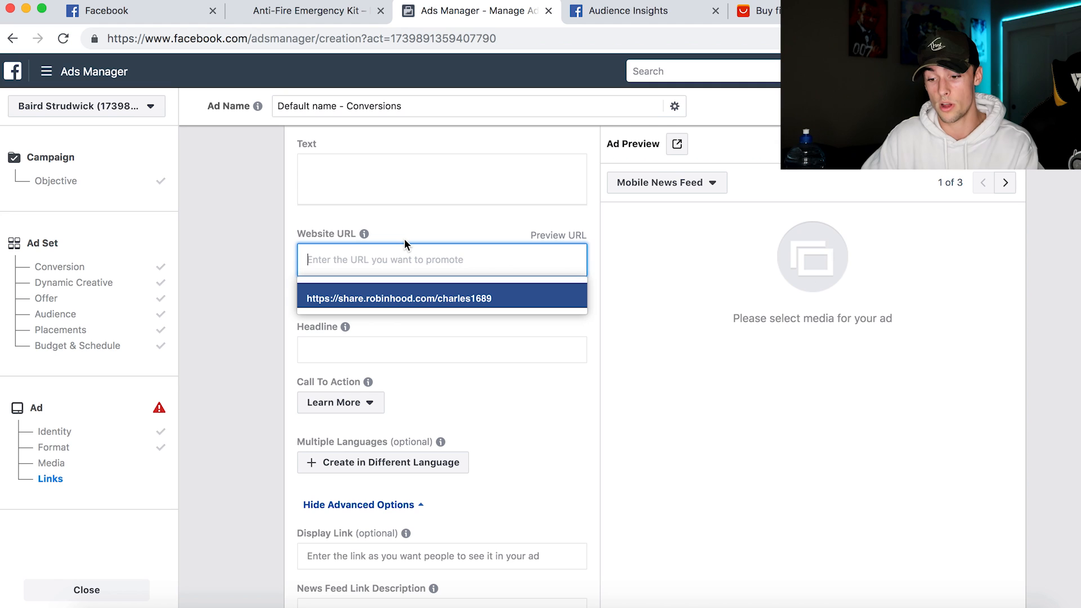
click(424, 345)
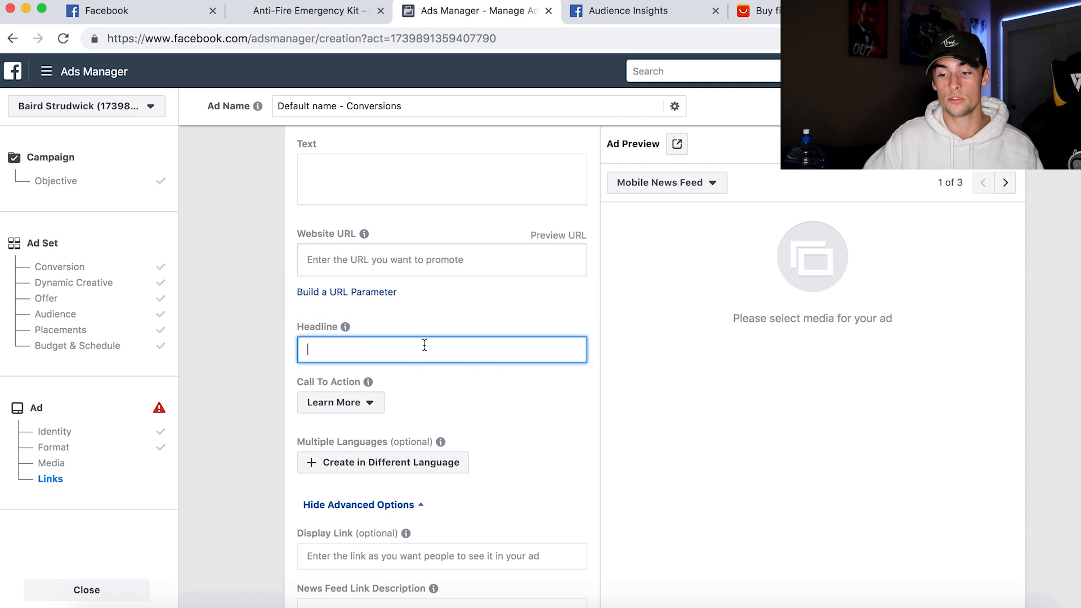
Step: Return to the Fire Reaction post in the Facebook news feed and compare its headline with its ad text
click(160, 20)
scroll(338, 394, down, 5)
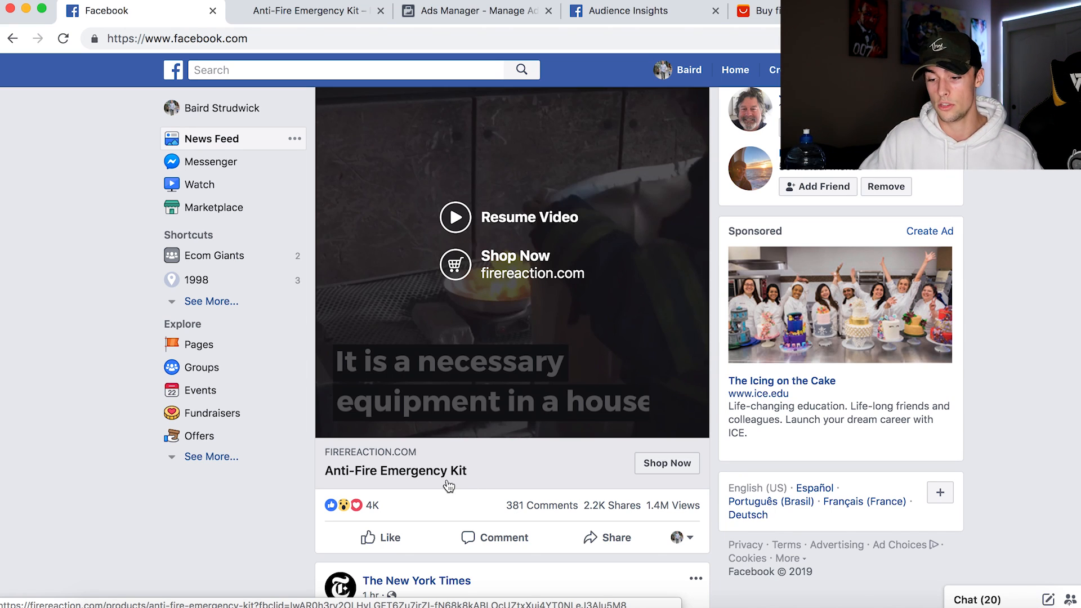
scroll(454, 379, up, 5)
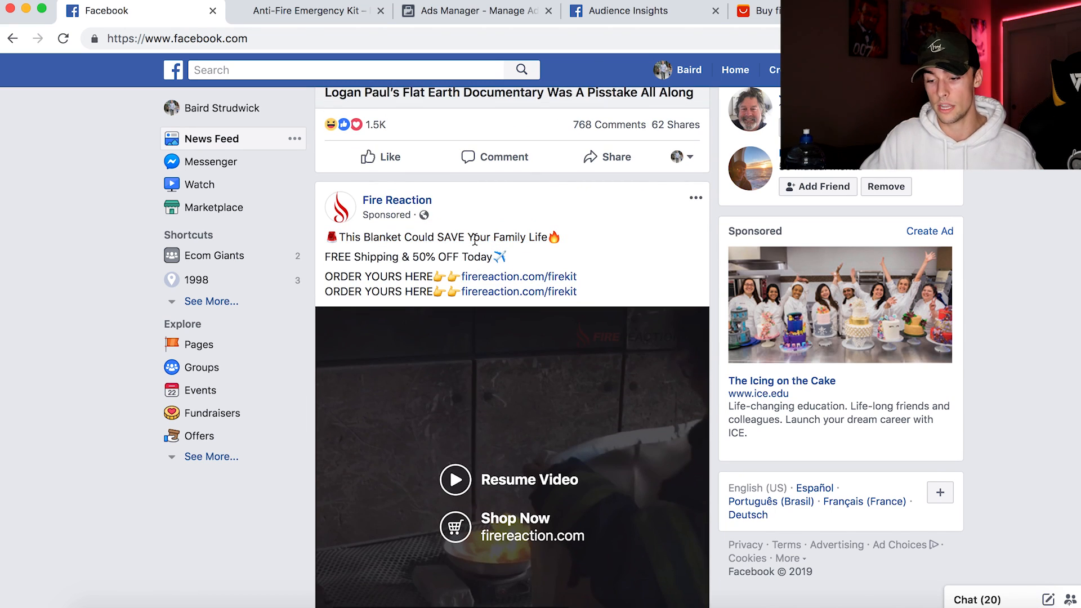
Step: Check the video and headline in the Fire Reaction post, and return to the ad's link settings in Ads Manager
scroll(475, 239, down, 5)
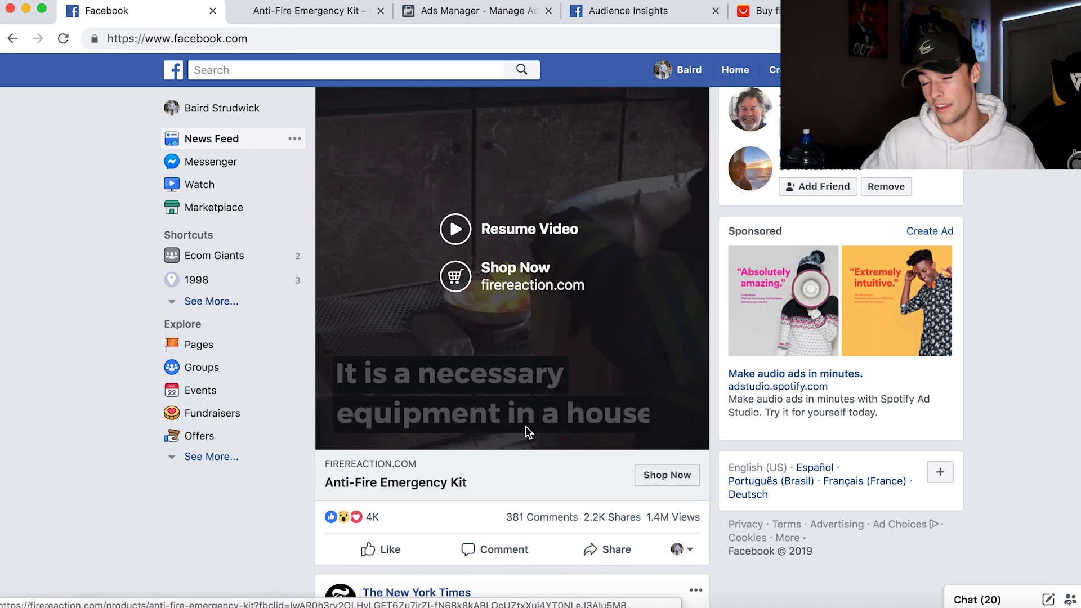
scroll(527, 432, up, 1)
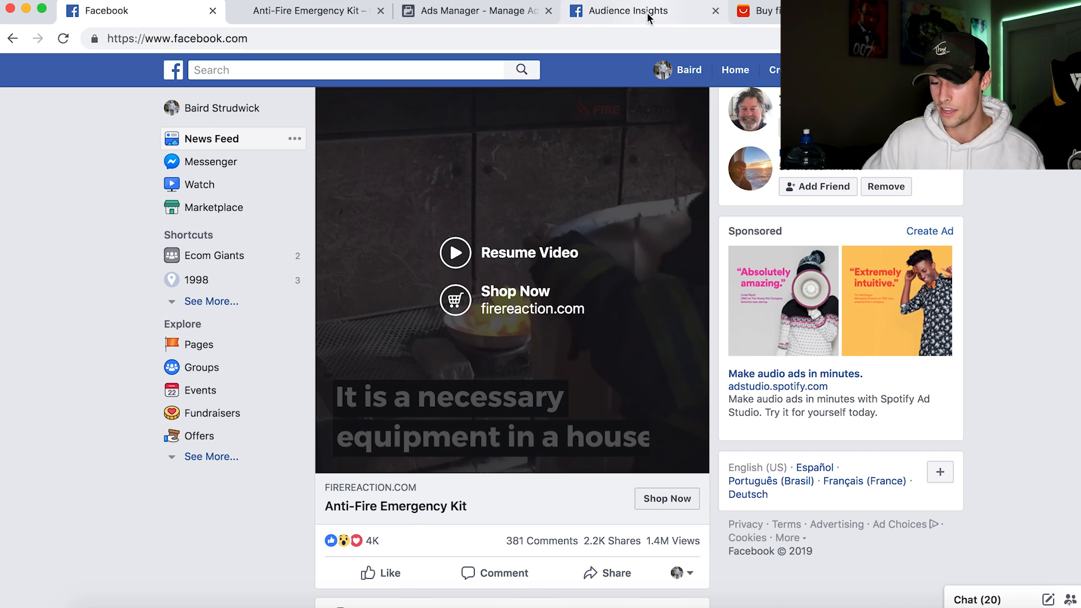
click(478, 11)
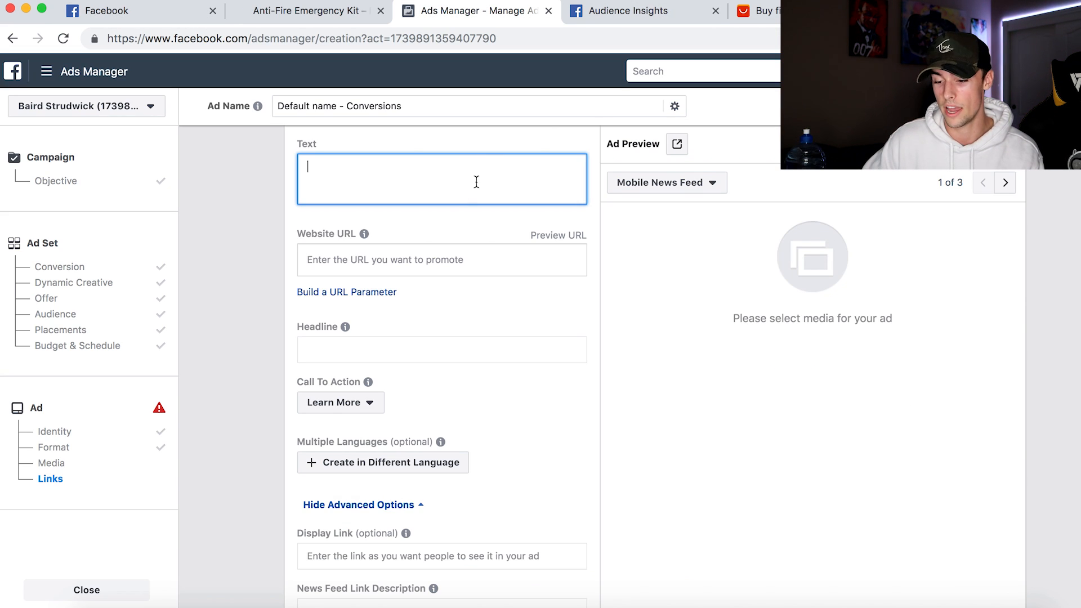
Step: Fill in the ad text "Amazing Ad here", website URL Bairdmentors.com and headline "Best Shopify Videos out there"
click(446, 258)
click(443, 350)
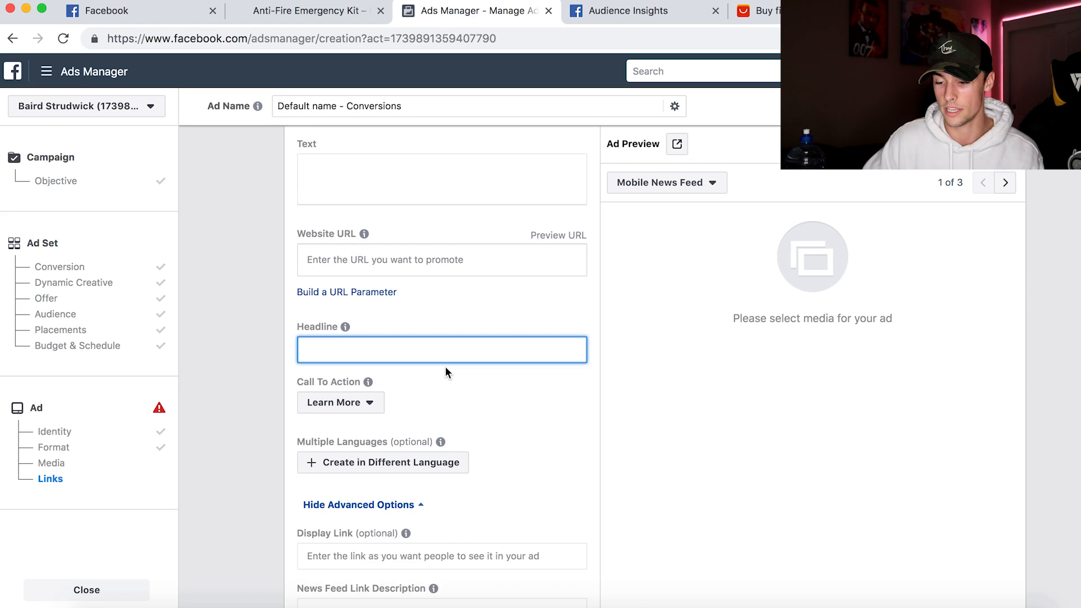
scroll(445, 368, down, 2)
scroll(446, 356, down, 2)
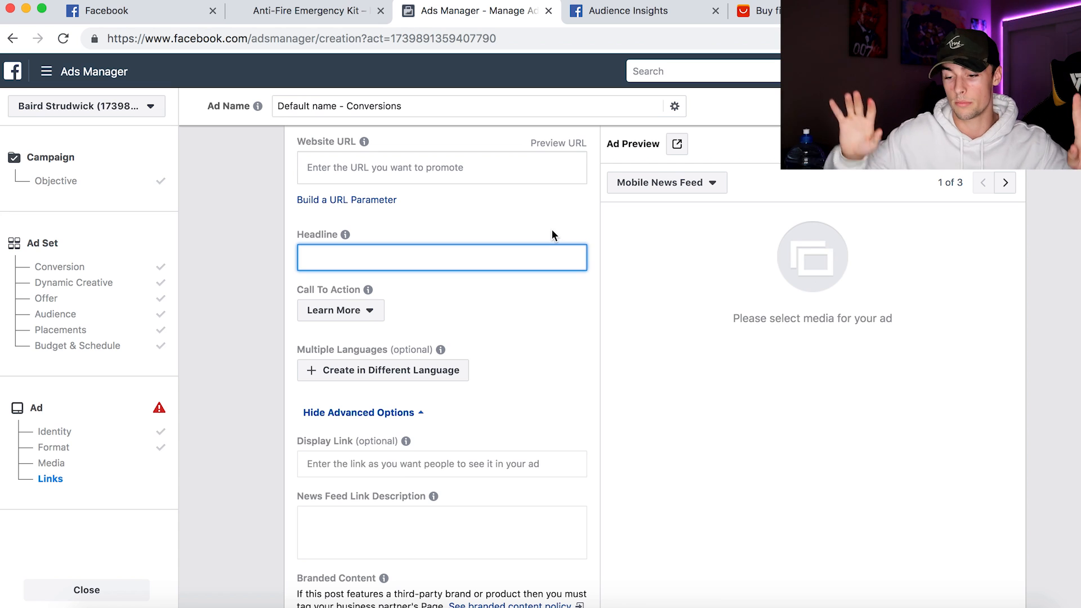
click(497, 292)
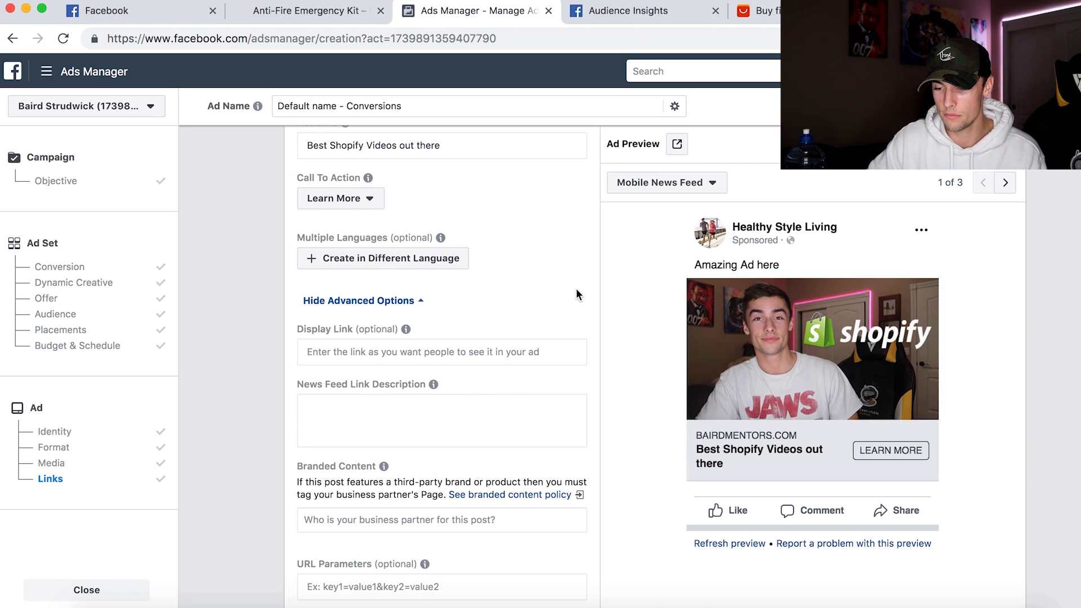
Step: Review the completed link and conversion tracking settings and confirm the ad to publish the campaign
scroll(576, 289, up, 5)
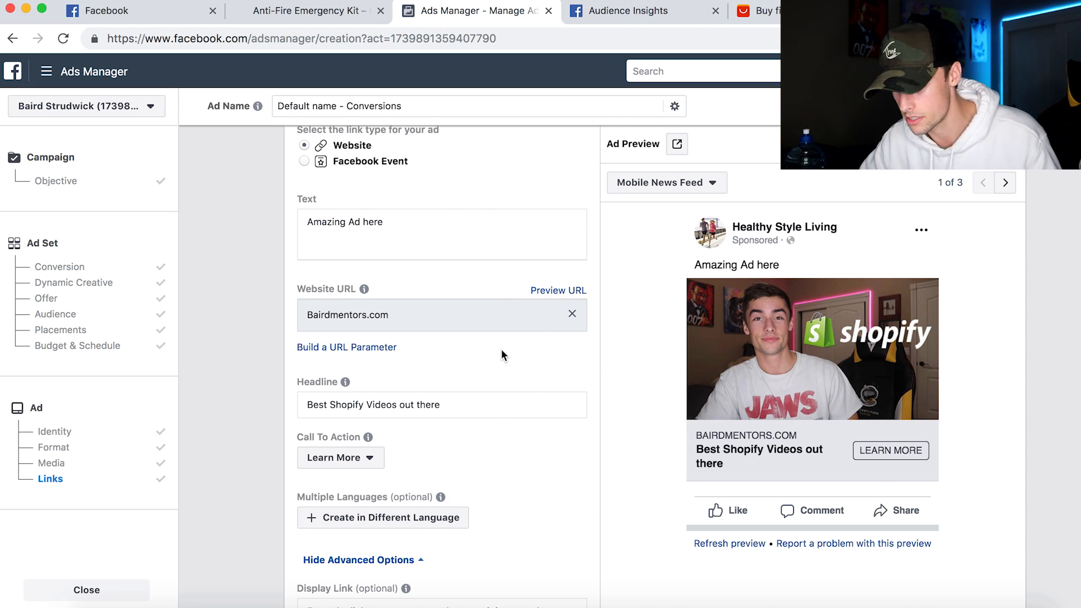
click(455, 243)
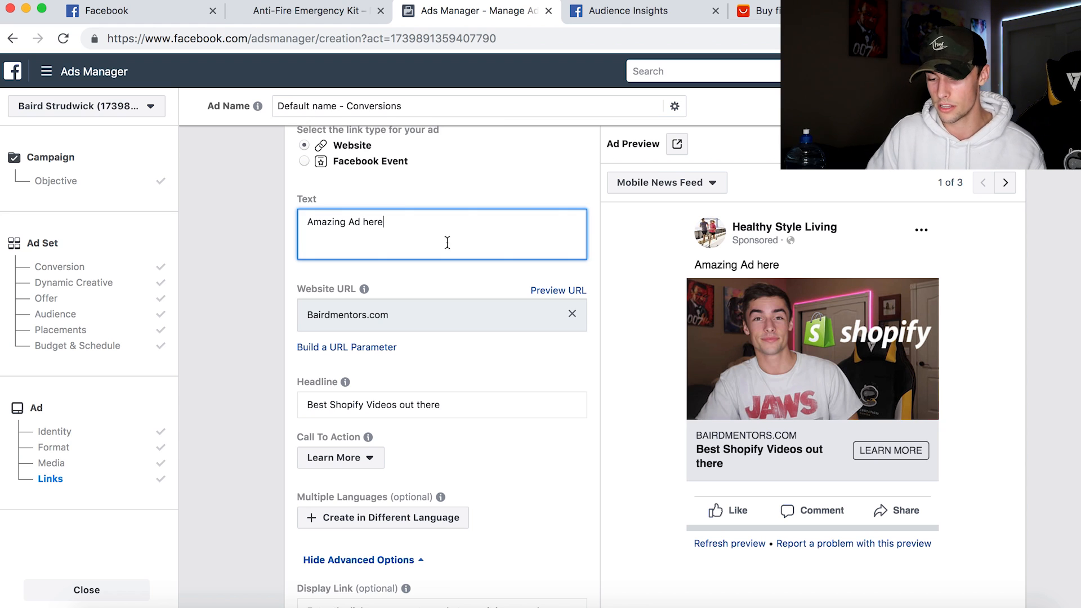
scroll(528, 298, down, 7)
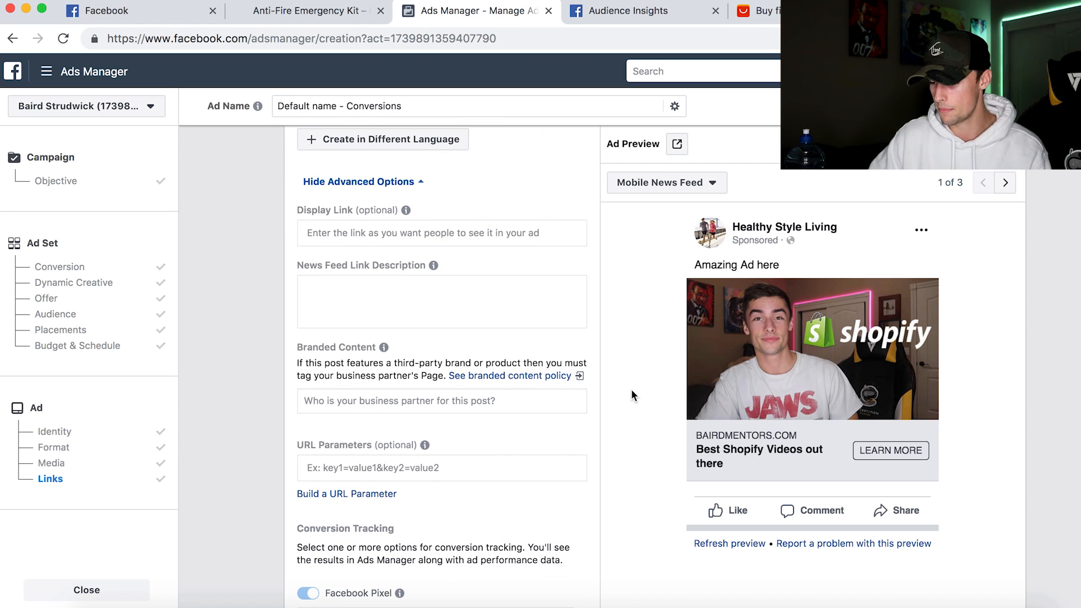
scroll(836, 381, down, 3)
scroll(627, 371, down, 6)
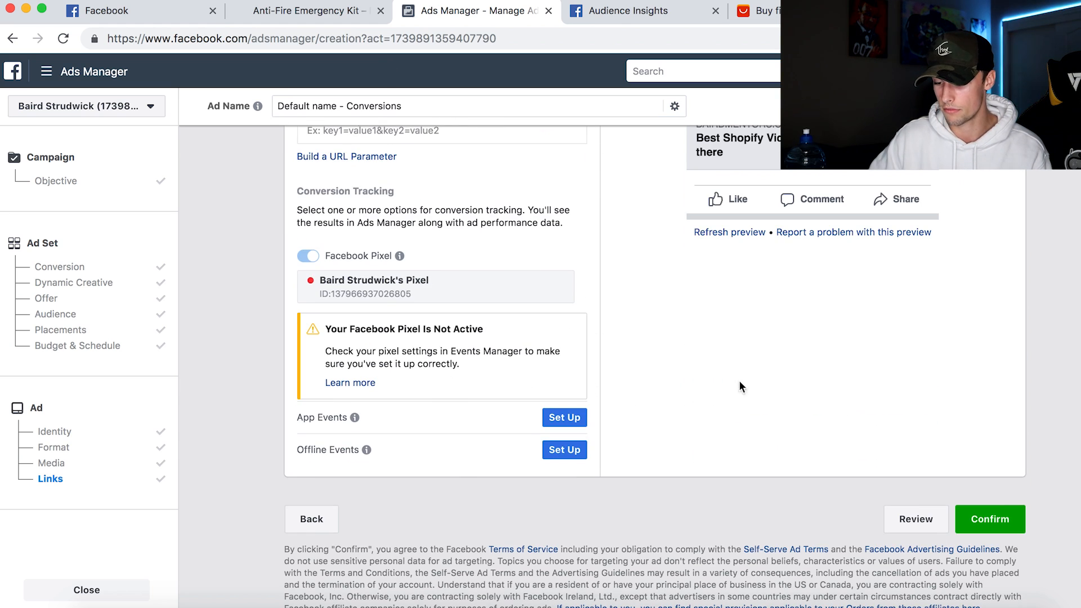
click(1003, 532)
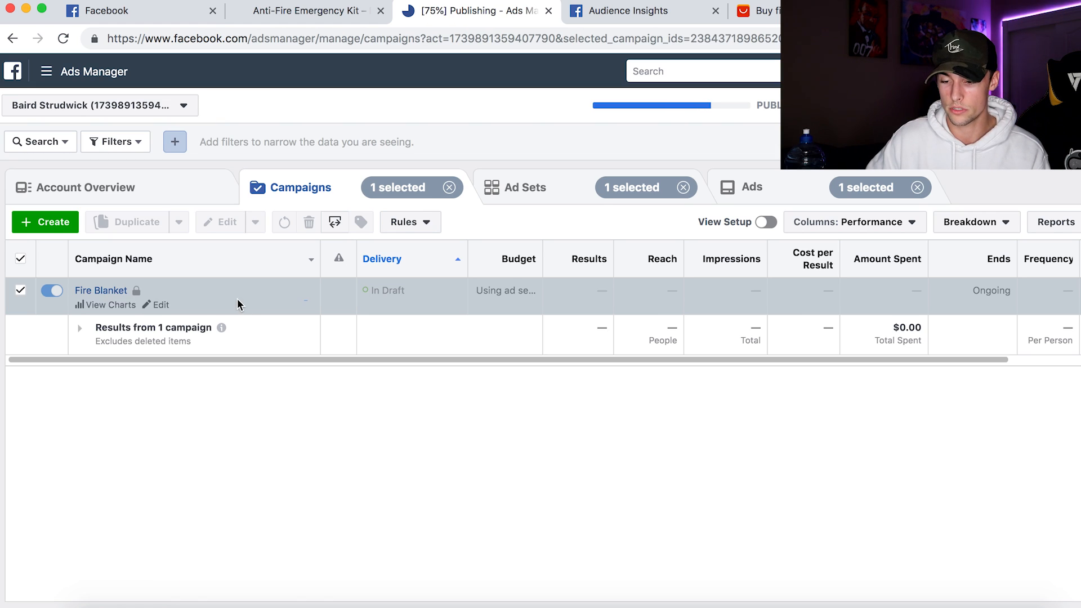
Step: Open the Fire Blanket campaign's ad sets and duplicate Fire Engineering into the original campaign with 9 copies
click(100, 293)
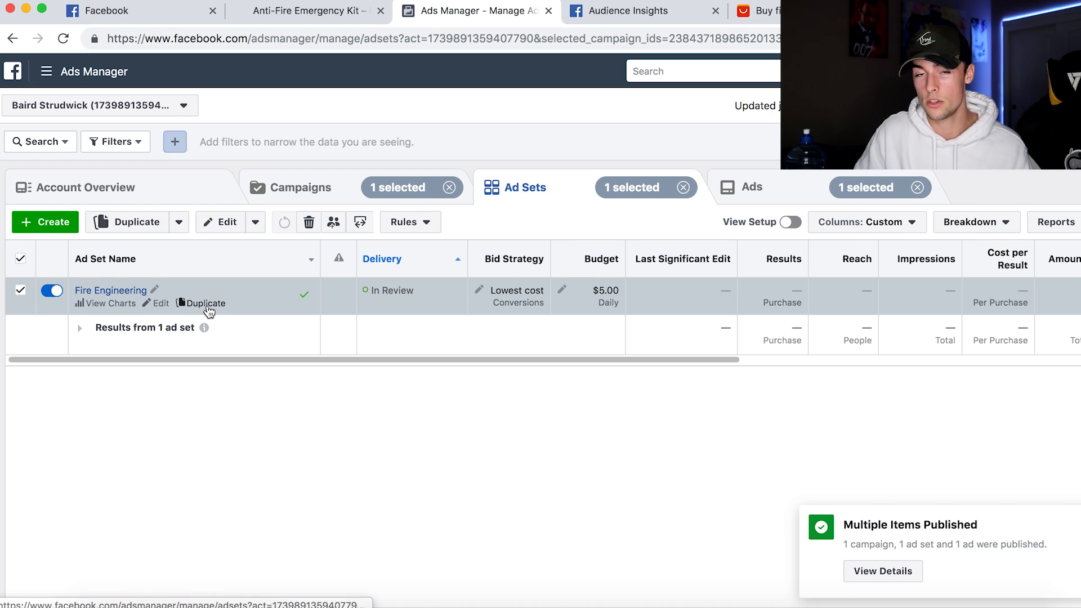
click(207, 306)
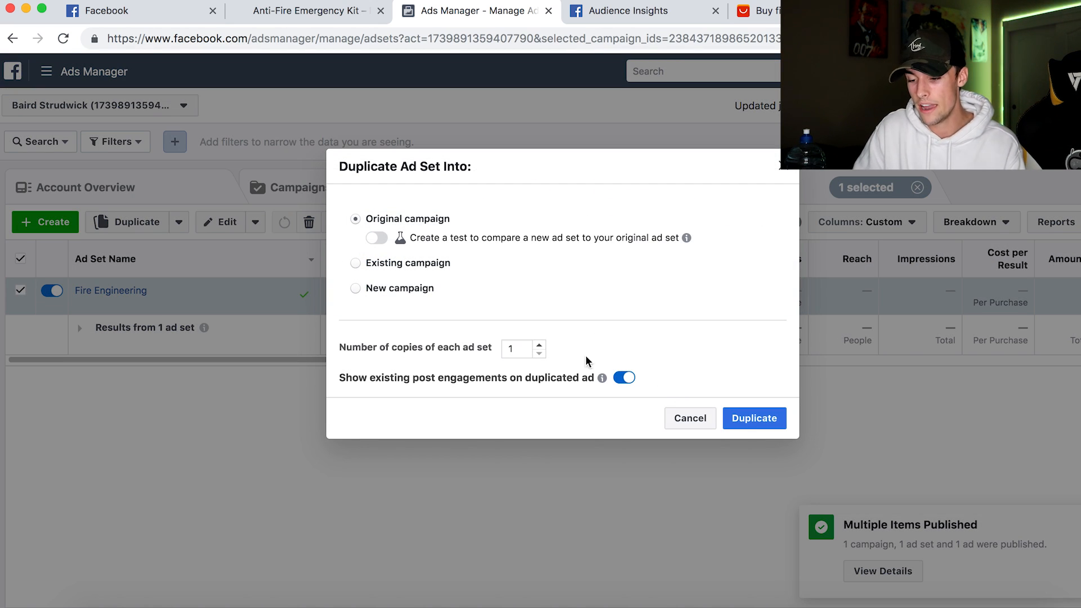
click(540, 345)
click(539, 345)
click(539, 345)
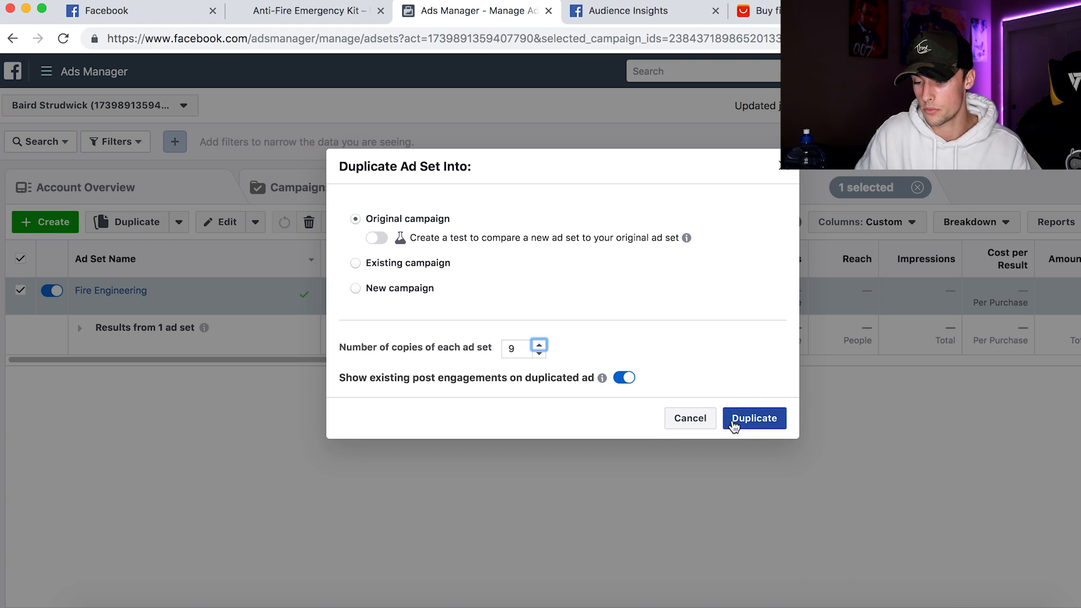
click(768, 419)
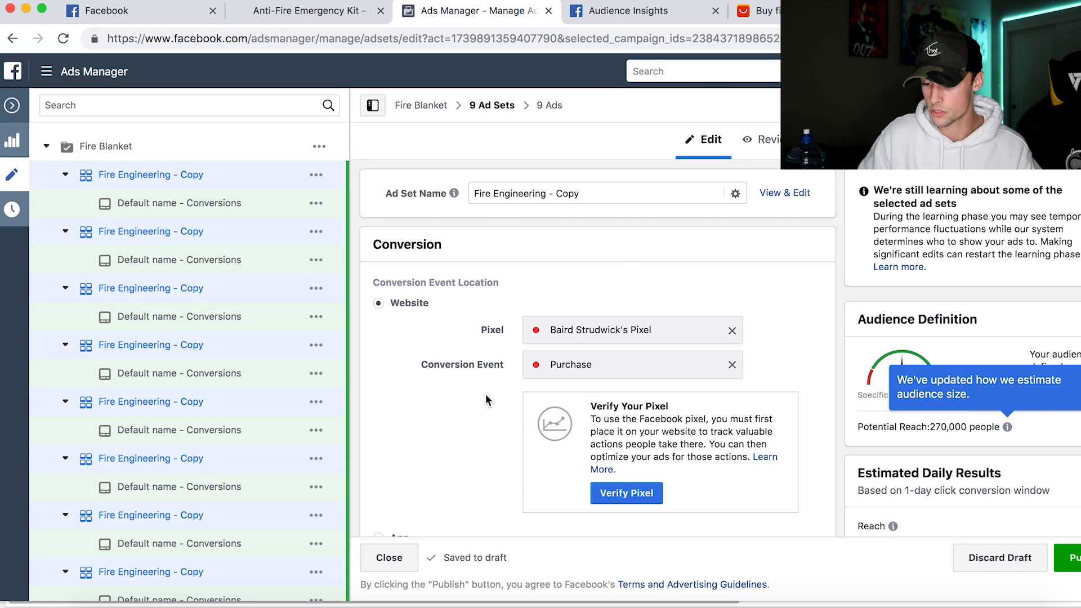
Step: Review the copied ad sets' budget, schedule, audience and detailed targeting, and look at the related interests in Audience Insights
scroll(486, 394, down, 10)
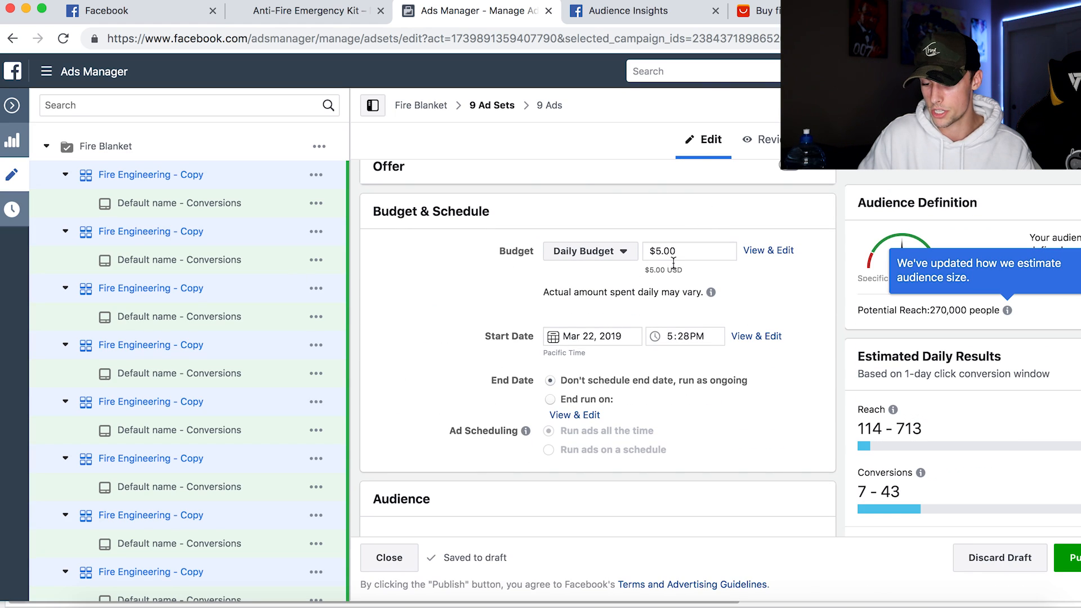
scroll(330, 321, down, 1)
scroll(494, 415, down, 6)
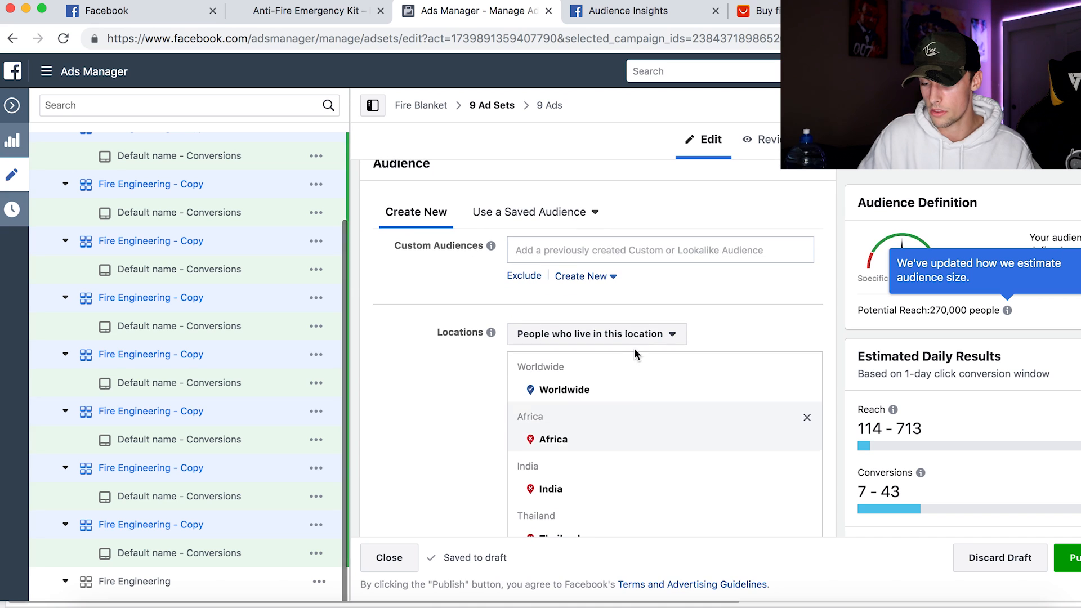
scroll(448, 450, down, 8)
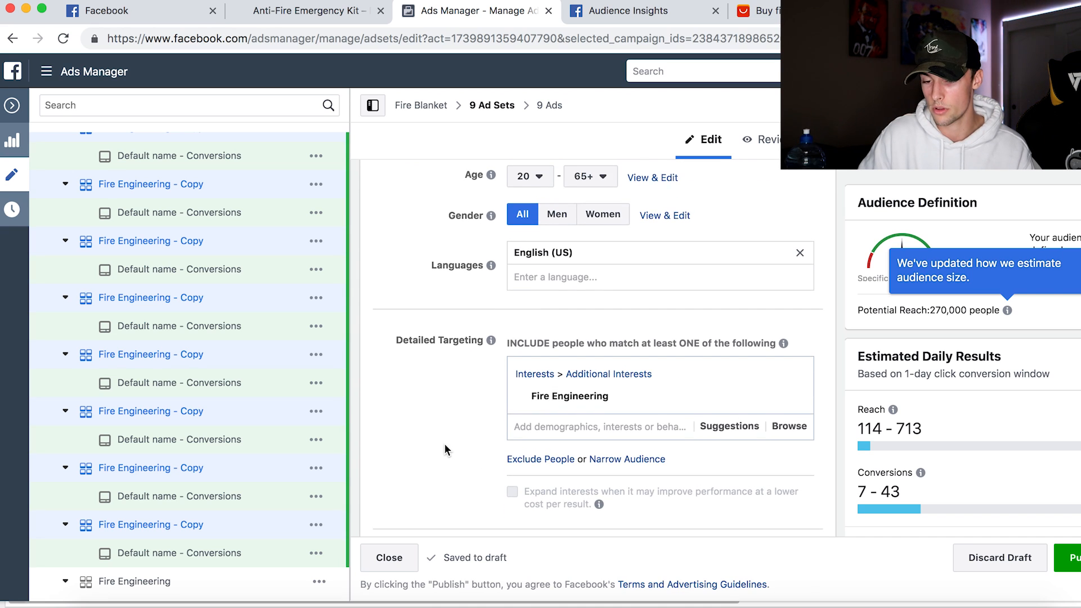
scroll(448, 307, down, 1)
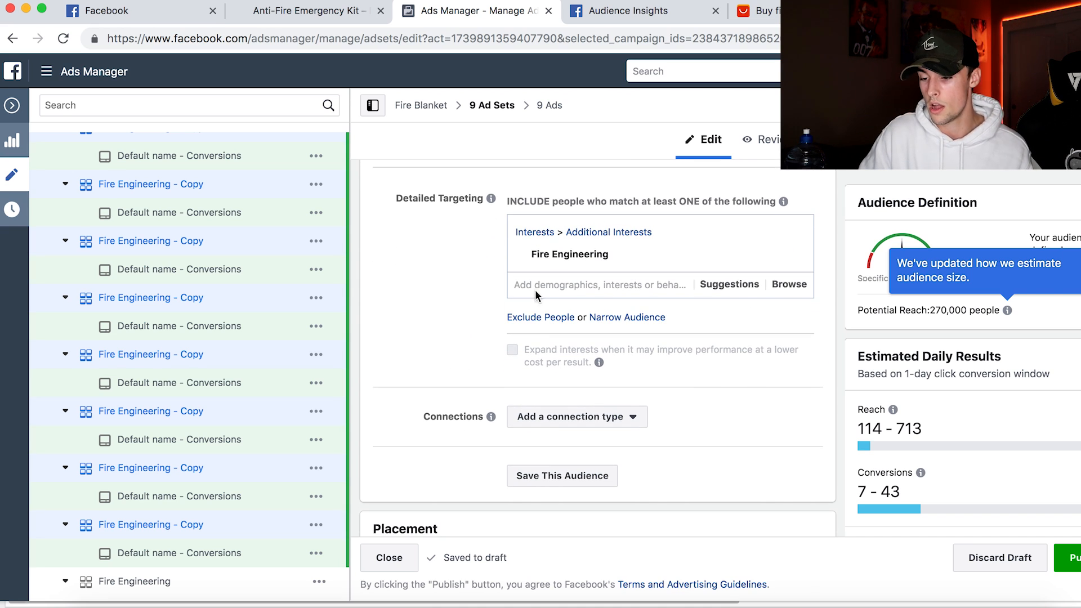
scroll(474, 280, down, 1)
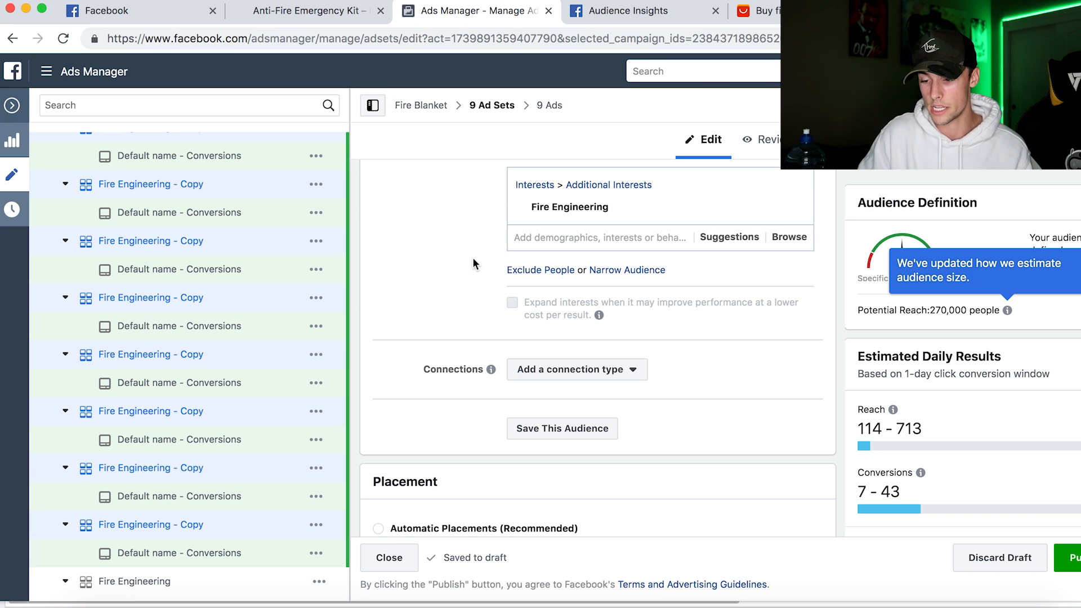
click(645, 12)
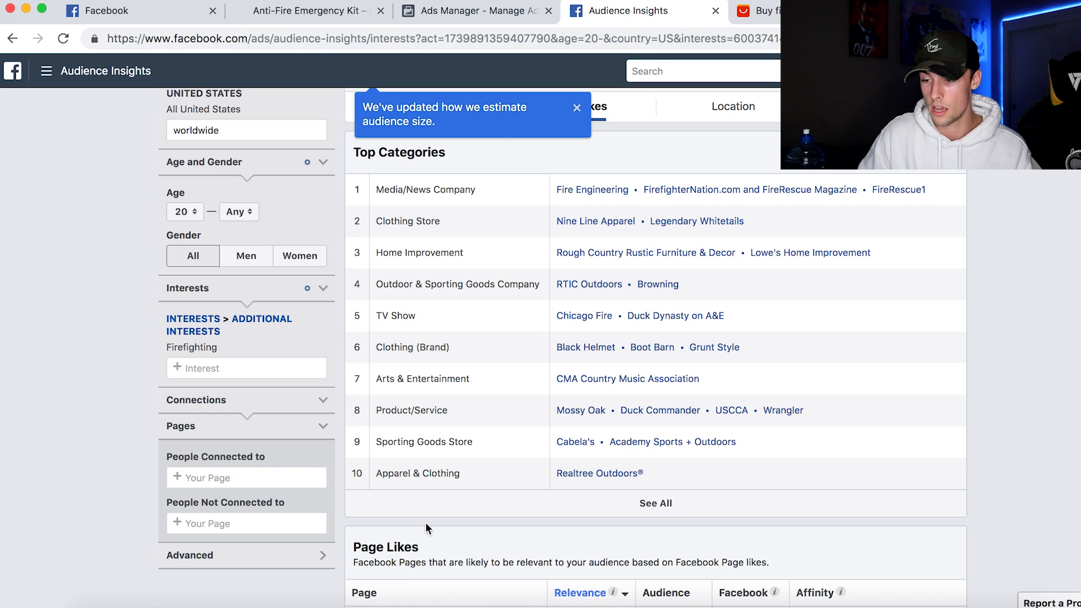
click(470, 11)
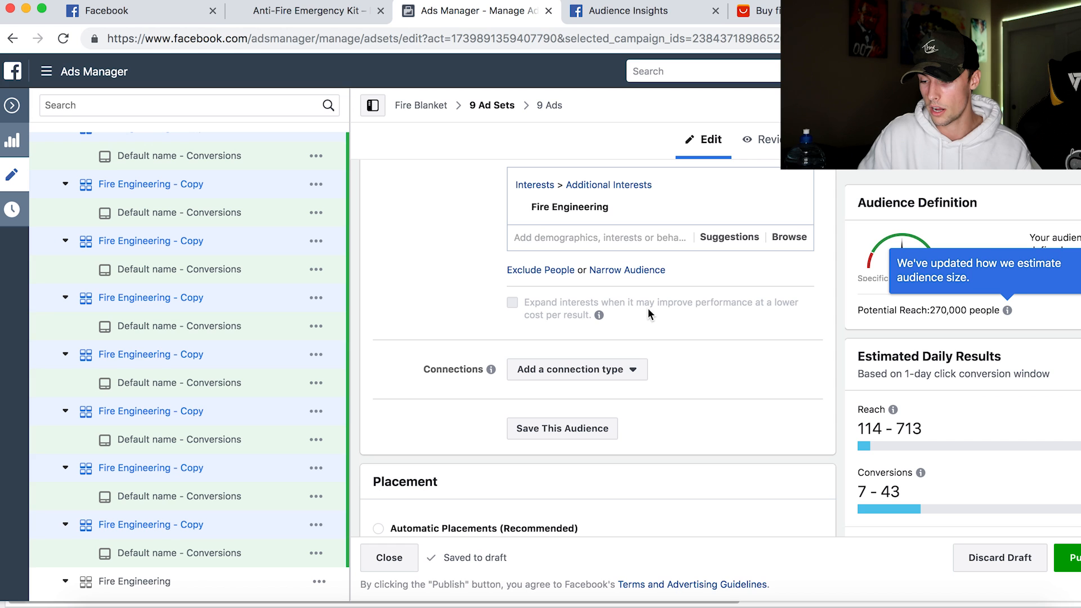
Step: Replace the Fire Engineering interest with the suggested job title Firefighter in the copied ad sets' detailed targeting
click(731, 231)
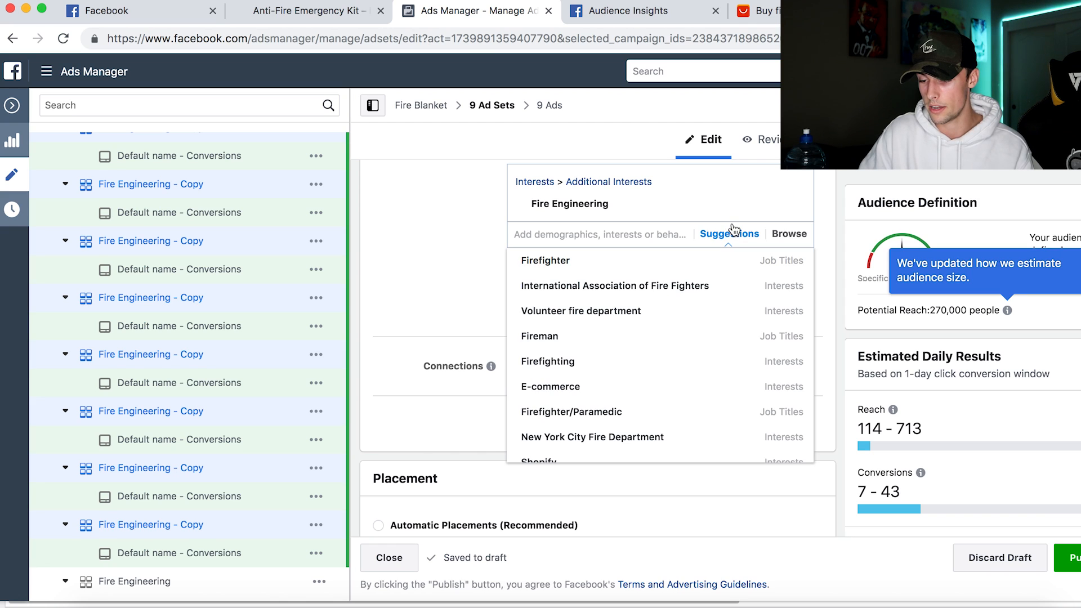
mouse_move(670, 266)
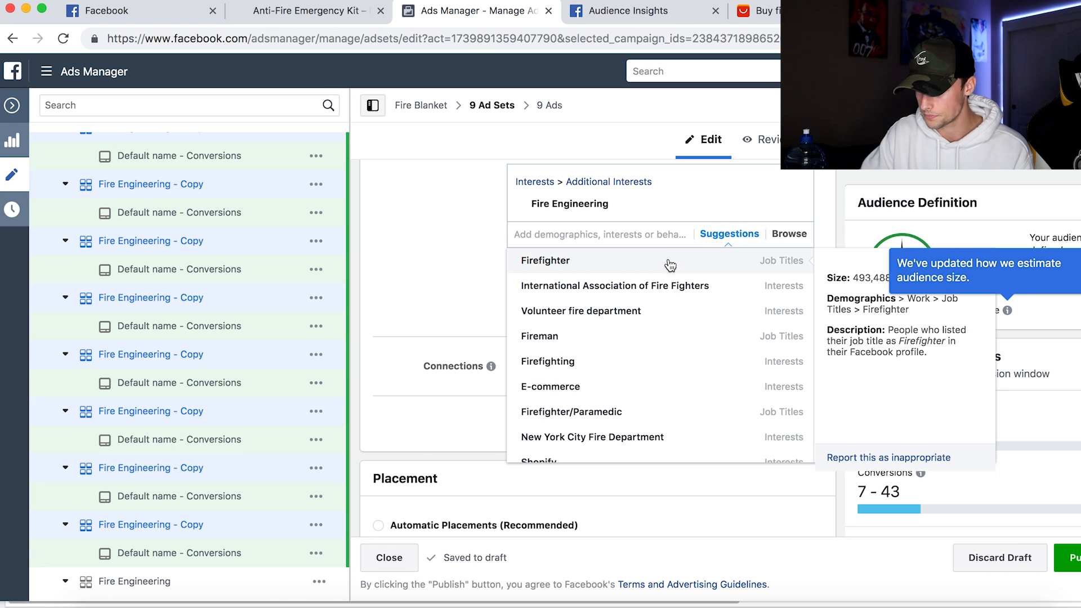
click(729, 234)
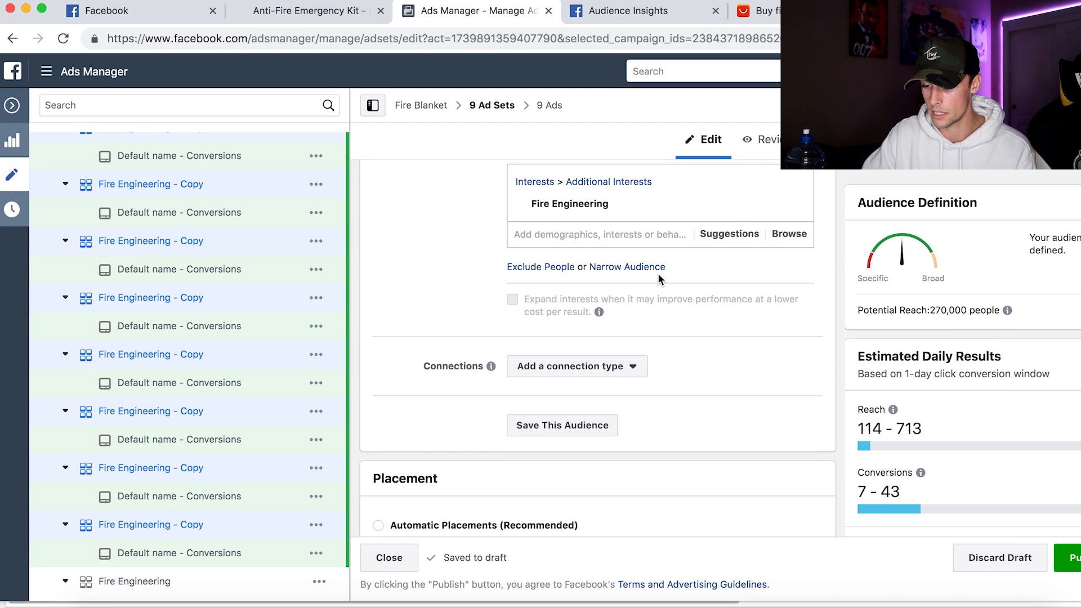
click(730, 248)
mouse_move(632, 262)
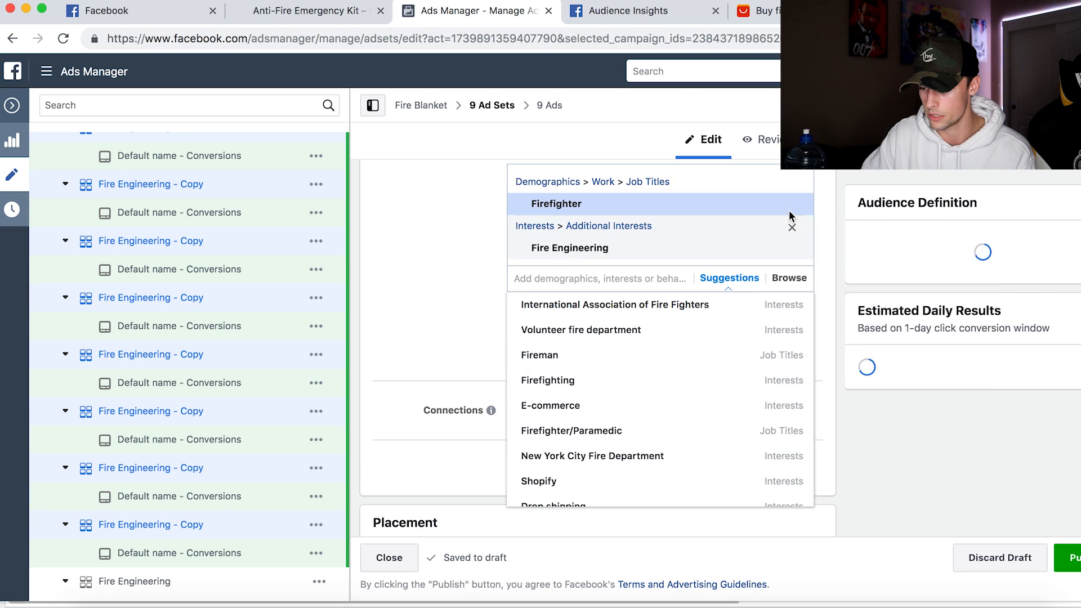
click(791, 231)
scroll(590, 297, up, 2)
mouse_move(590, 297)
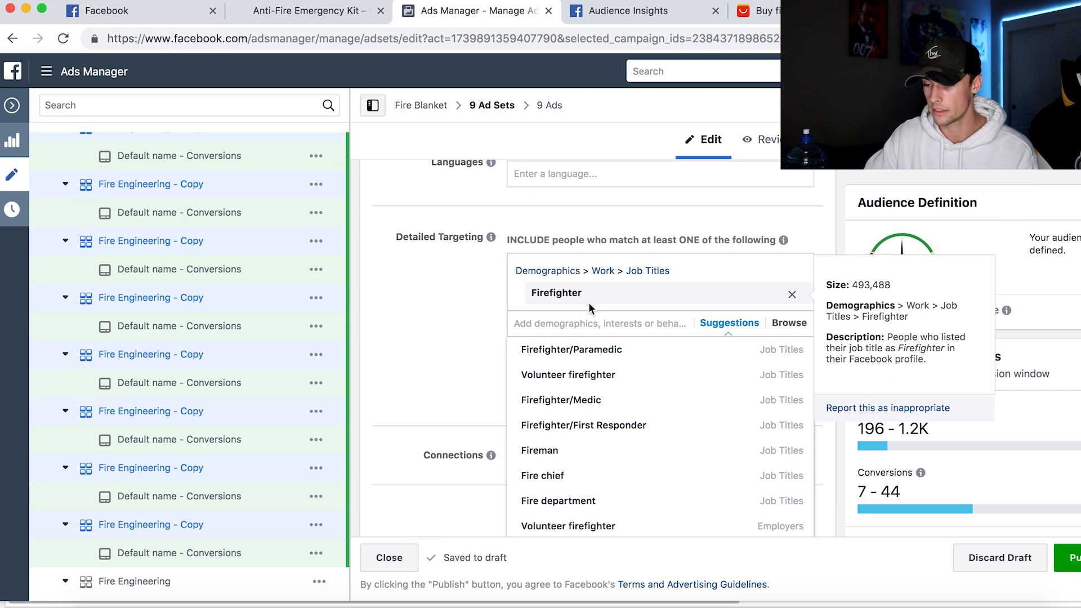
click(458, 302)
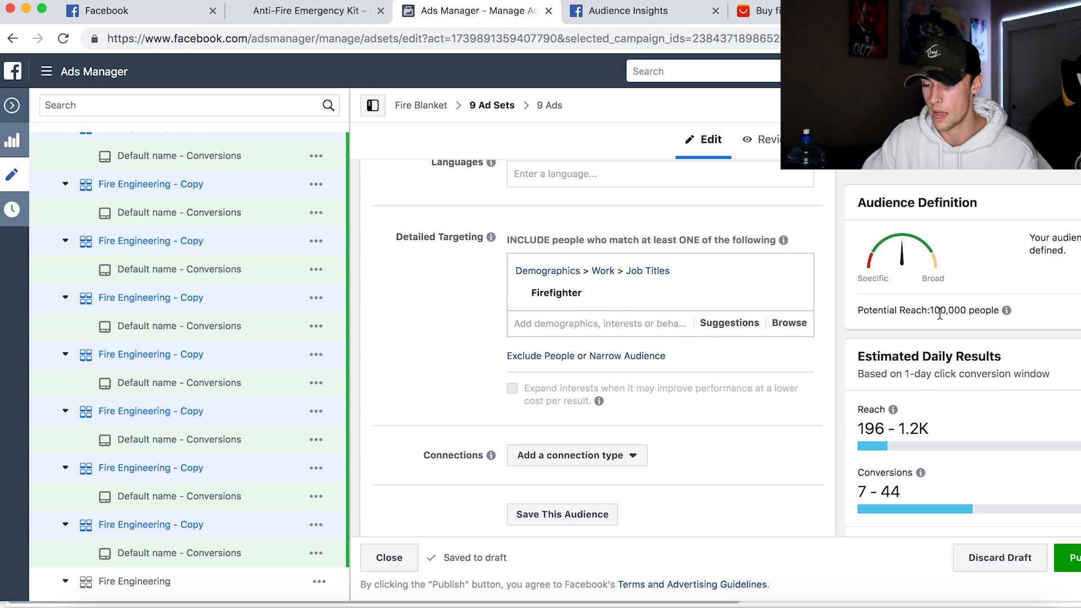
Step: Add the job titles Firefighter/Paramedic, Firefighter/First Responder, Volunteer firefighter, Fireman and Wildland Firefighter, plus the employer Firefighter, to the copied ad sets' detailed targeting
click(729, 322)
mouse_move(714, 360)
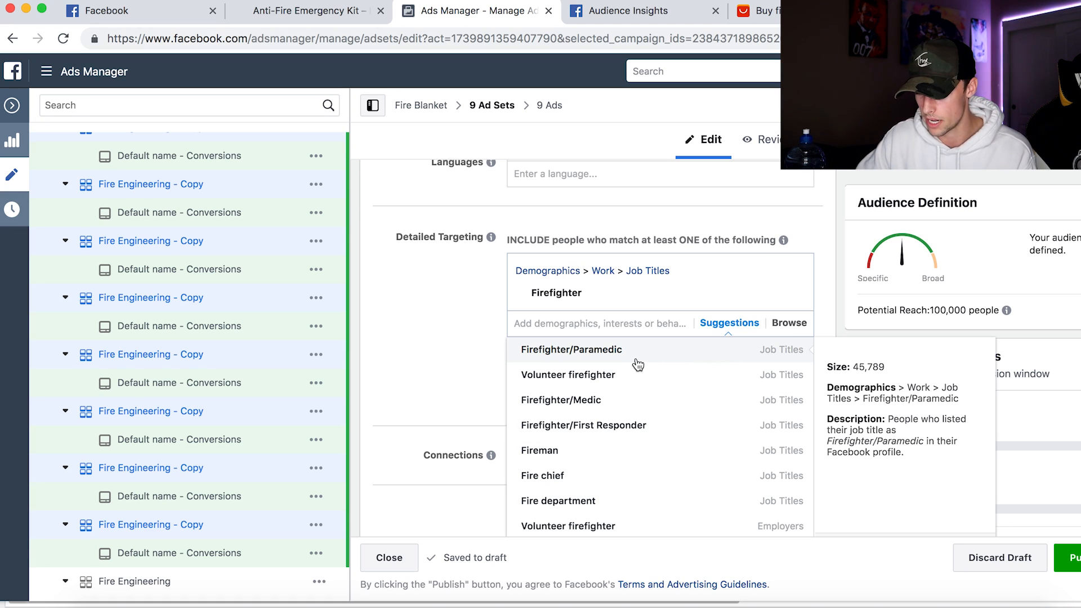
mouse_move(653, 411)
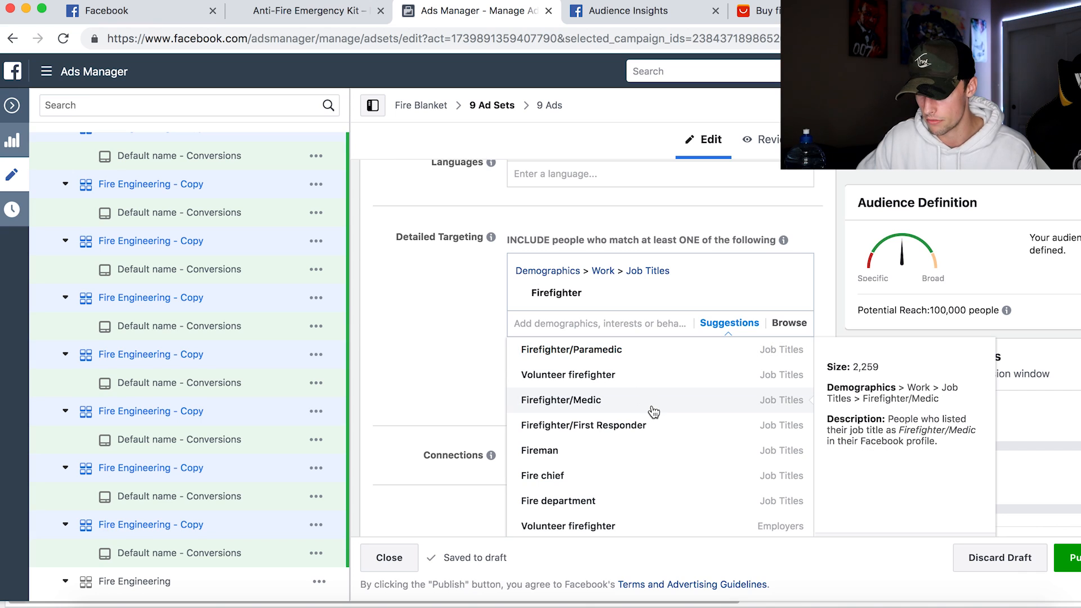
click(656, 351)
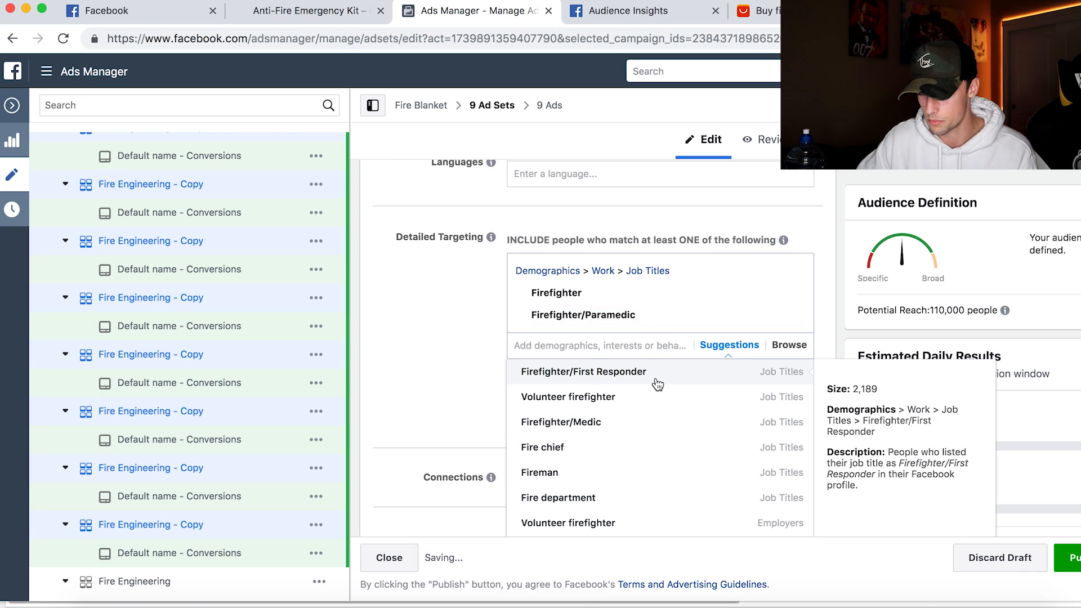
click(657, 382)
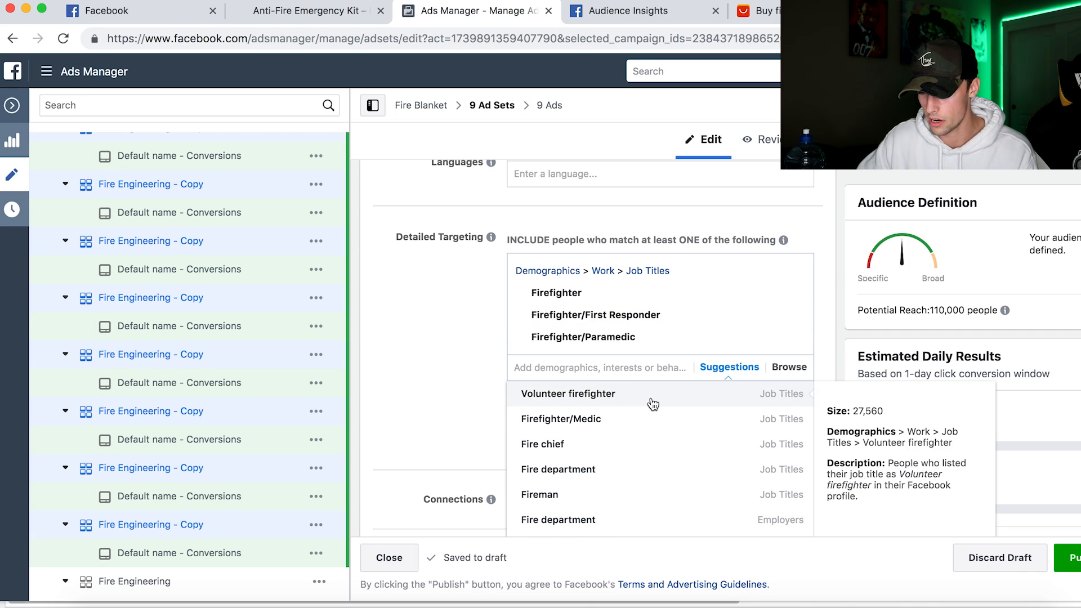
click(652, 405)
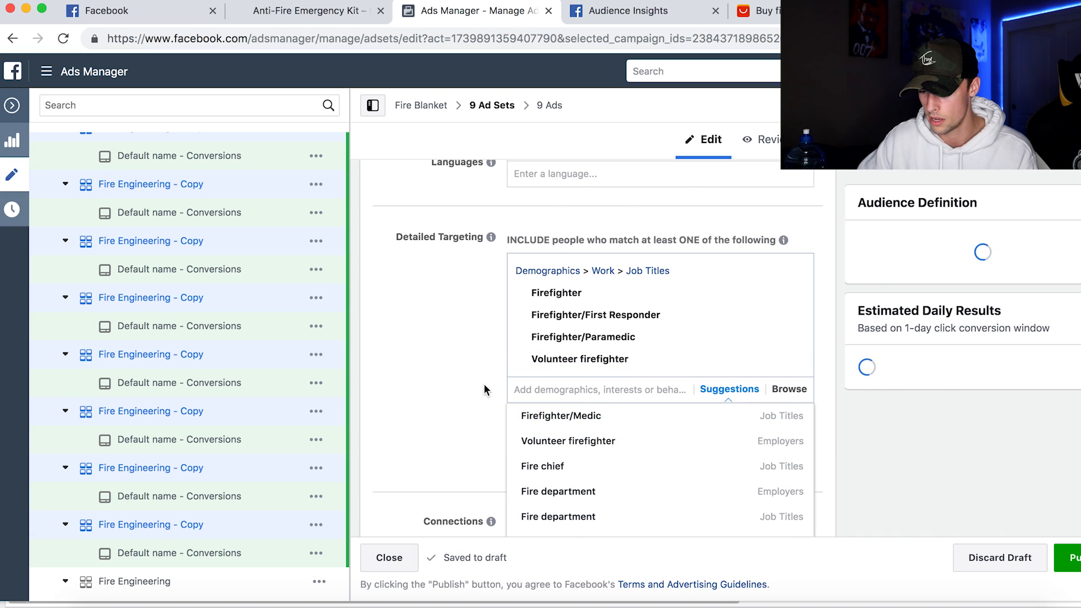
scroll(484, 383, down, 2)
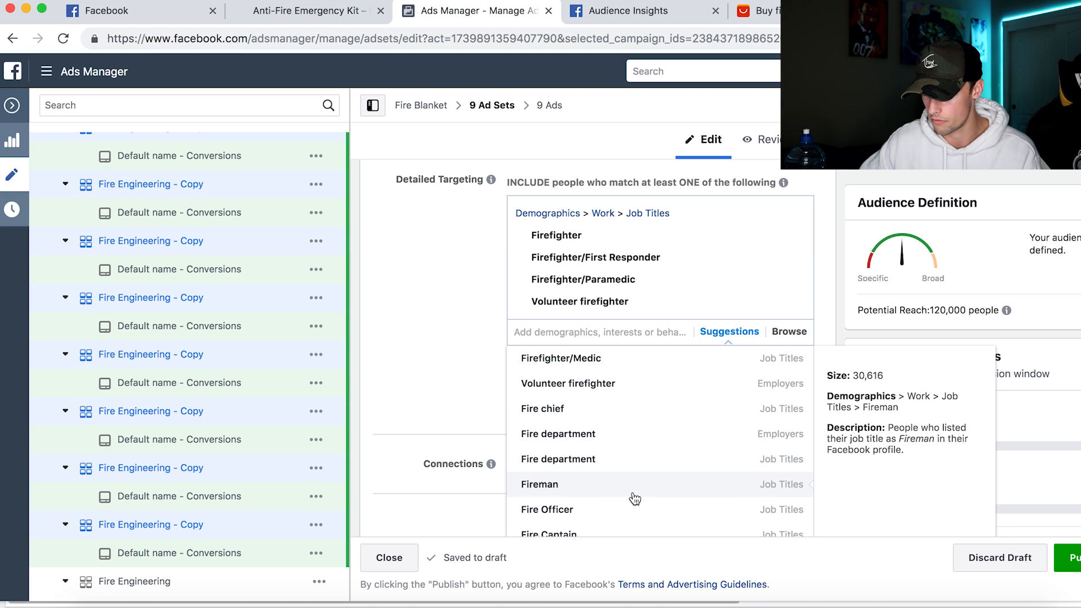
click(642, 391)
scroll(441, 321, up, 5)
scroll(441, 322, down, 4)
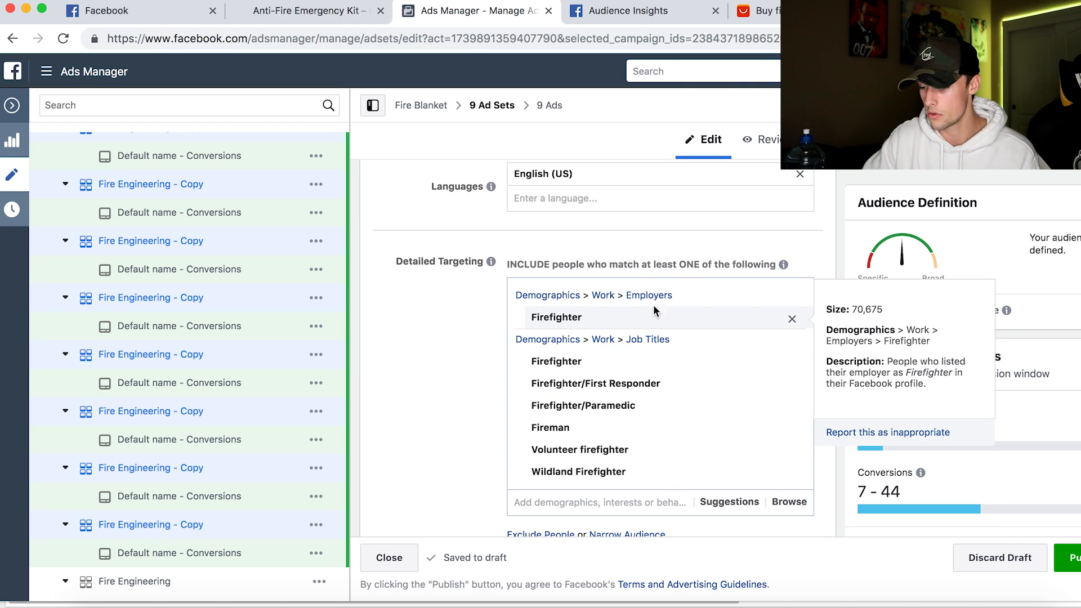
Step: Rename the nine copied ad sets as Firefighter Job titles
mouse_move(1006, 311)
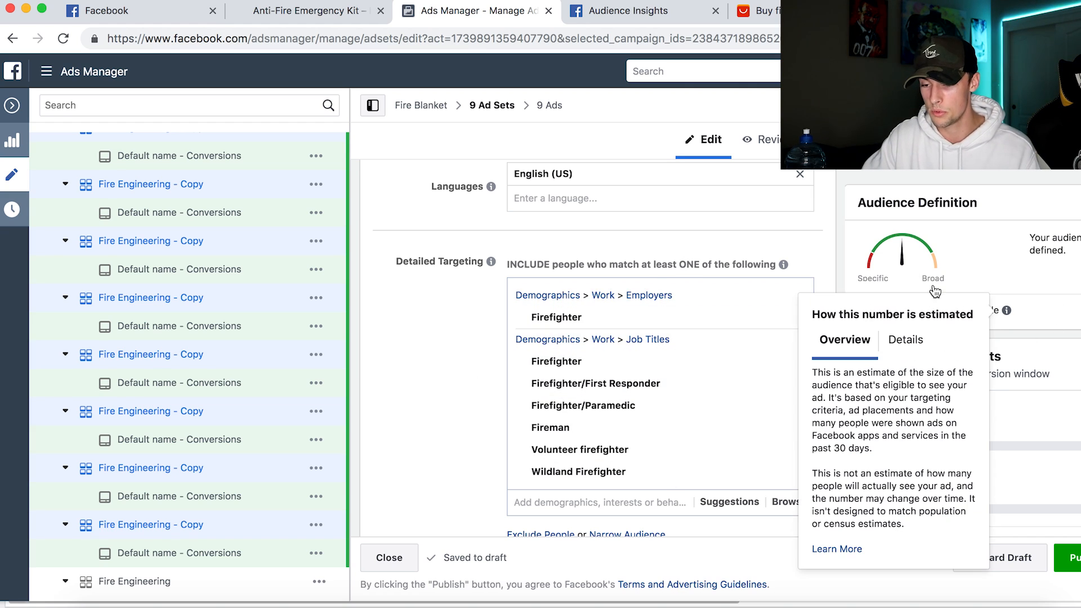
scroll(450, 275, up, 10)
drag(474, 193, 584, 193)
text(Firefighter Job titles)
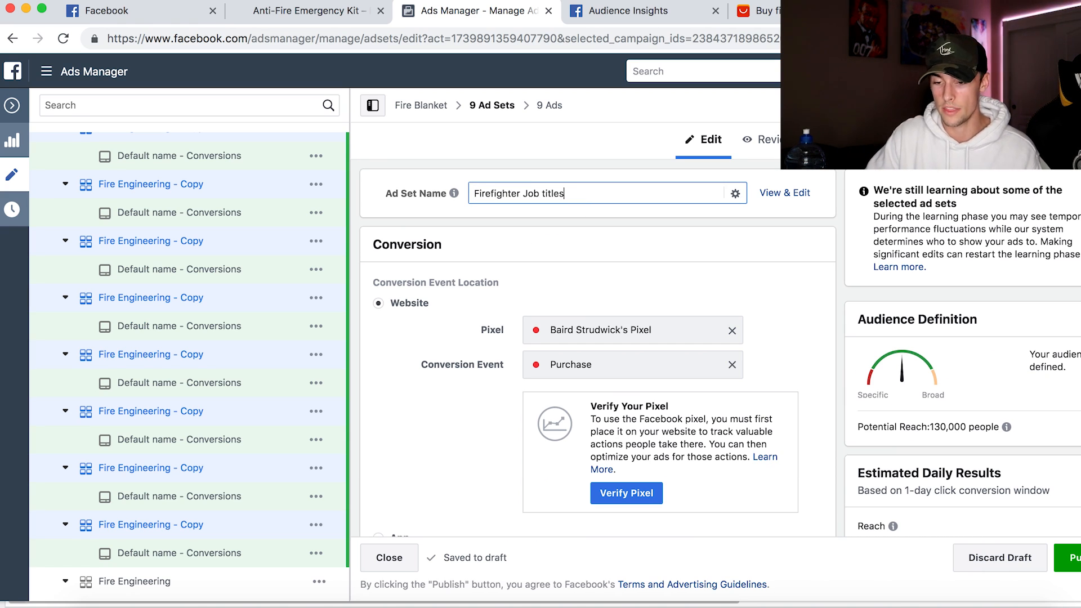
click(578, 242)
scroll(237, 242, up, 2)
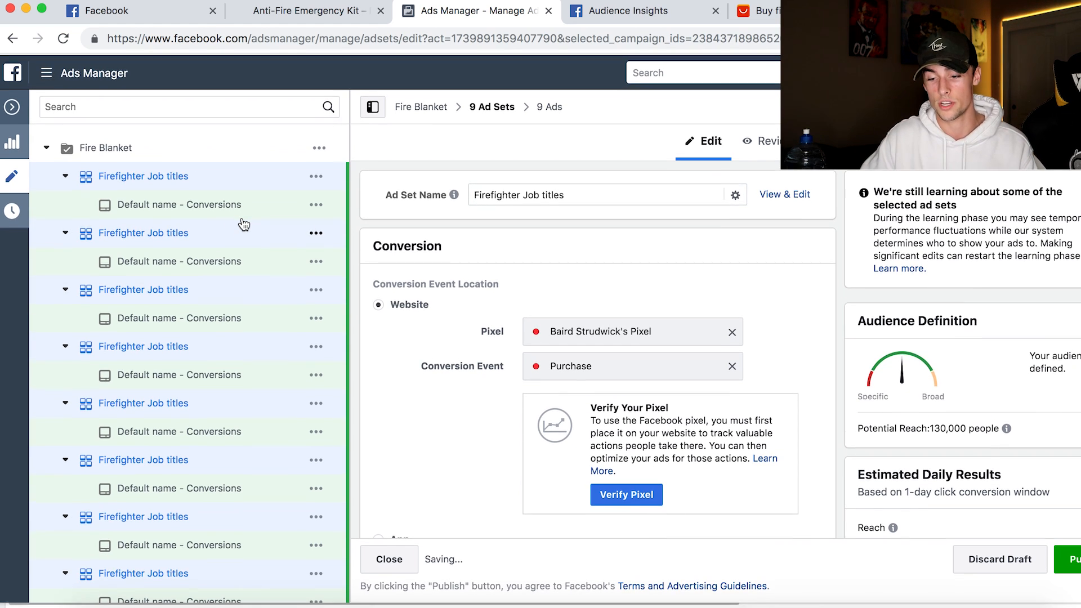
Step: Open the second Firefighter Job titles ad set and clear all employers and job titles from its detailed targeting
click(159, 230)
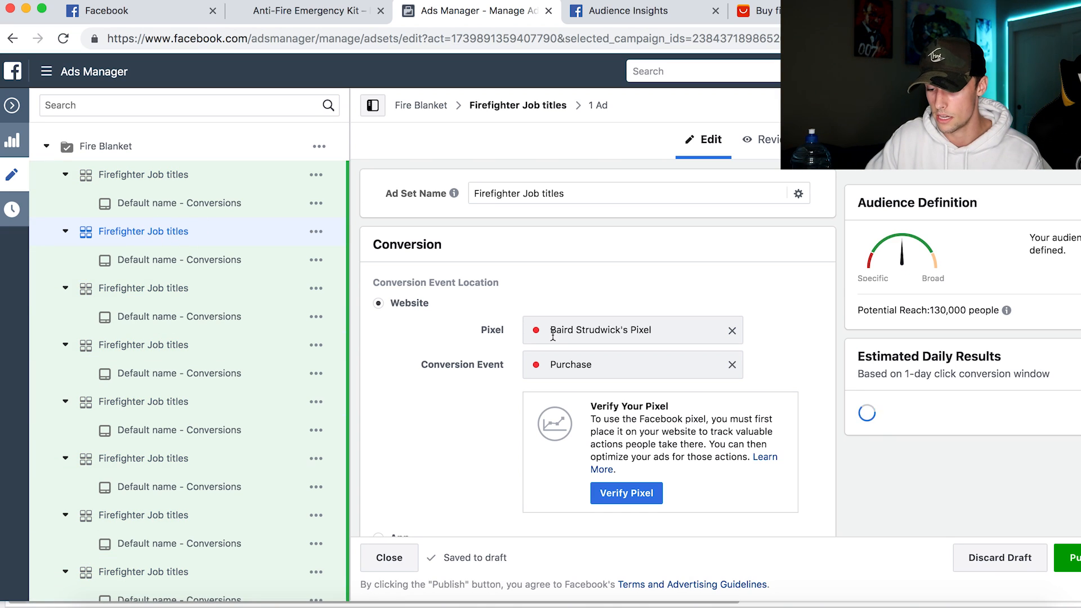
scroll(553, 336, down, 15)
scroll(512, 471, down, 5)
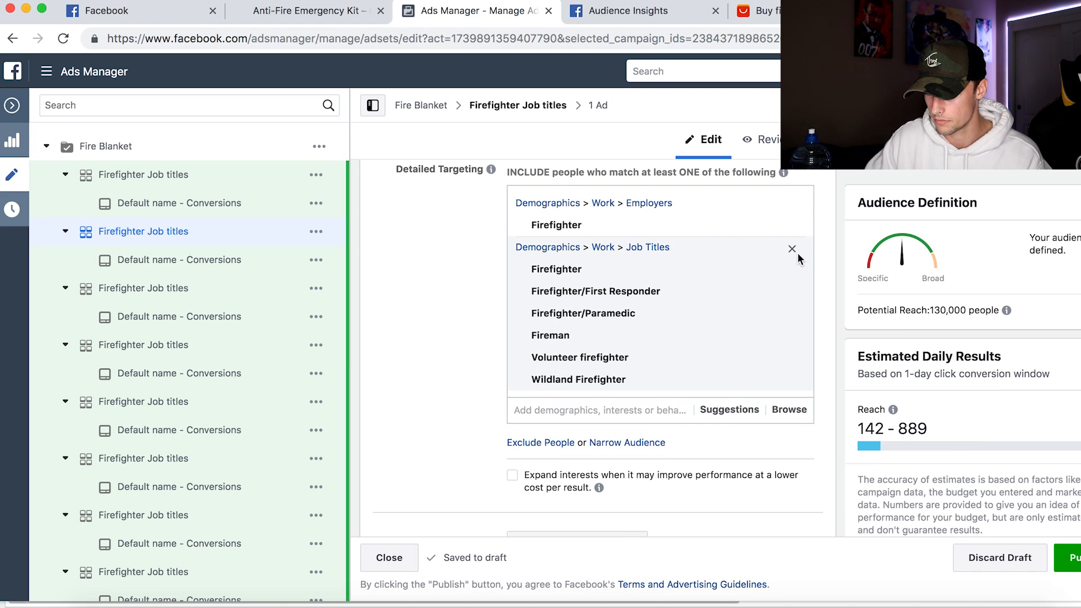
click(793, 250)
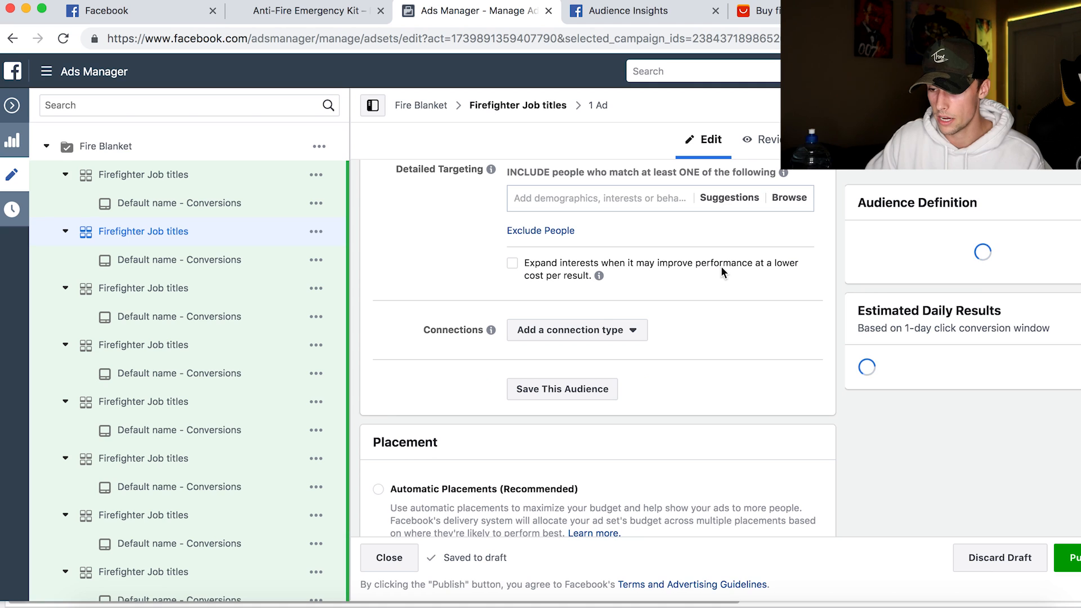
Step: Examine the relevant Page Likes for the firefighting audience in Audience Insights, and look through the Black Helmet page
click(632, 11)
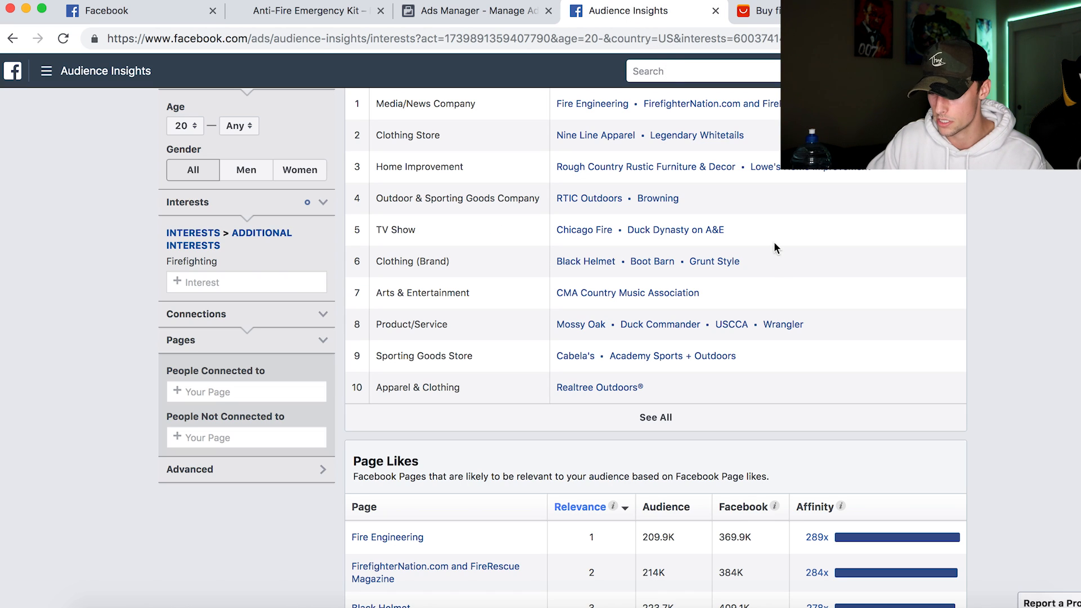
scroll(775, 251, down, 1)
scroll(966, 342, down, 2)
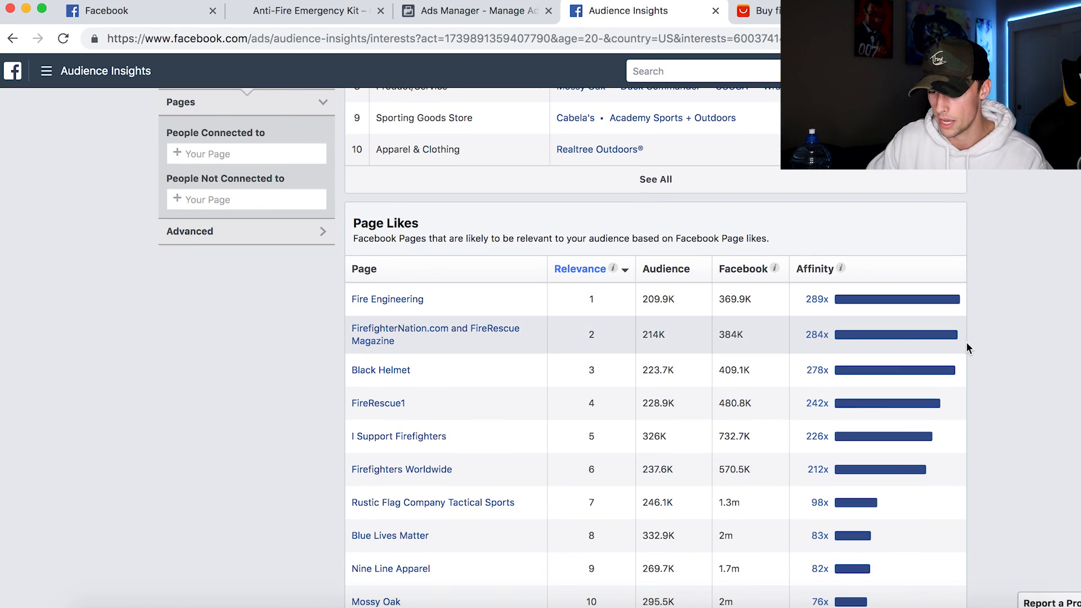
scroll(957, 242, down, 1)
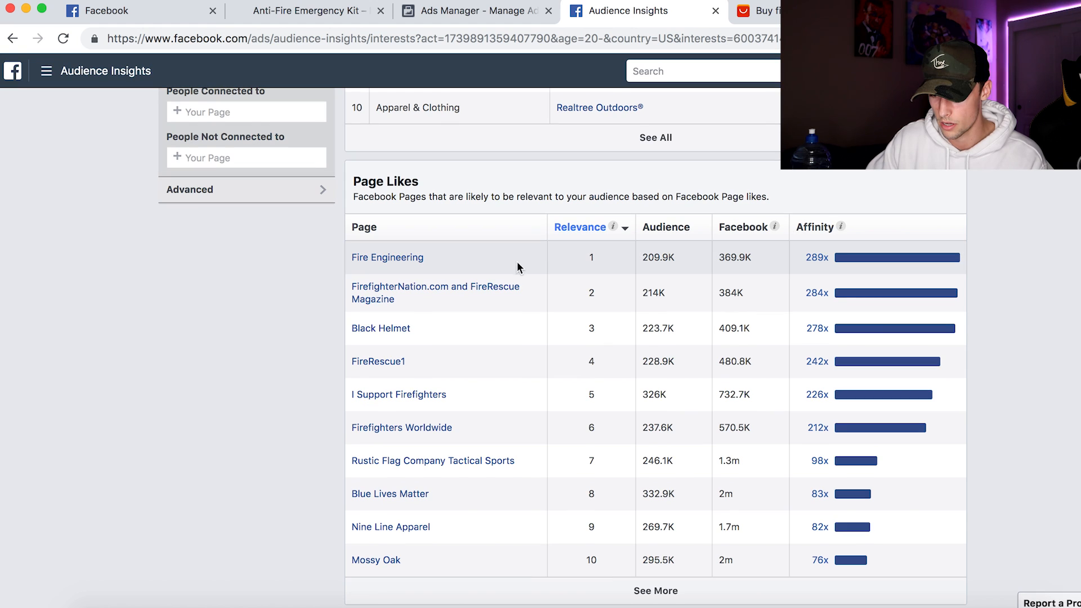
click(400, 336)
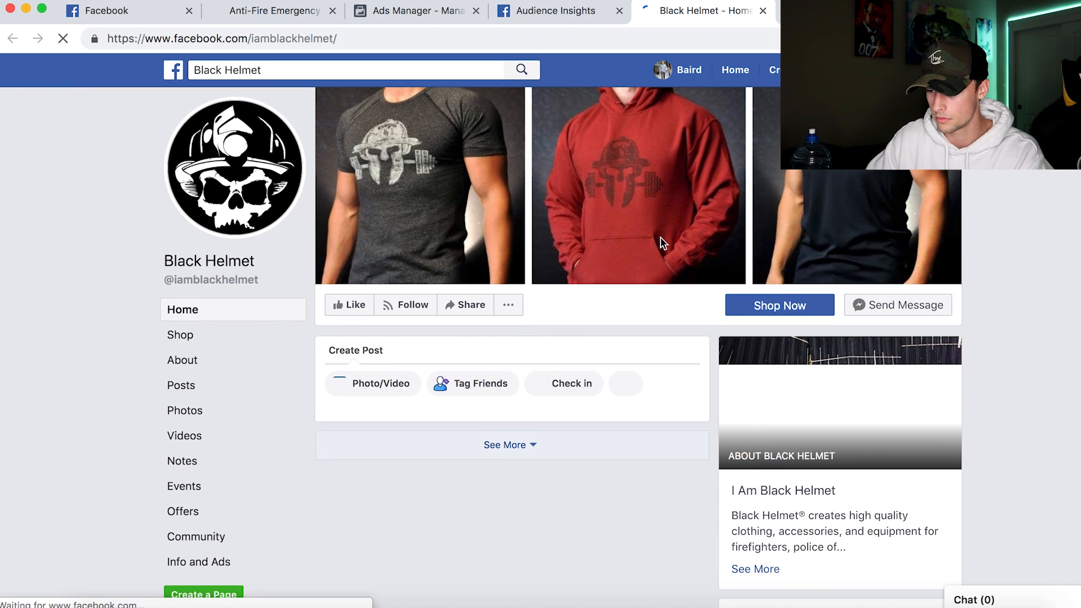
scroll(661, 243, down, 5)
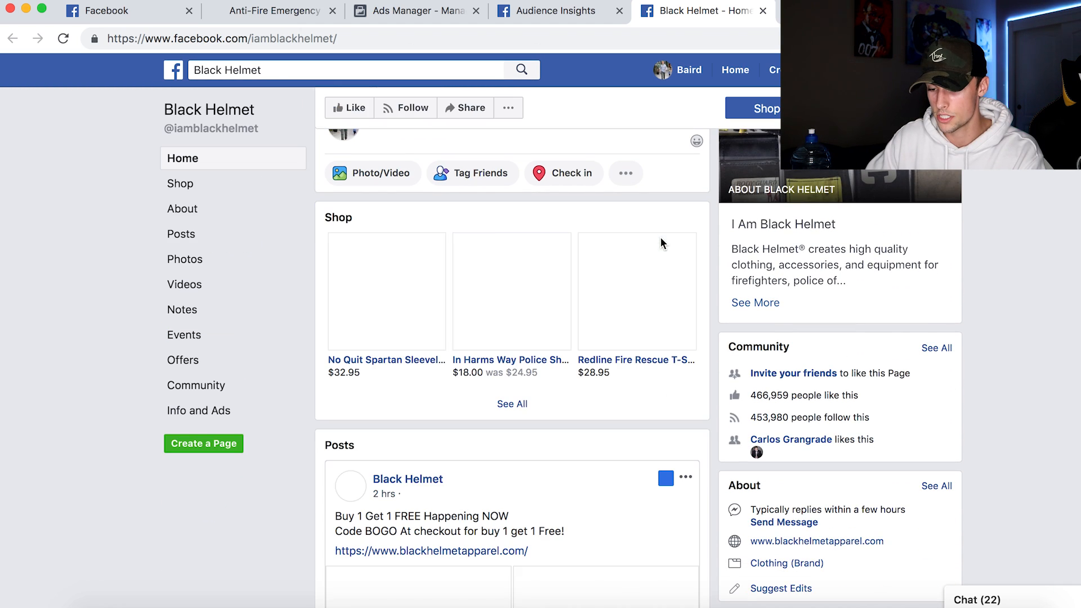
scroll(663, 244, up, 1)
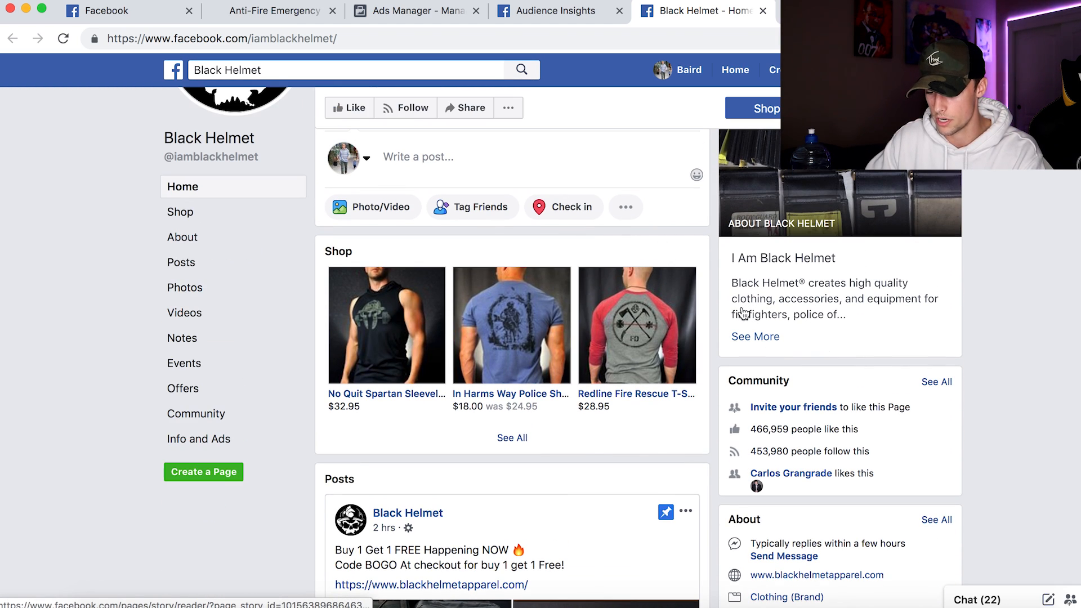
scroll(721, 313, down, 3)
scroll(723, 307, up, 8)
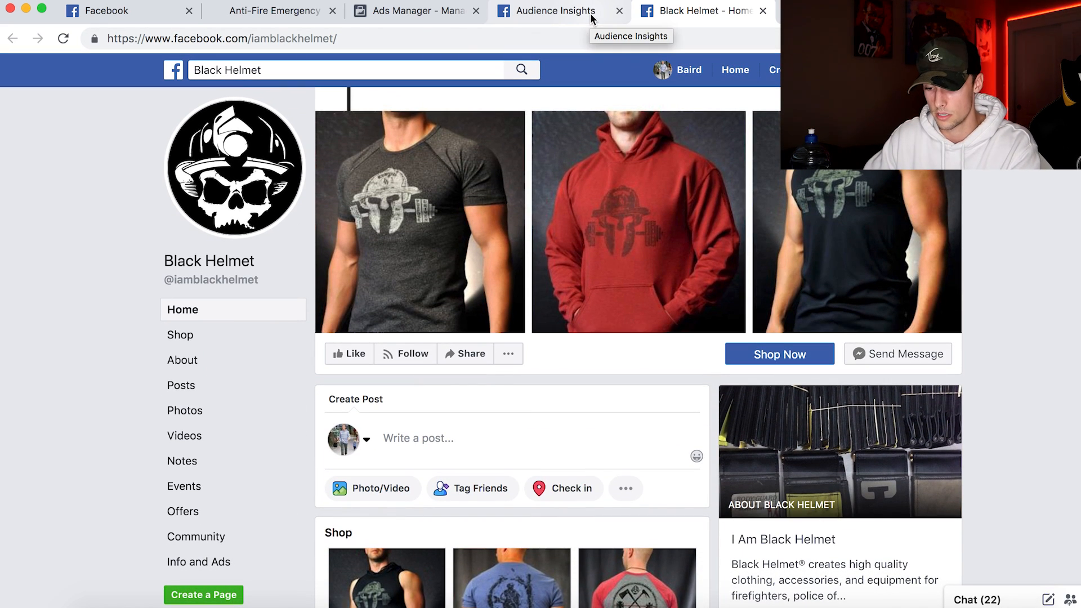
Step: Return to Ads Manager and add the Black Helmet interest to the second ad set's detailed targeting
click(422, 14)
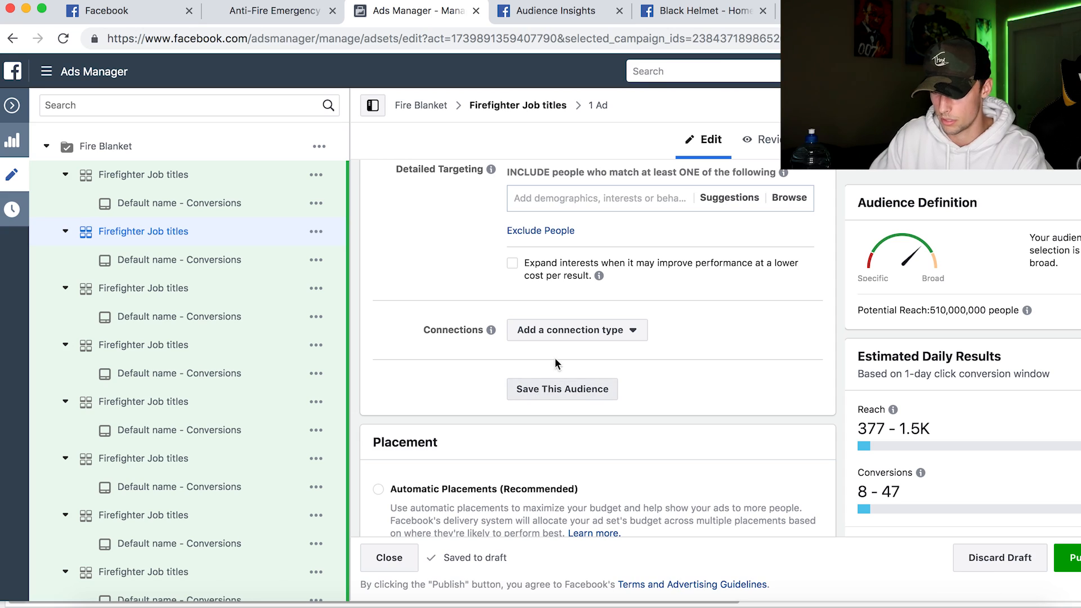
click(585, 198)
text(black helmet)
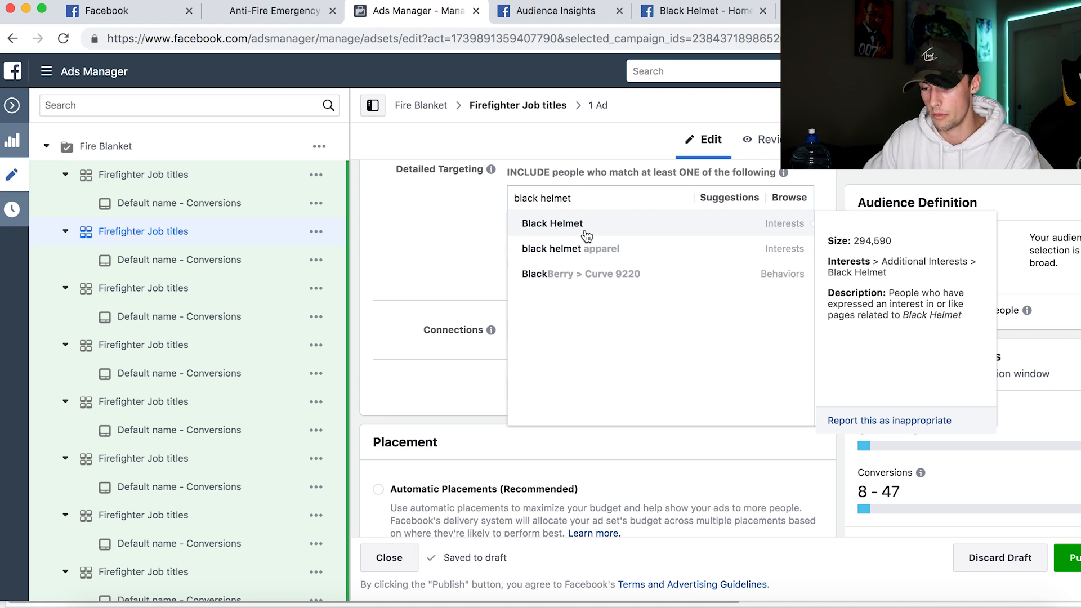
click(585, 233)
click(431, 240)
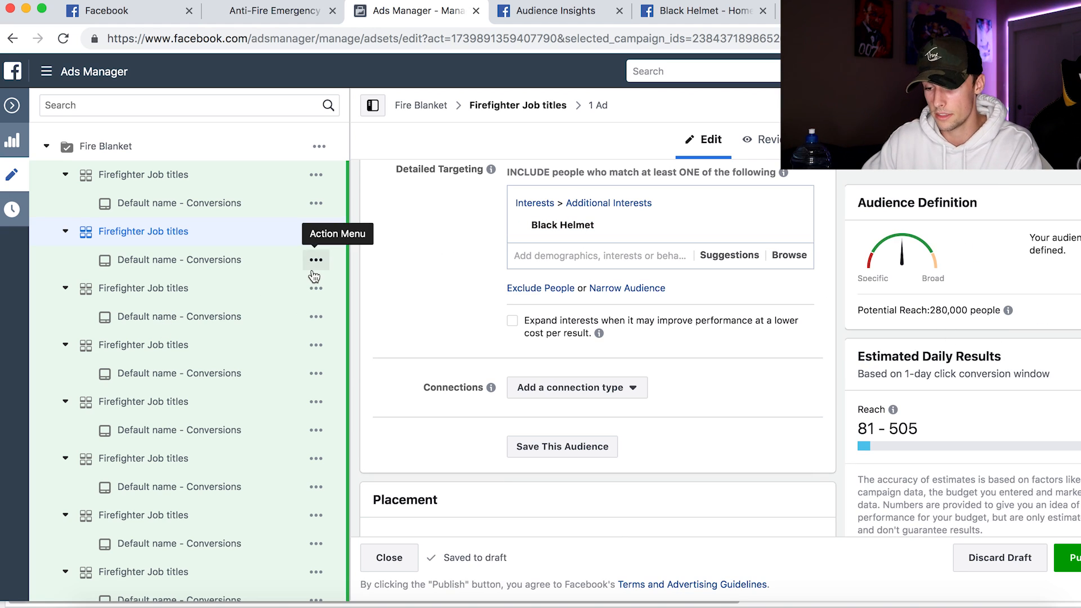
Step: Rename the second ad set as Black helmet
scroll(399, 252, up, 20)
text(Bl)
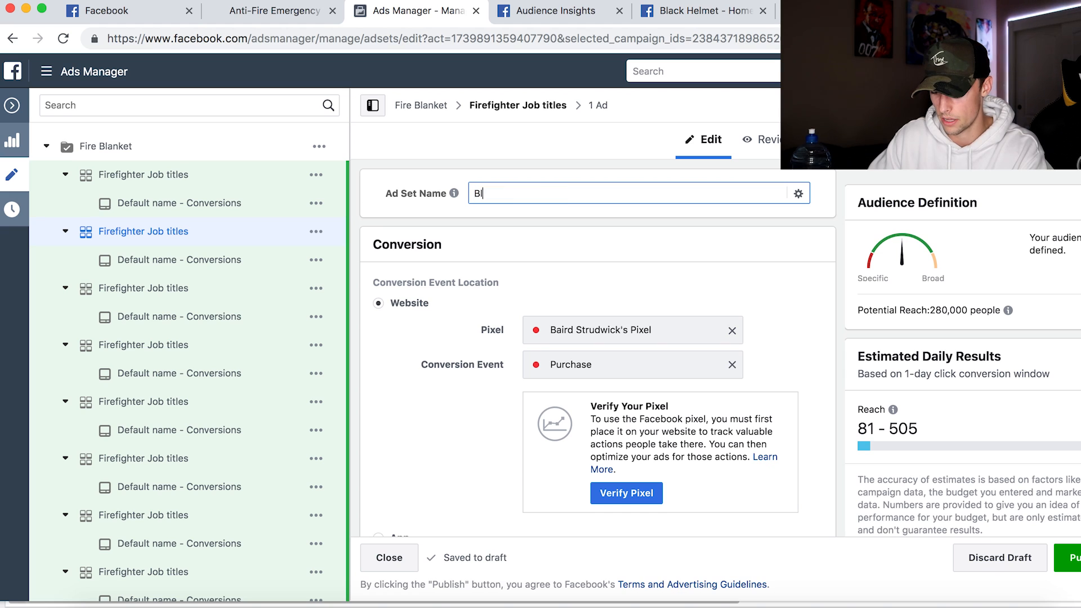
text(ack helmet)
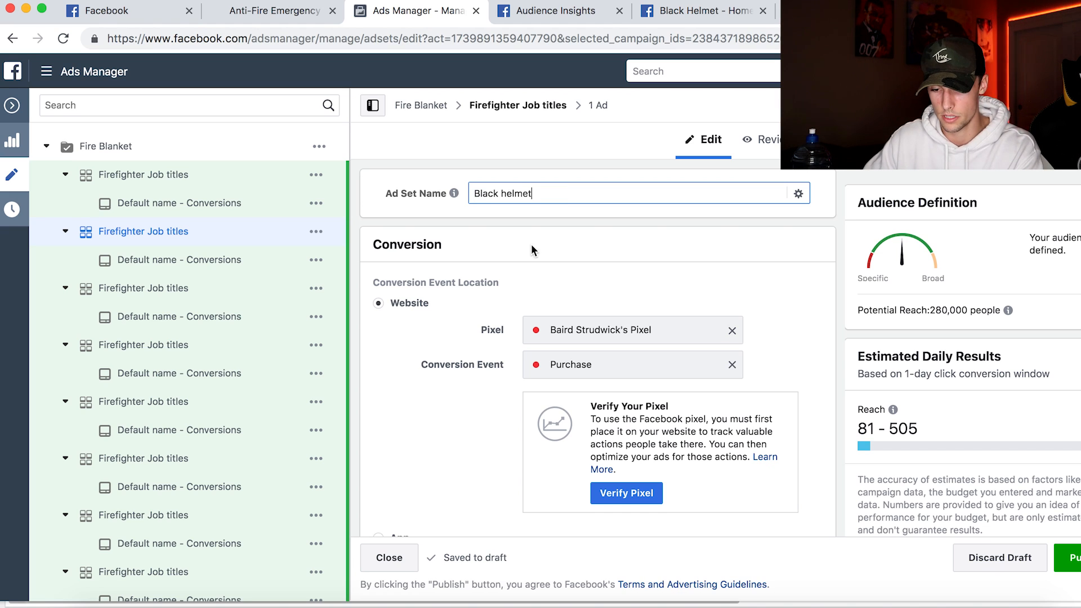
key(Return)
Step: Open the third ad set and remove its firefighter employer and job titles from detailed targeting
click(153, 299)
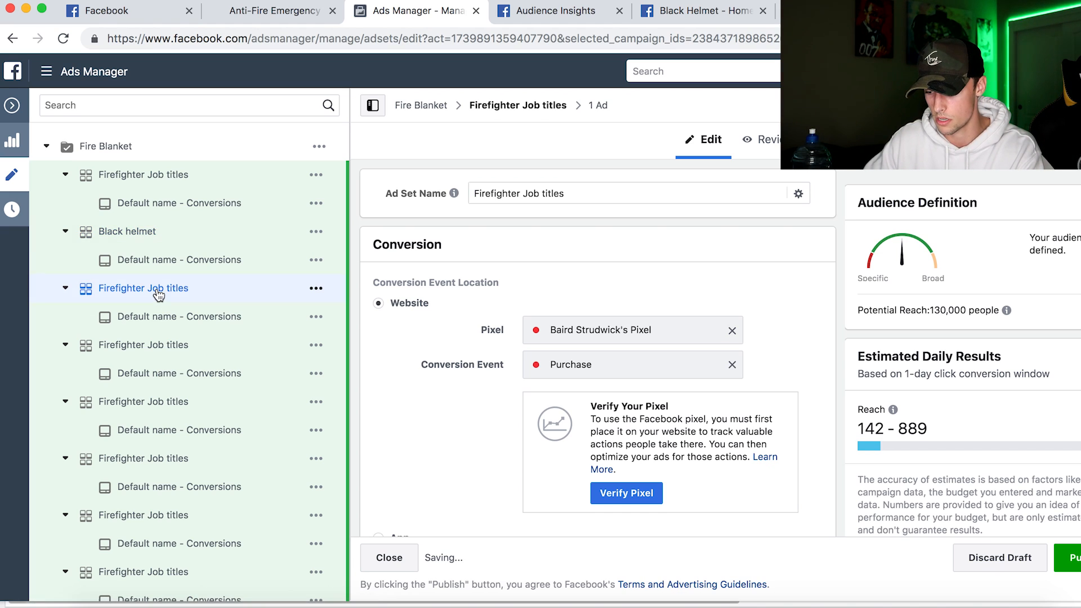
scroll(555, 304, down, 10)
scroll(555, 301, down, 5)
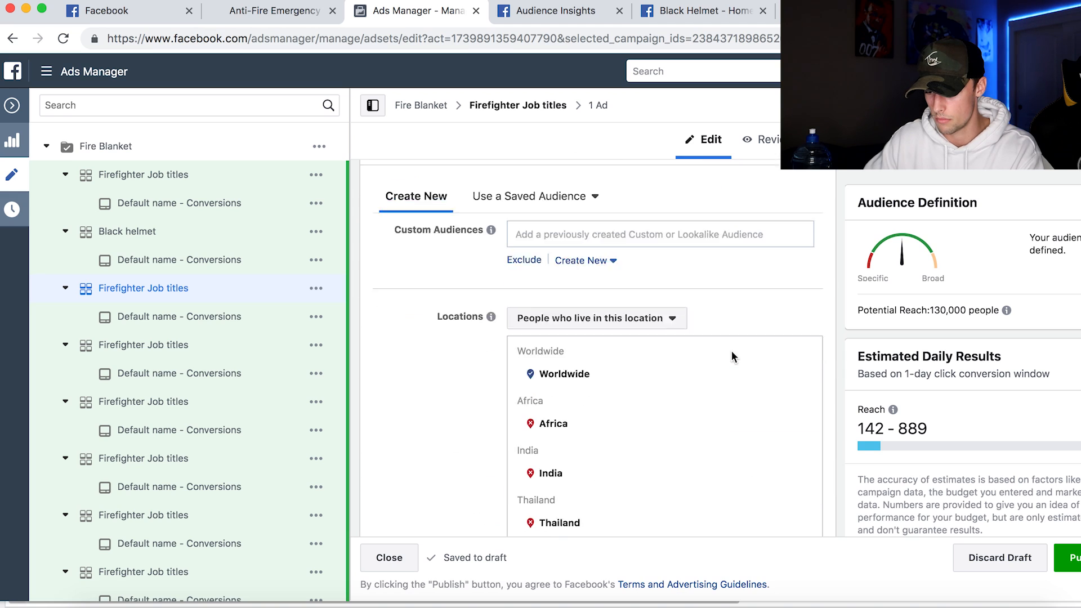
scroll(731, 355, down, 5)
scroll(370, 414, down, 5)
scroll(369, 411, down, 5)
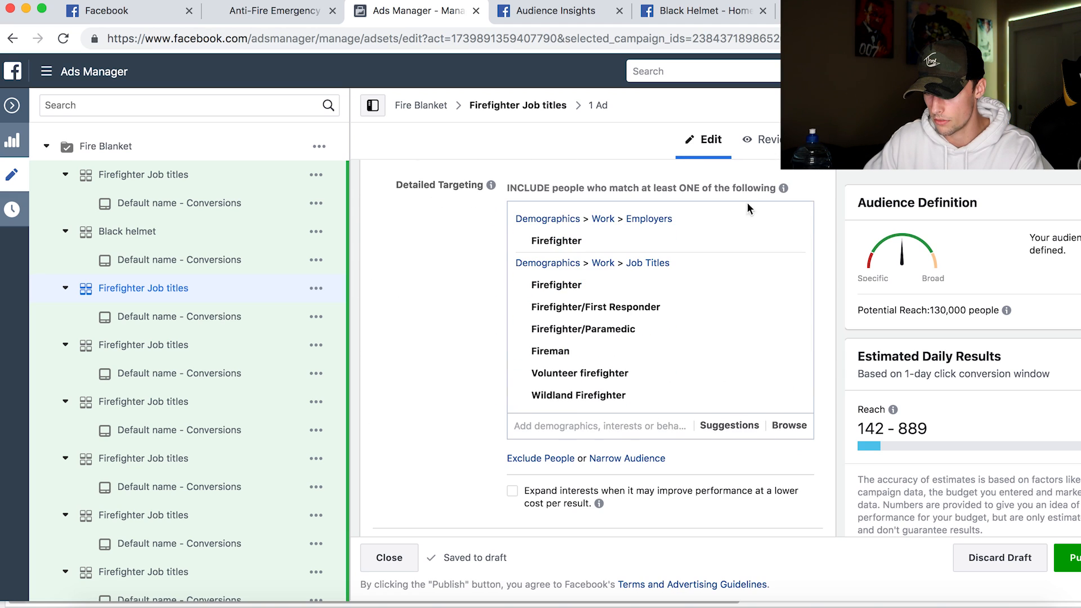
click(791, 221)
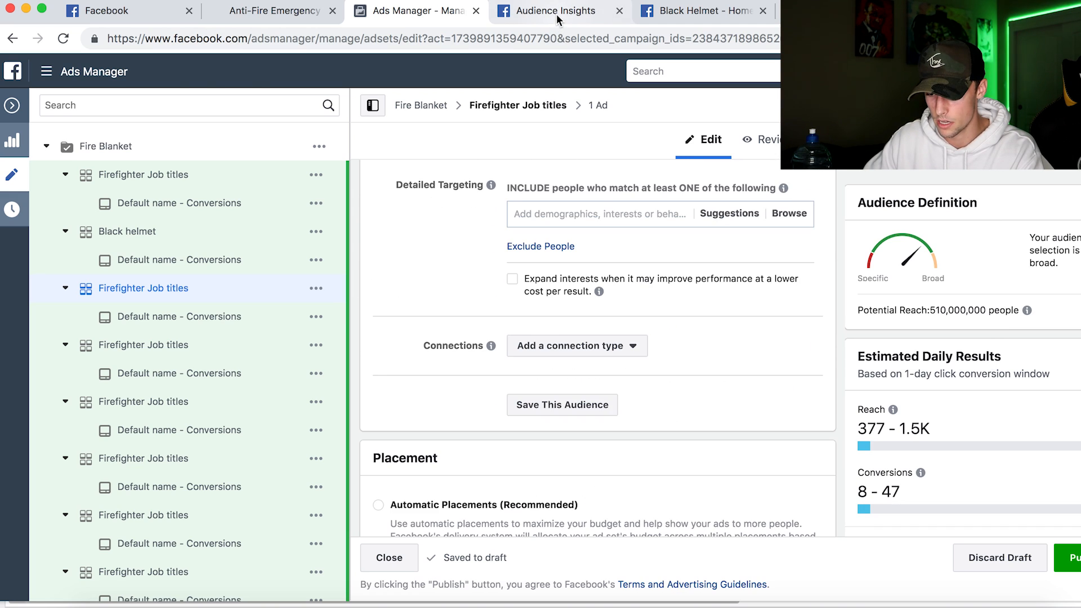
Step: Try to find the I Support Firefighters page from Audience Insights as an interest for the third ad set
click(554, 17)
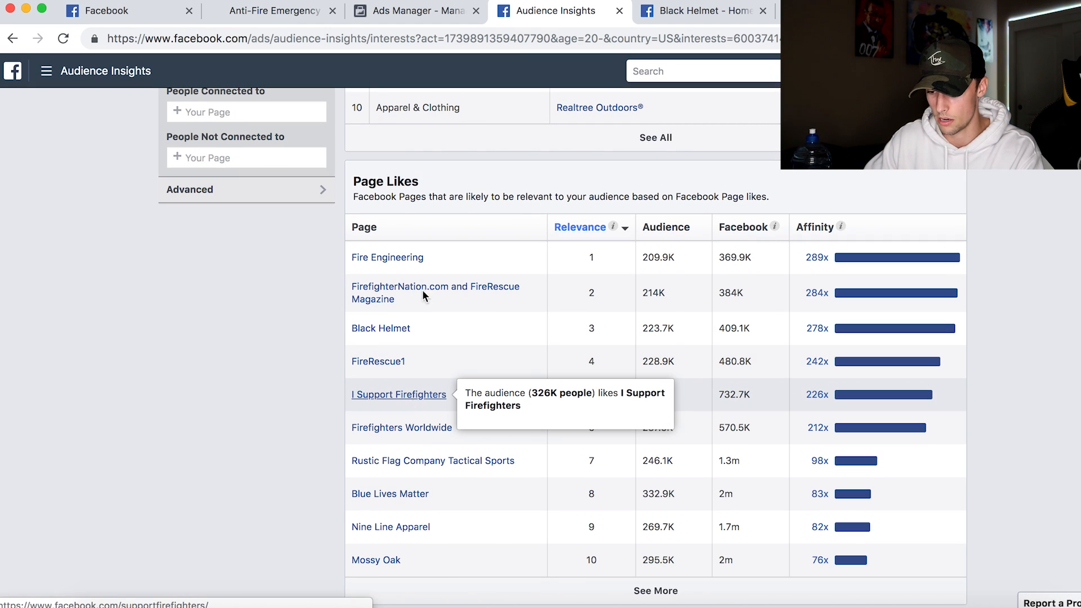
click(416, 11)
text(i support firef)
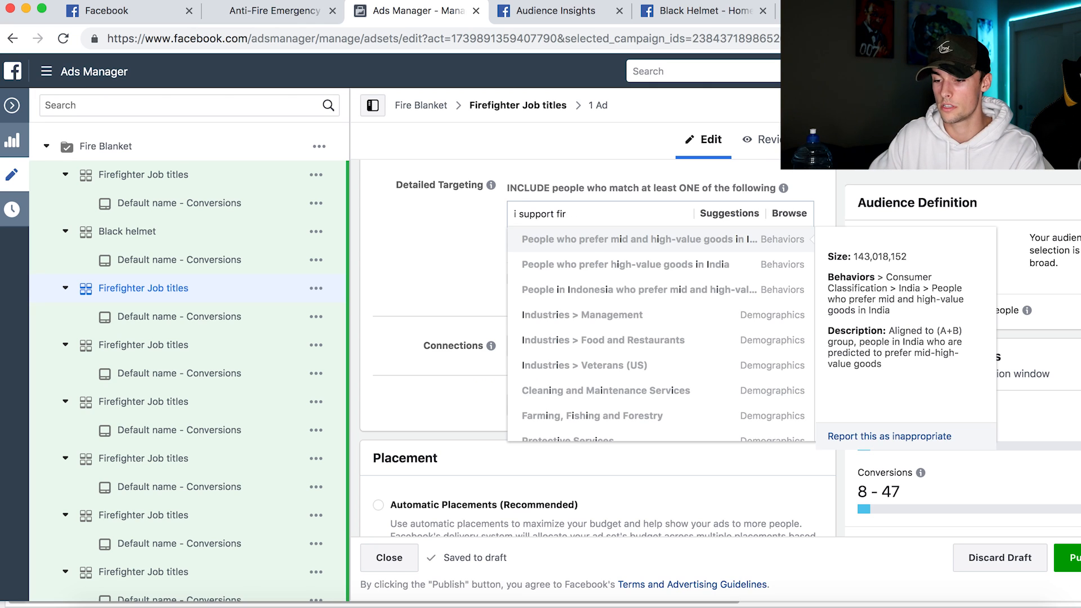
key(BackSpace)
key(BackSpace)
key(BackSpace)
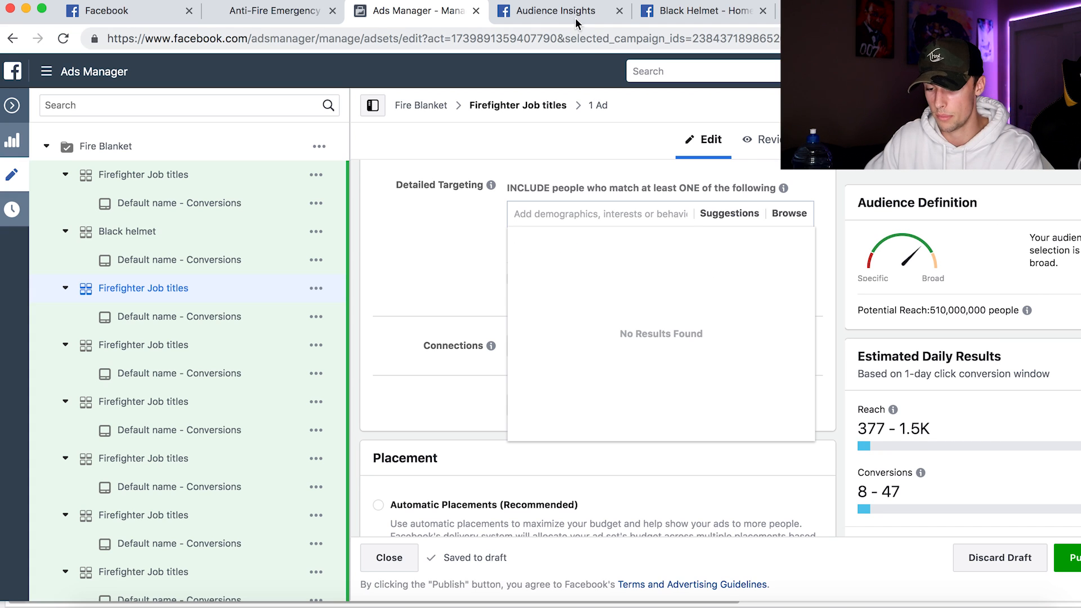
Step: Add the FireRescue1 interest from Audience Insights to the third ad set's detailed targeting and rename the ad set as Firerescue1
click(575, 16)
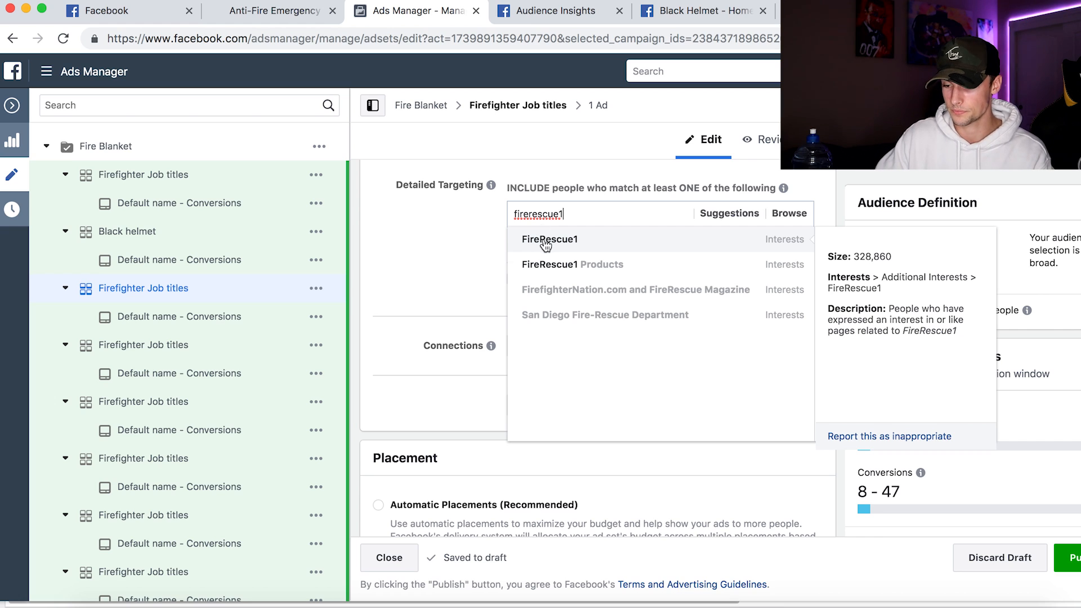
click(543, 242)
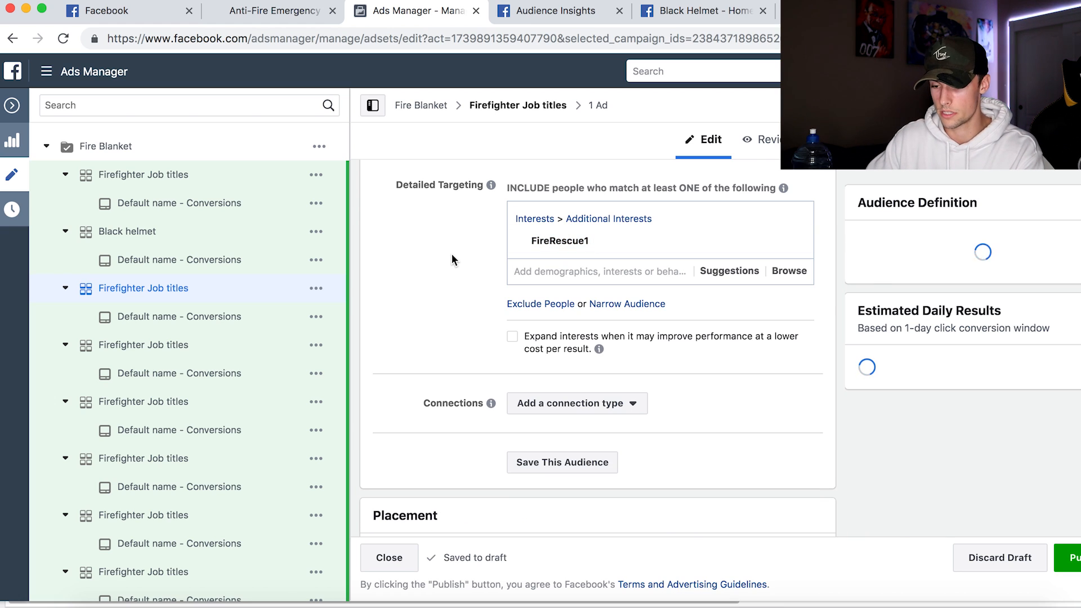
triple_click(509, 193)
text(Fire)
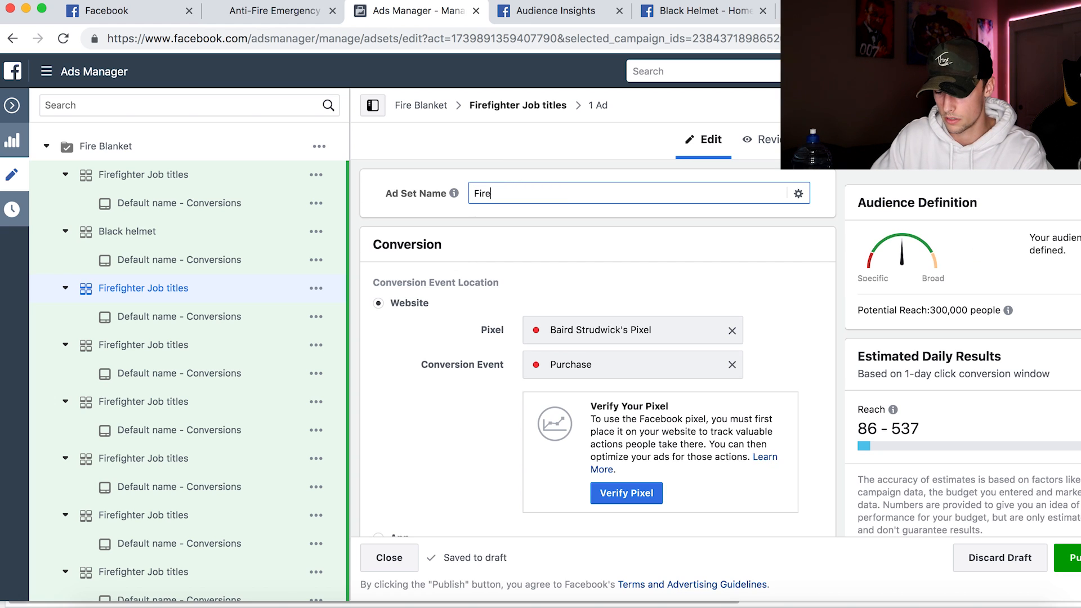
text(rescue1)
click(393, 336)
scroll(384, 356, down, 1)
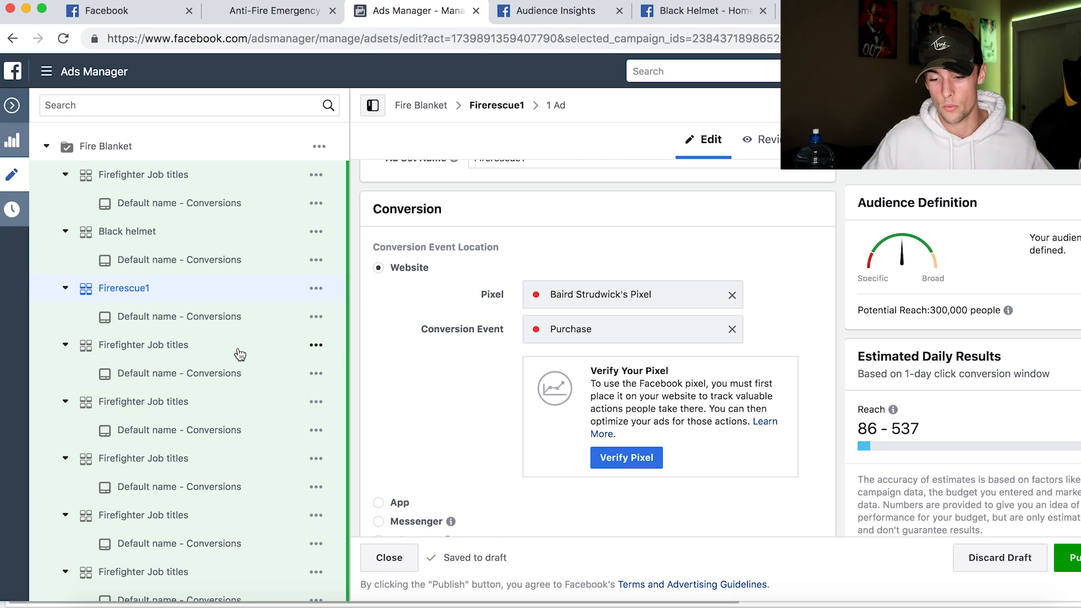
Step: Open the fourth ad set, then switch to Audience Insights and remove the Firefighting interest from the audience
click(171, 351)
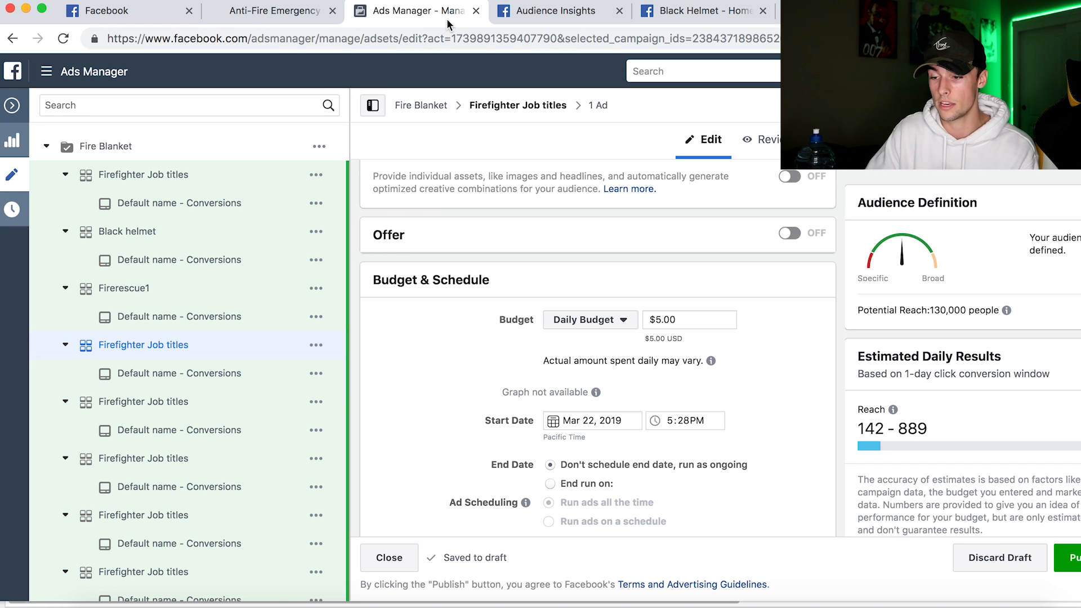
click(547, 21)
scroll(311, 190, up, 5)
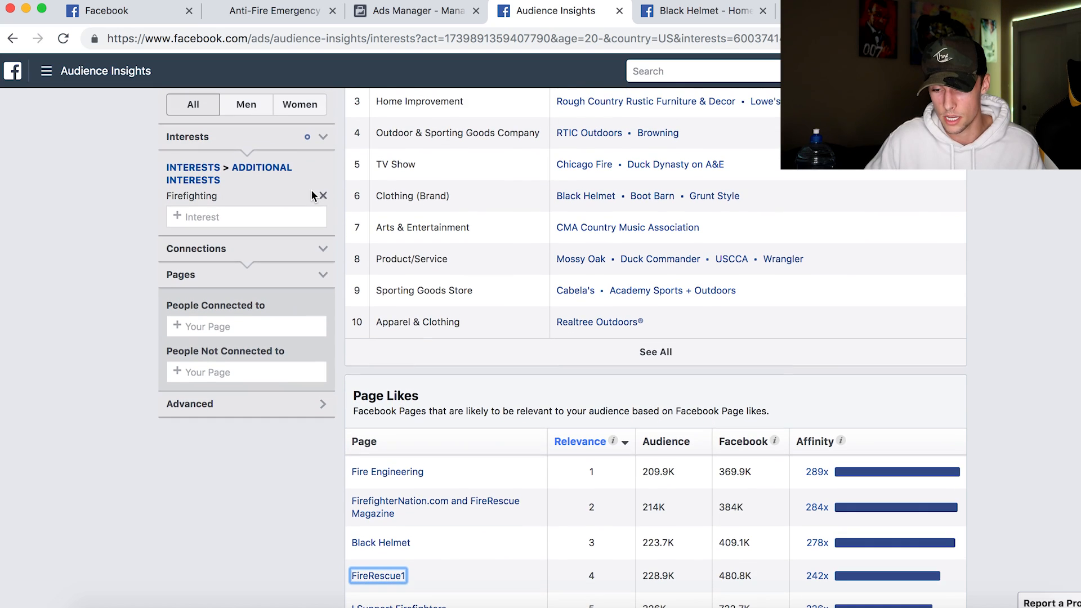
click(322, 197)
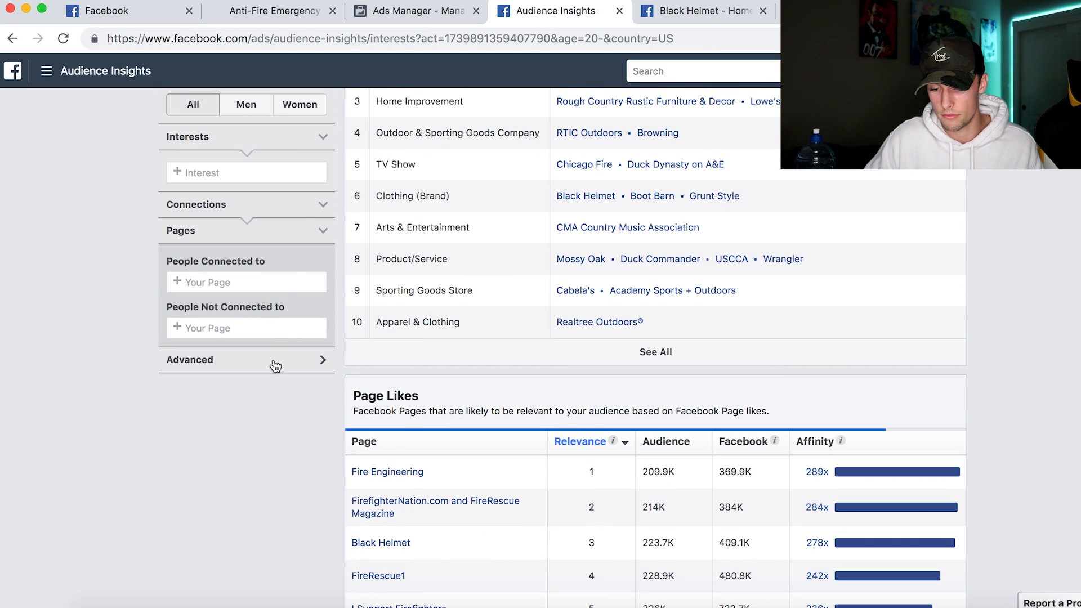
Step: Limit the Audience Insights audience to all parents in the advanced filters
click(275, 367)
scroll(299, 382, down, 3)
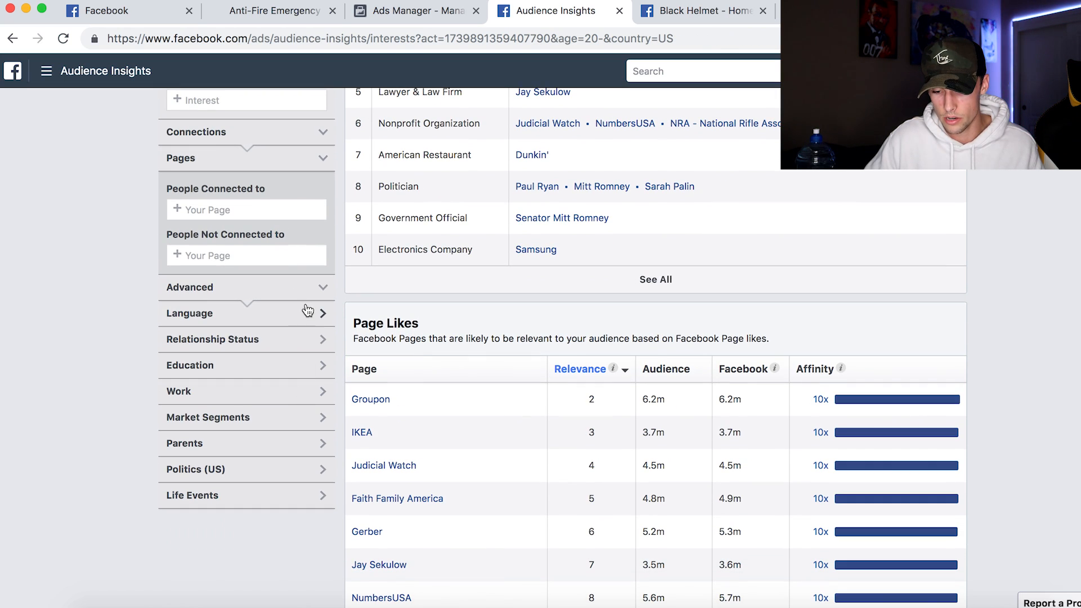
scroll(304, 360, down, 2)
click(279, 413)
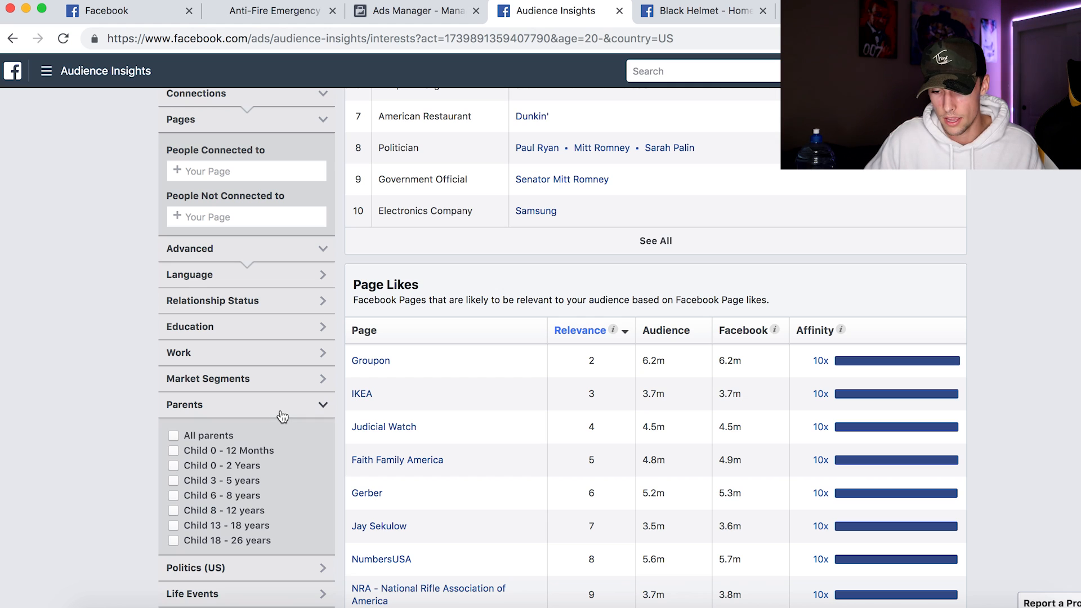
scroll(86, 448, down, 2)
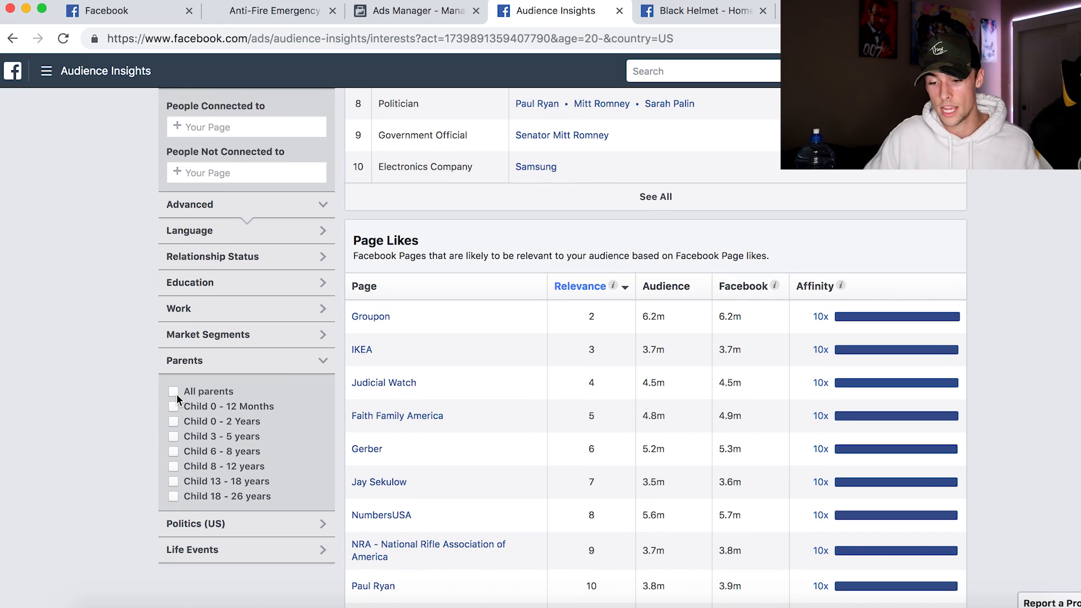
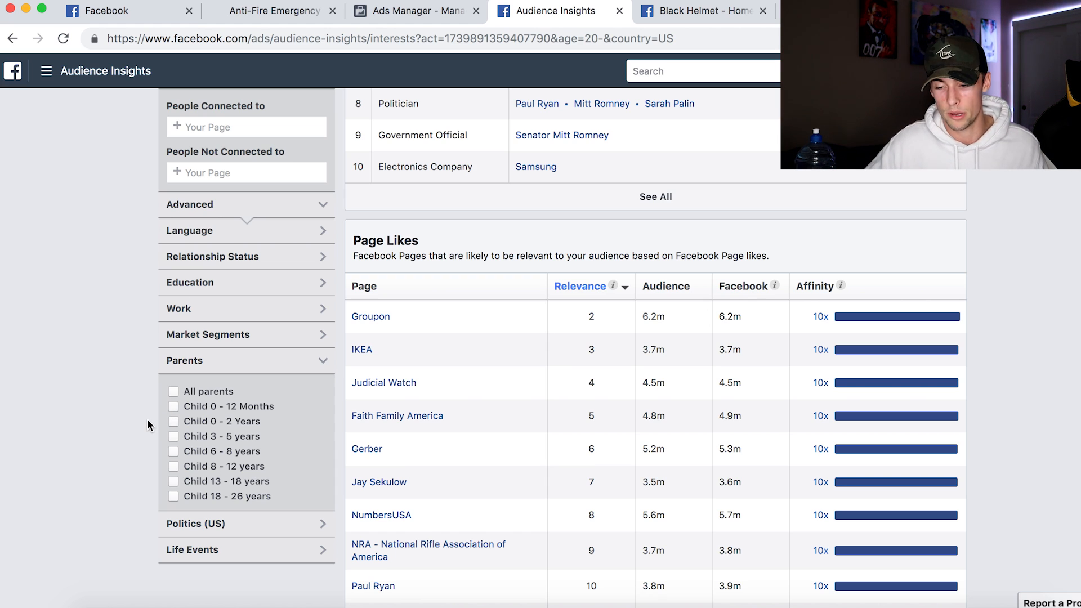
click(176, 391)
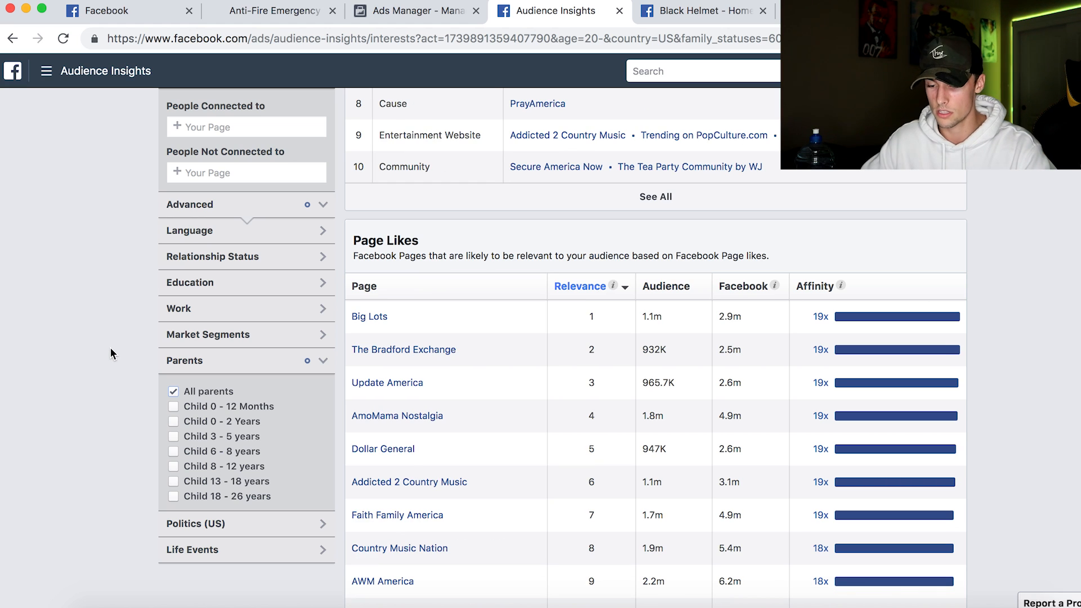
scroll(476, 343, down, 1)
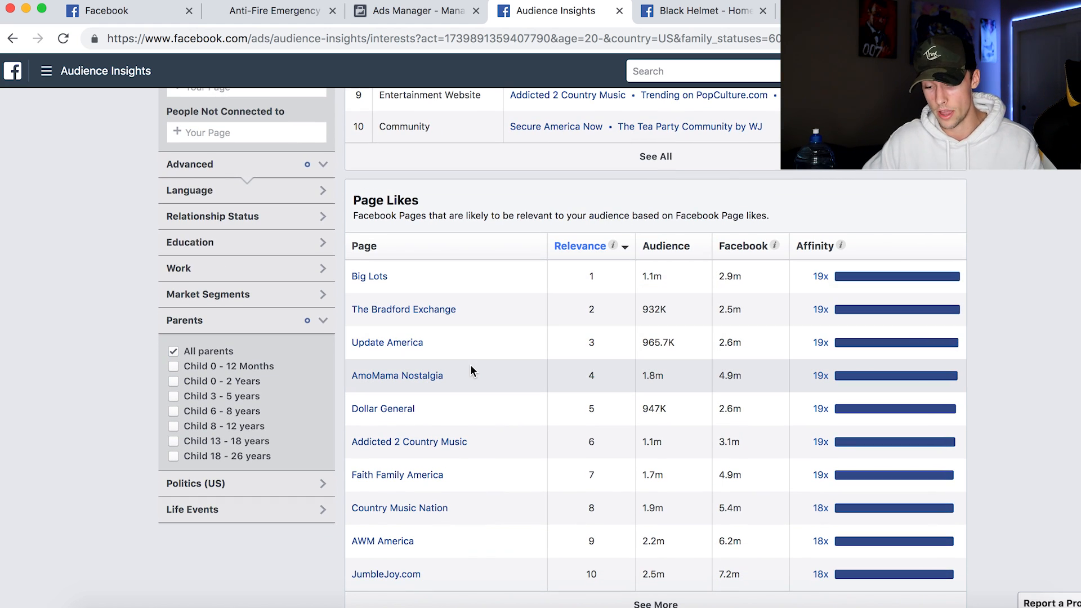
Step: Add Fire safety as an interest to the parents audience and review its top categories and page likes
scroll(470, 370, up, 6)
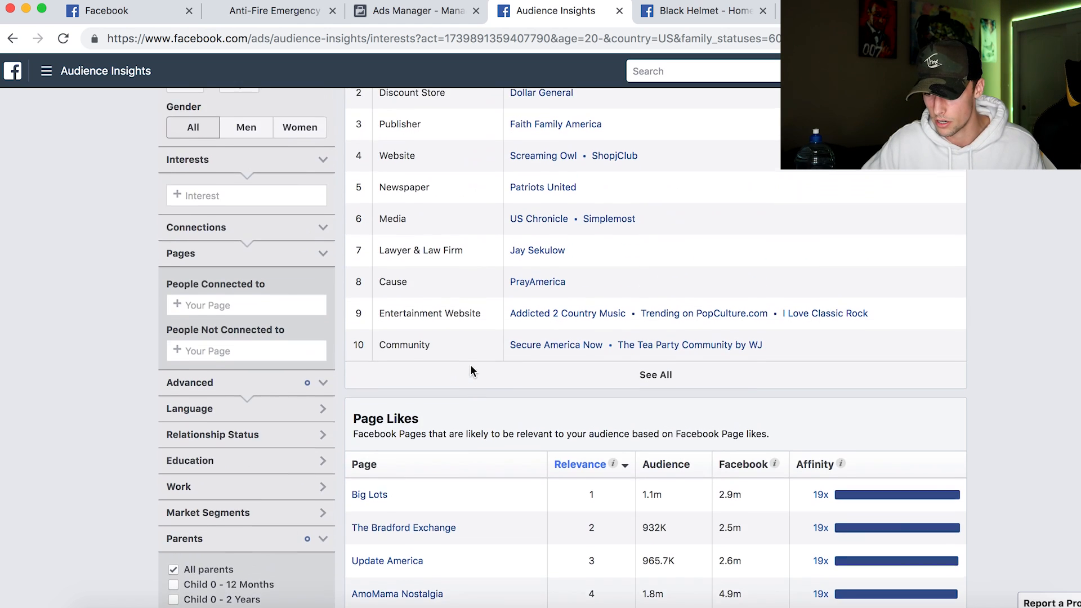
scroll(656, 263, down, 3)
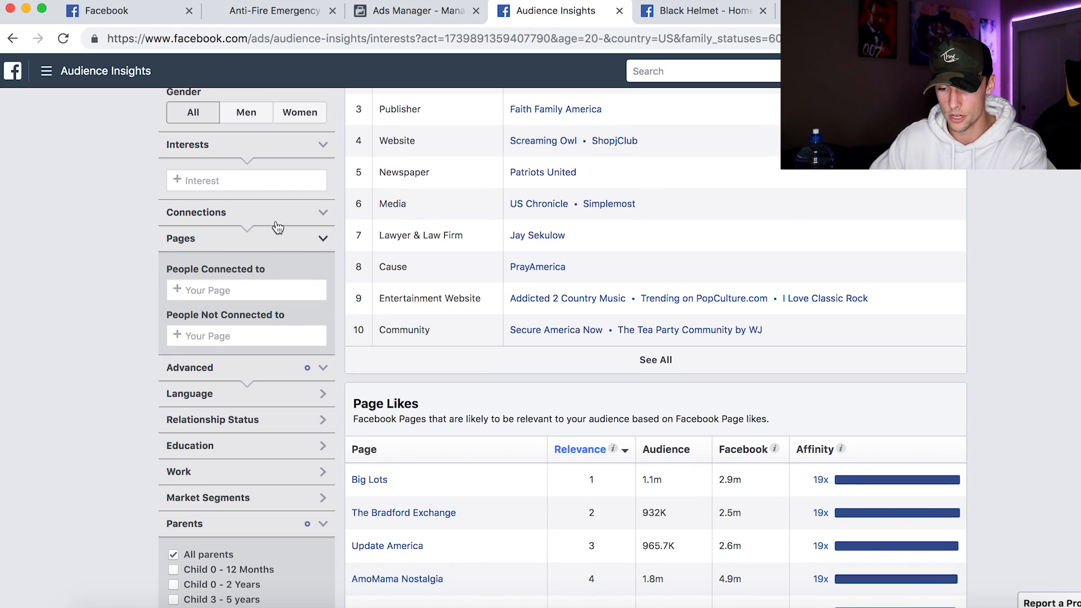
click(220, 180)
text(fire safe)
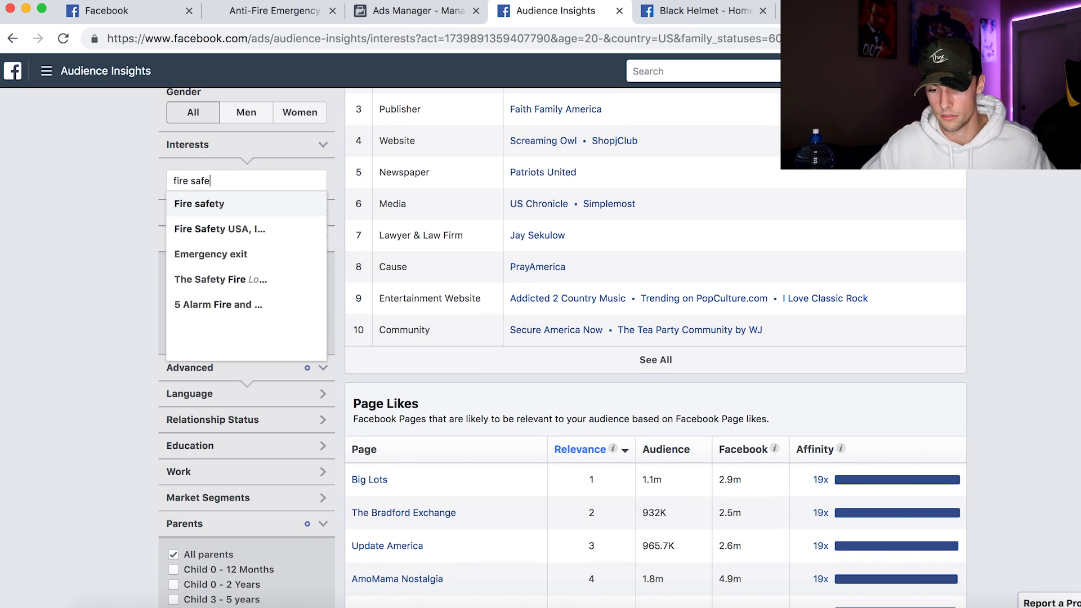
click(253, 207)
click(118, 220)
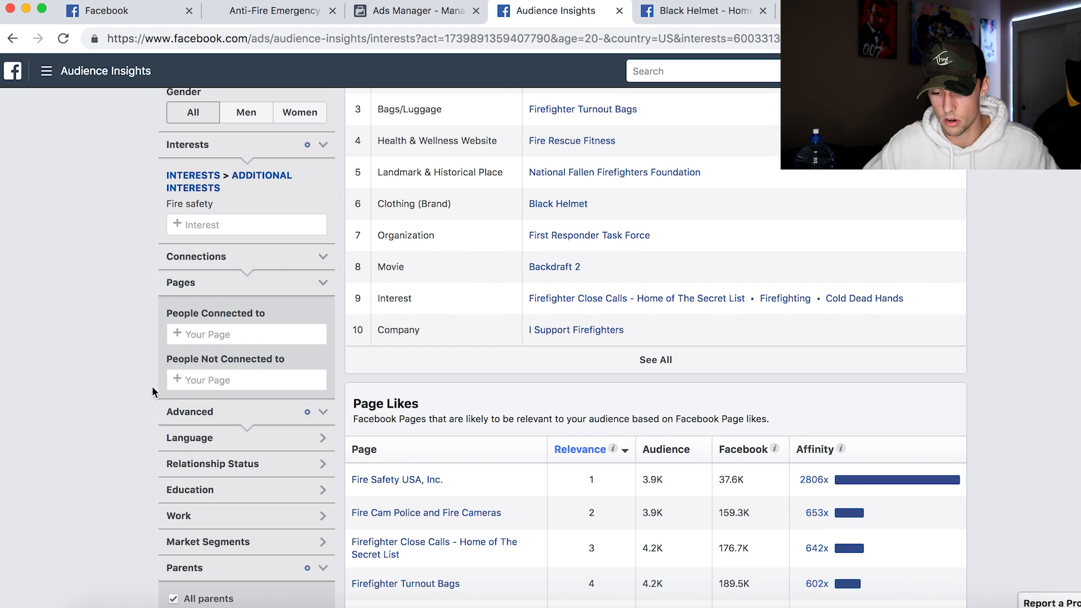
scroll(232, 511, down, 3)
scroll(270, 338, up, 2)
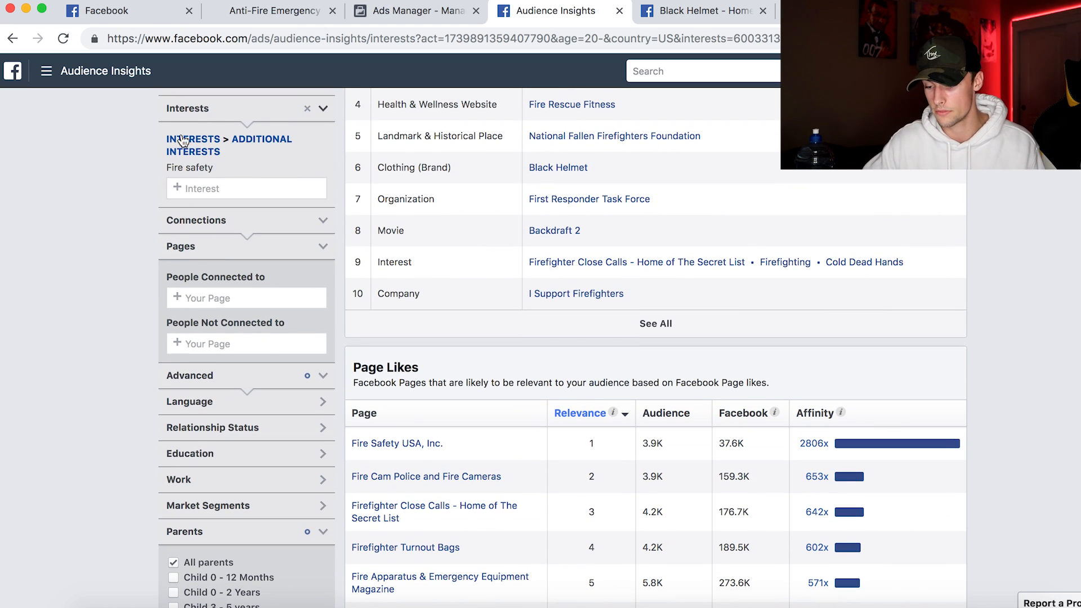
scroll(478, 155, up, 1)
scroll(478, 155, down, 3)
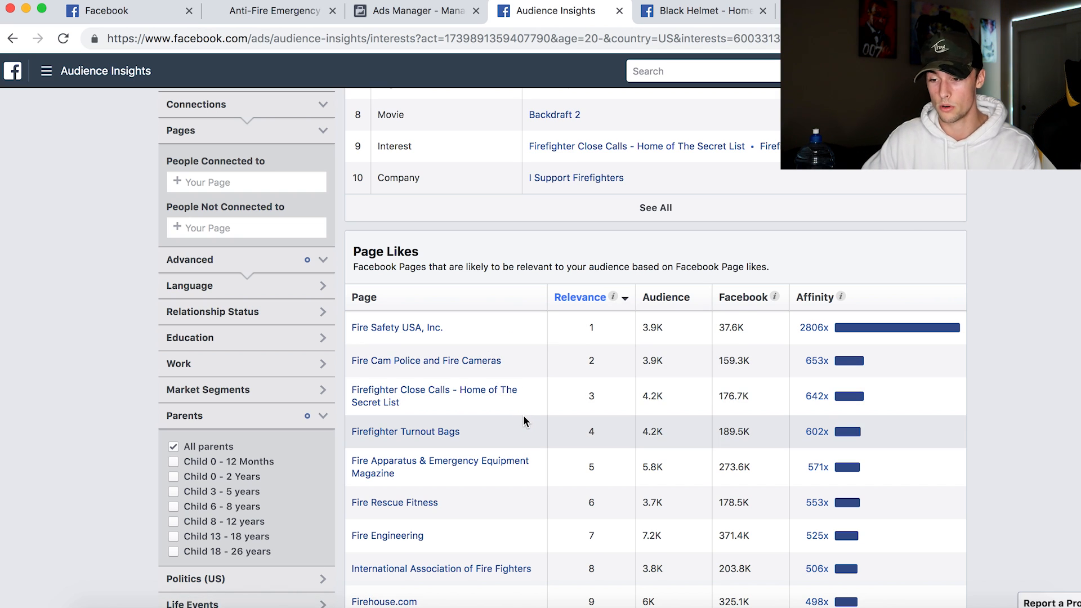
Step: Switch to Ads Manager and remove the firefighter employer and job titles from the fourth ad set's detailed targeting
click(371, 17)
scroll(599, 377, down, 5)
scroll(601, 384, down, 2)
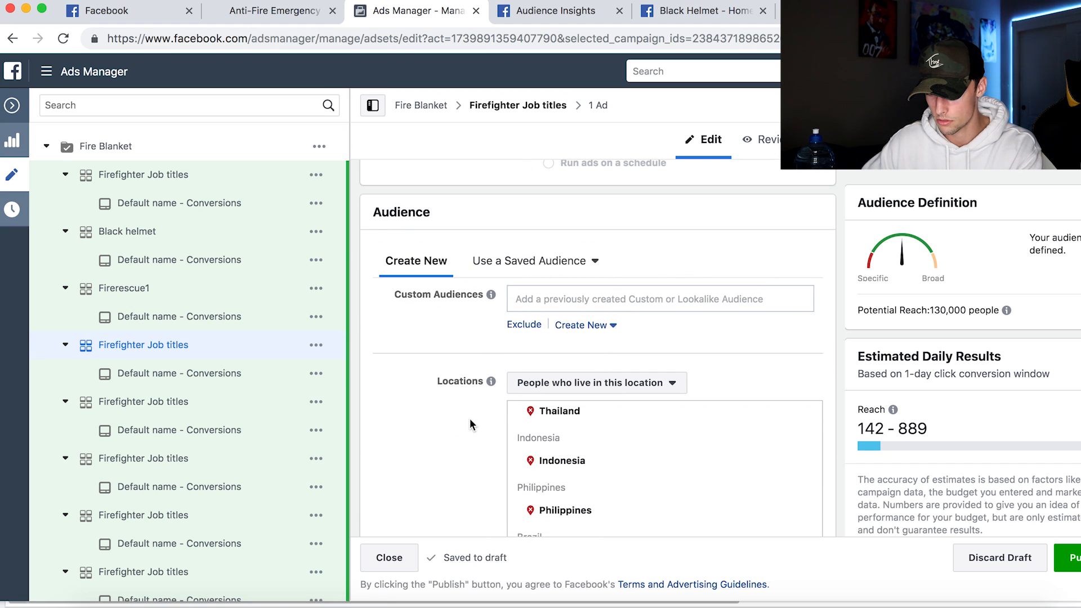
scroll(470, 421, down, 6)
scroll(469, 424, down, 2)
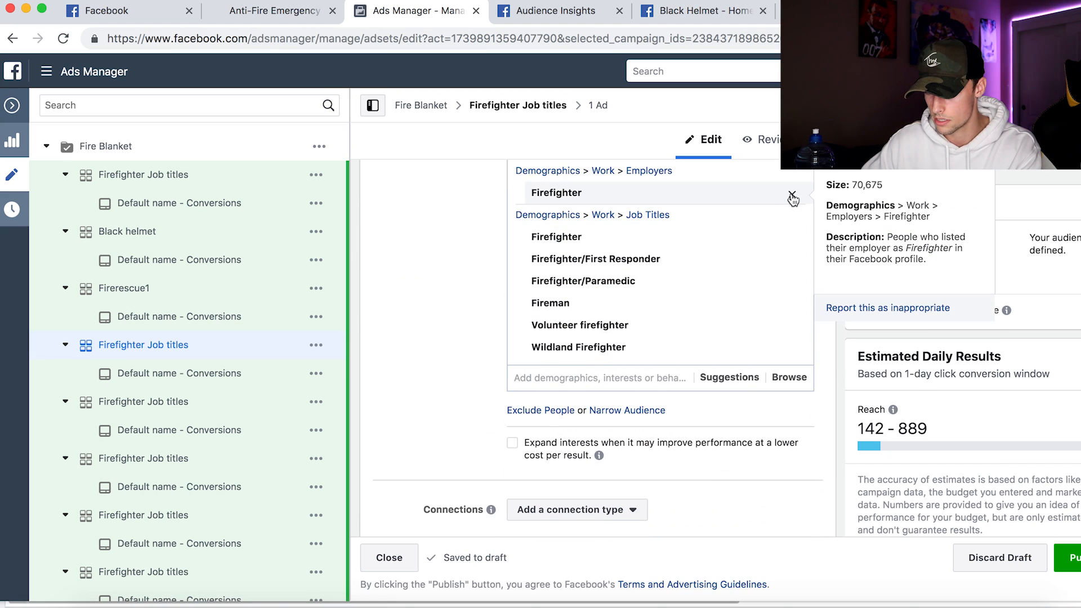
click(514, 17)
click(459, 17)
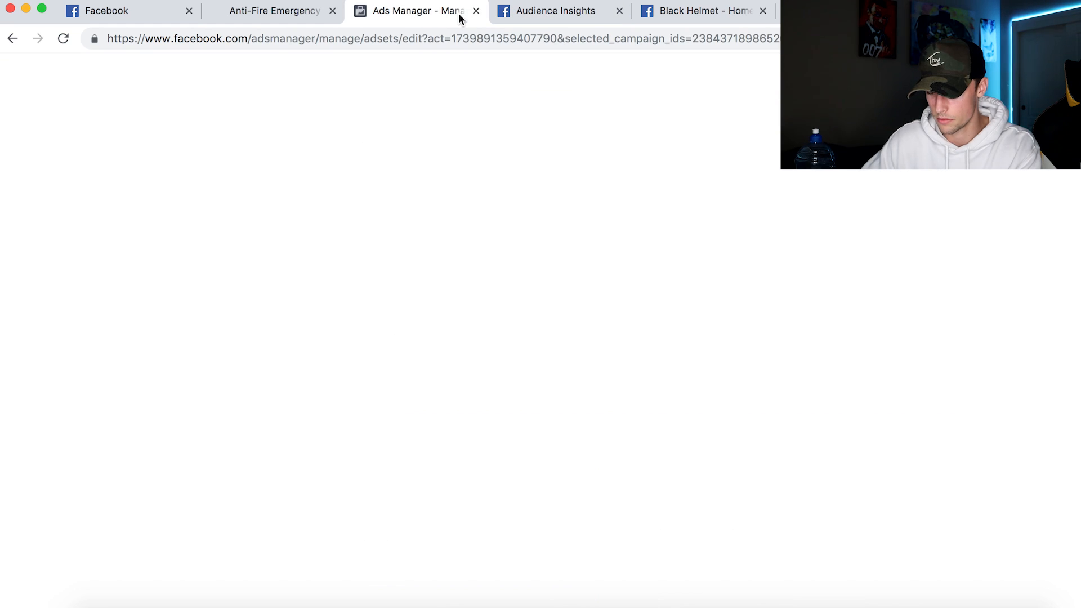
Step: Add the Fire Safety USA, Inc. interest to the fourth ad set's detailed targeting
click(596, 257)
text(fire safety usa)
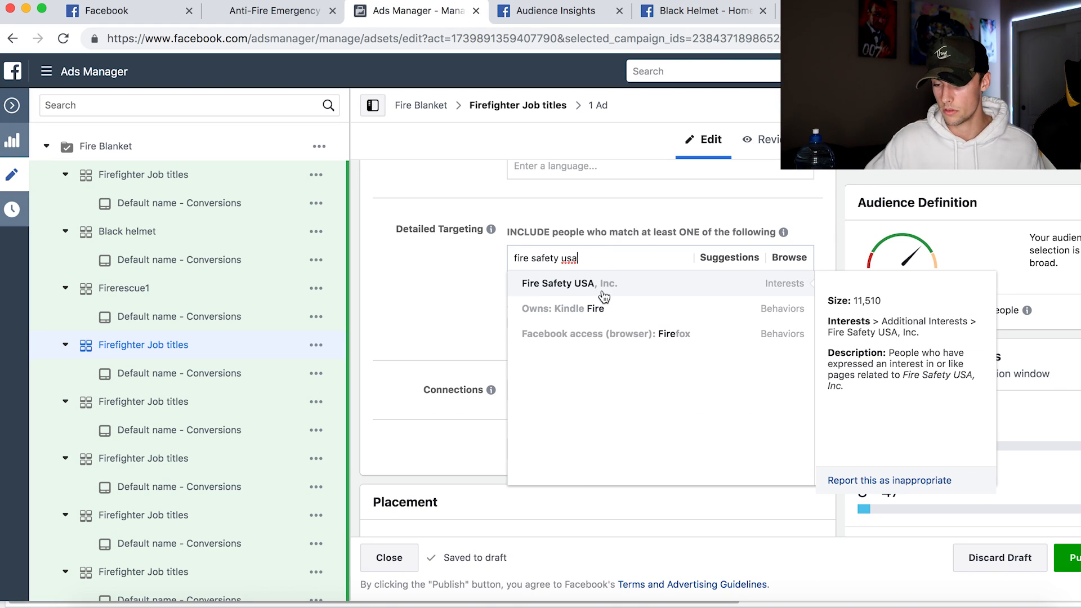
click(602, 288)
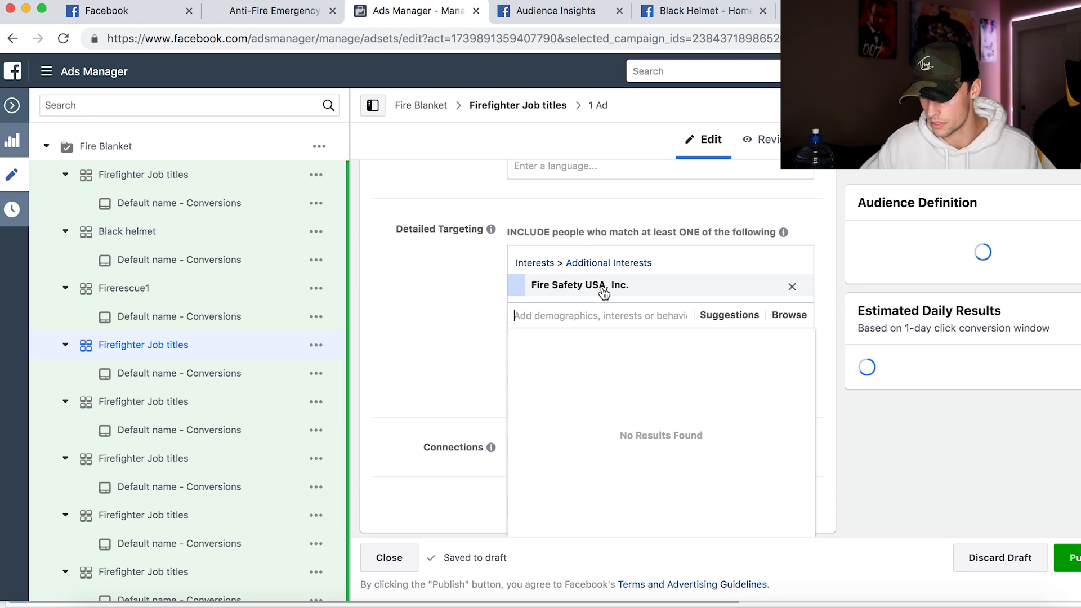
click(722, 318)
Step: Check what affinity means in Audience Insights and compare the page's affinity with its interest details in Ads Manager
key(ctrl+Tab)
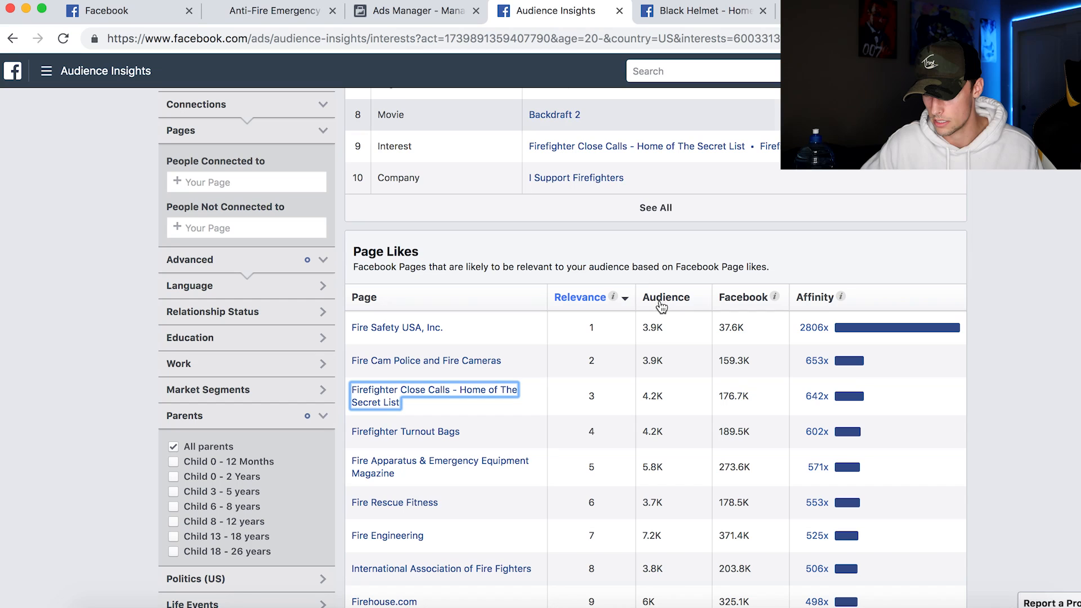
scroll(716, 345, down, 1)
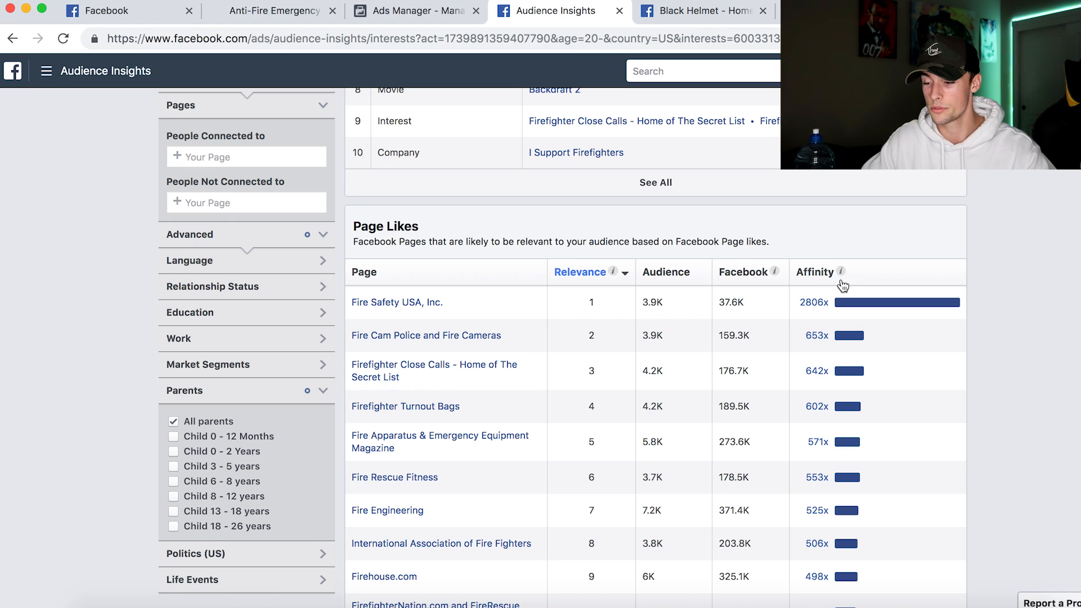
mouse_move(841, 276)
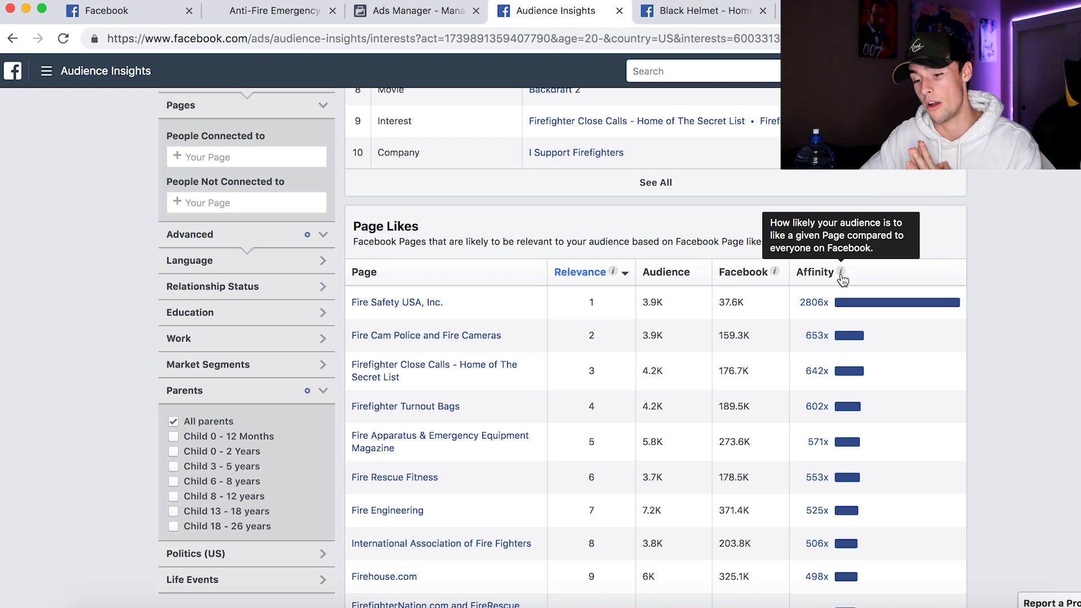
key(ctrl+shift+Tab)
mouse_move(552, 294)
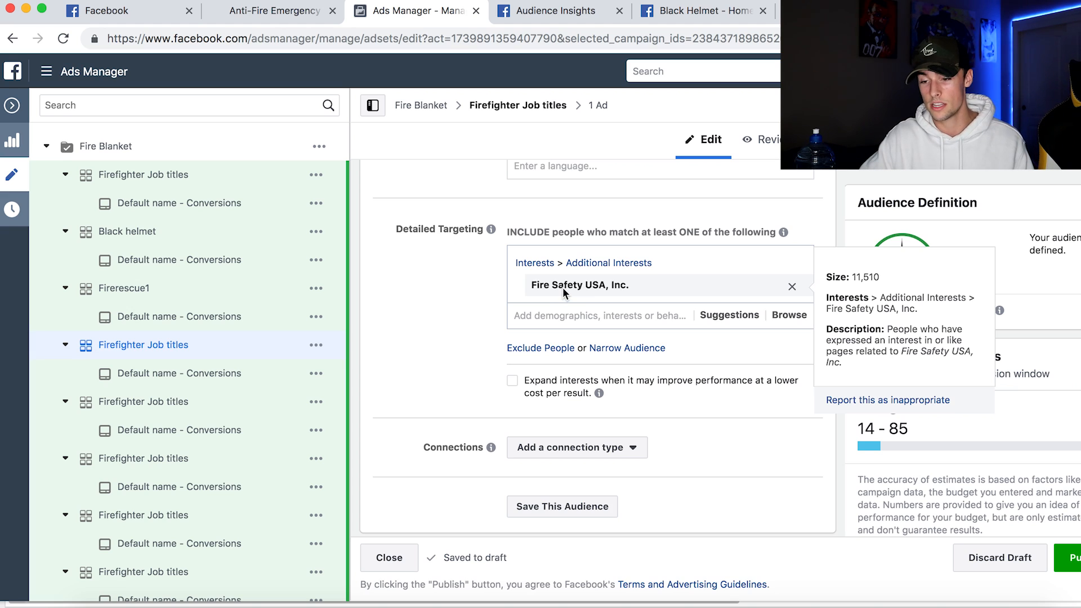
click(566, 11)
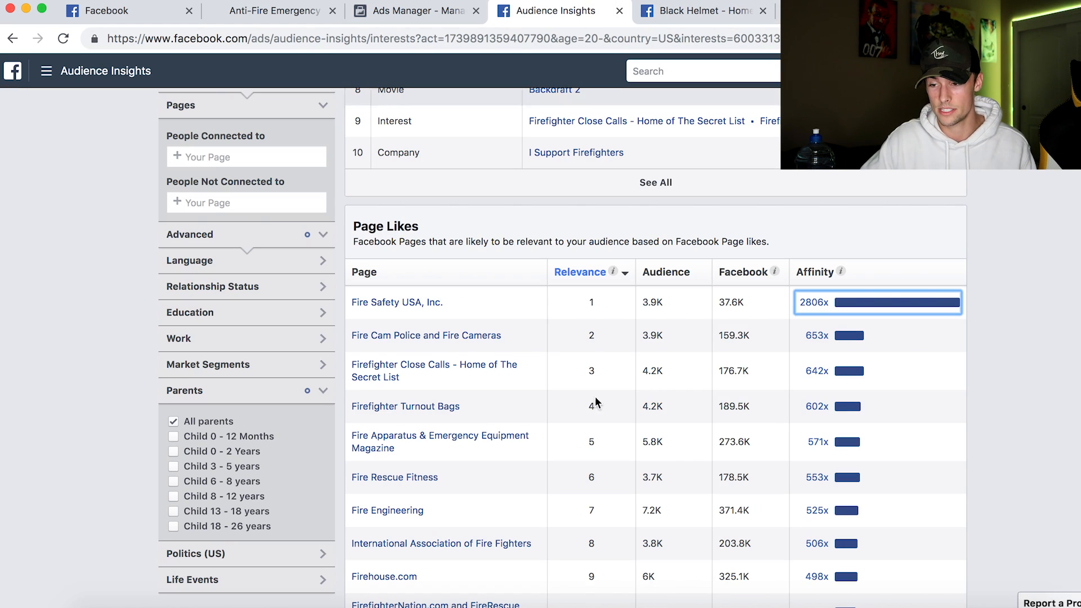
Step: Return to Ads Manager and rename the fourth ad set as Fire safety USA
click(409, 14)
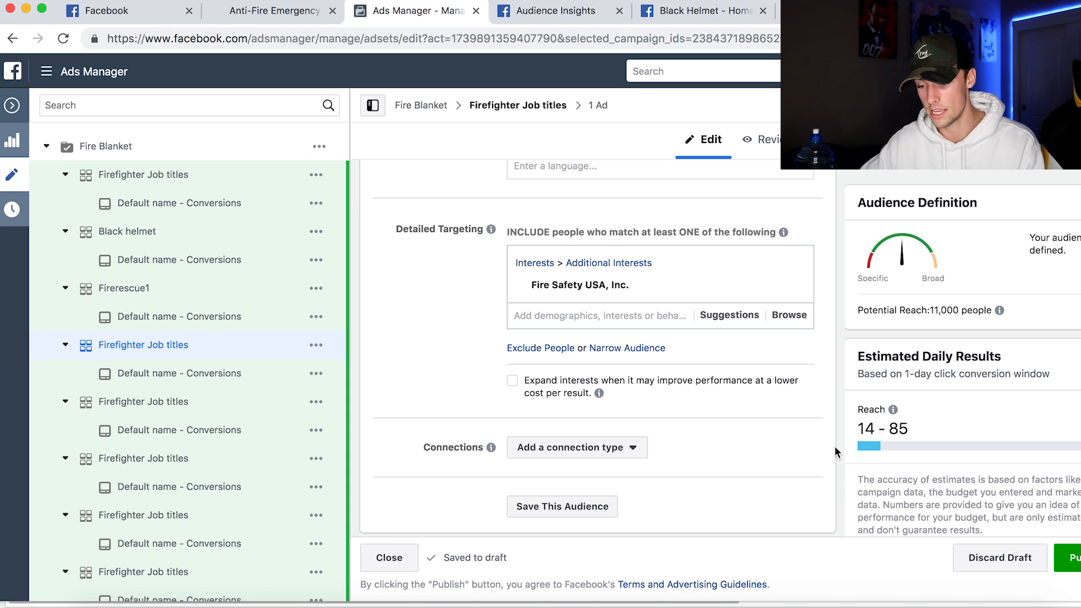
scroll(710, 288, up, 10)
triple_click(637, 200)
text(Fire safety S)
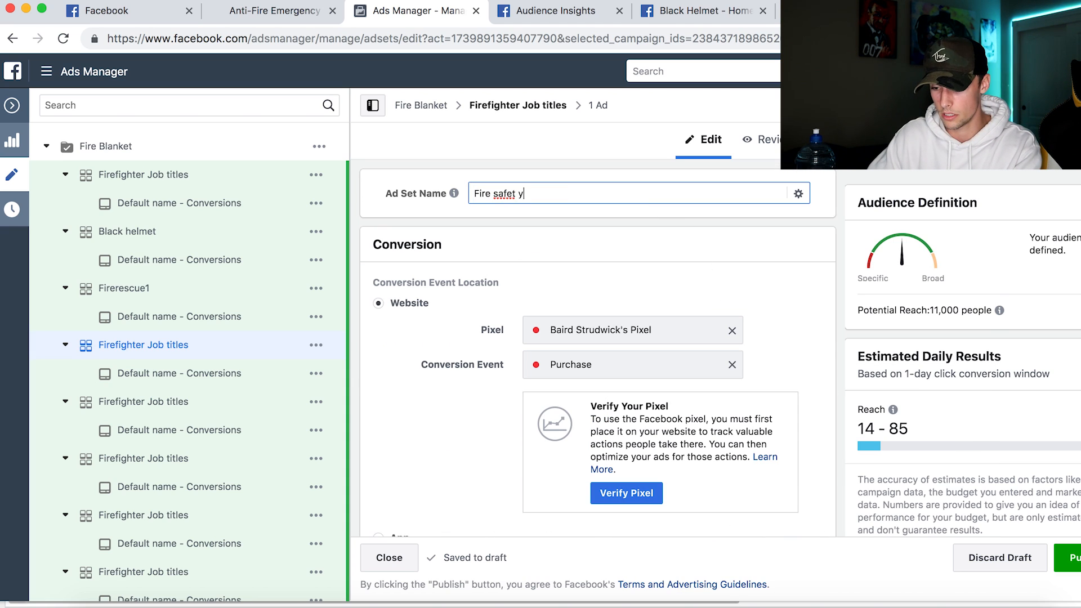
text(USA)
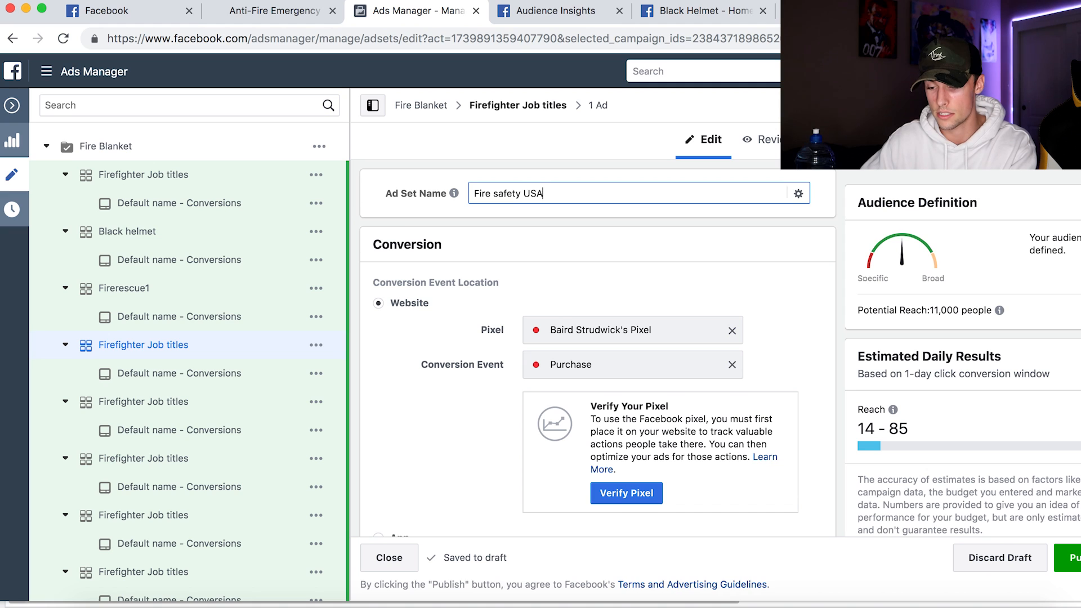
click(633, 272)
Step: Open the fifth ad set and clear the firefighter employer and job titles from its detailed targeting
scroll(410, 370, down, 4)
scroll(413, 376, down, 12)
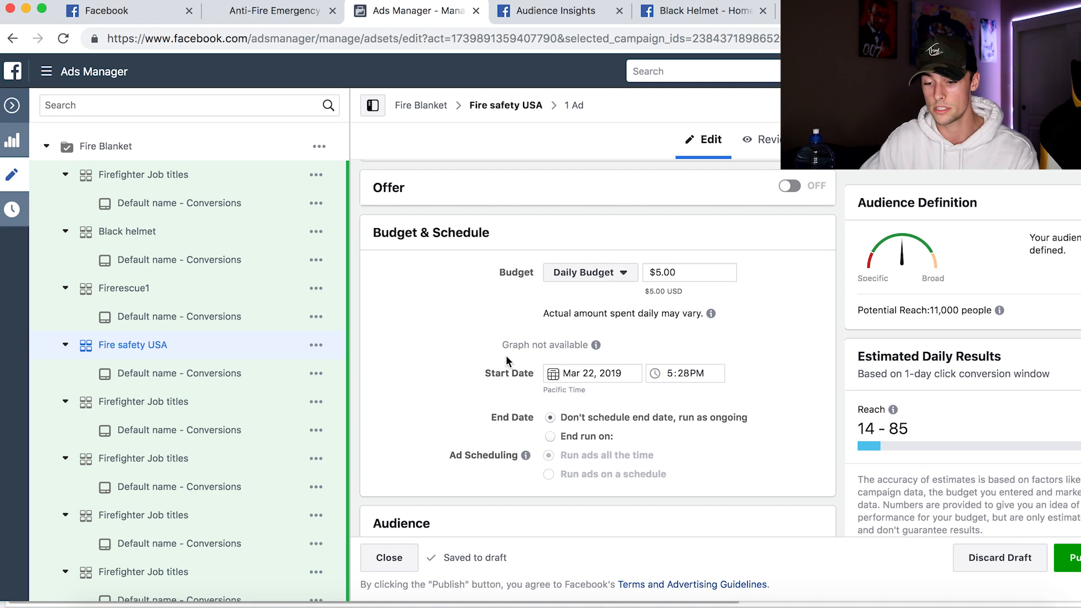
scroll(434, 408, down, 8)
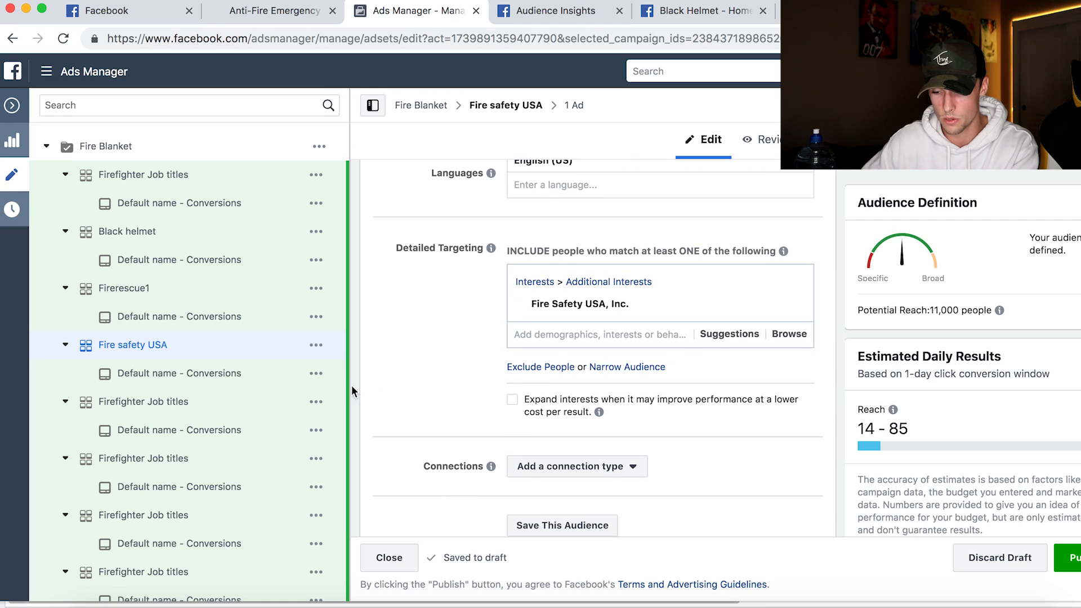
click(191, 402)
click(792, 305)
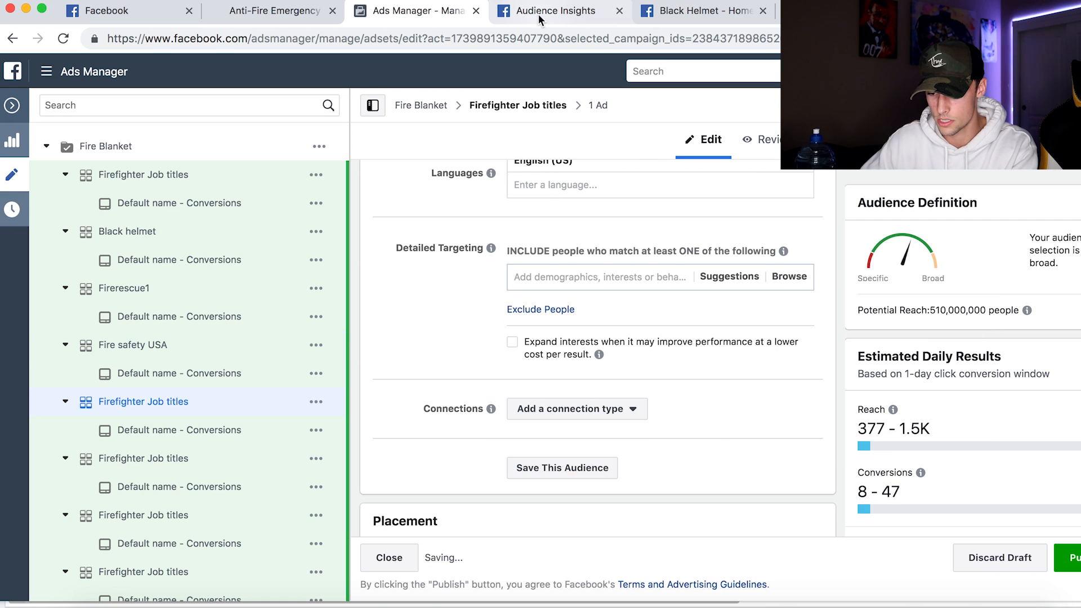
Step: Switch to Audience Insights and examine the fire safety parents audience's page likes and age and gender demographics
click(549, 11)
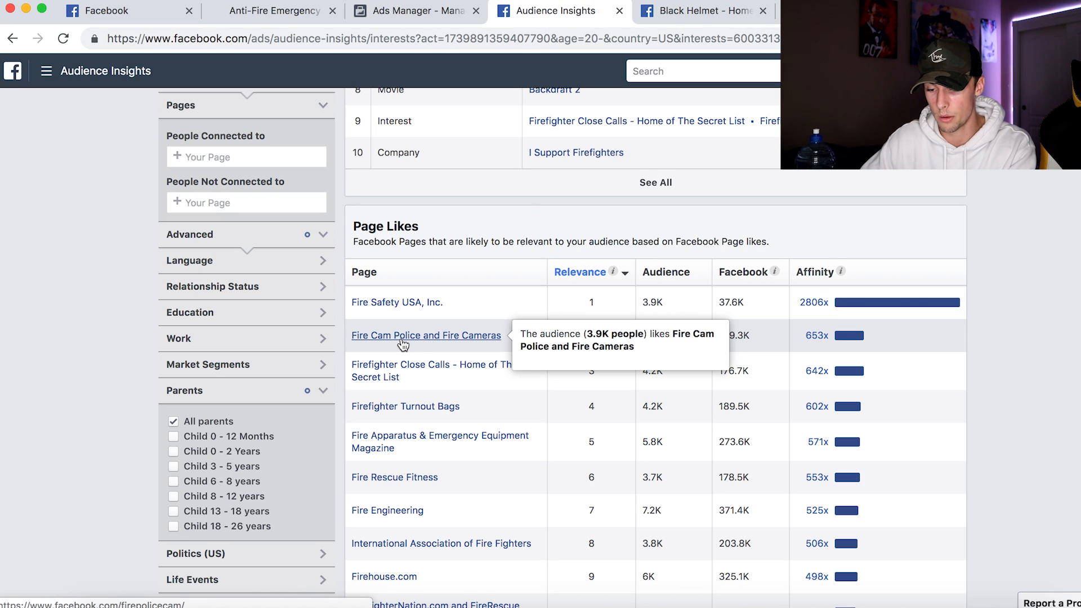
scroll(528, 385, down, 1)
scroll(529, 379, down, 1)
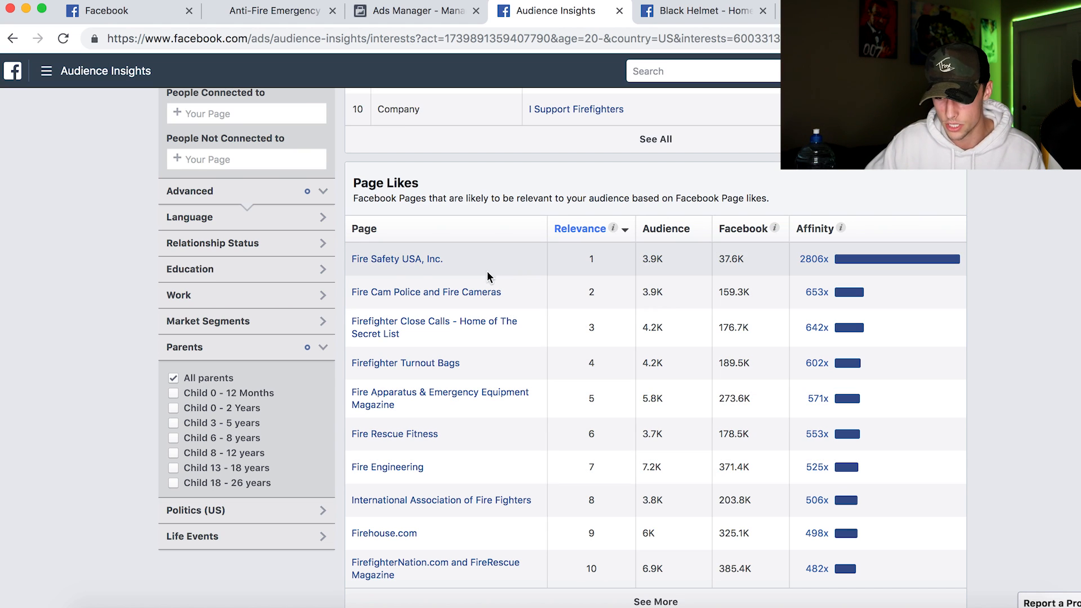
scroll(464, 562, down, 1)
scroll(541, 397, up, 4)
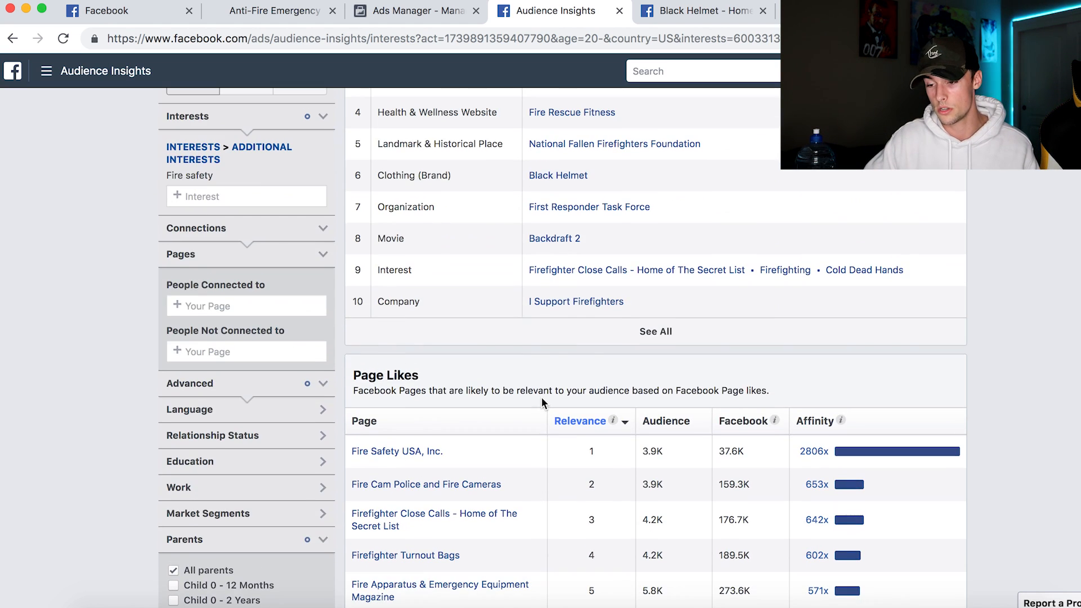
scroll(541, 396, up, 5)
click(478, 231)
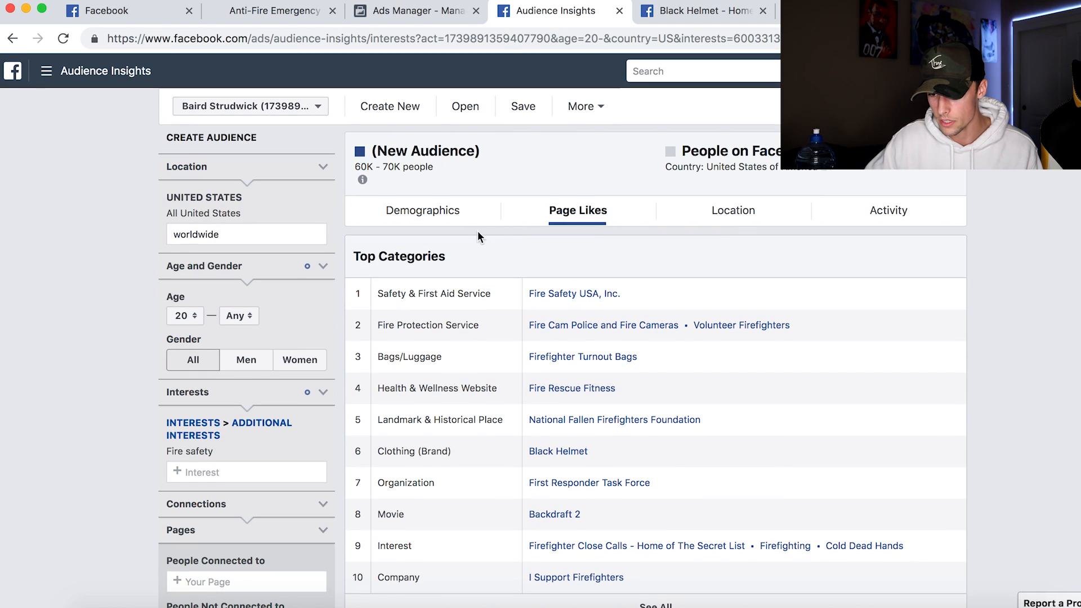
click(482, 224)
scroll(506, 253, down, 3)
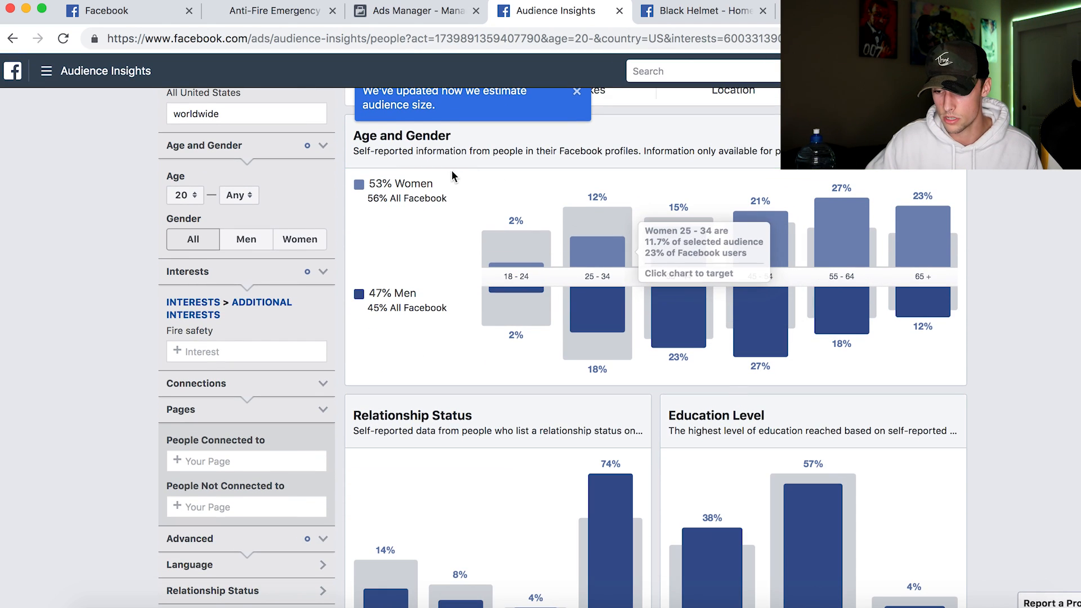
scroll(397, 217, down, 2)
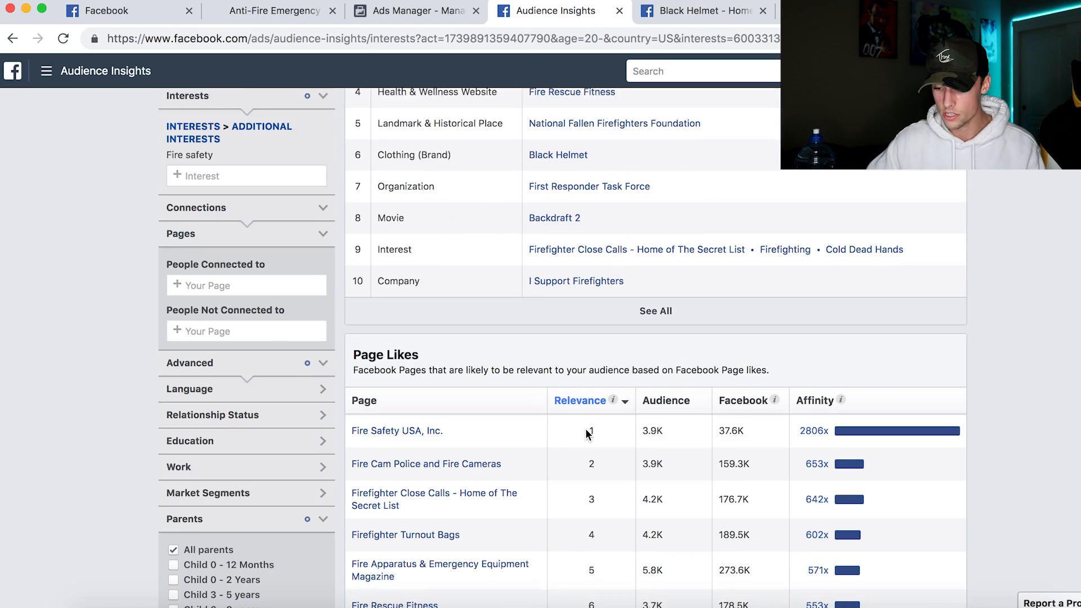
scroll(585, 367, down, 5)
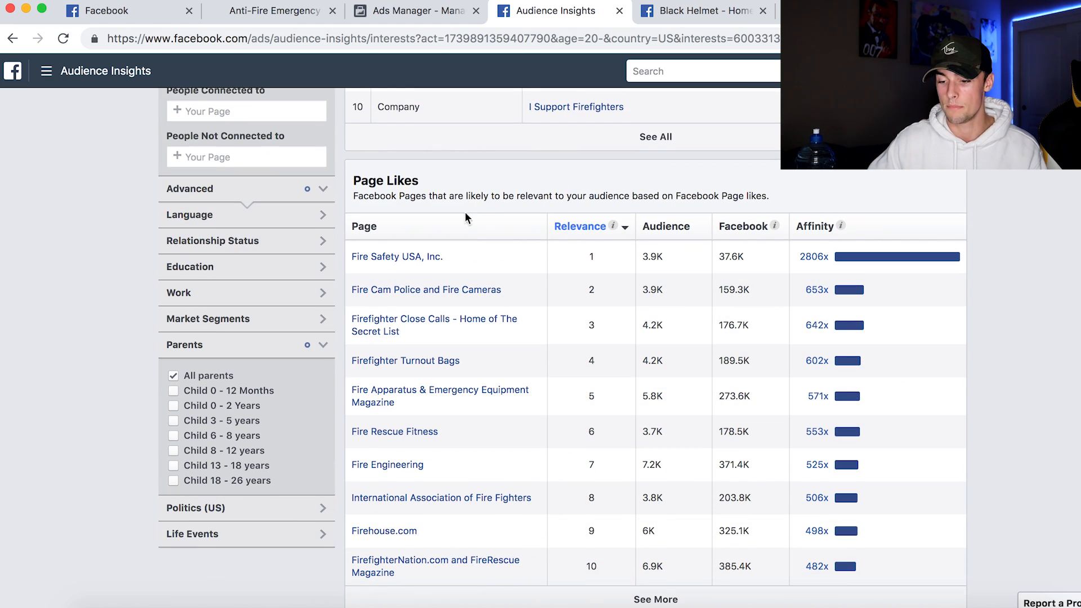
Step: Return to Ads Manager and add the Married relationship status to the fifth ad set's detailed targeting
click(387, 16)
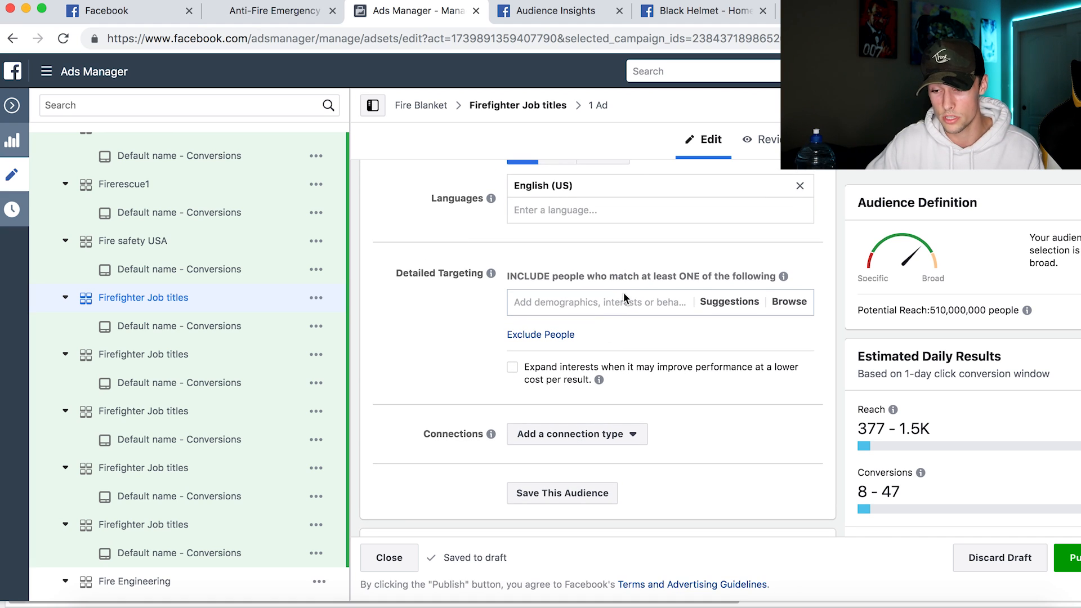
click(623, 296)
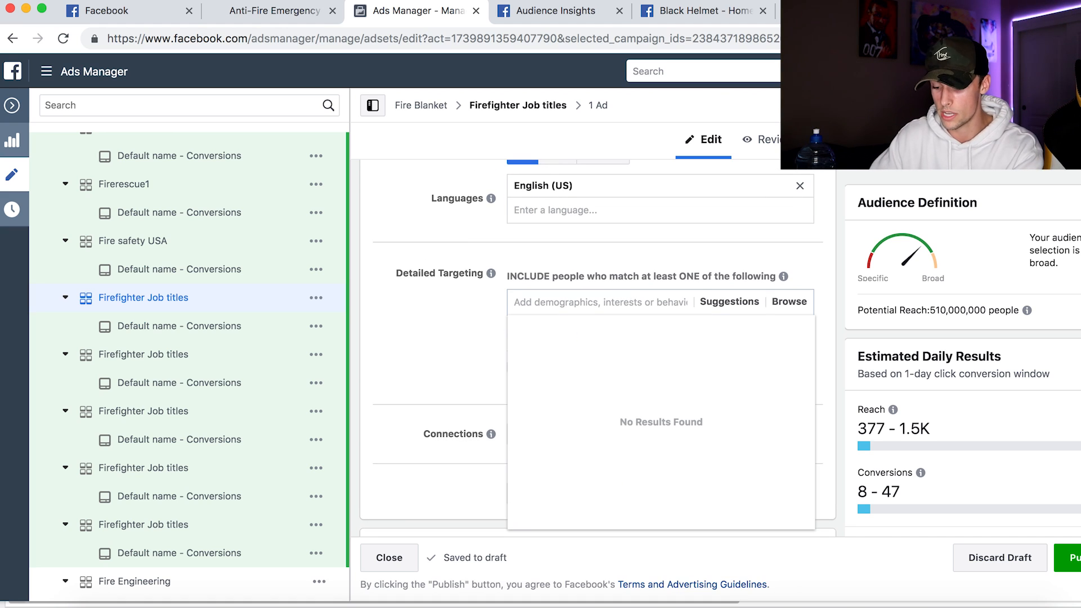
text(marries)
key(BackSpace)
text(d)
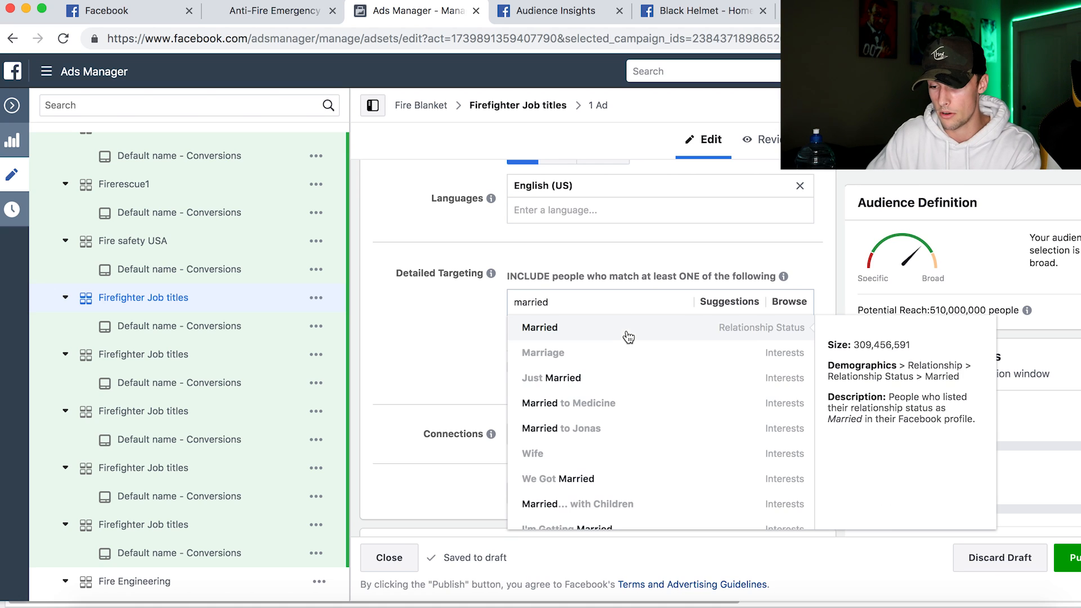
click(630, 332)
click(474, 346)
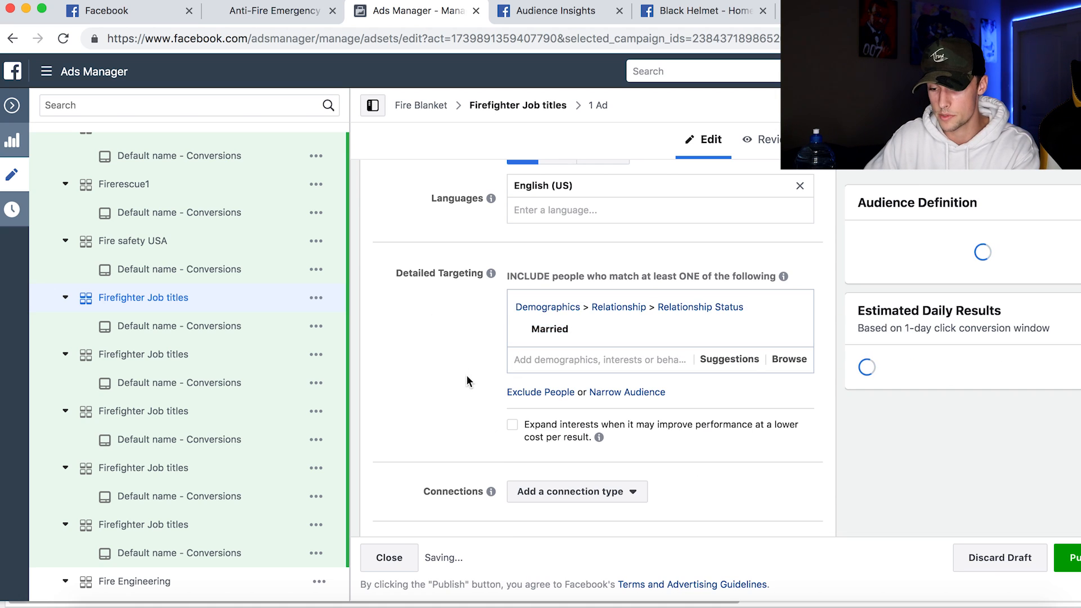
Step: Narrow the ad set's audience with a second condition that people must also match
scroll(467, 381, down, 1)
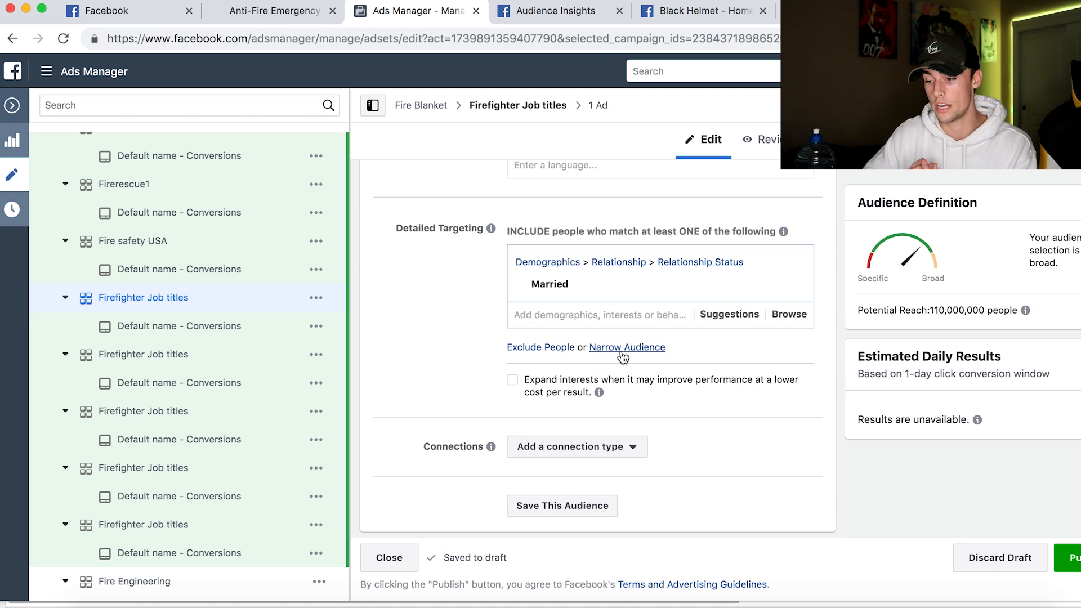
click(623, 348)
scroll(507, 360, down, 1)
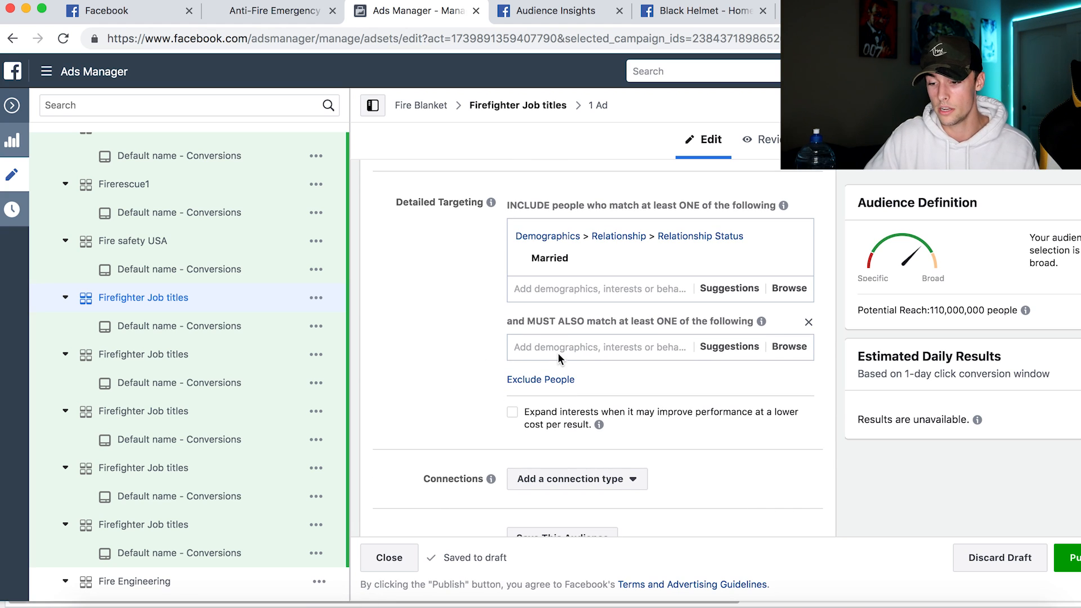
click(560, 346)
text(fire)
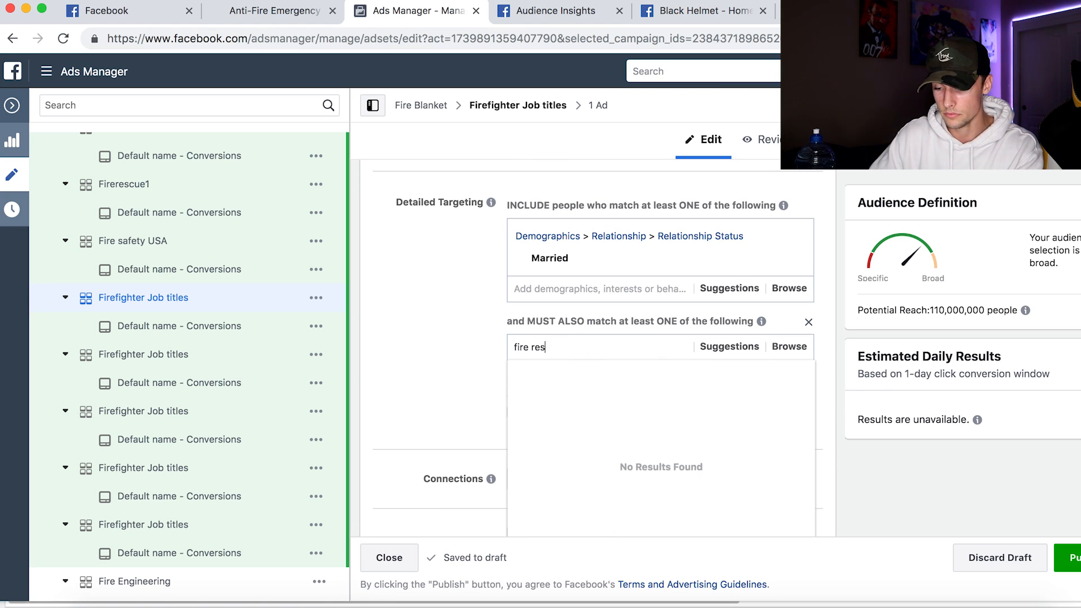
text( res)
key(BackSpace)
key(BackSpace)
key(BackSpace)
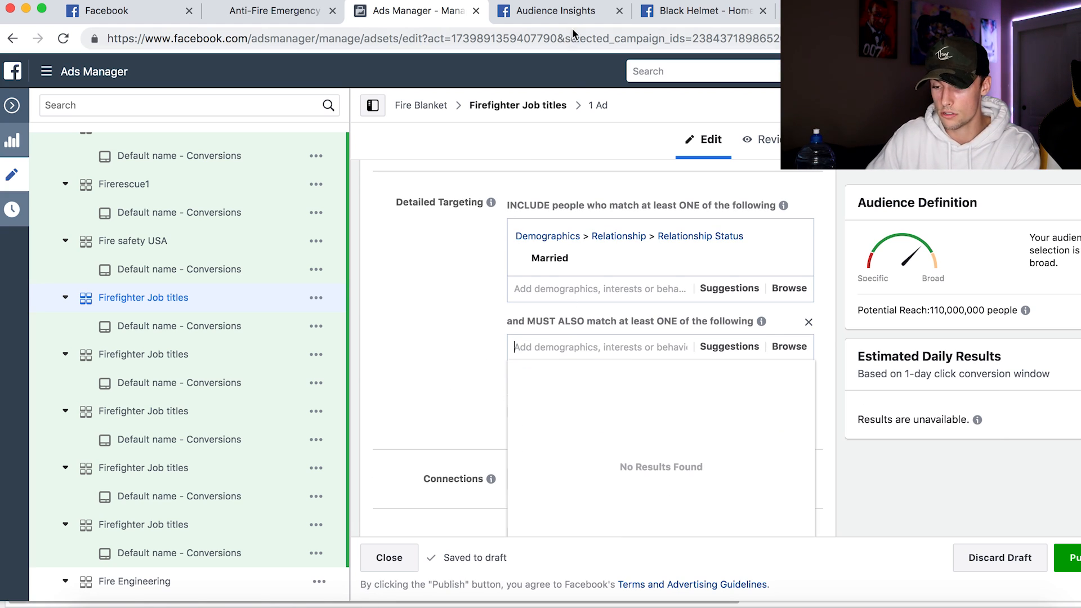
click(563, 12)
click(429, 12)
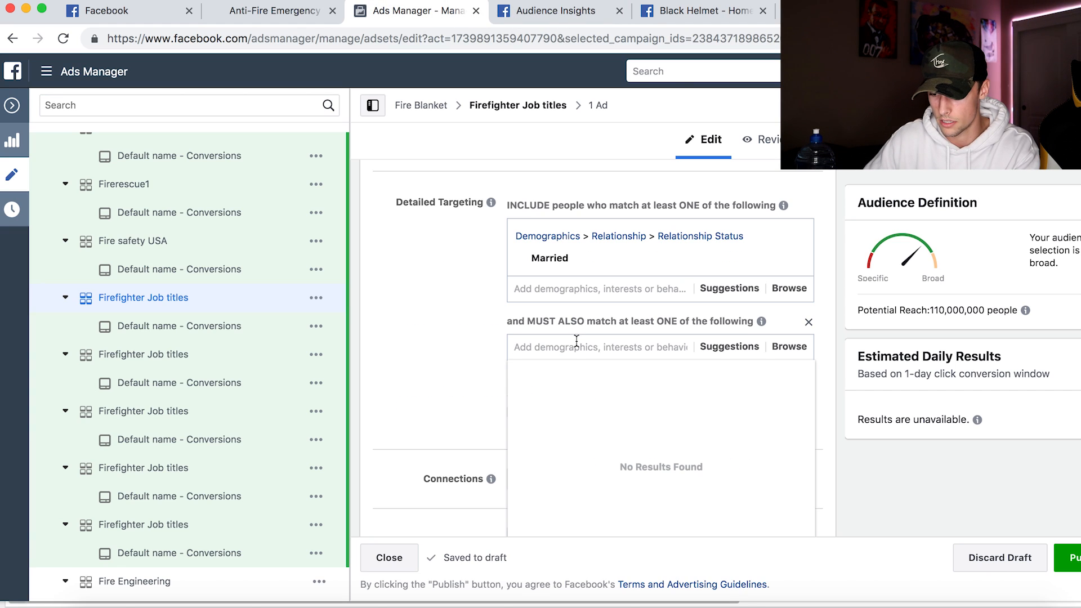
Step: Add the Fire safety interest to the must-also-match condition of the detailed targeting
text(fire)
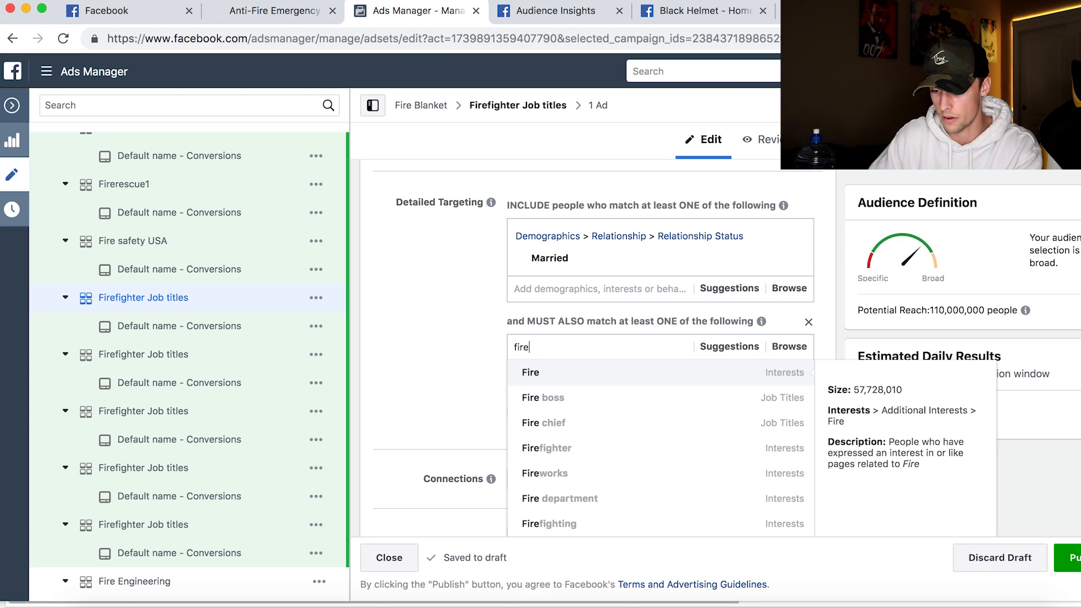
text( safety)
click(569, 373)
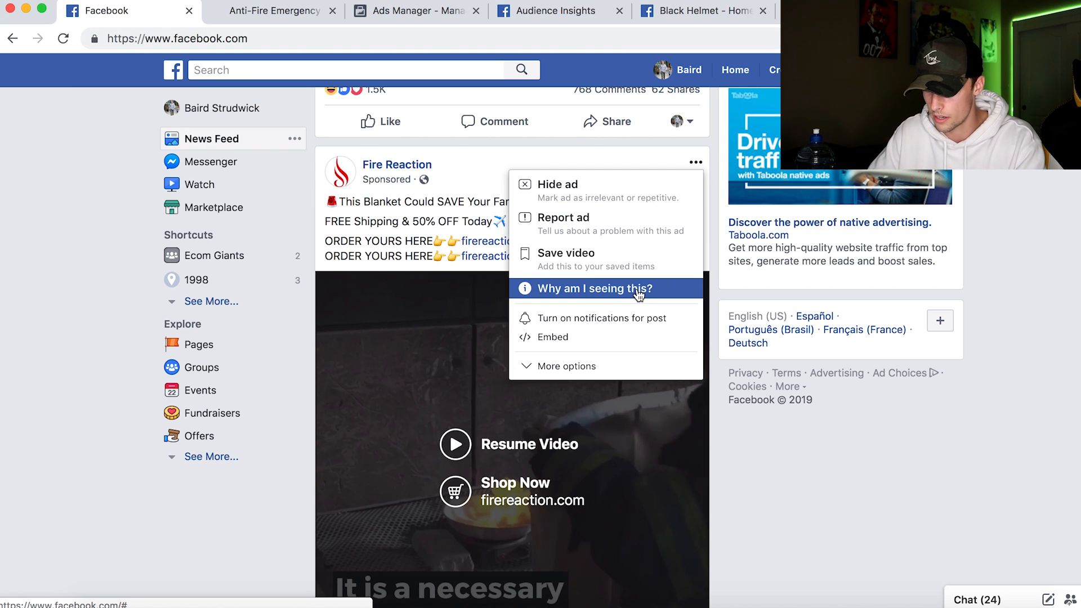
Step: On the Facebook news feed, check why the Fire Reaction ad is being shown and read its ad text
click(641, 290)
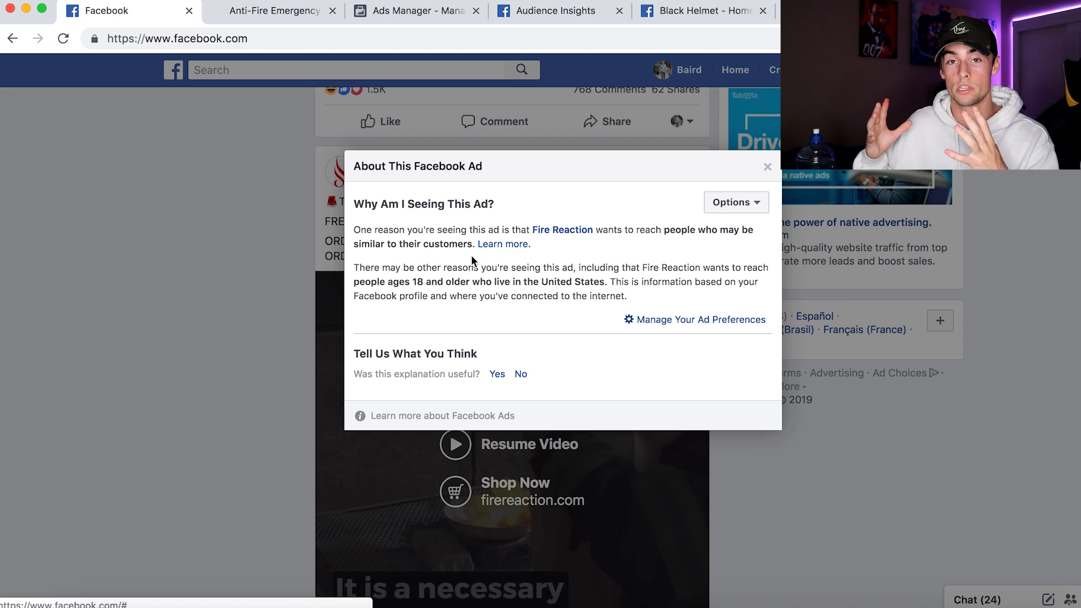
click(766, 166)
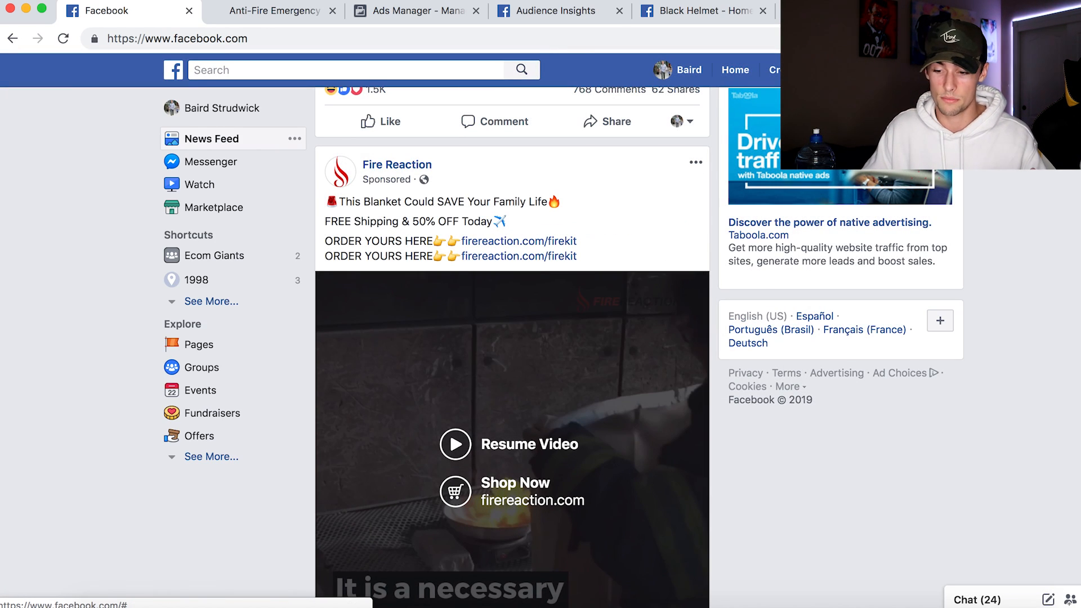
drag(340, 201, 545, 203)
click(445, 207)
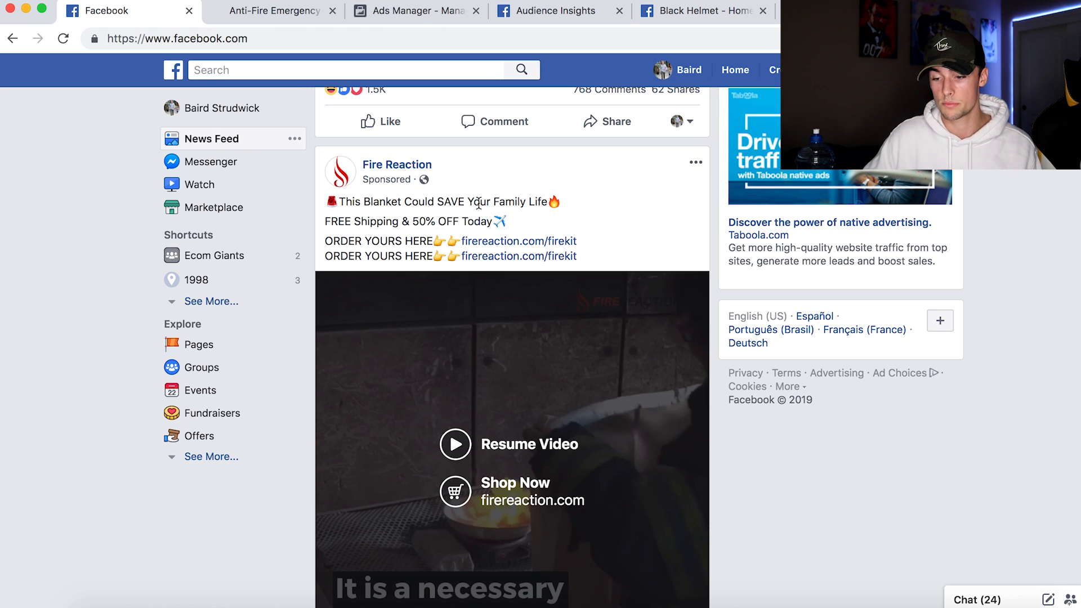
Step: Return to Ads Manager and search the first targeting condition for newly engaged demographics, browsing the suggestions without adding one
click(384, 11)
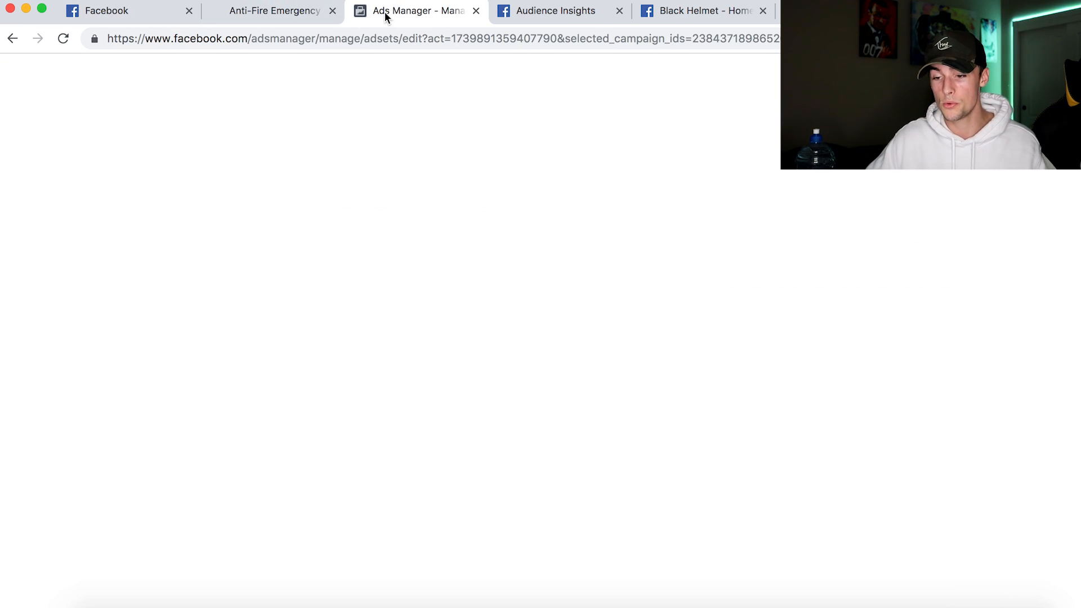
click(607, 290)
text(new)
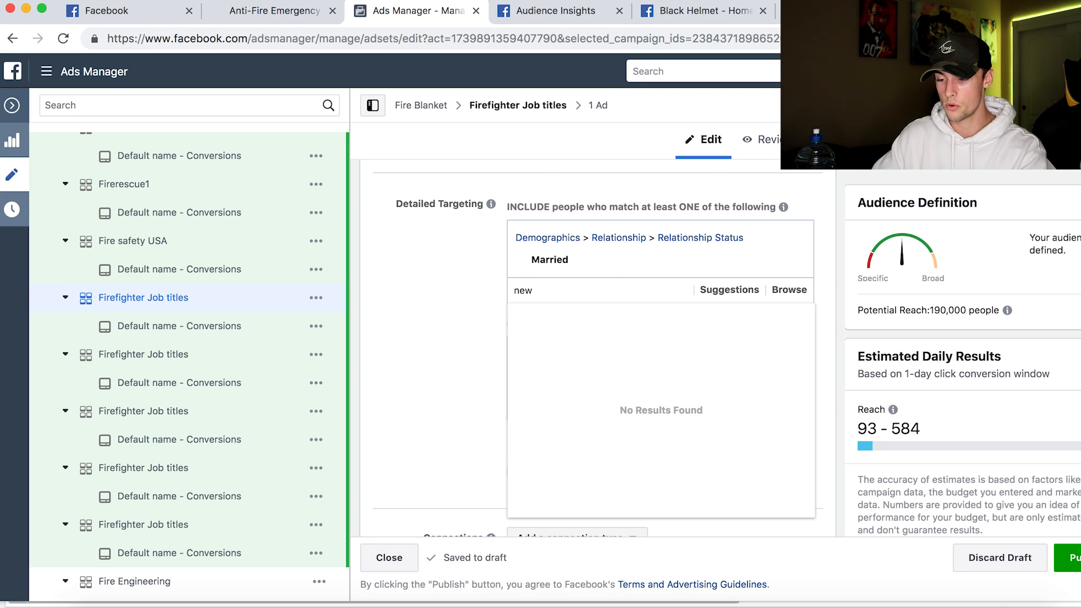
text(ly eng)
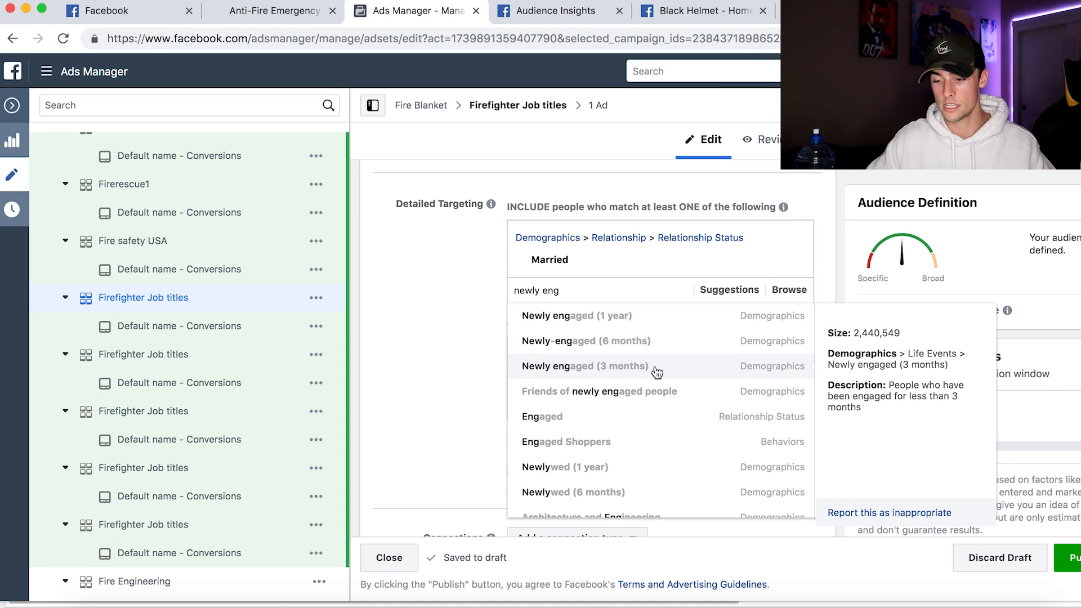
scroll(672, 459, down, 2)
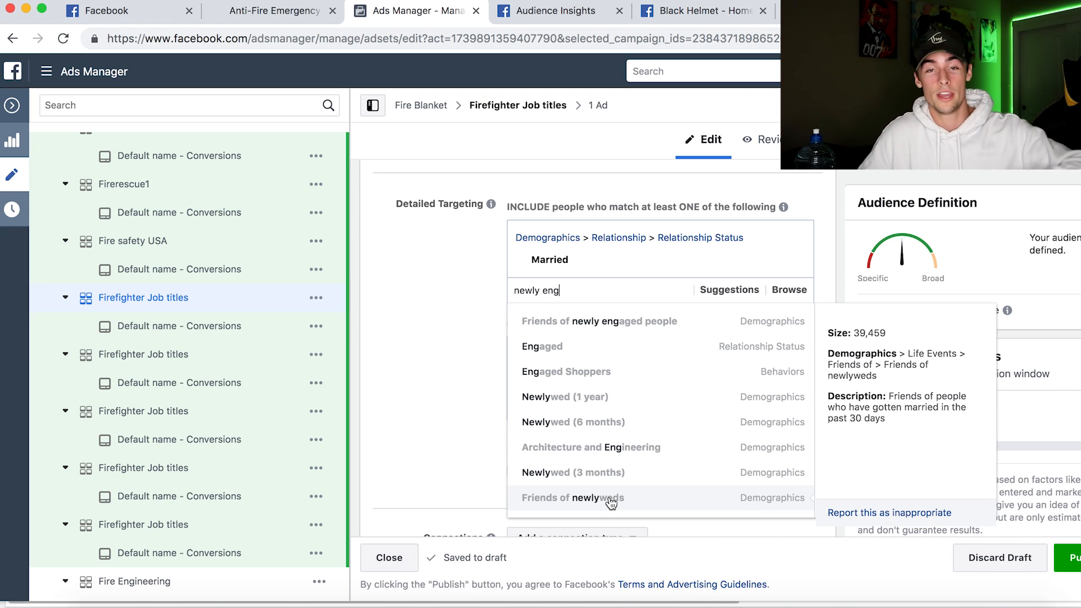
click(488, 420)
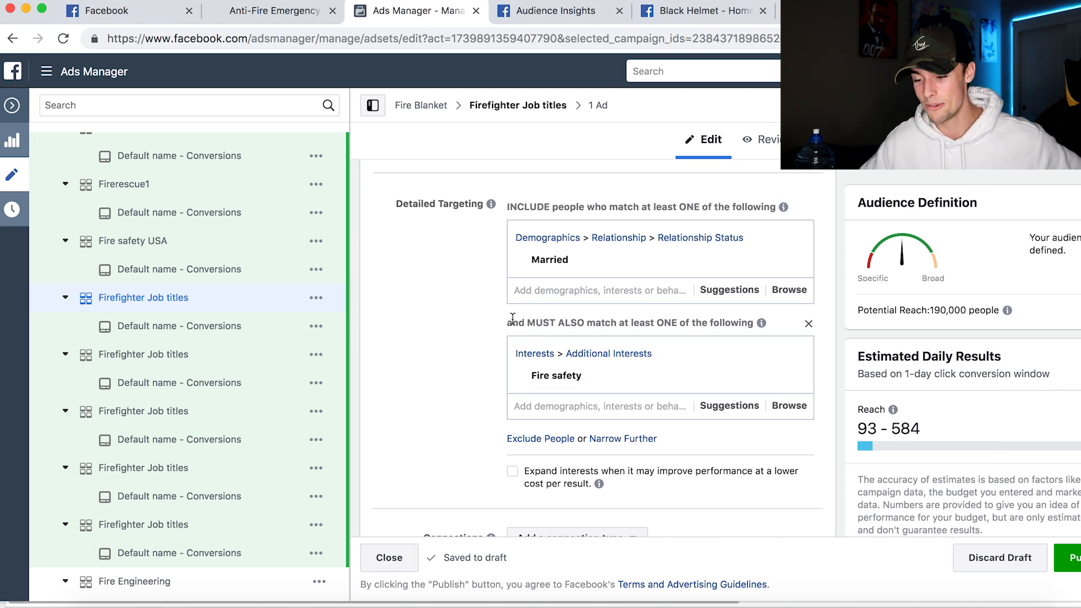
Step: Rename the fifth ad set as Married + Fire Safety
scroll(476, 328, up, 15)
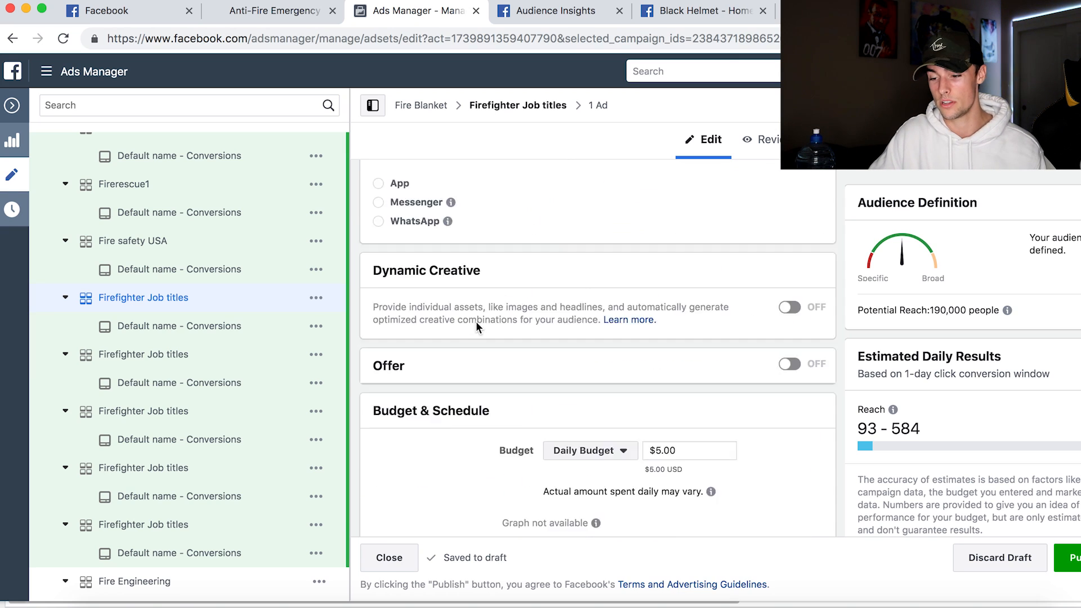
double_click(509, 192)
click(510, 192)
triple_click(509, 193)
text(Married + Fire Safety)
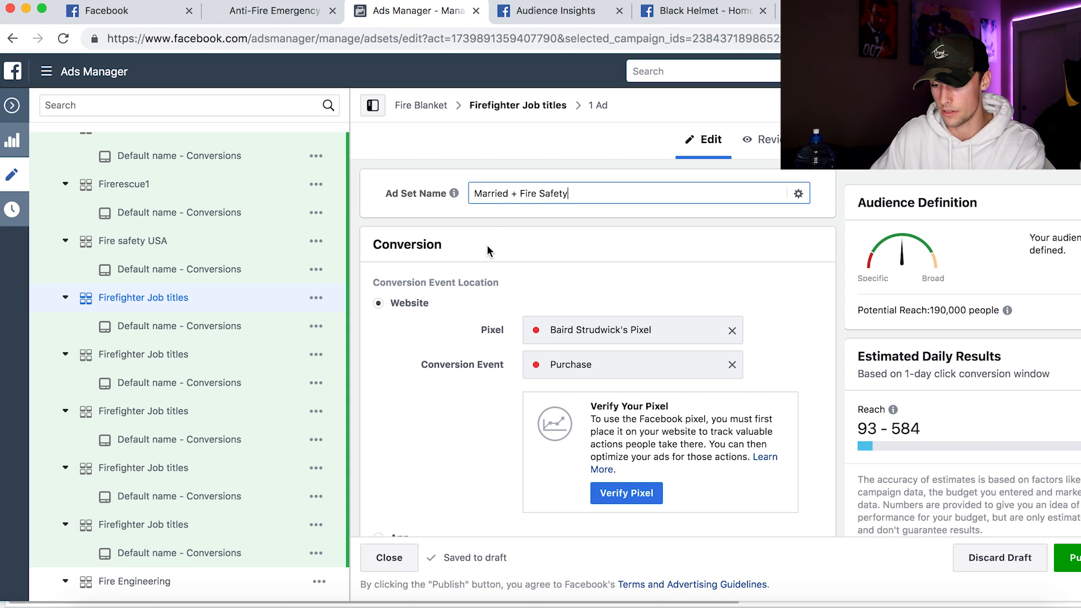
Step: Look over the ad set's schedule and audience settings, and switch to Audience Insights to examine the relevant page likes
scroll(434, 355, down, 10)
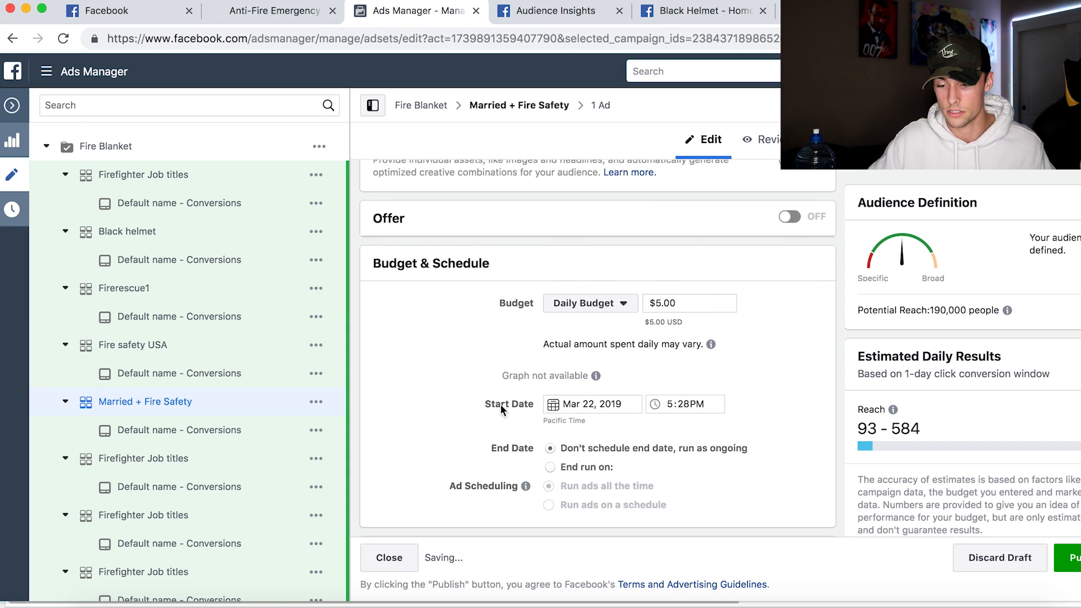
scroll(500, 404, down, 8)
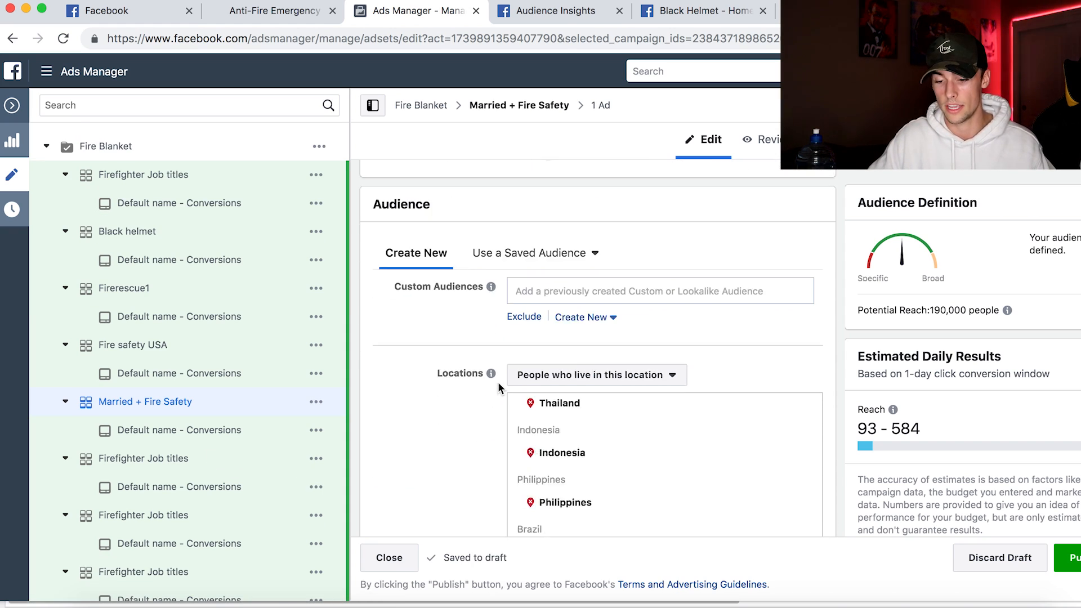
scroll(277, 427, down, 3)
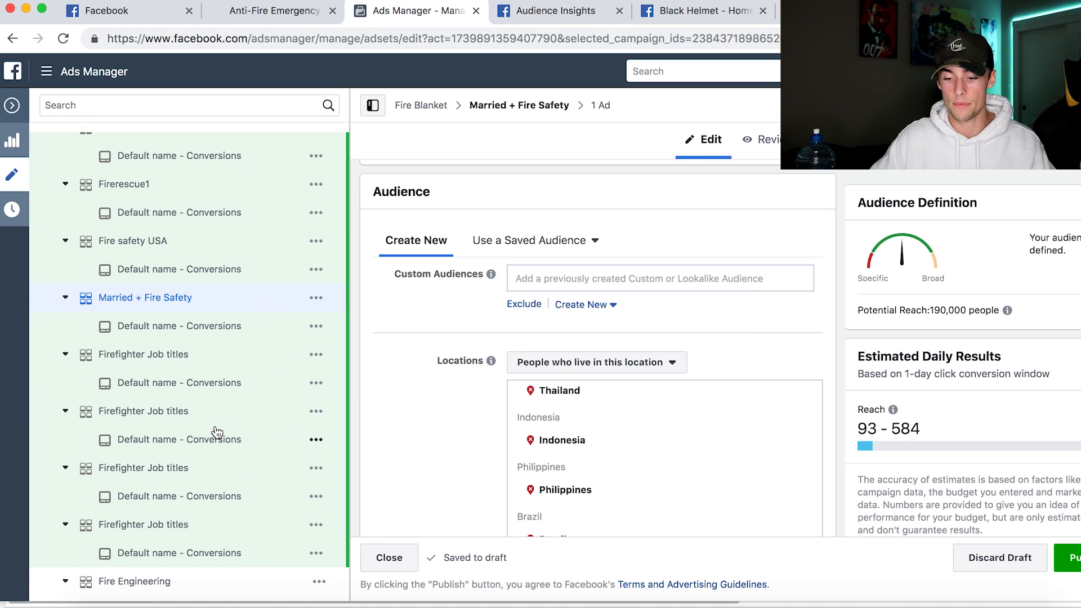
click(529, 12)
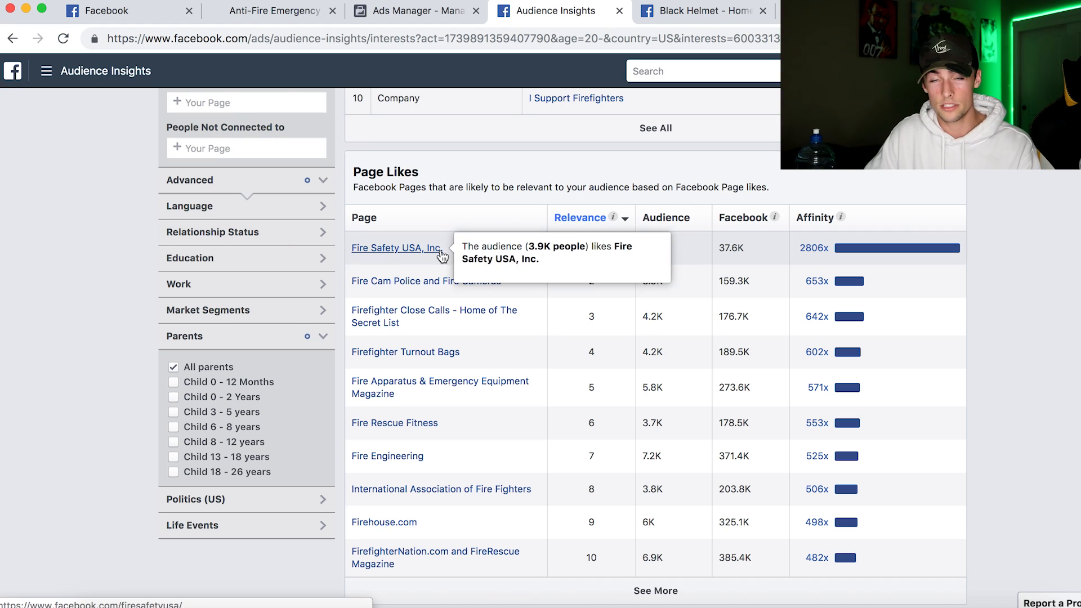
scroll(450, 507, down, 1)
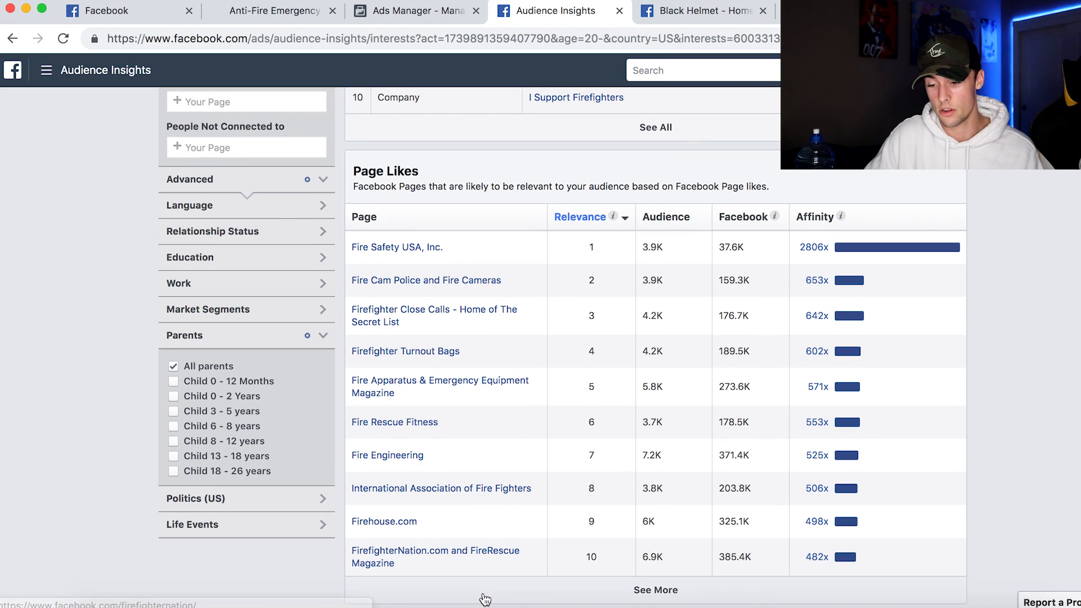